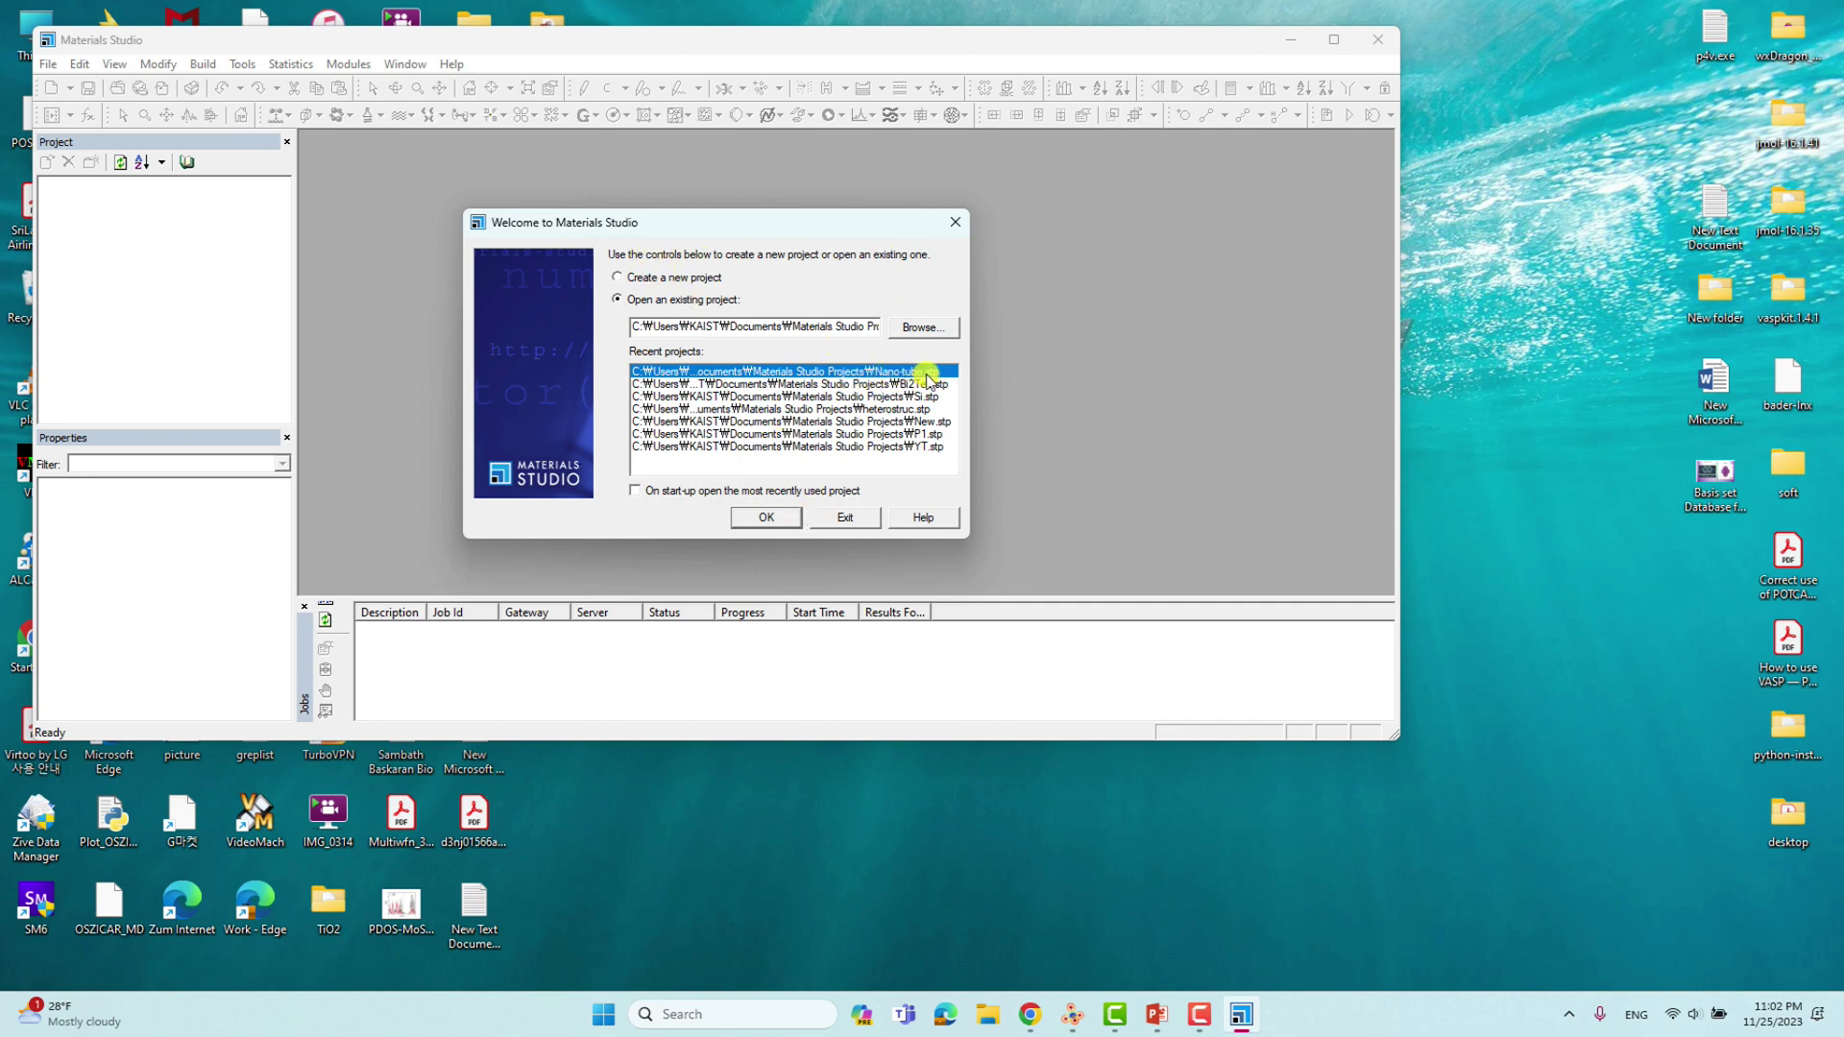
# Open the existing Nano-tube project from the recent projects
pyautogui.click(766, 518)
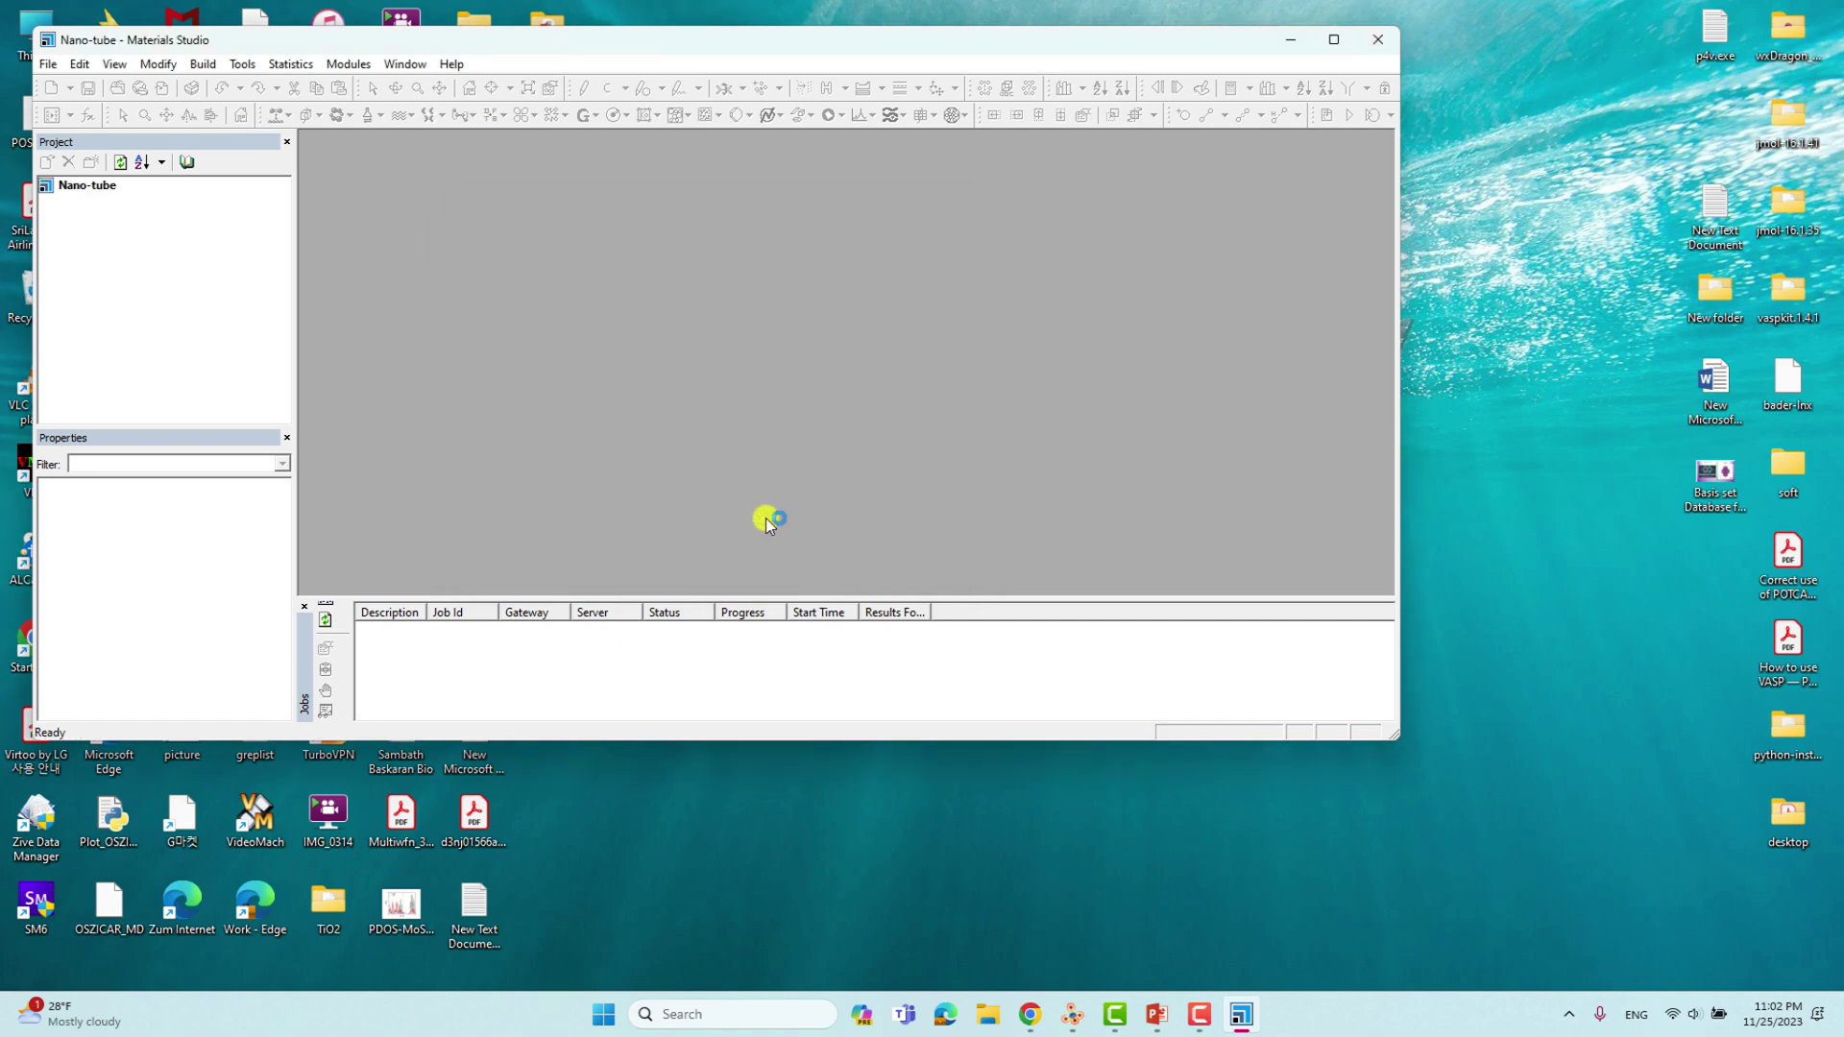
pyautogui.moveTo(462, 39); pyautogui.dragTo(680, 50)
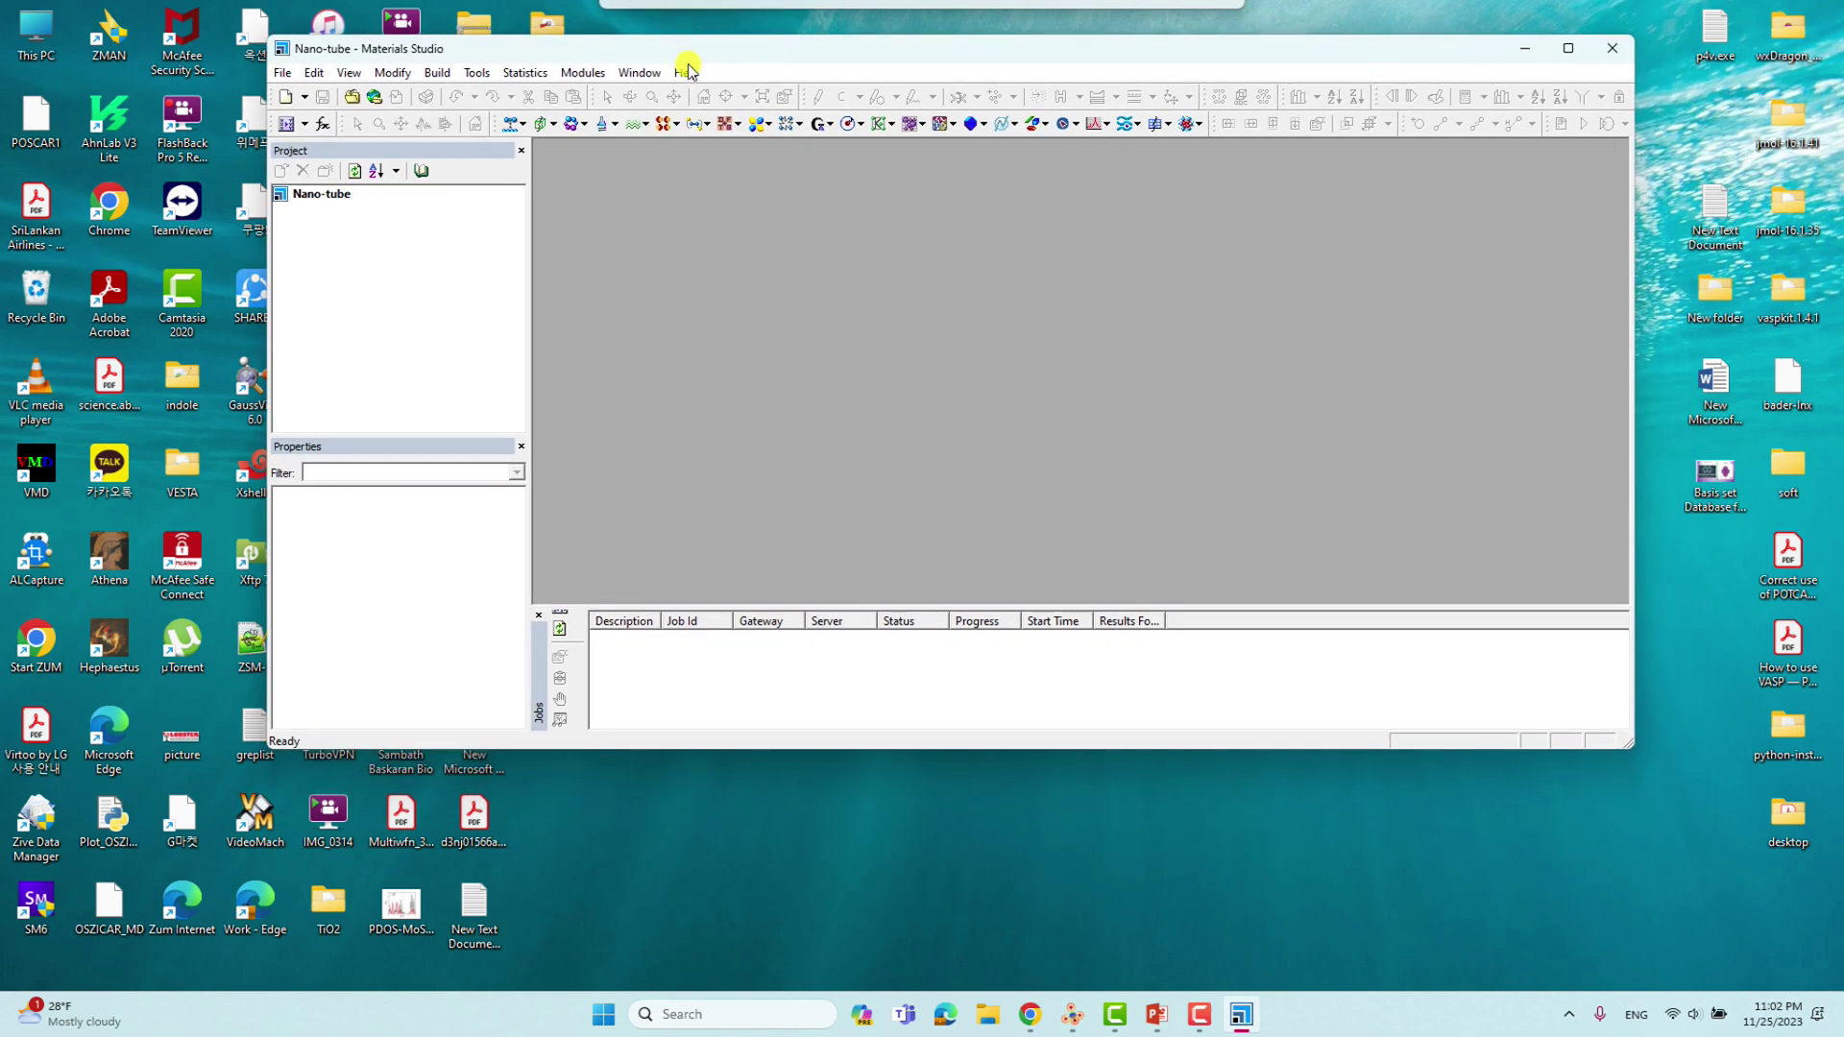
# Switch to File Explorer and open the armchair folder inside YTSTUDIO\nanotubes-mate on the local C: disk
pyautogui.click(990, 1017)
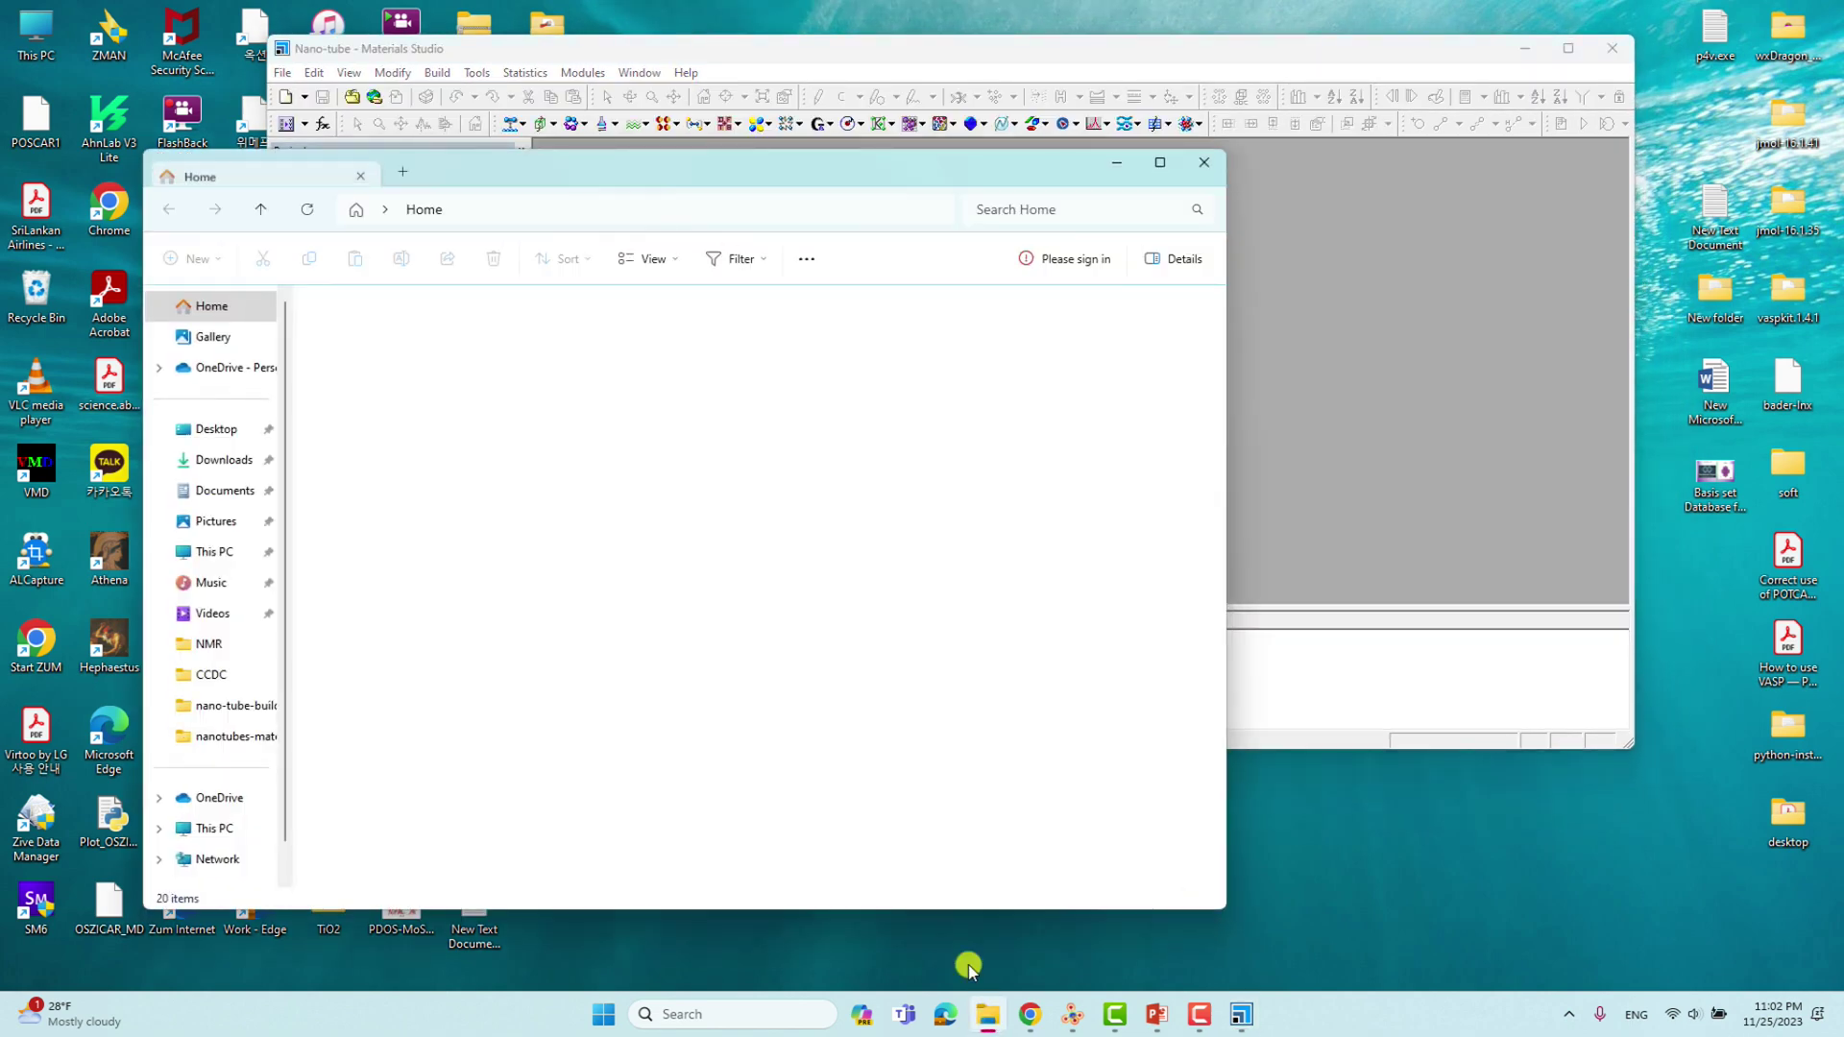
pyautogui.scroll(-1, 234, 634)
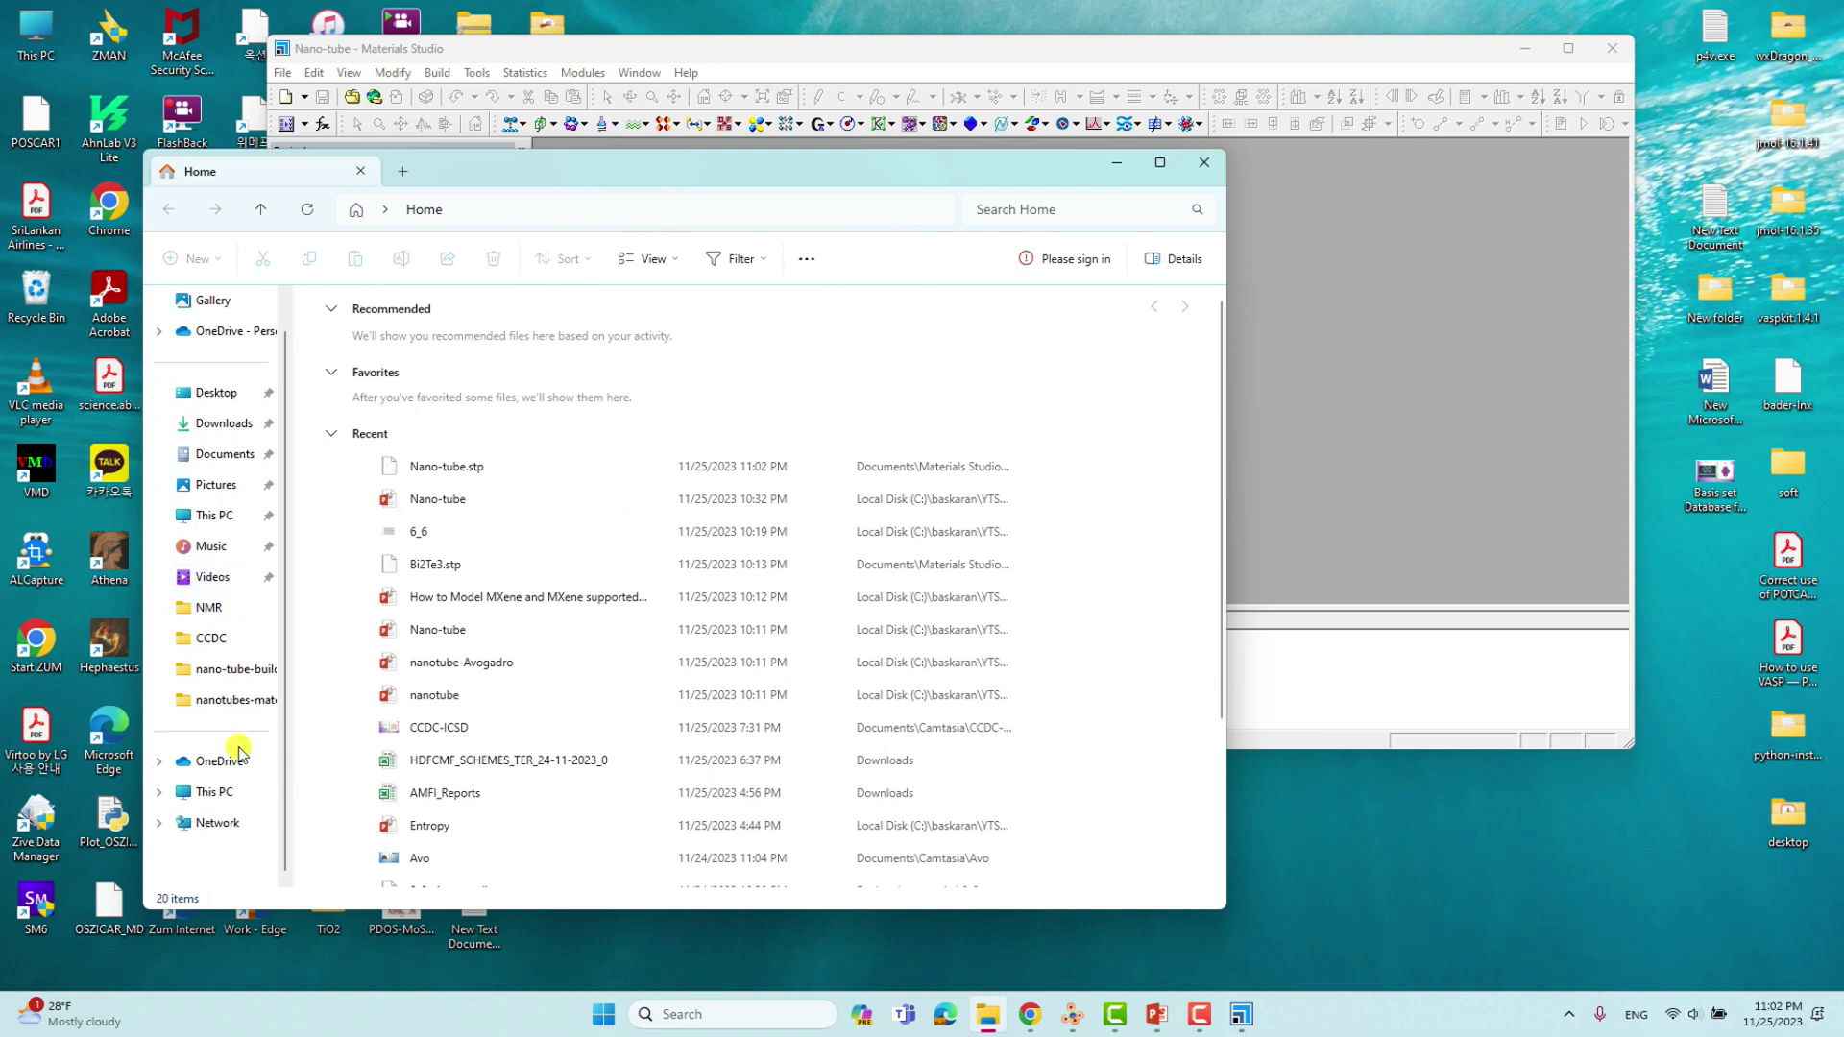
pyautogui.click(215, 793)
pyautogui.doubleClick(470, 359)
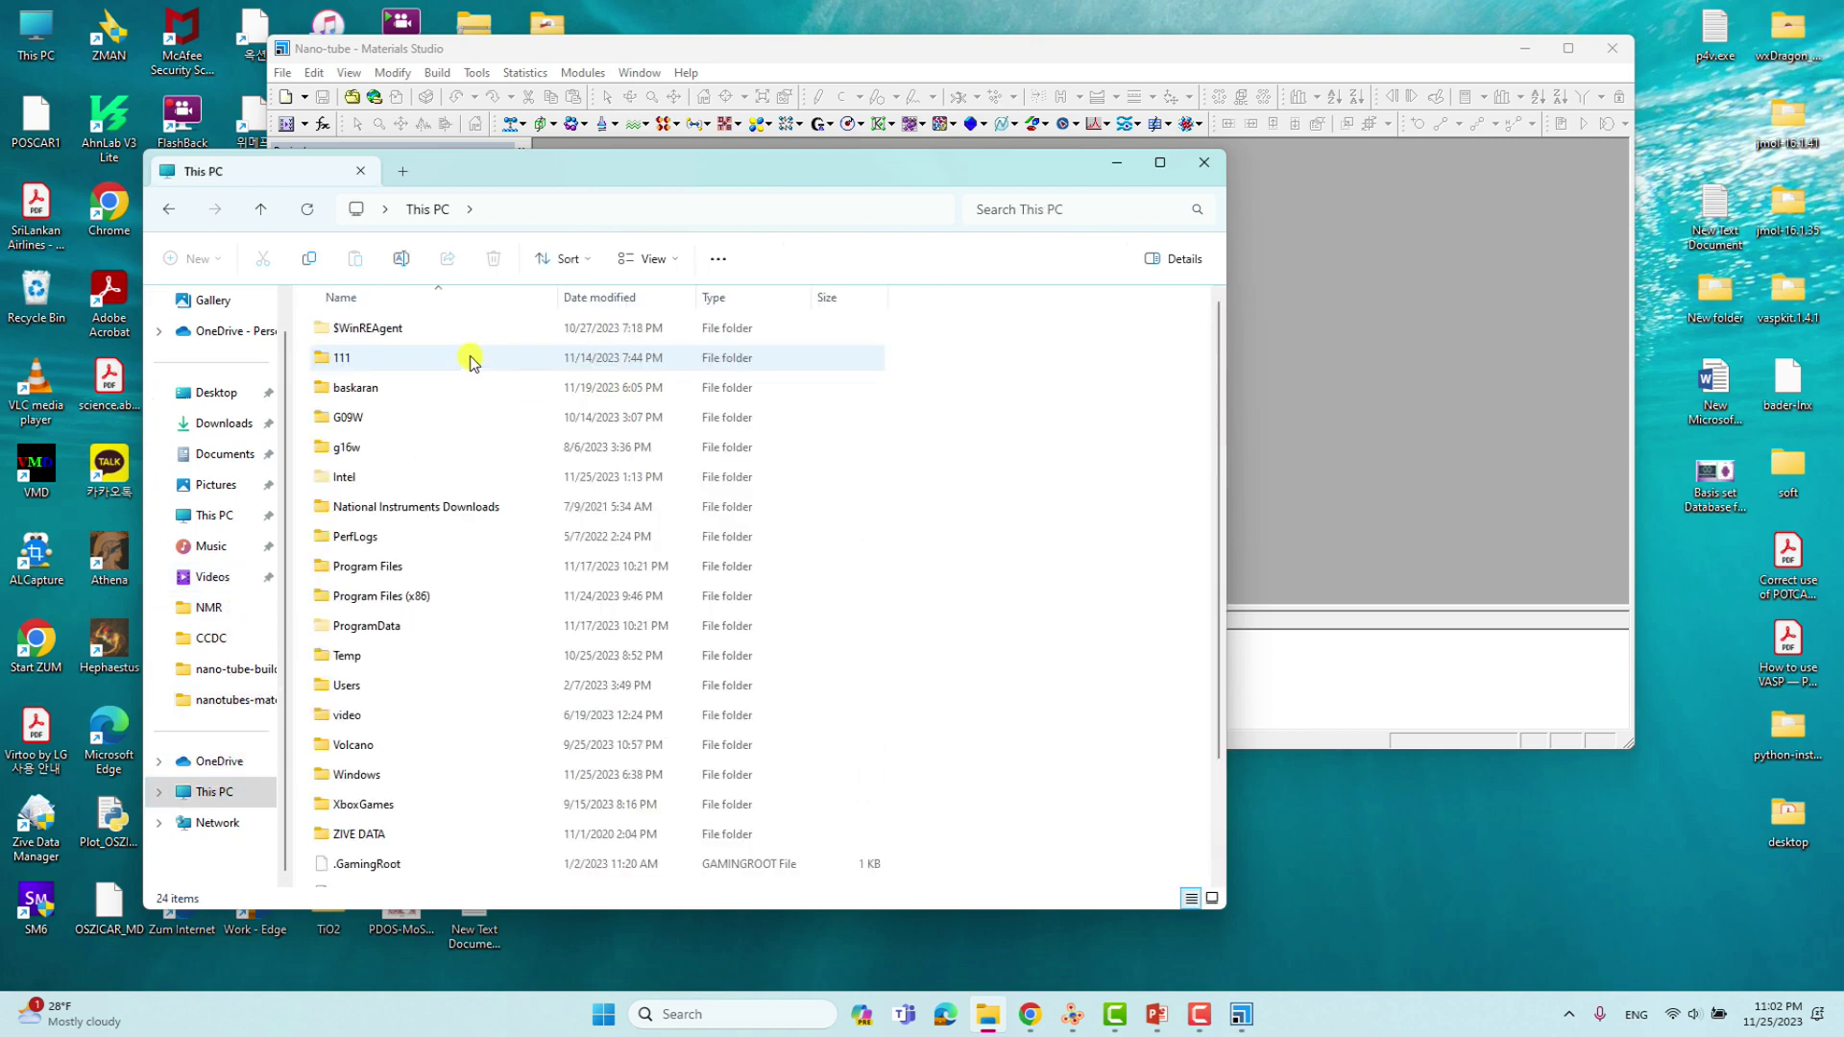
pyautogui.doubleClick(375, 388)
pyautogui.doubleClick(369, 354)
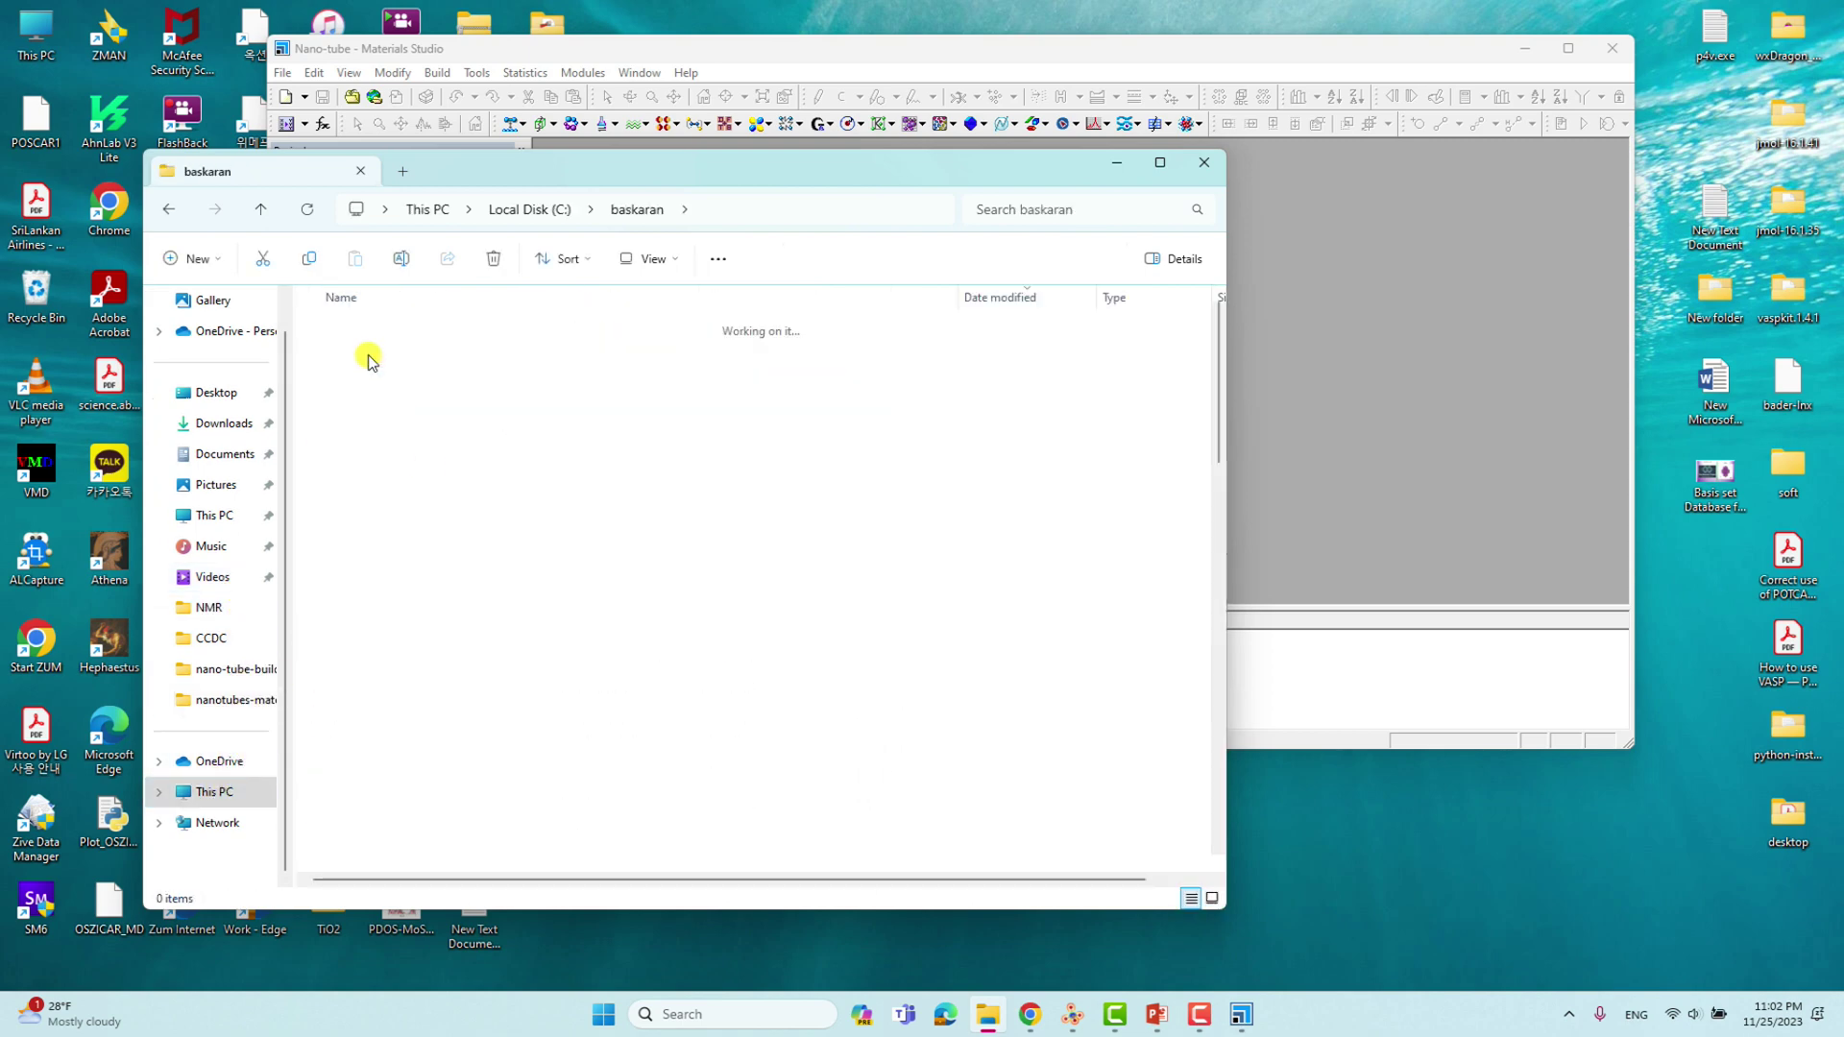
pyautogui.doubleClick(374, 448)
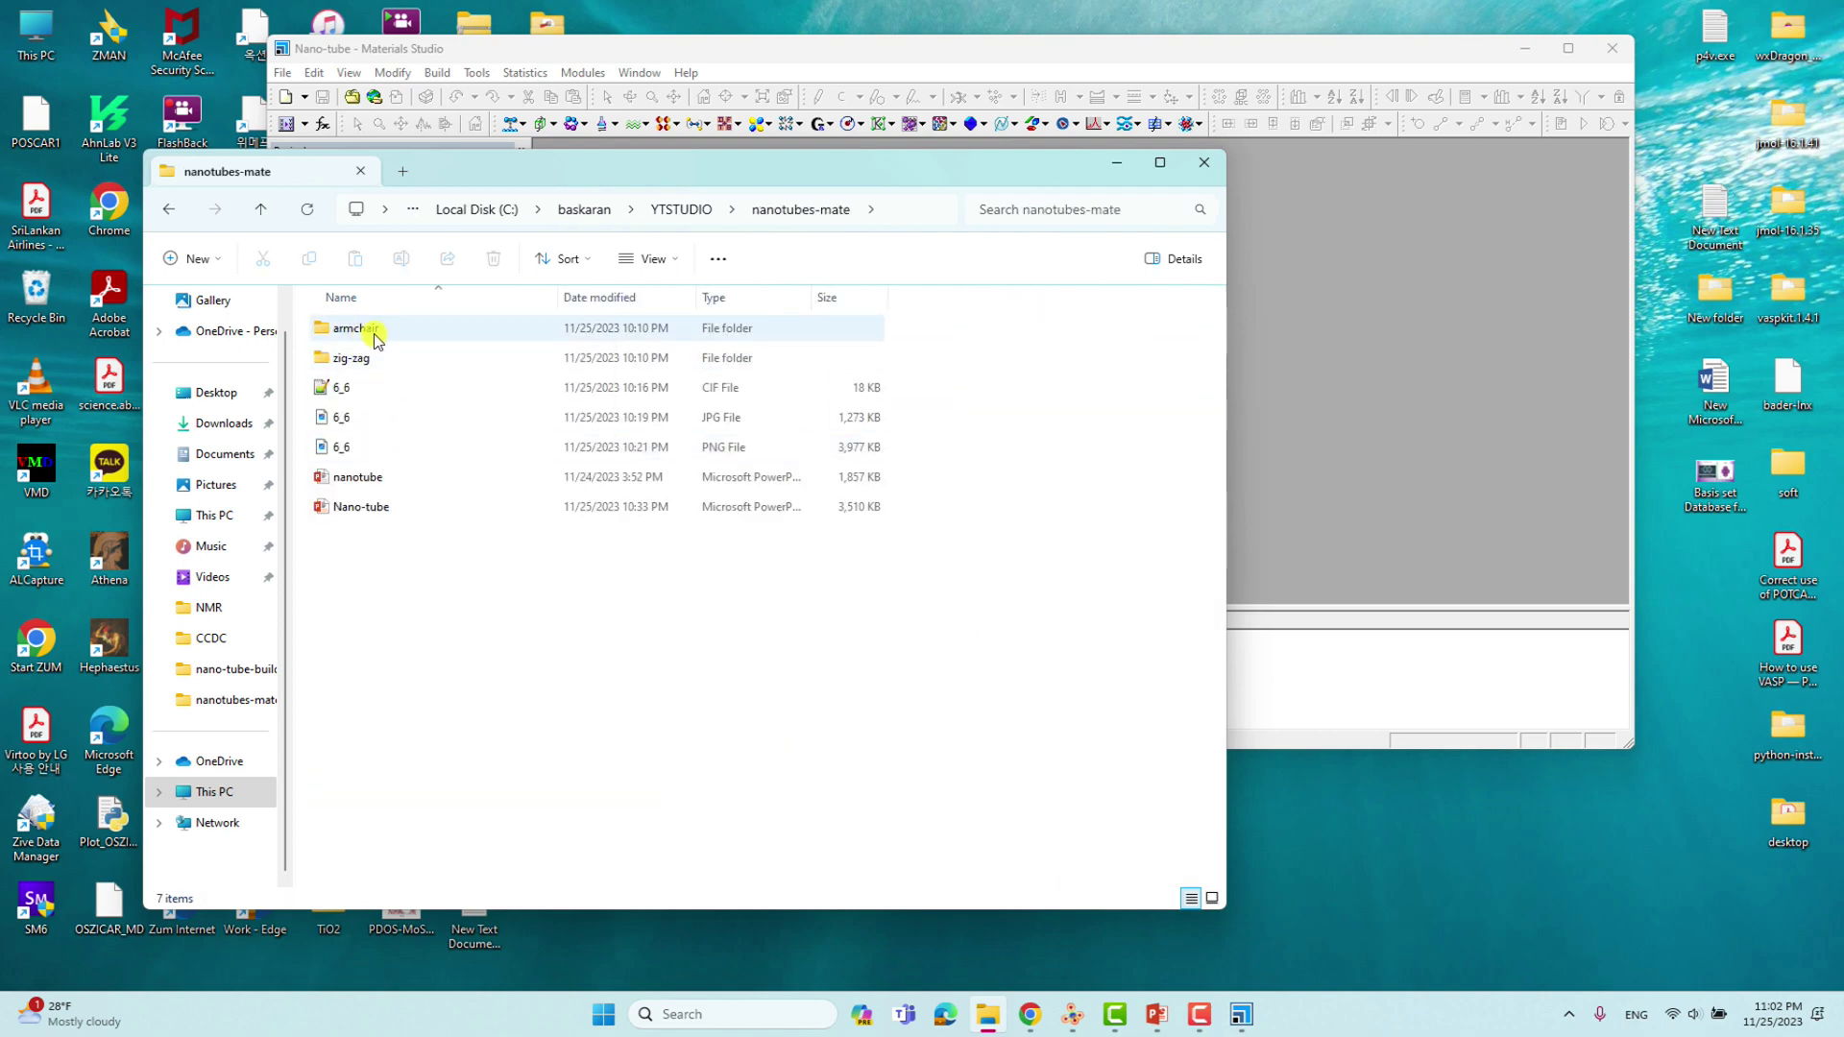
pyautogui.moveTo(392, 361)
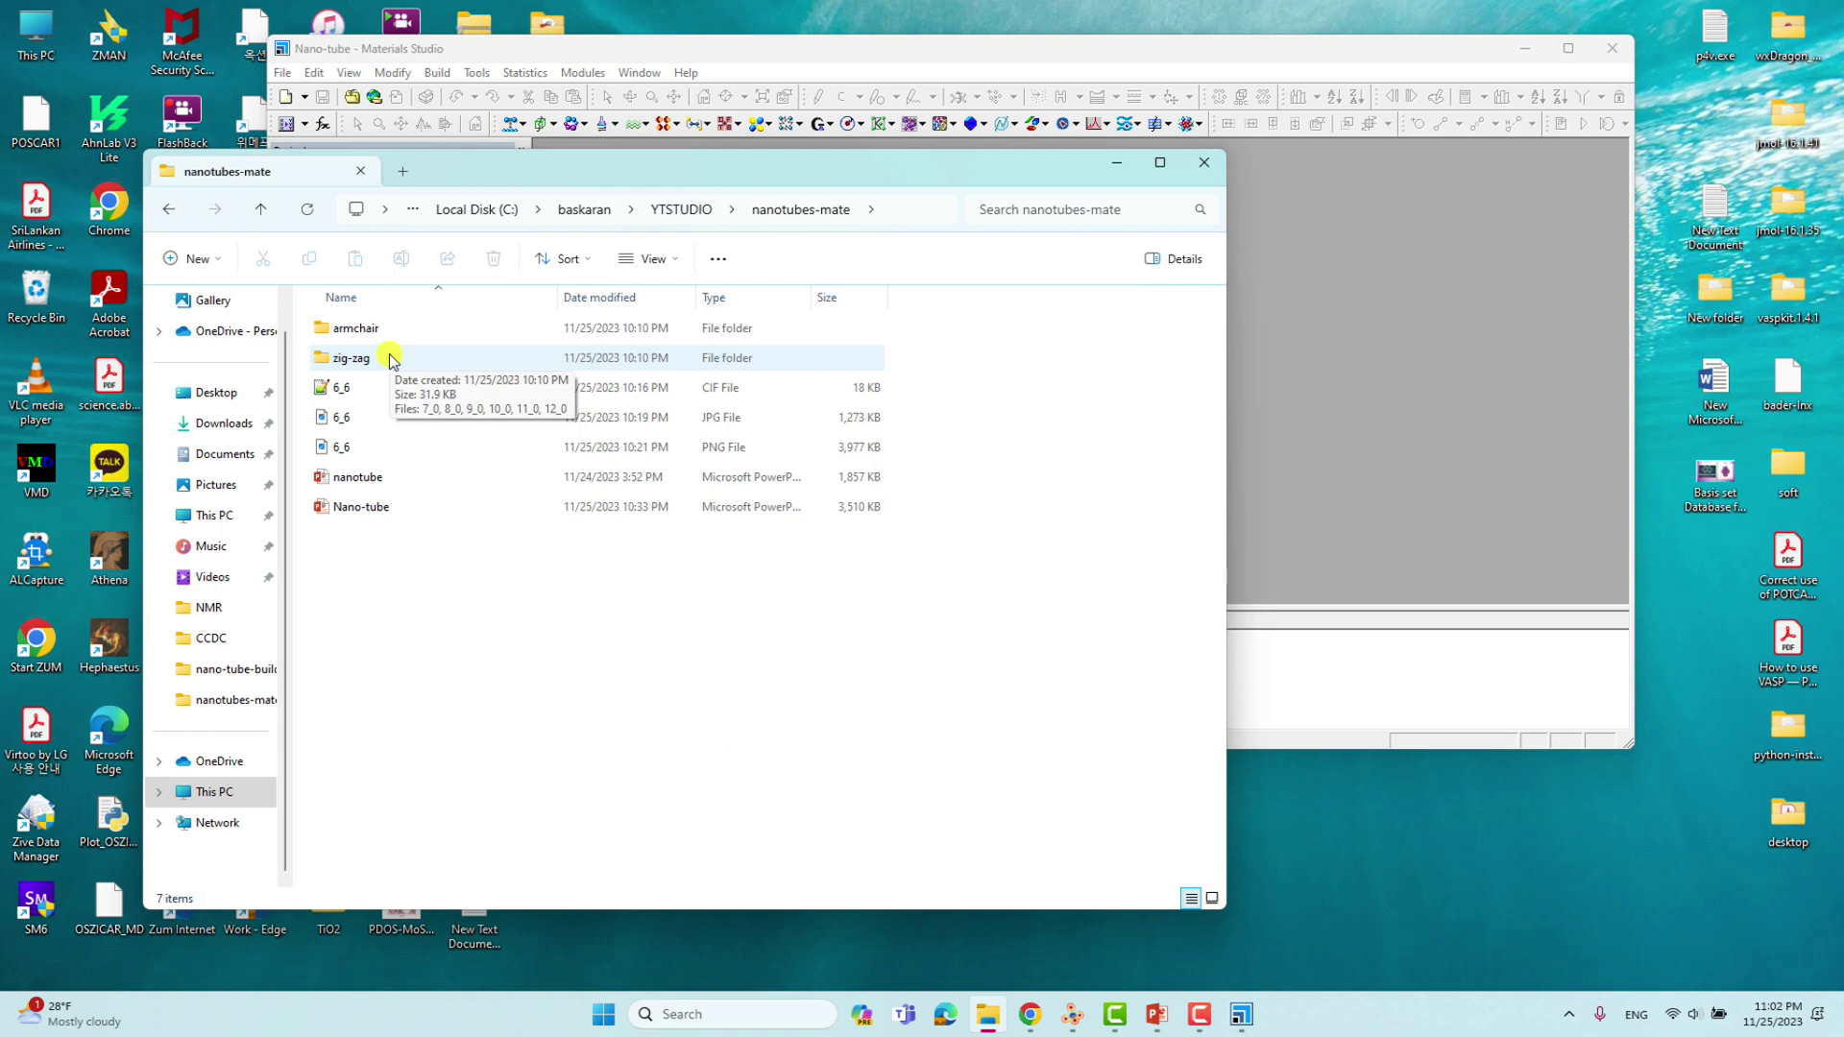
pyautogui.moveTo(356, 337)
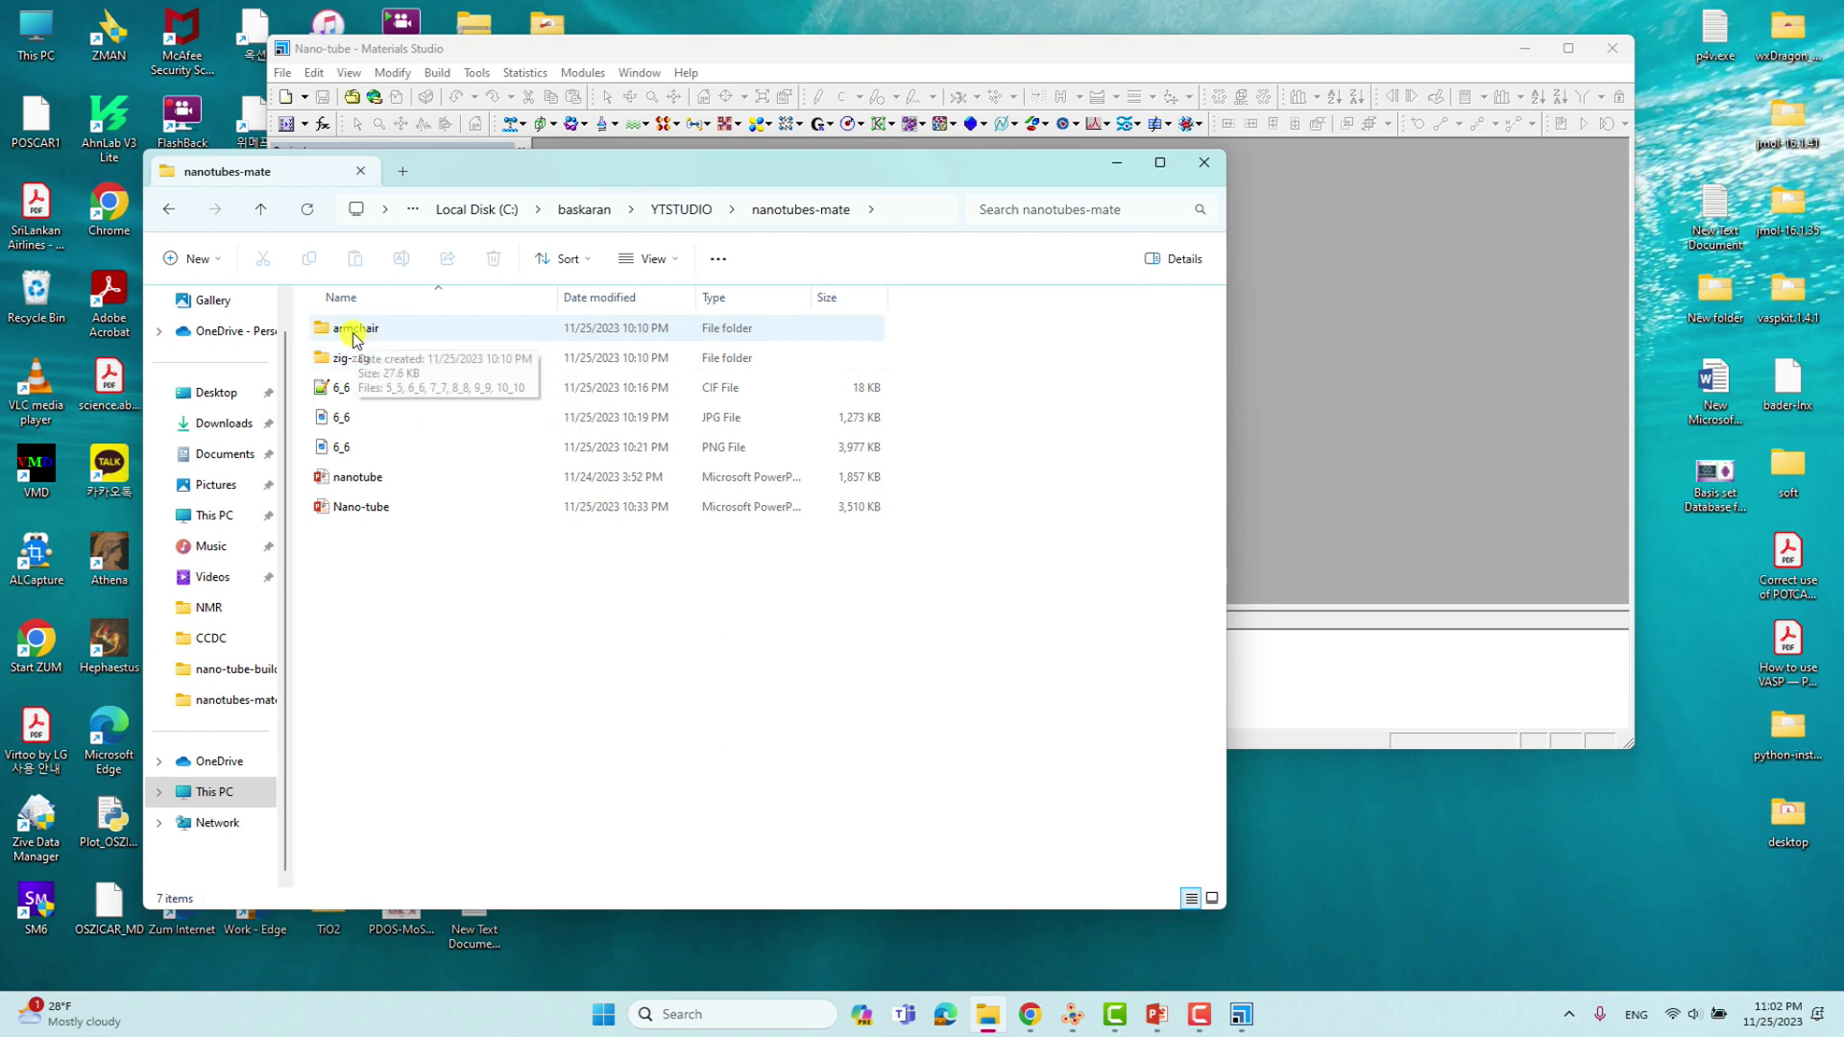
pyautogui.doubleClick(355, 331)
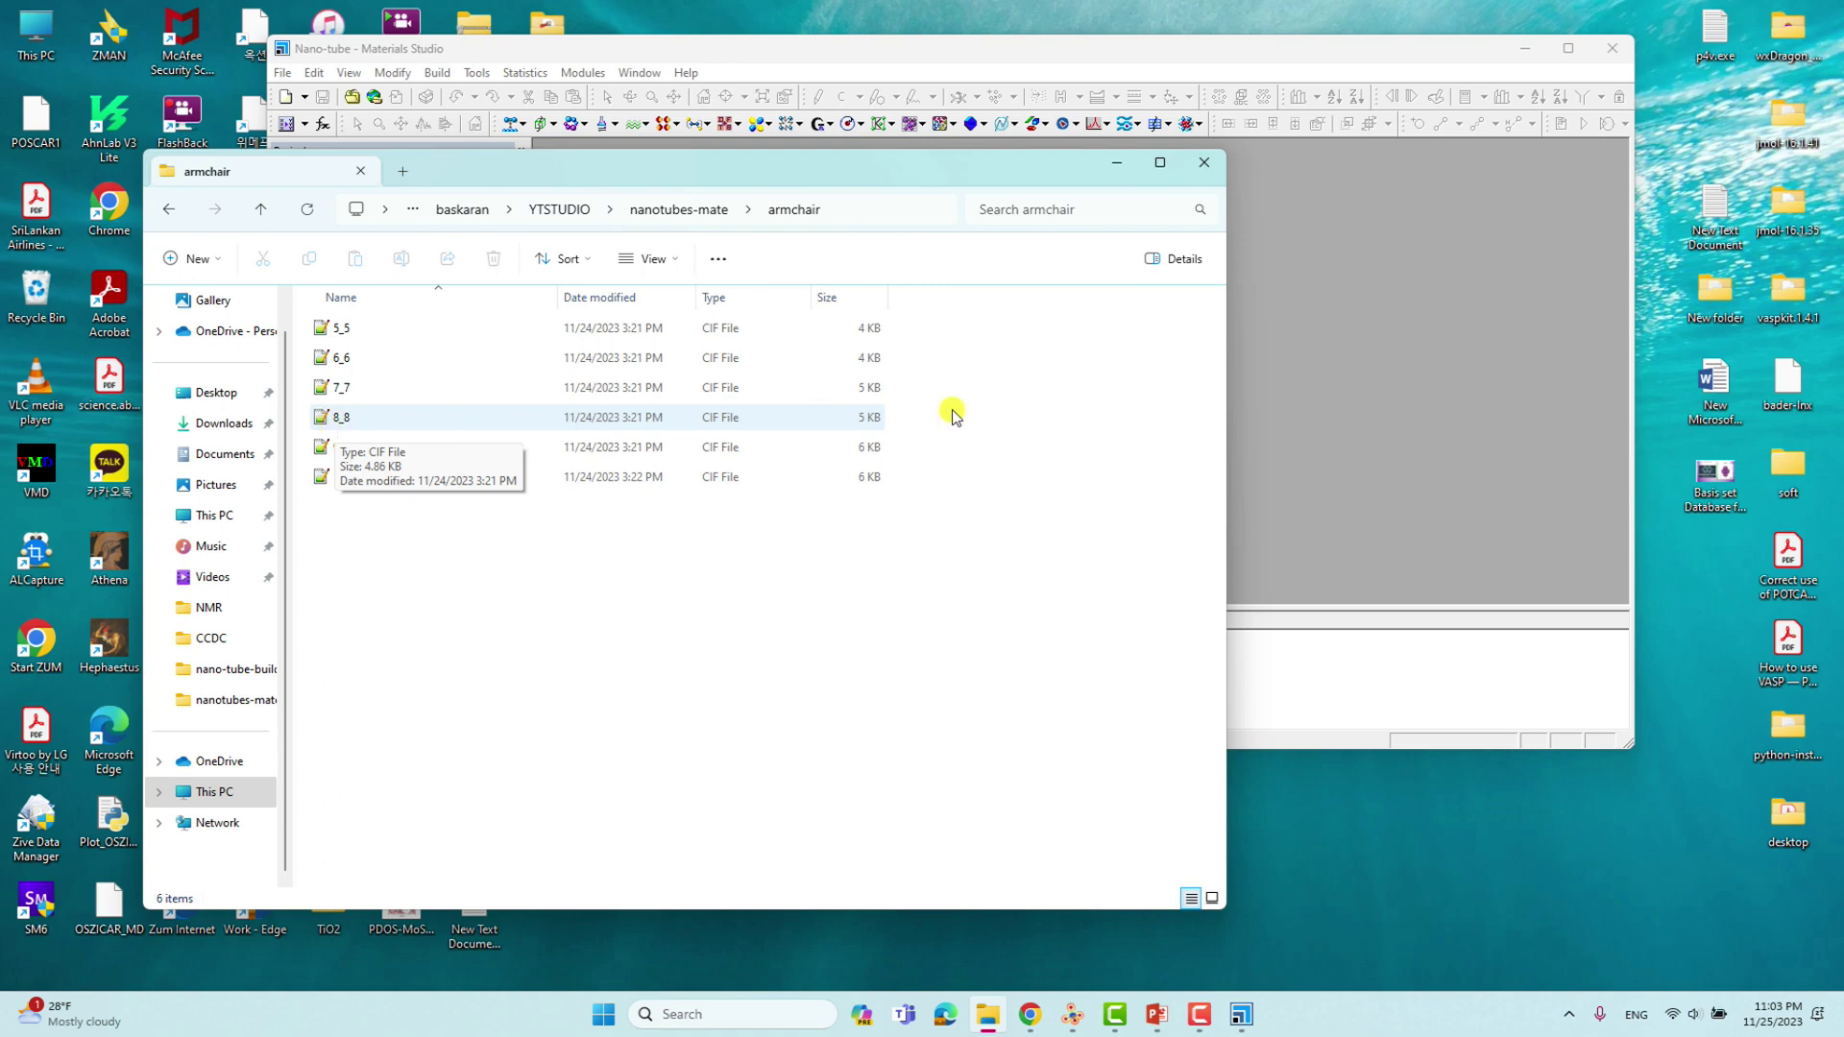
# Import the 8_8 CIF file from the armchair folder into the Nano-tube project in Materials Studio
pyautogui.click(1399, 374)
pyautogui.moveTo(1205, 75); pyautogui.dragTo(1439, 114)
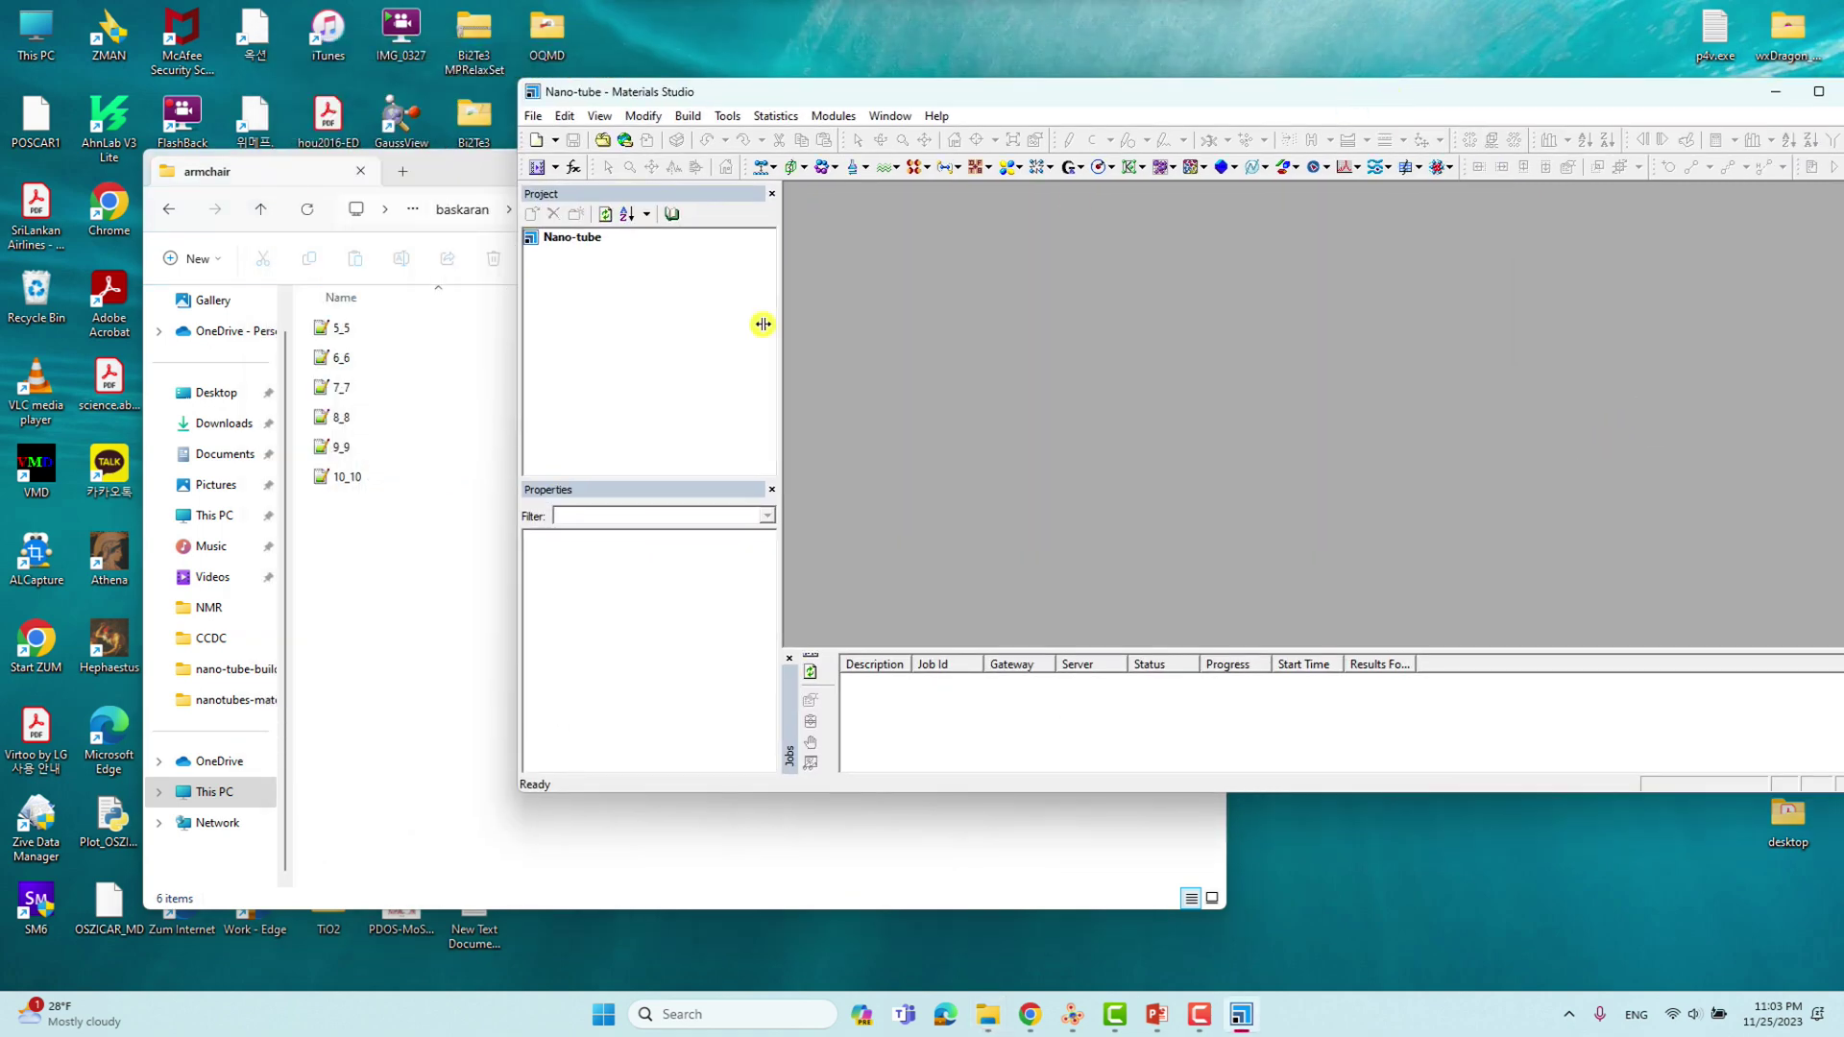
pyautogui.moveTo(333, 416); pyautogui.dragTo(691, 381)
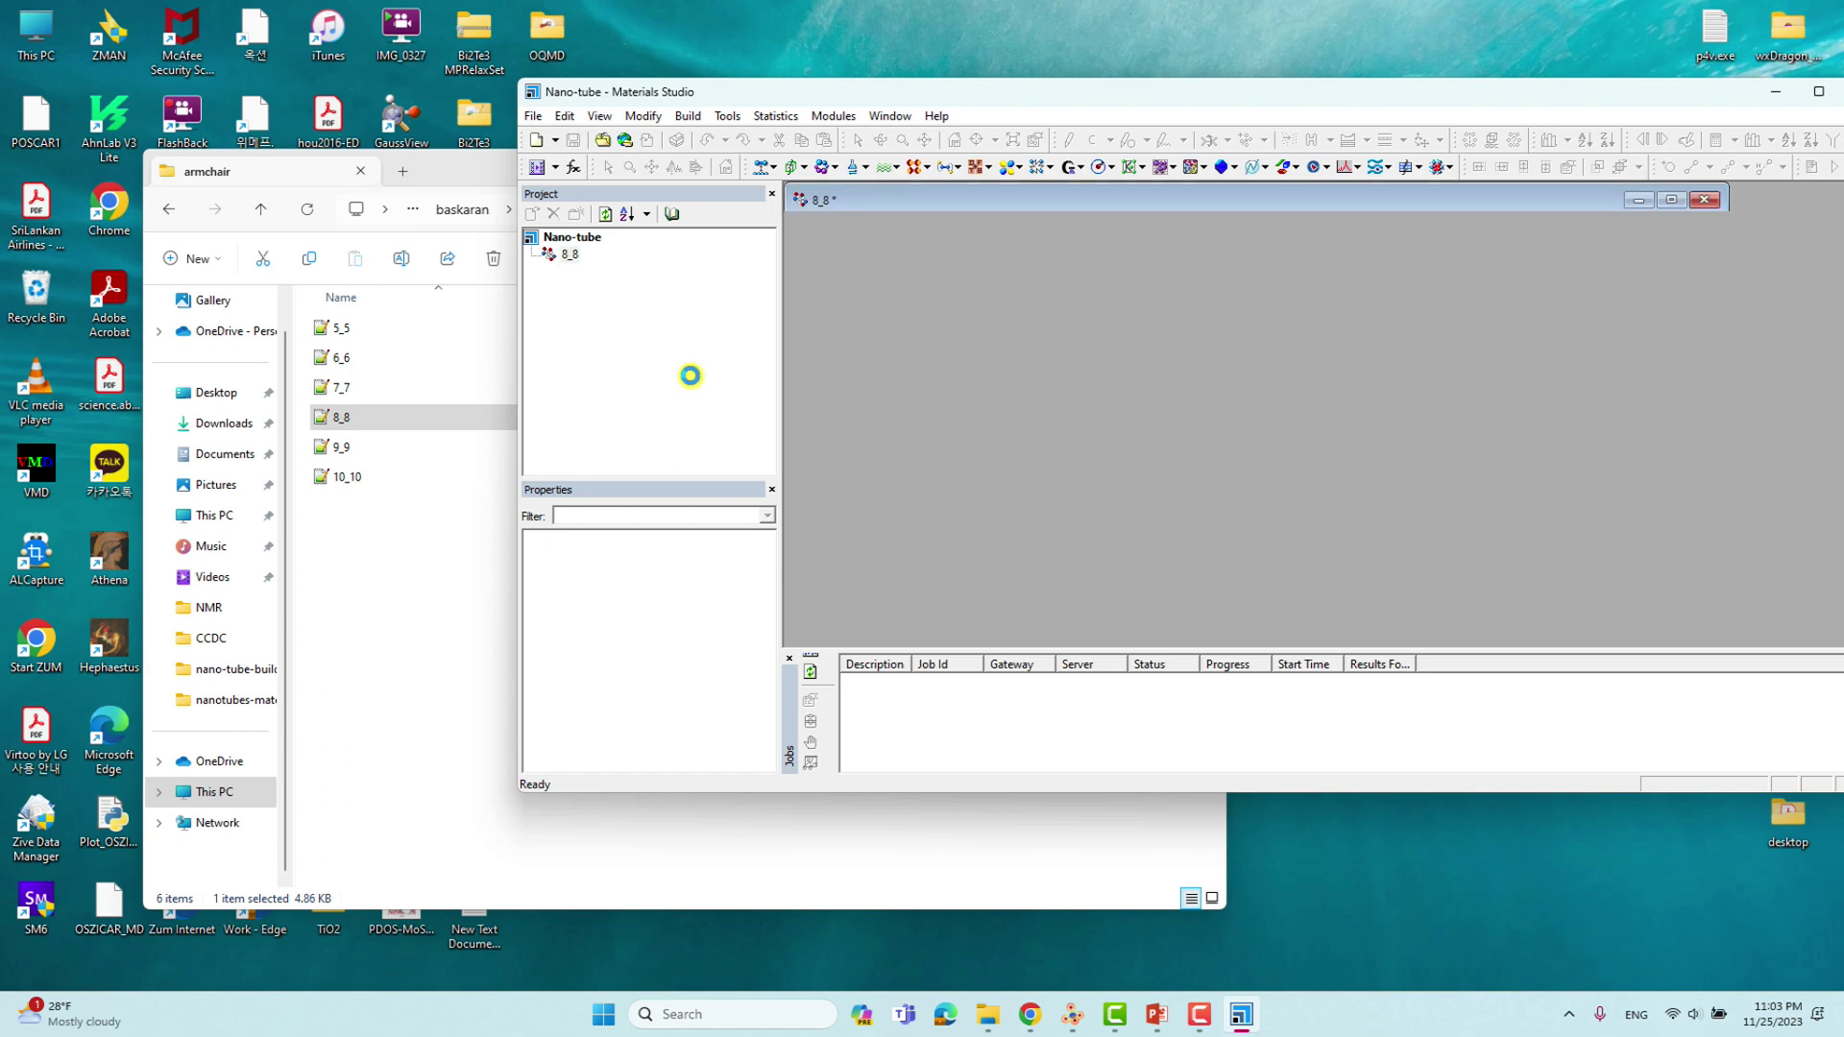
# Maximize the 8_8 structure document and the program window, and rotate the nanotube to a side view
pyautogui.click(1673, 208)
pyautogui.moveTo(1626, 90); pyautogui.dragTo(1473, 124)
pyautogui.click(1633, 120)
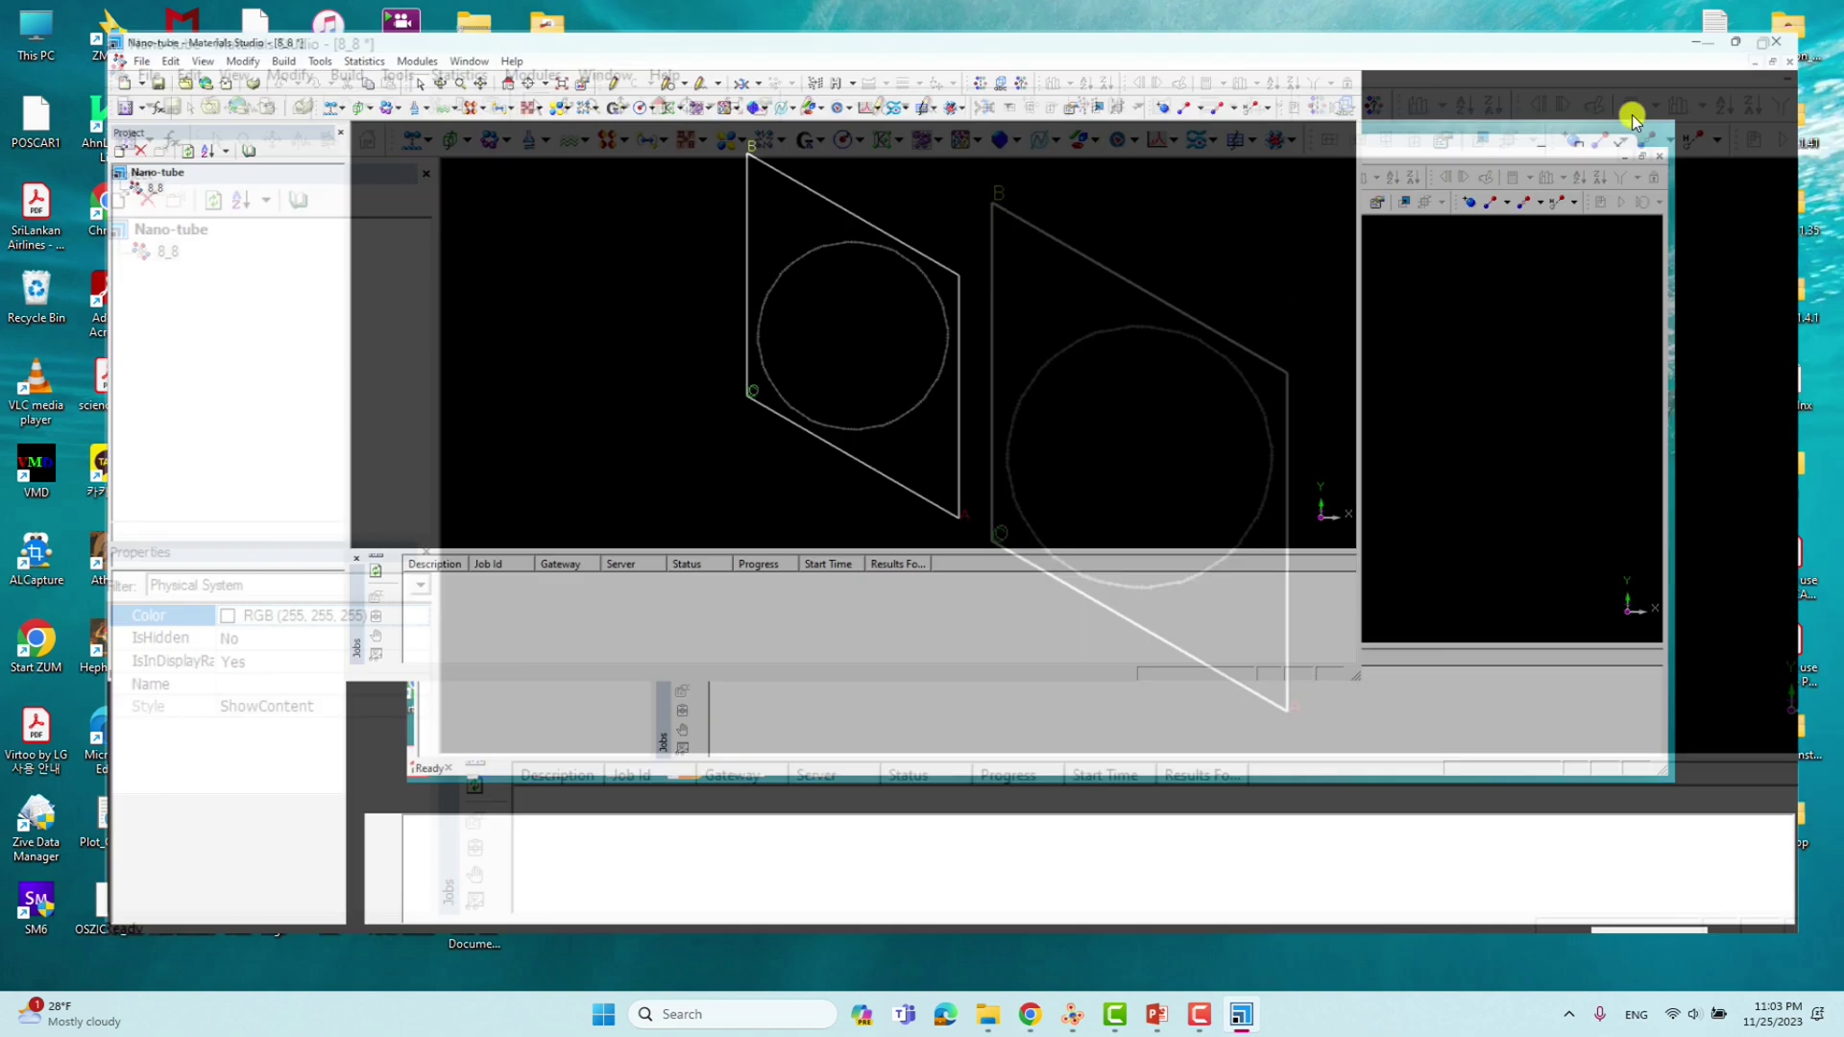
pyautogui.click(370, 60)
pyautogui.moveTo(831, 430); pyautogui.dragTo(999, 466)
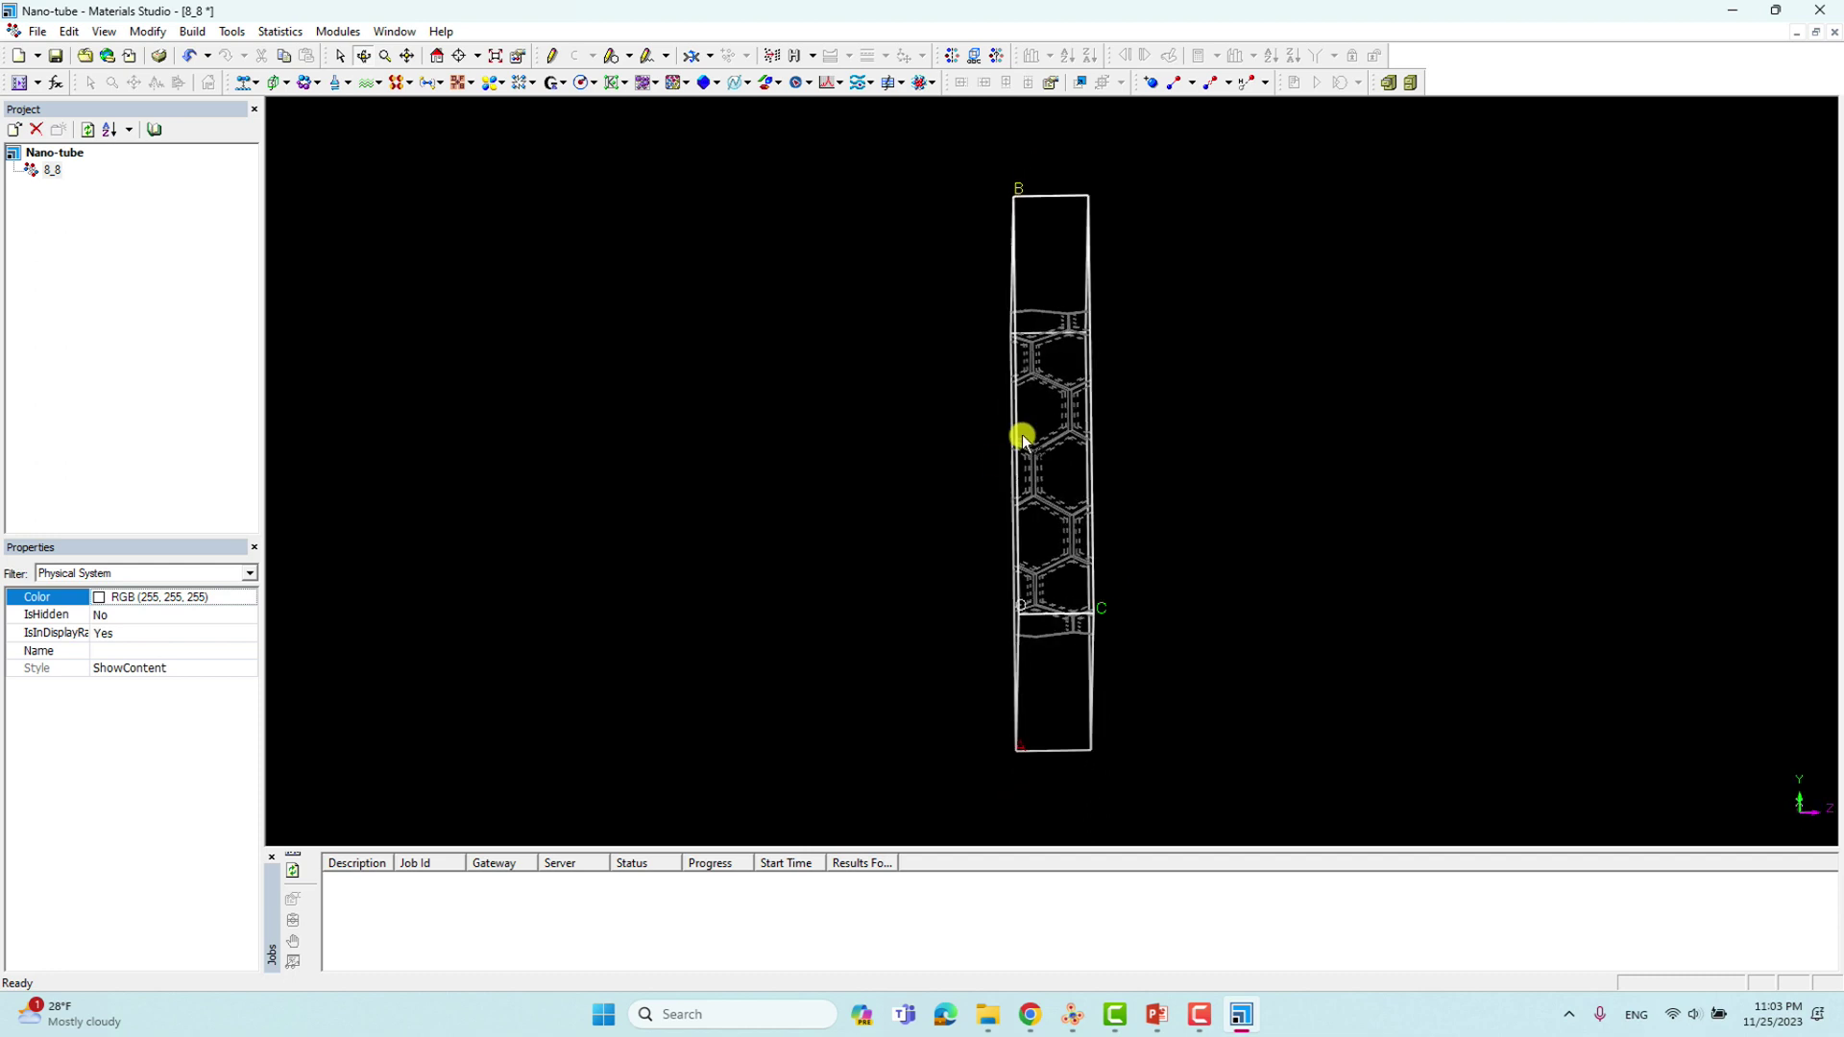
# Set the 8_8 nanotube's display style to Ball and stick with stick radius 0.1 and ball radius 0.5
pyautogui.rightClick(513, 371)
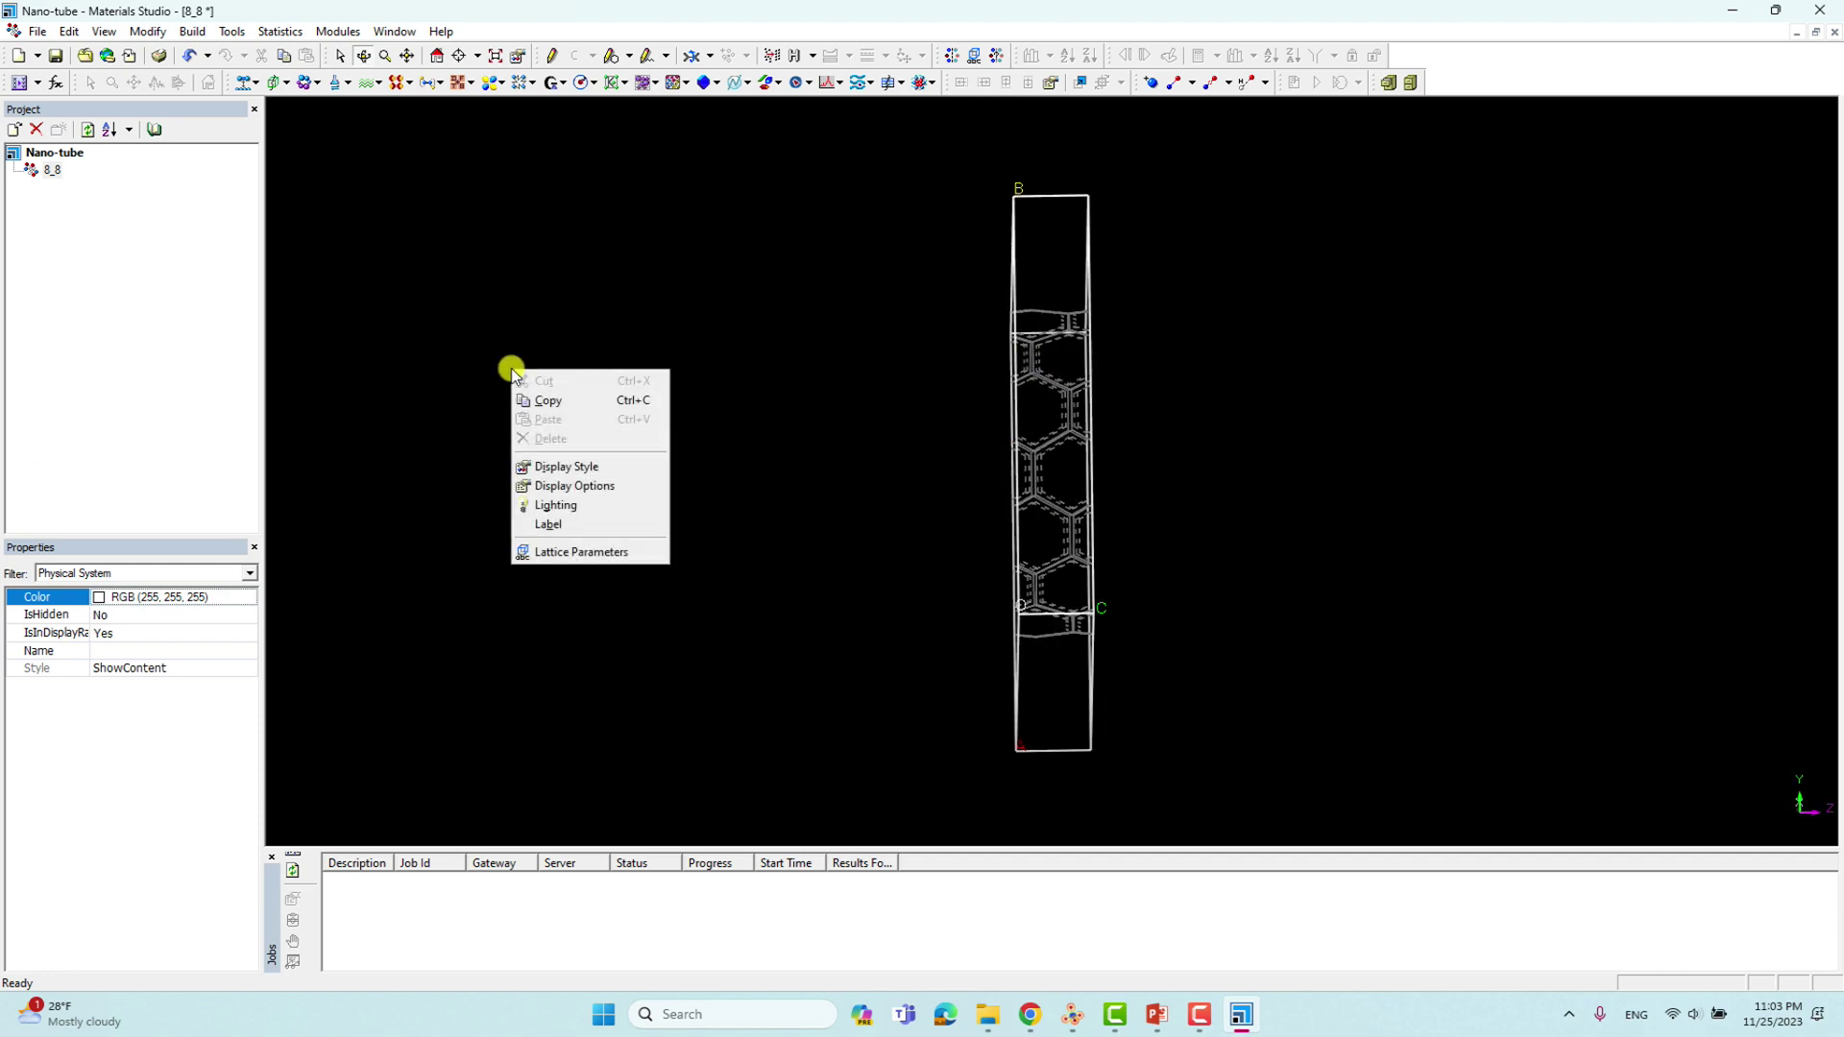
pyautogui.click(579, 468)
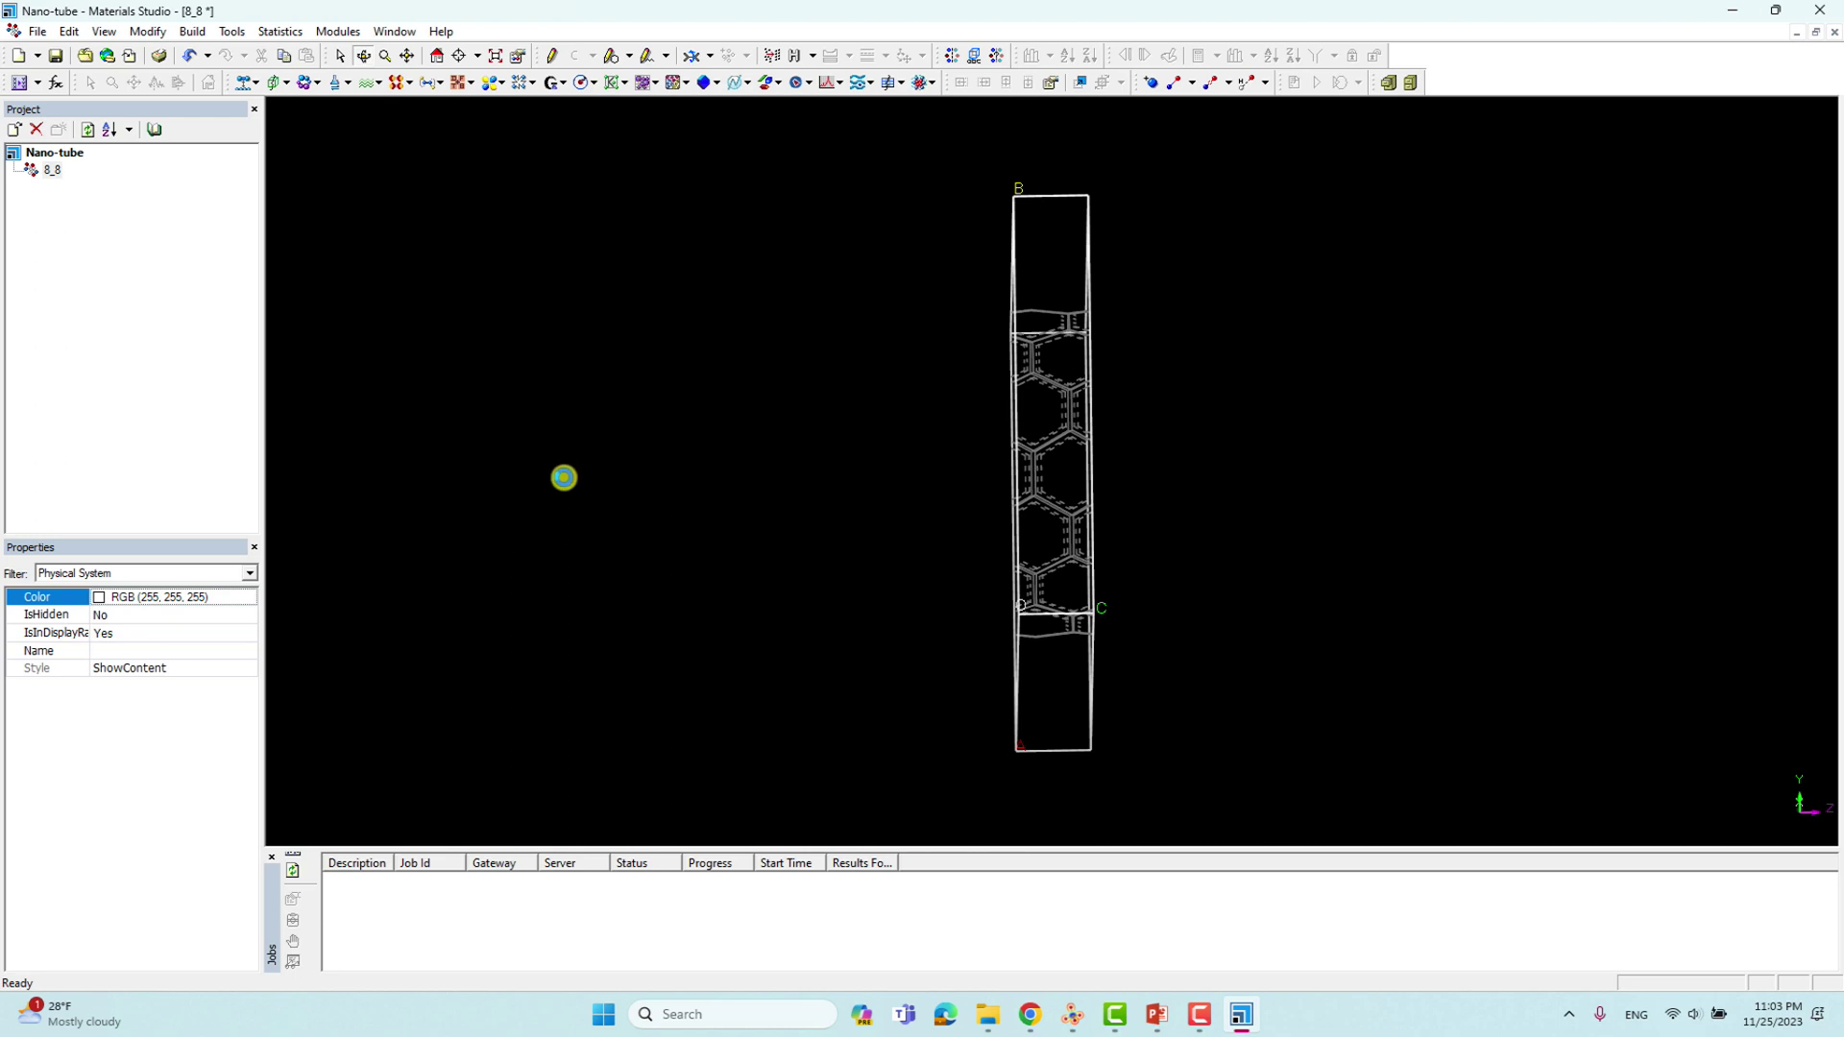
pyautogui.click(423, 415)
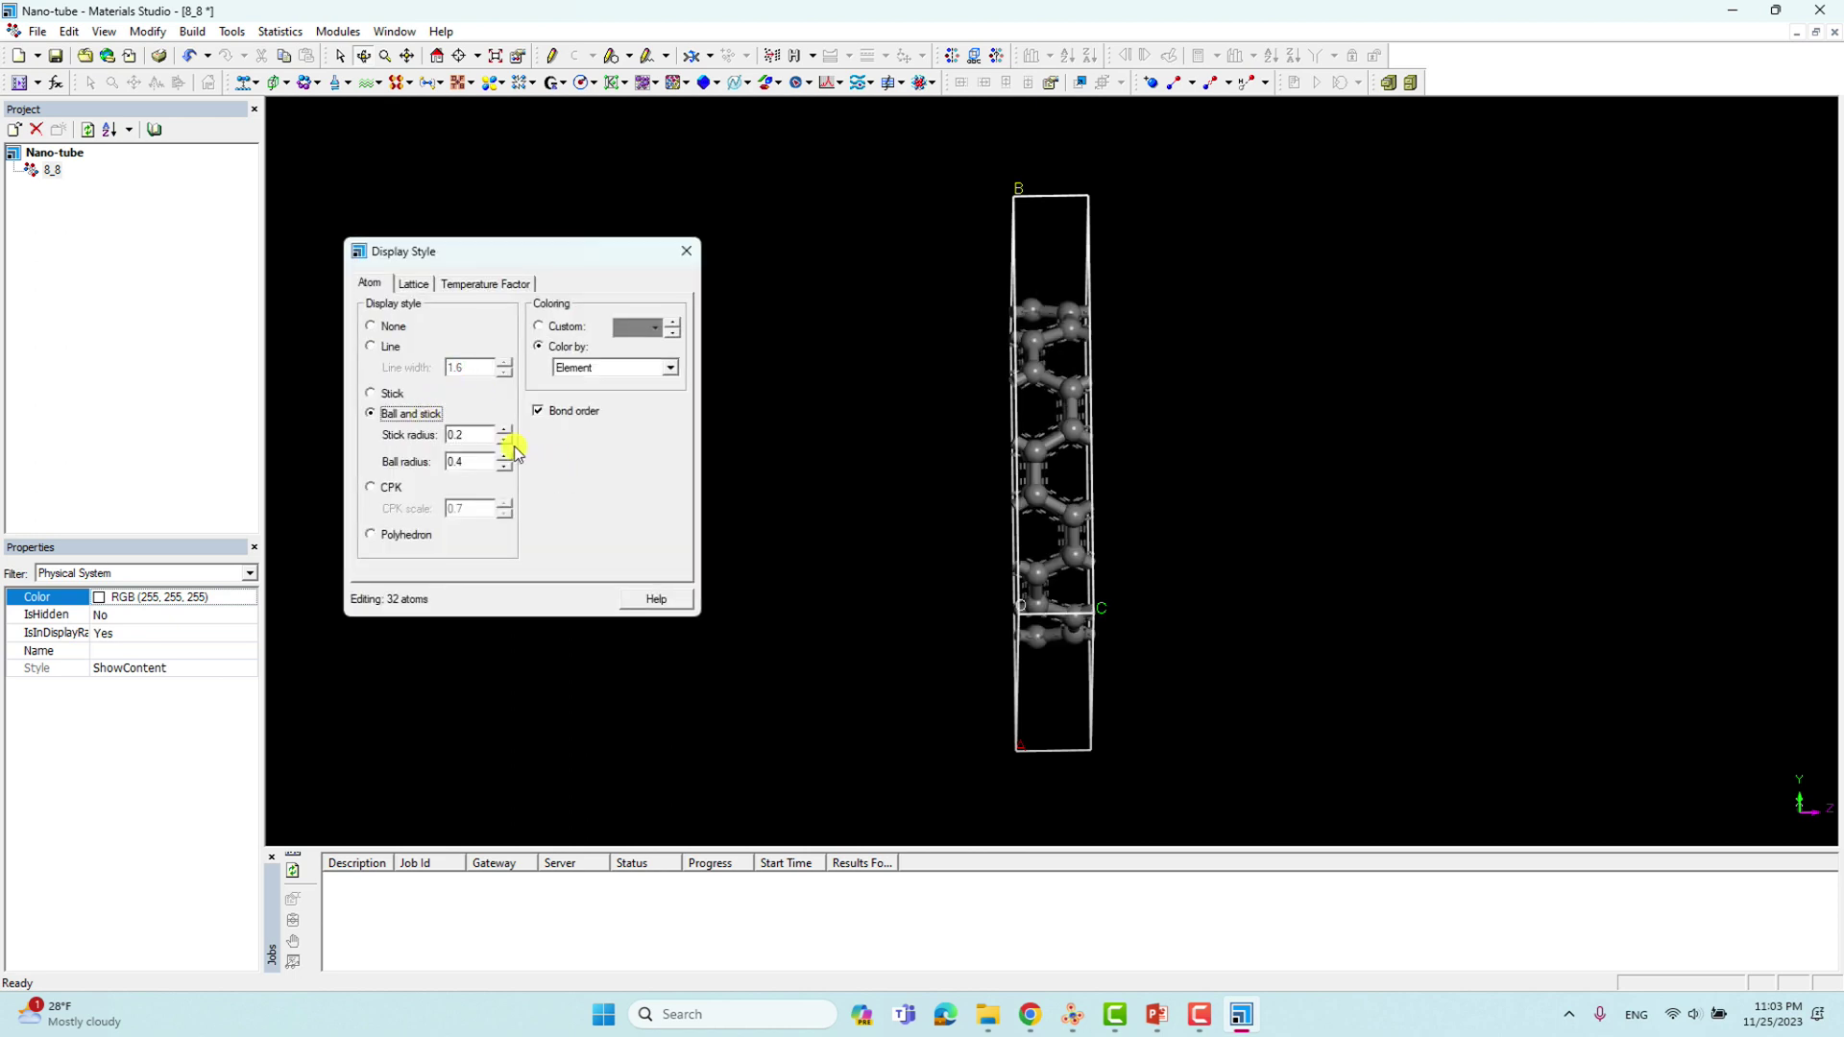
pyautogui.click(505, 440)
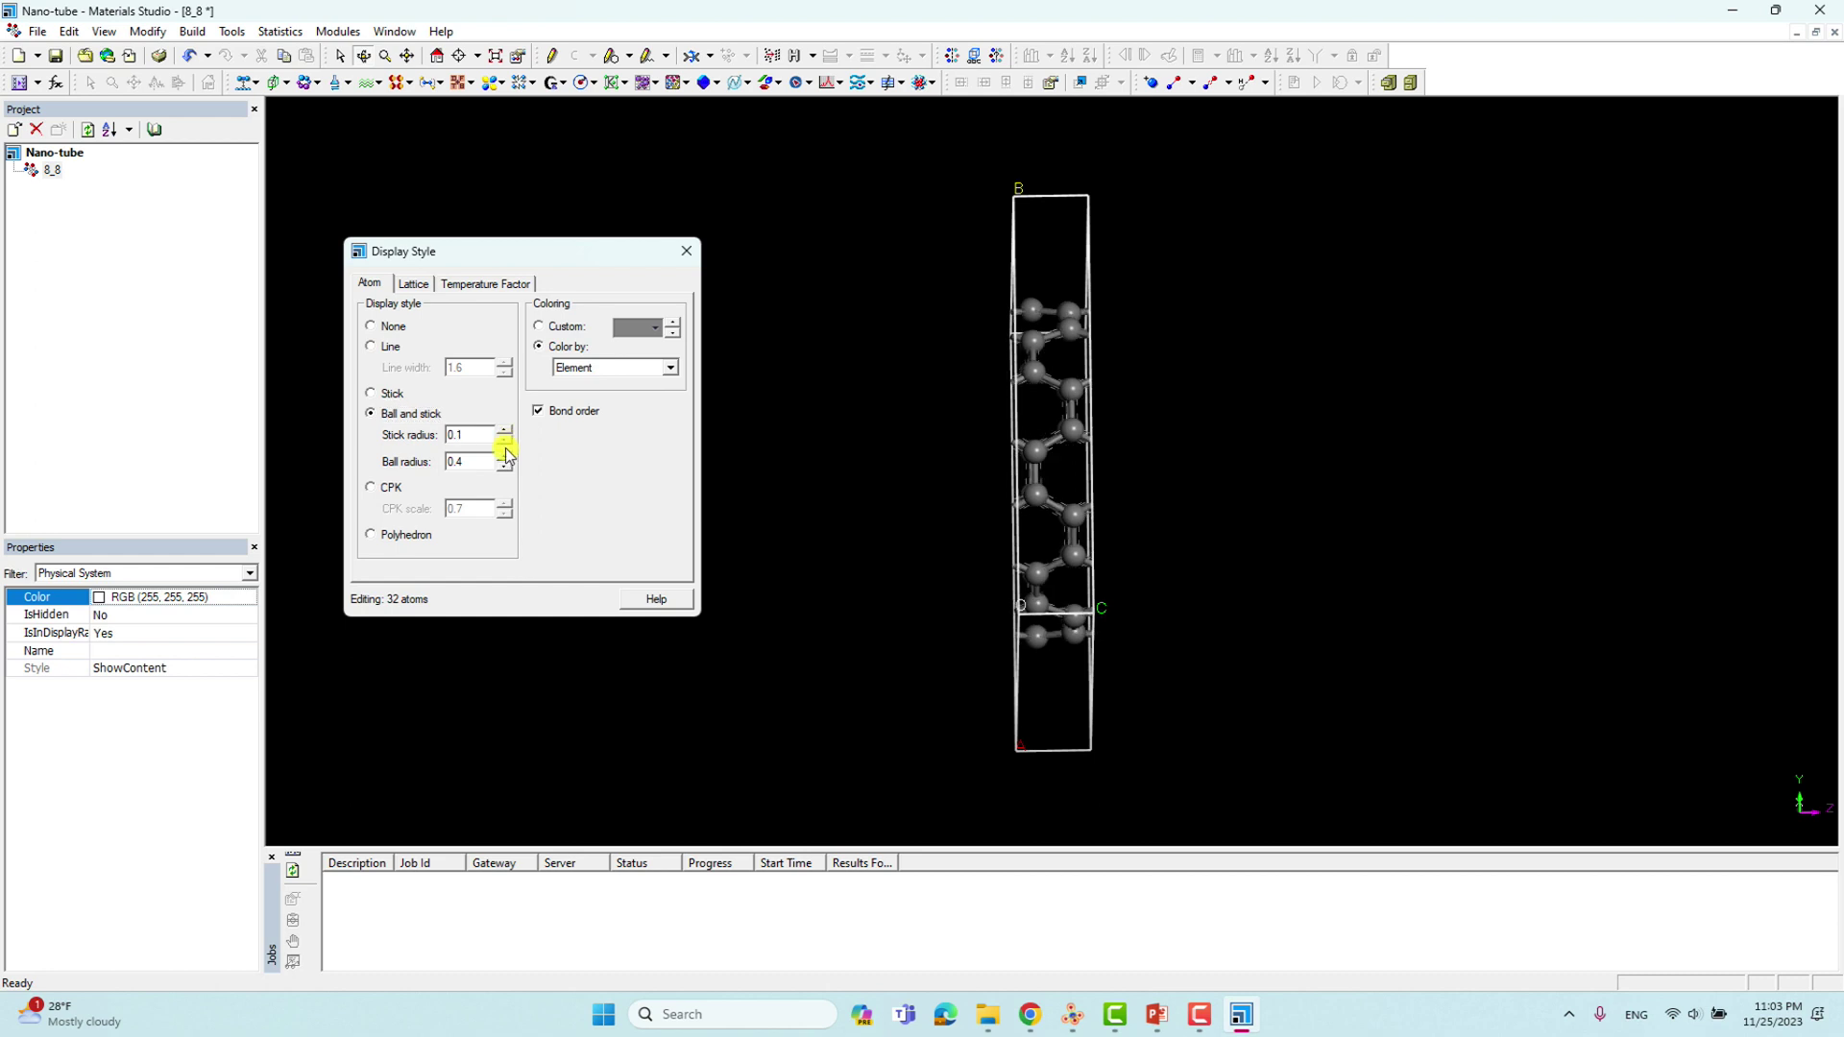
pyautogui.click(505, 458)
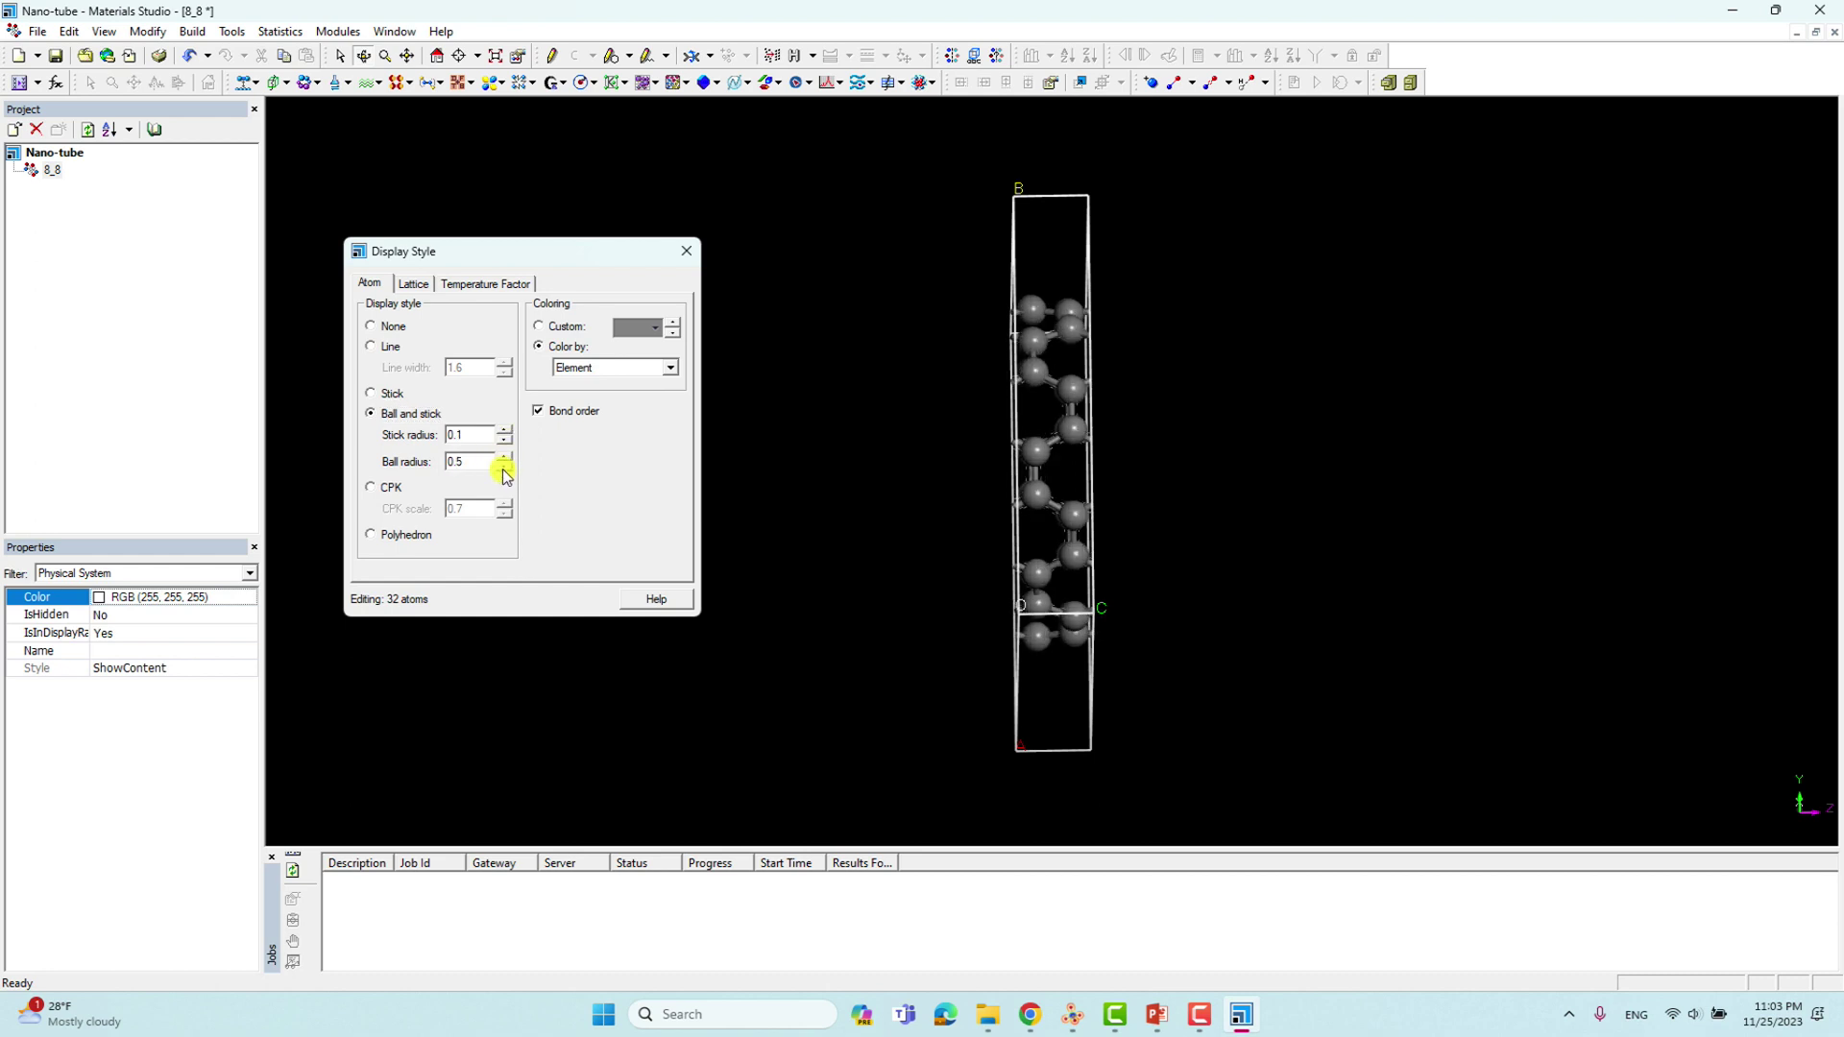
pyautogui.click(505, 468)
pyautogui.click(505, 458)
pyautogui.click(690, 253)
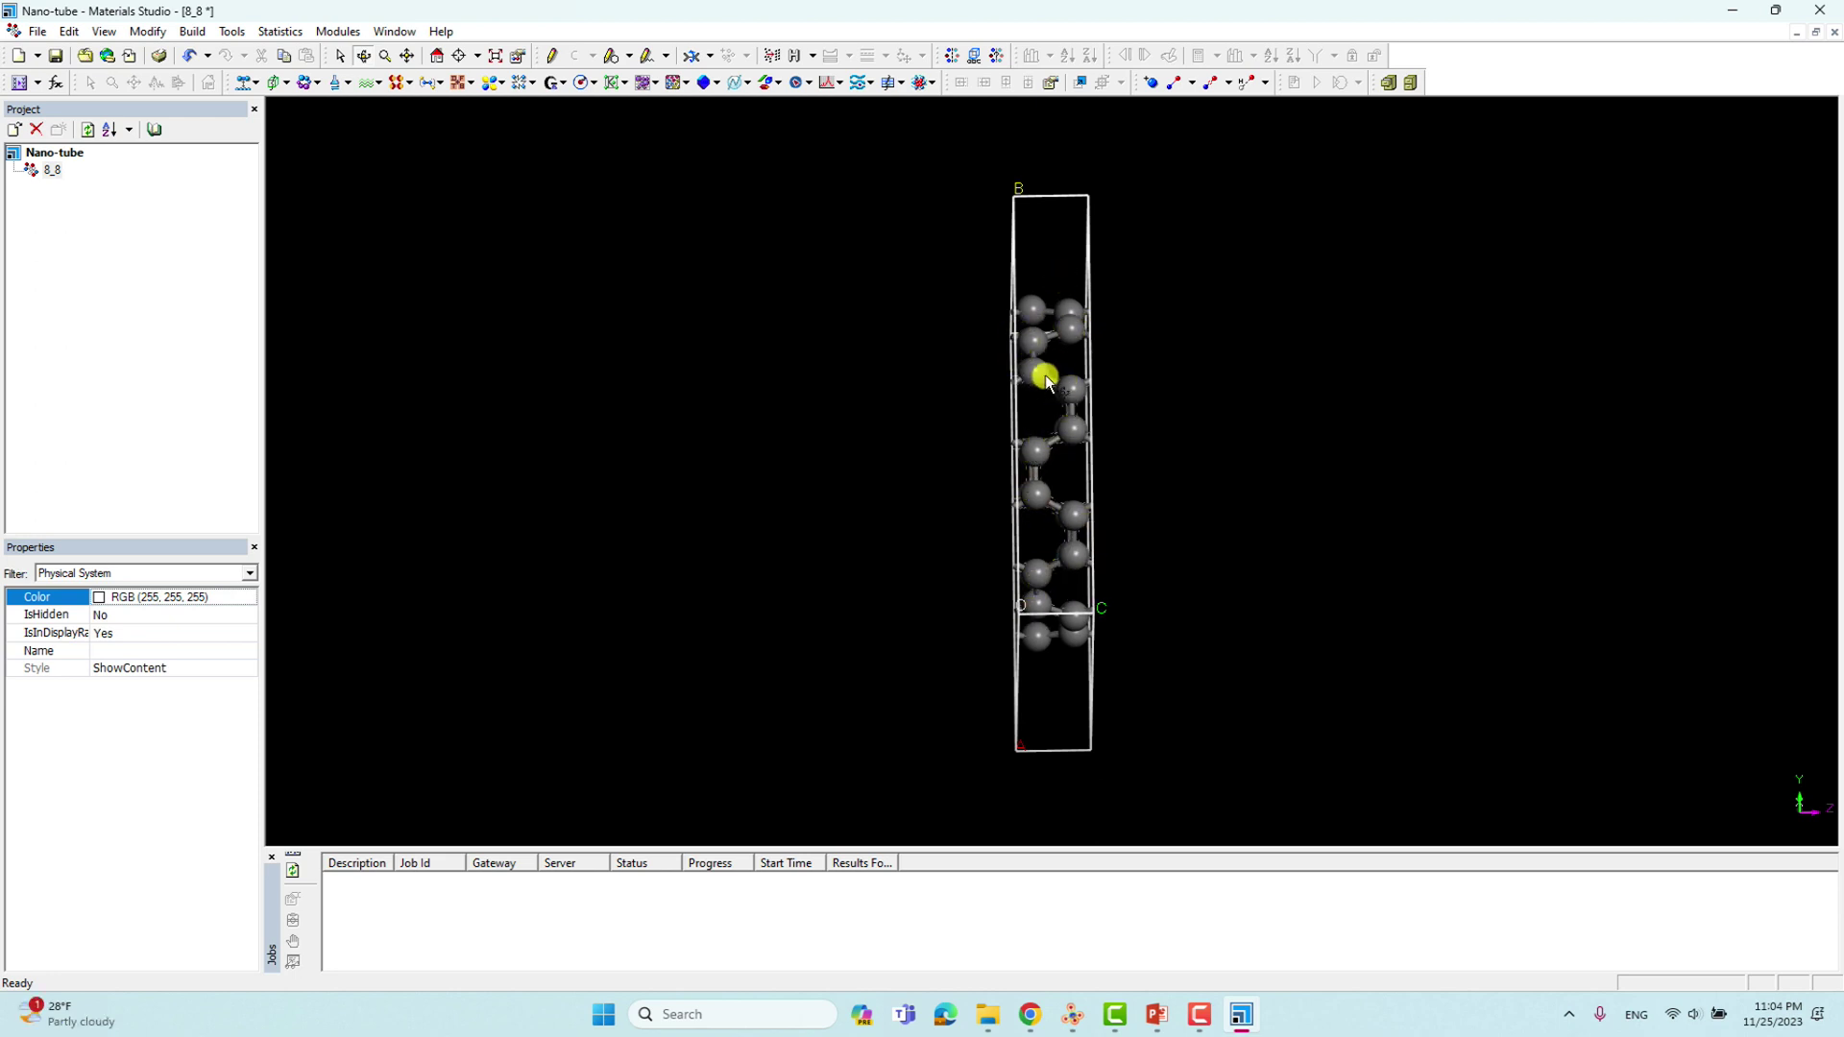
# Restore the program to a smaller window, return to File Explorer and open the zig-zag folder in nanotubes-mate
pyautogui.moveTo(1057, 366); pyautogui.dragTo(1062, 373, button='right')
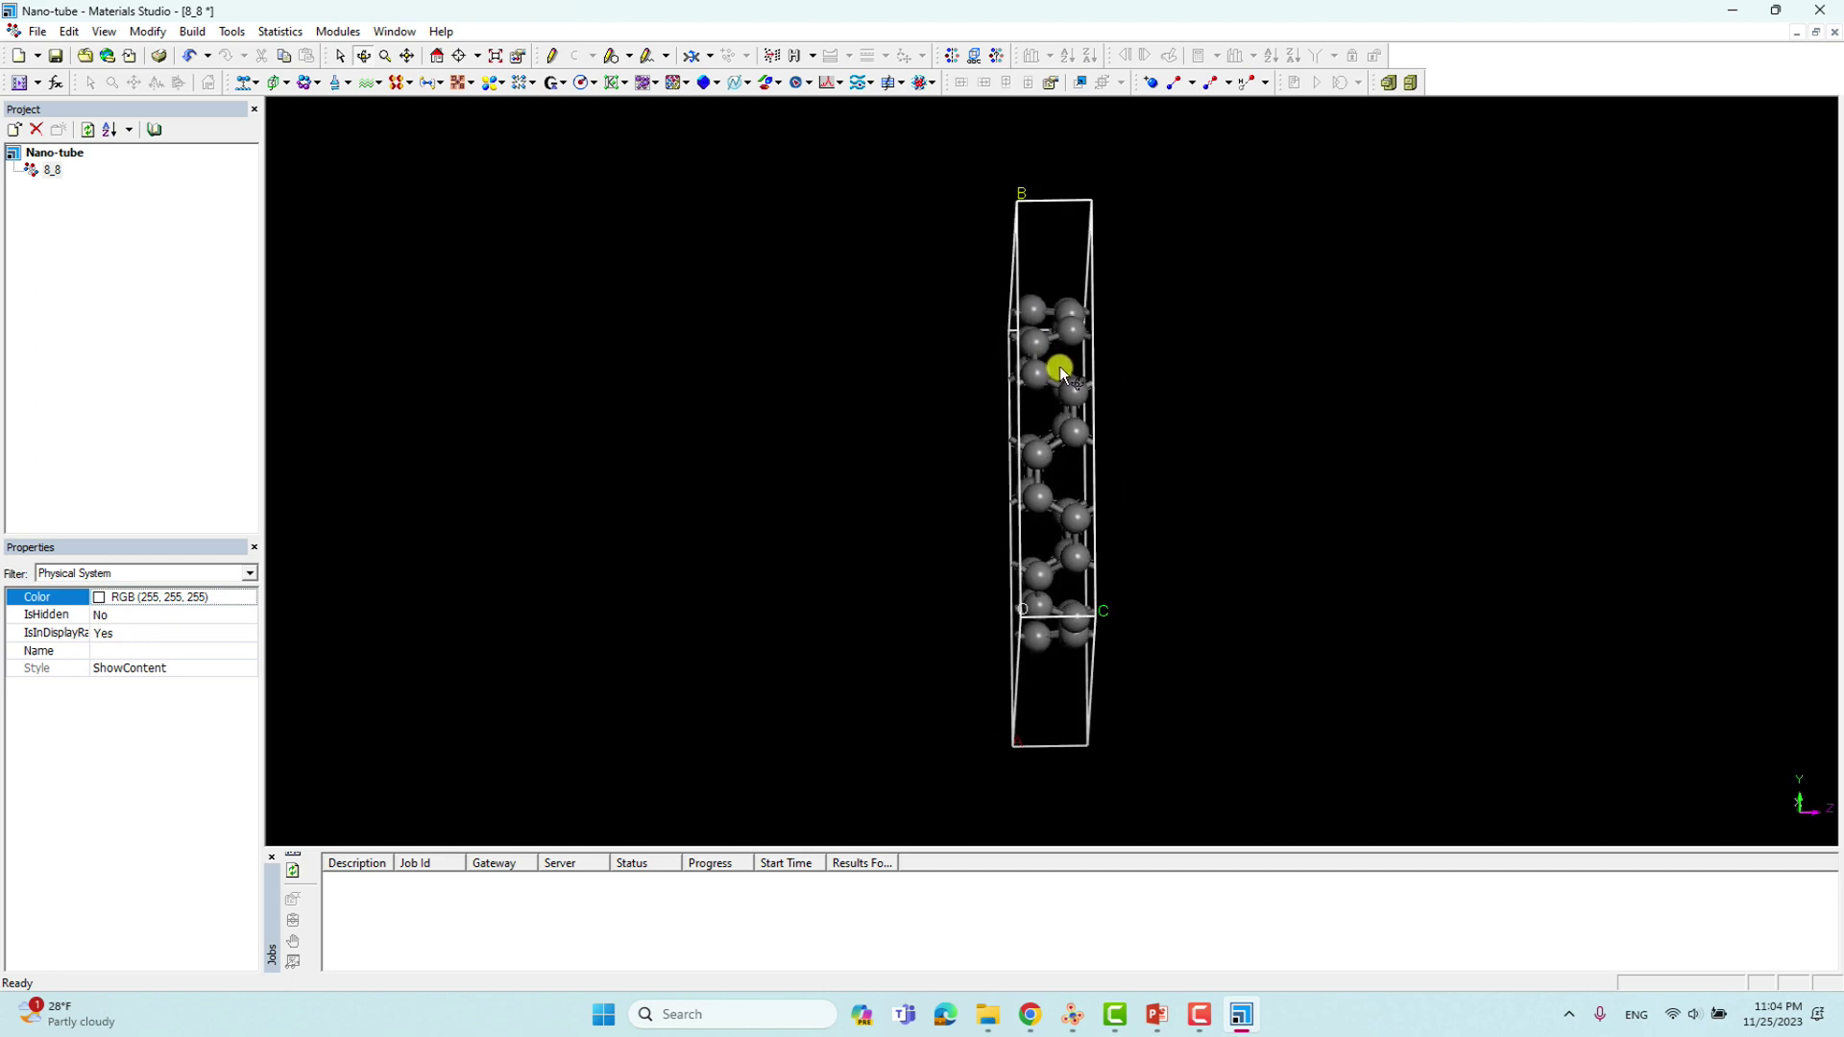
pyautogui.moveTo(1062, 375); pyautogui.dragTo(1052, 391, button='right')
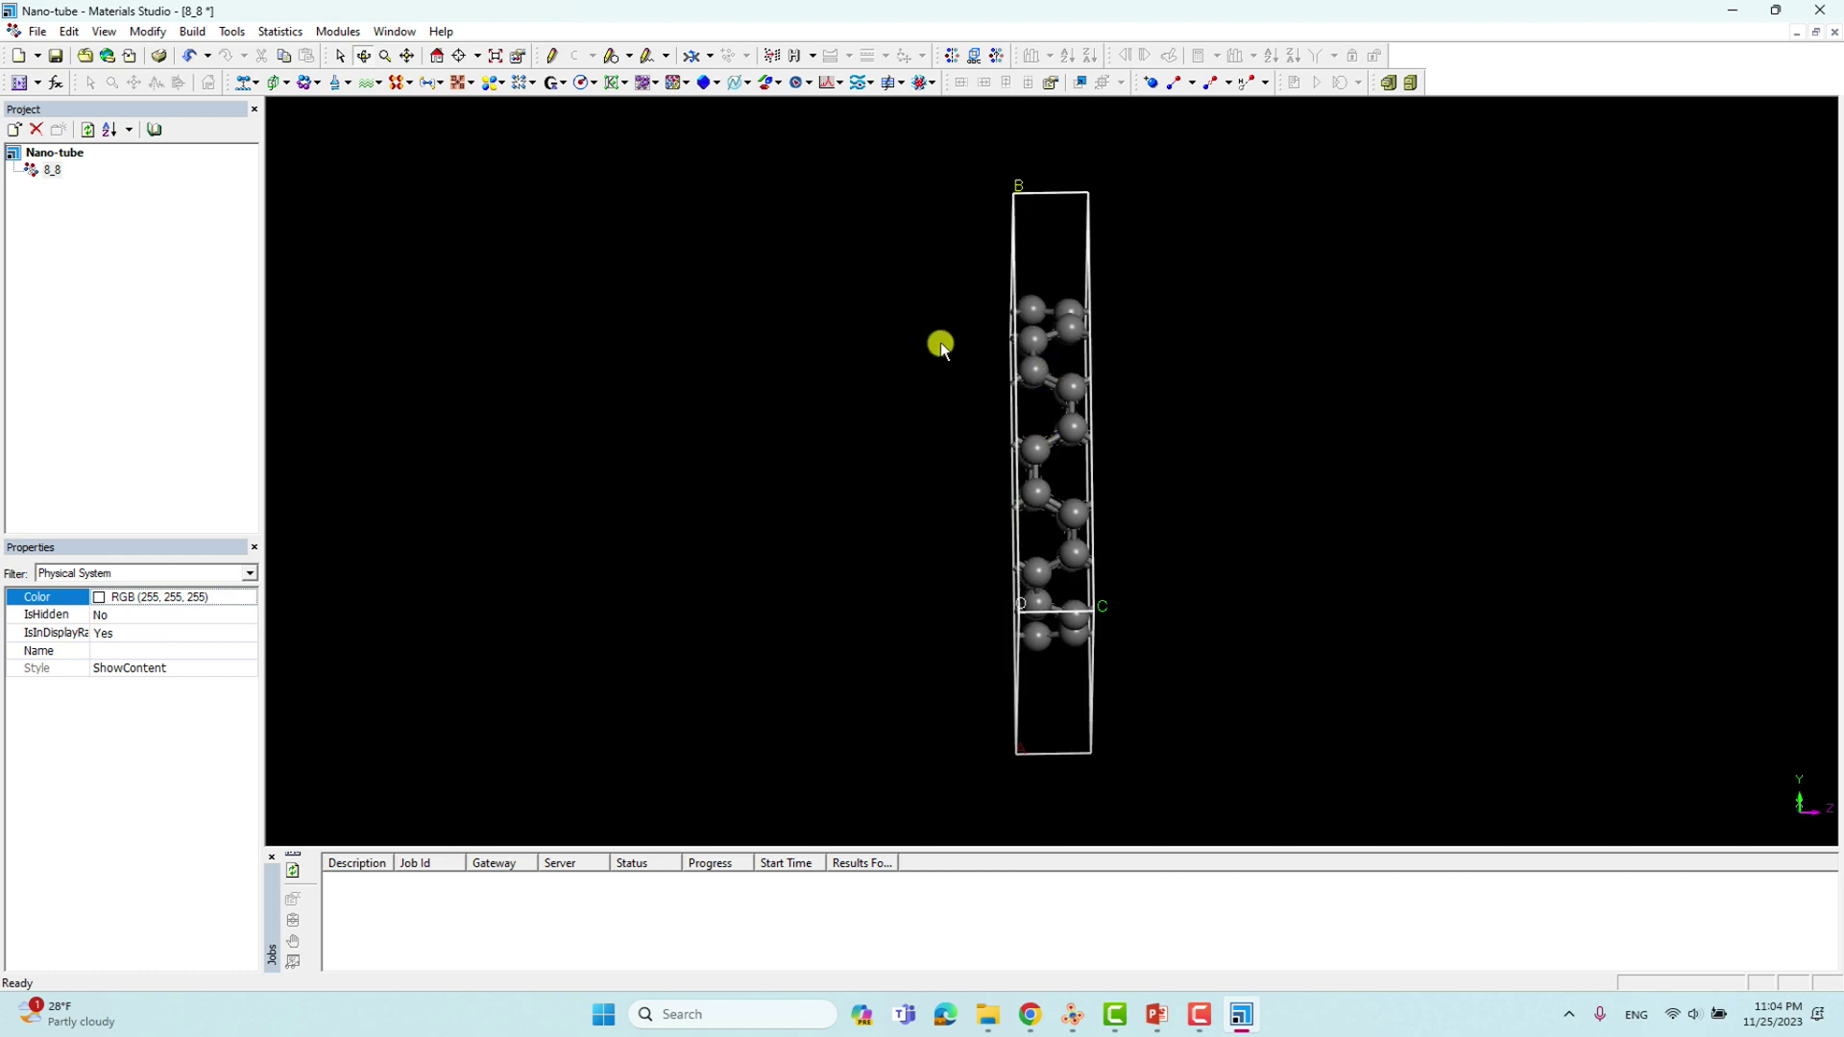
pyautogui.moveTo(613, 12); pyautogui.dragTo(1026, 97)
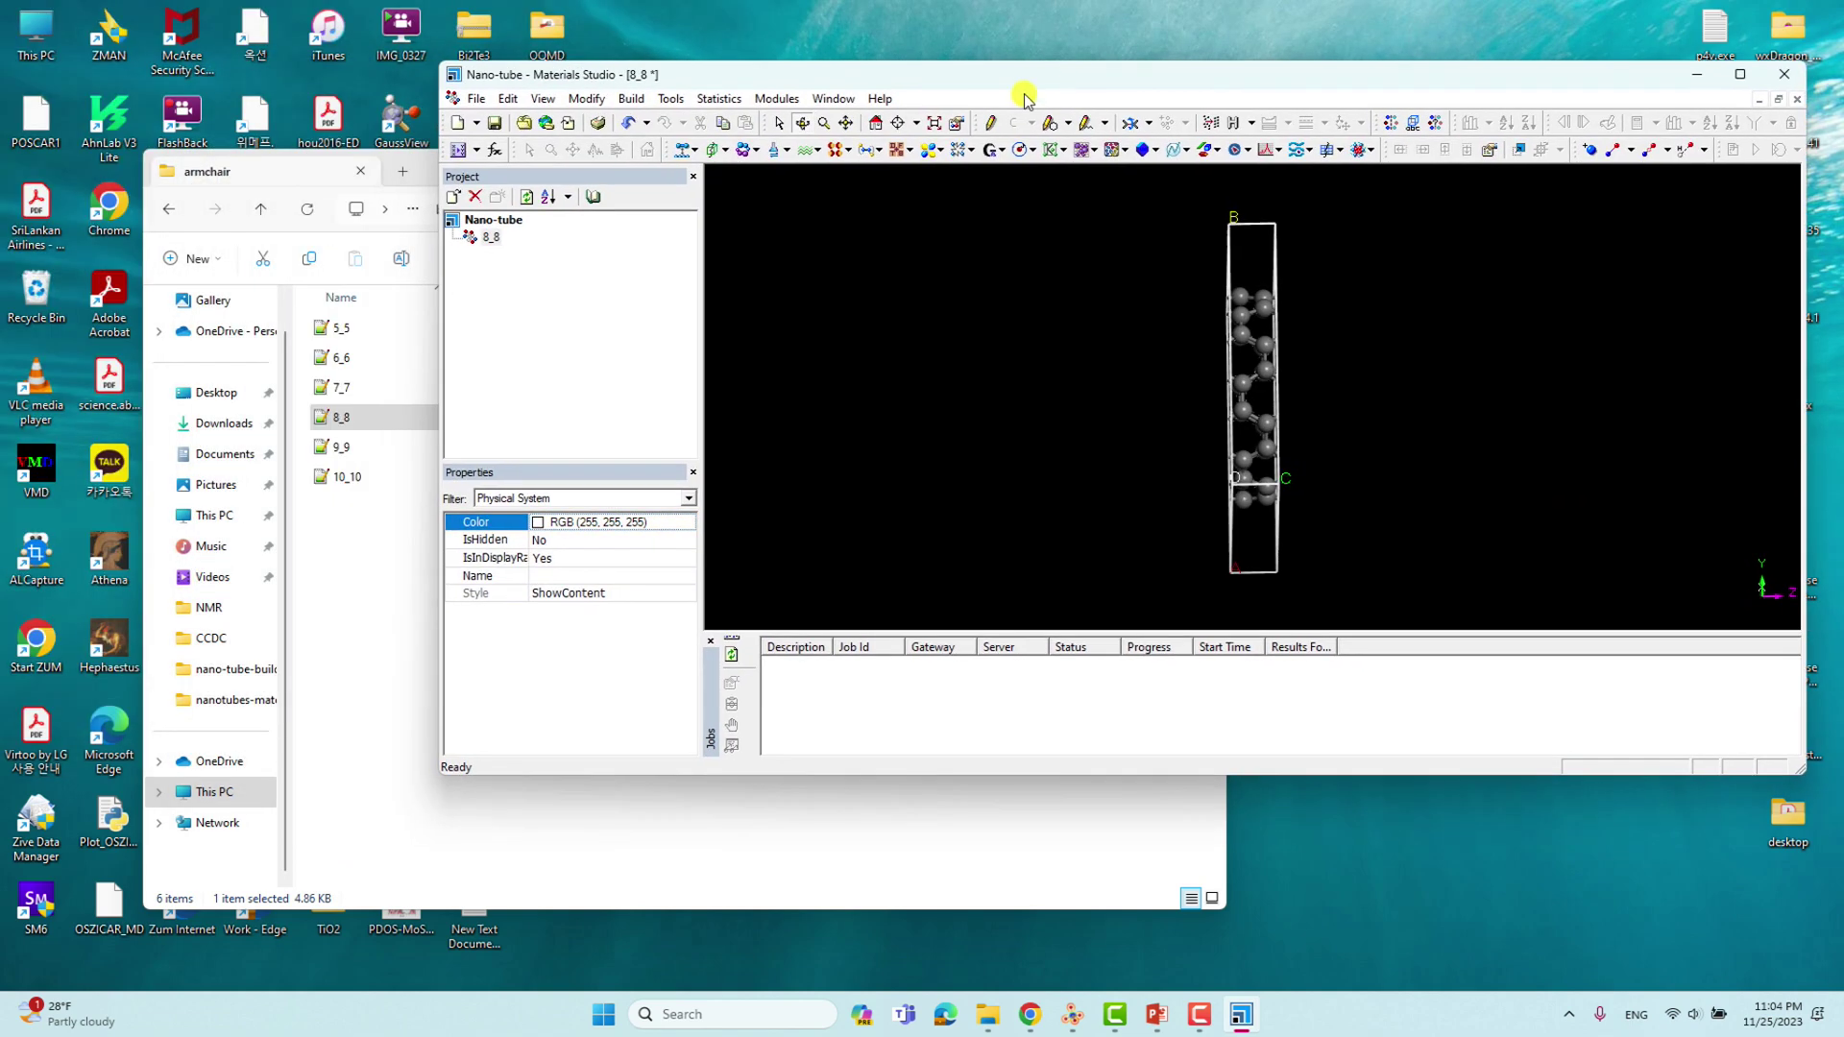
pyautogui.click(420, 168)
pyautogui.moveTo(510, 168); pyautogui.dragTo(469, 160)
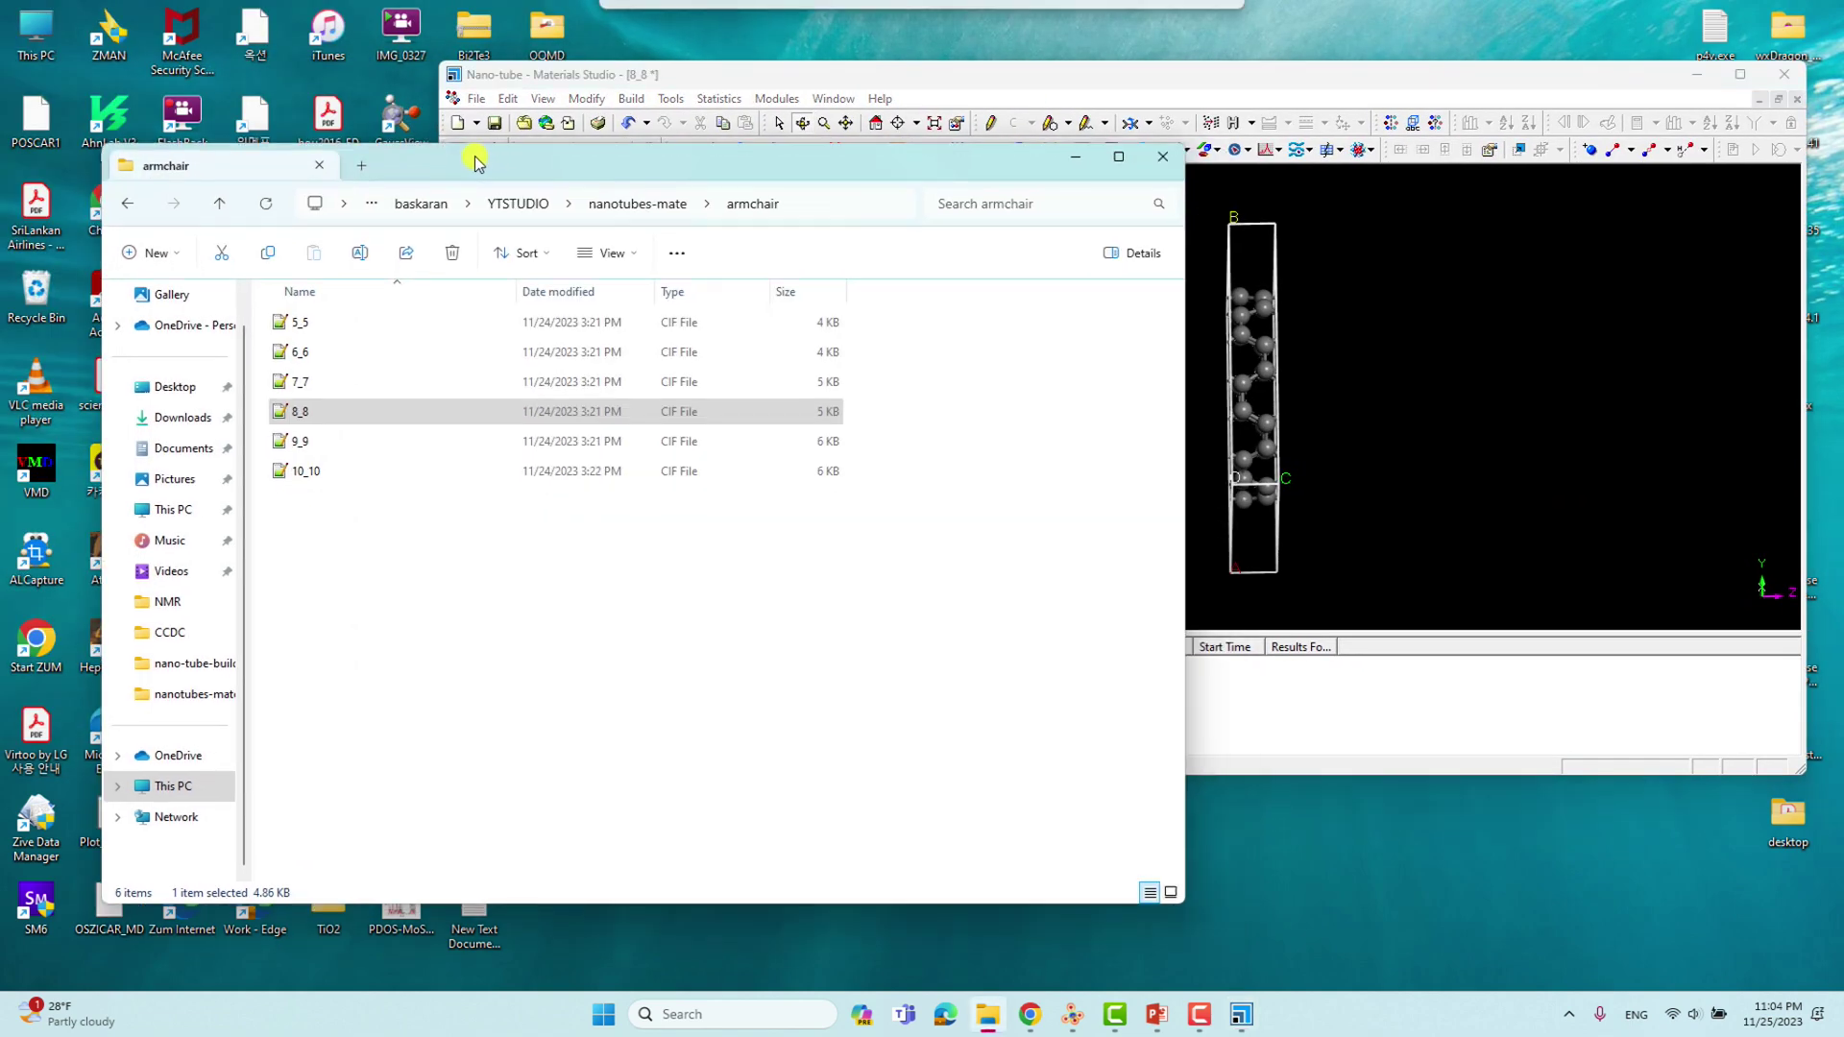
pyautogui.click(213, 204)
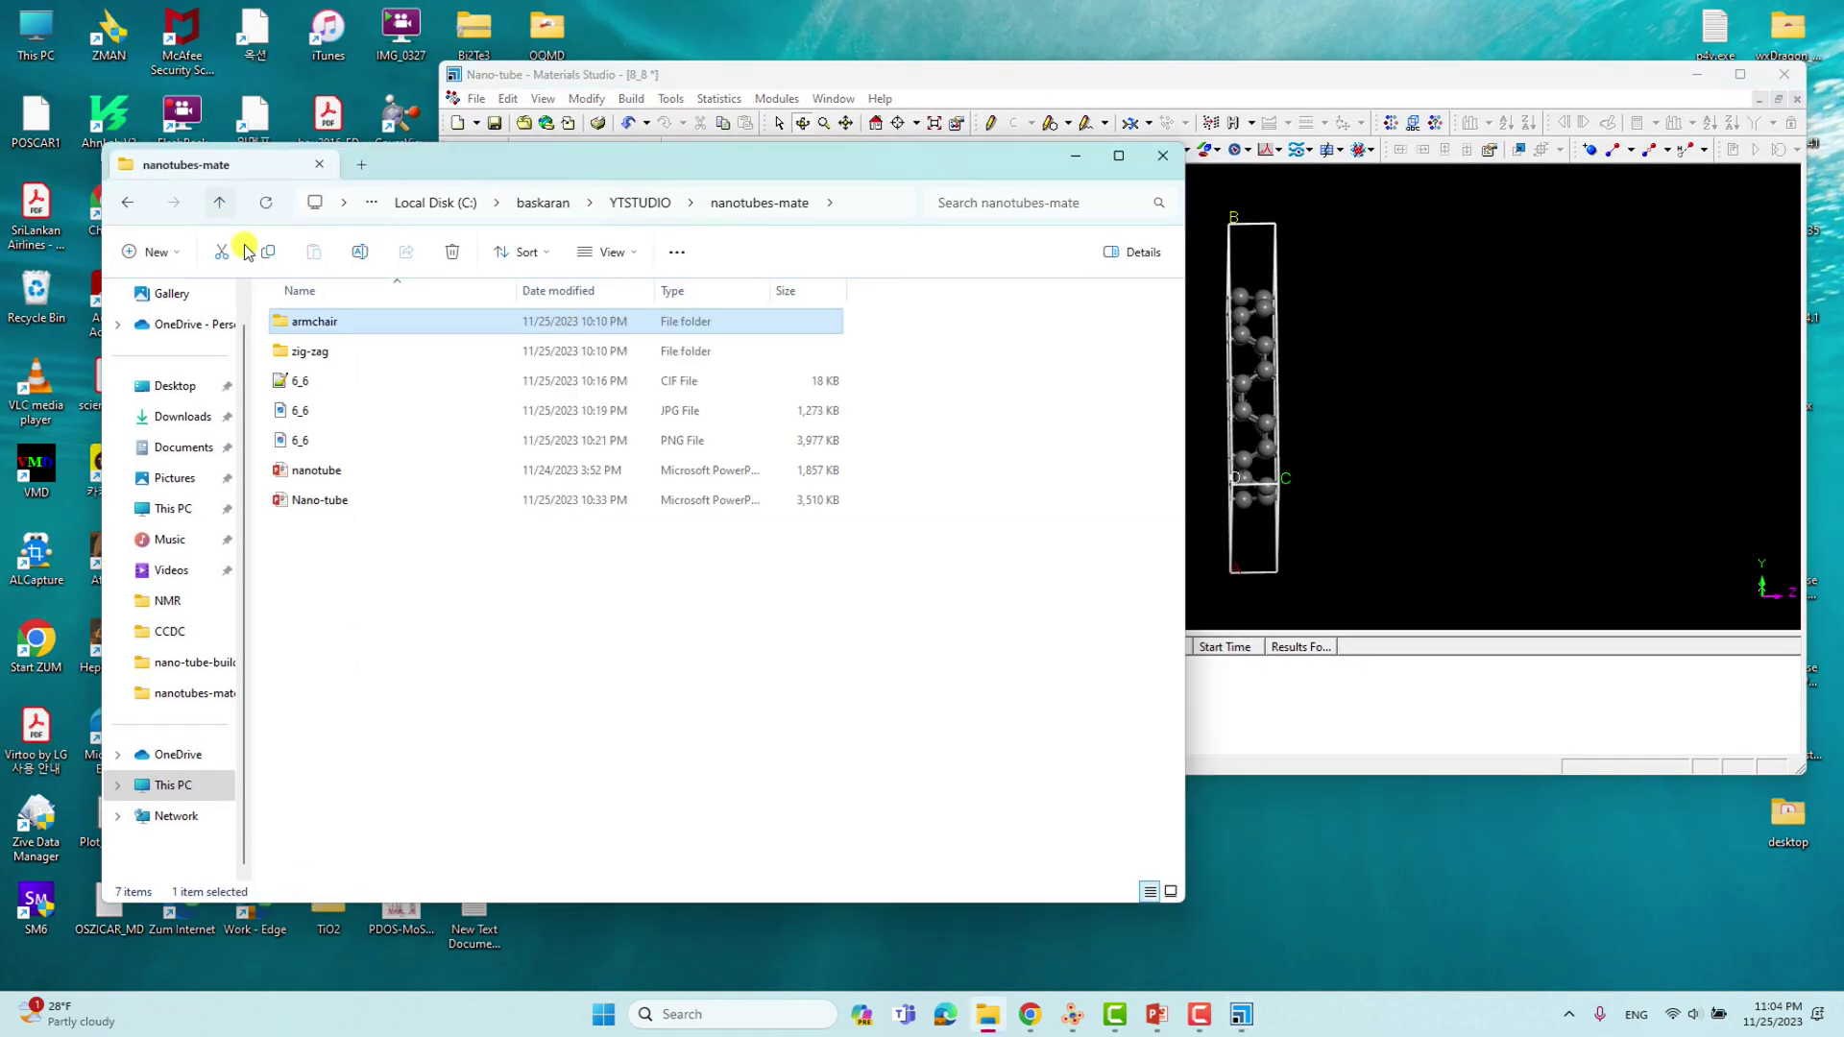
pyautogui.doubleClick(310, 352)
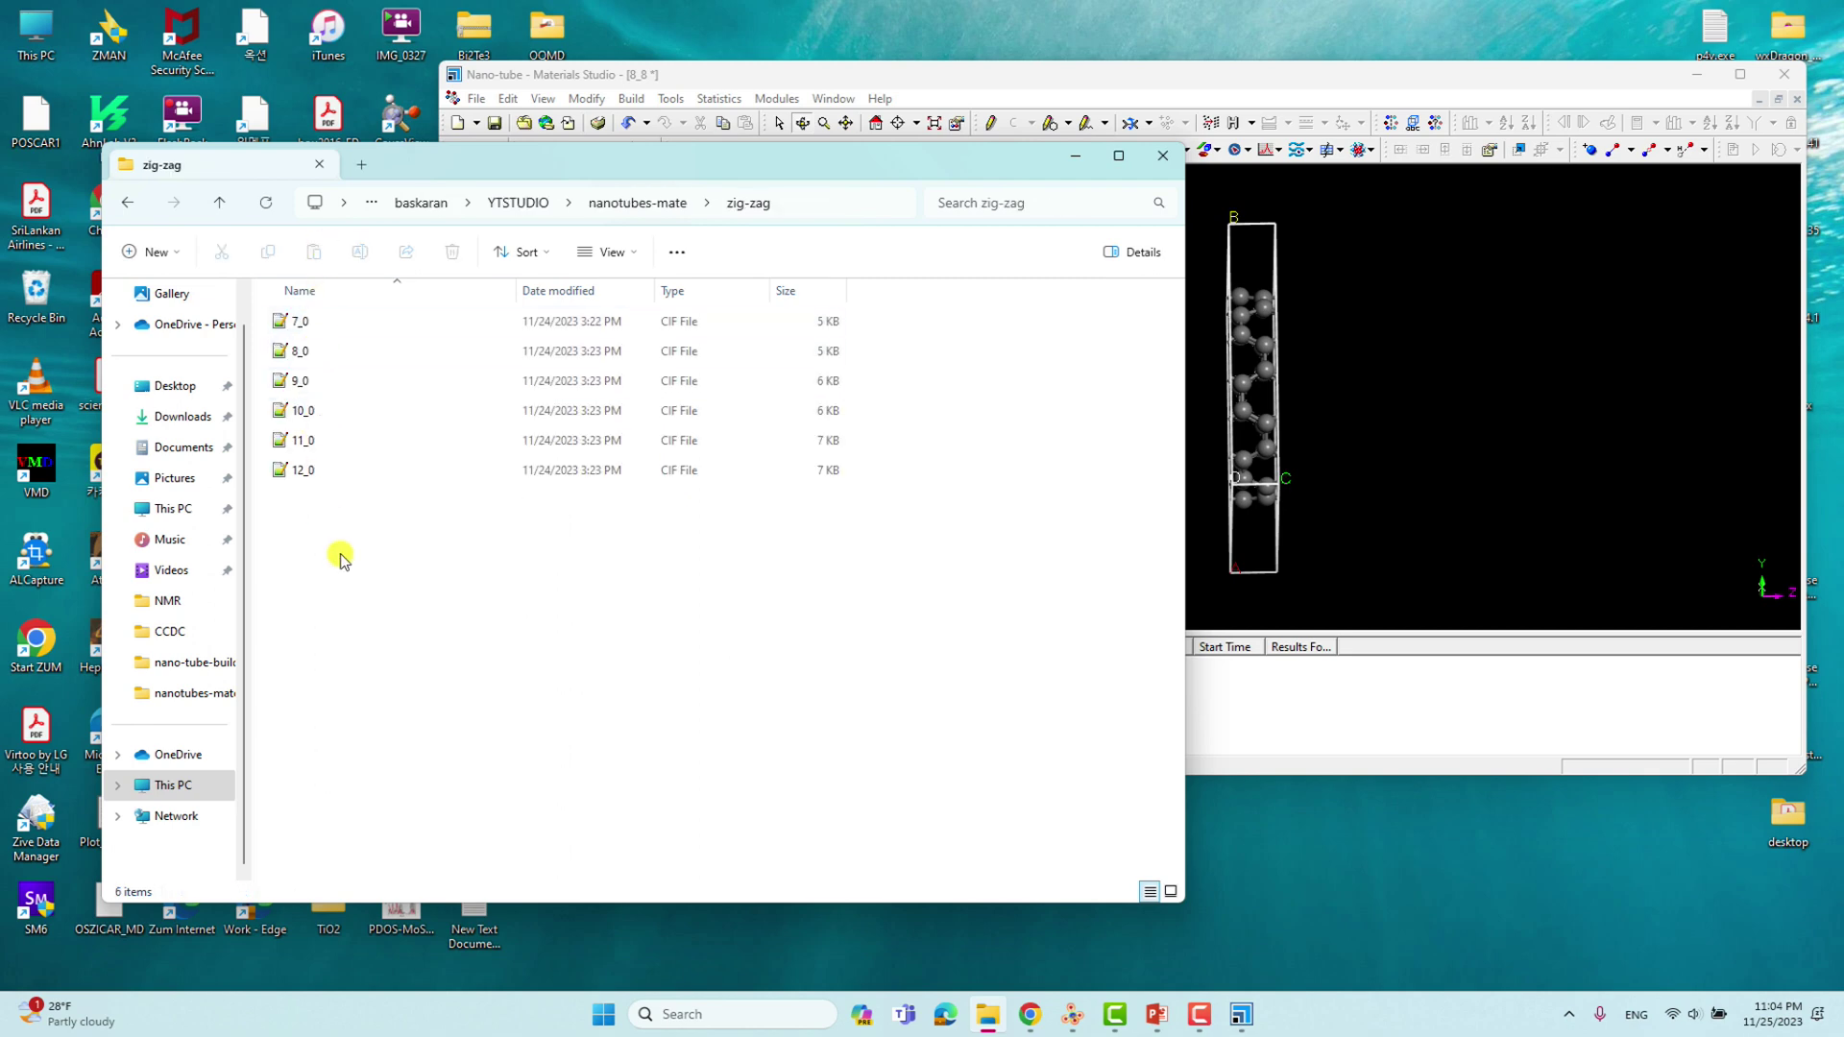
# Switch to PowerPoint to review the slide on the carbon nanotube naming scheme, and minimize the presentation
pyautogui.click(1358, 452)
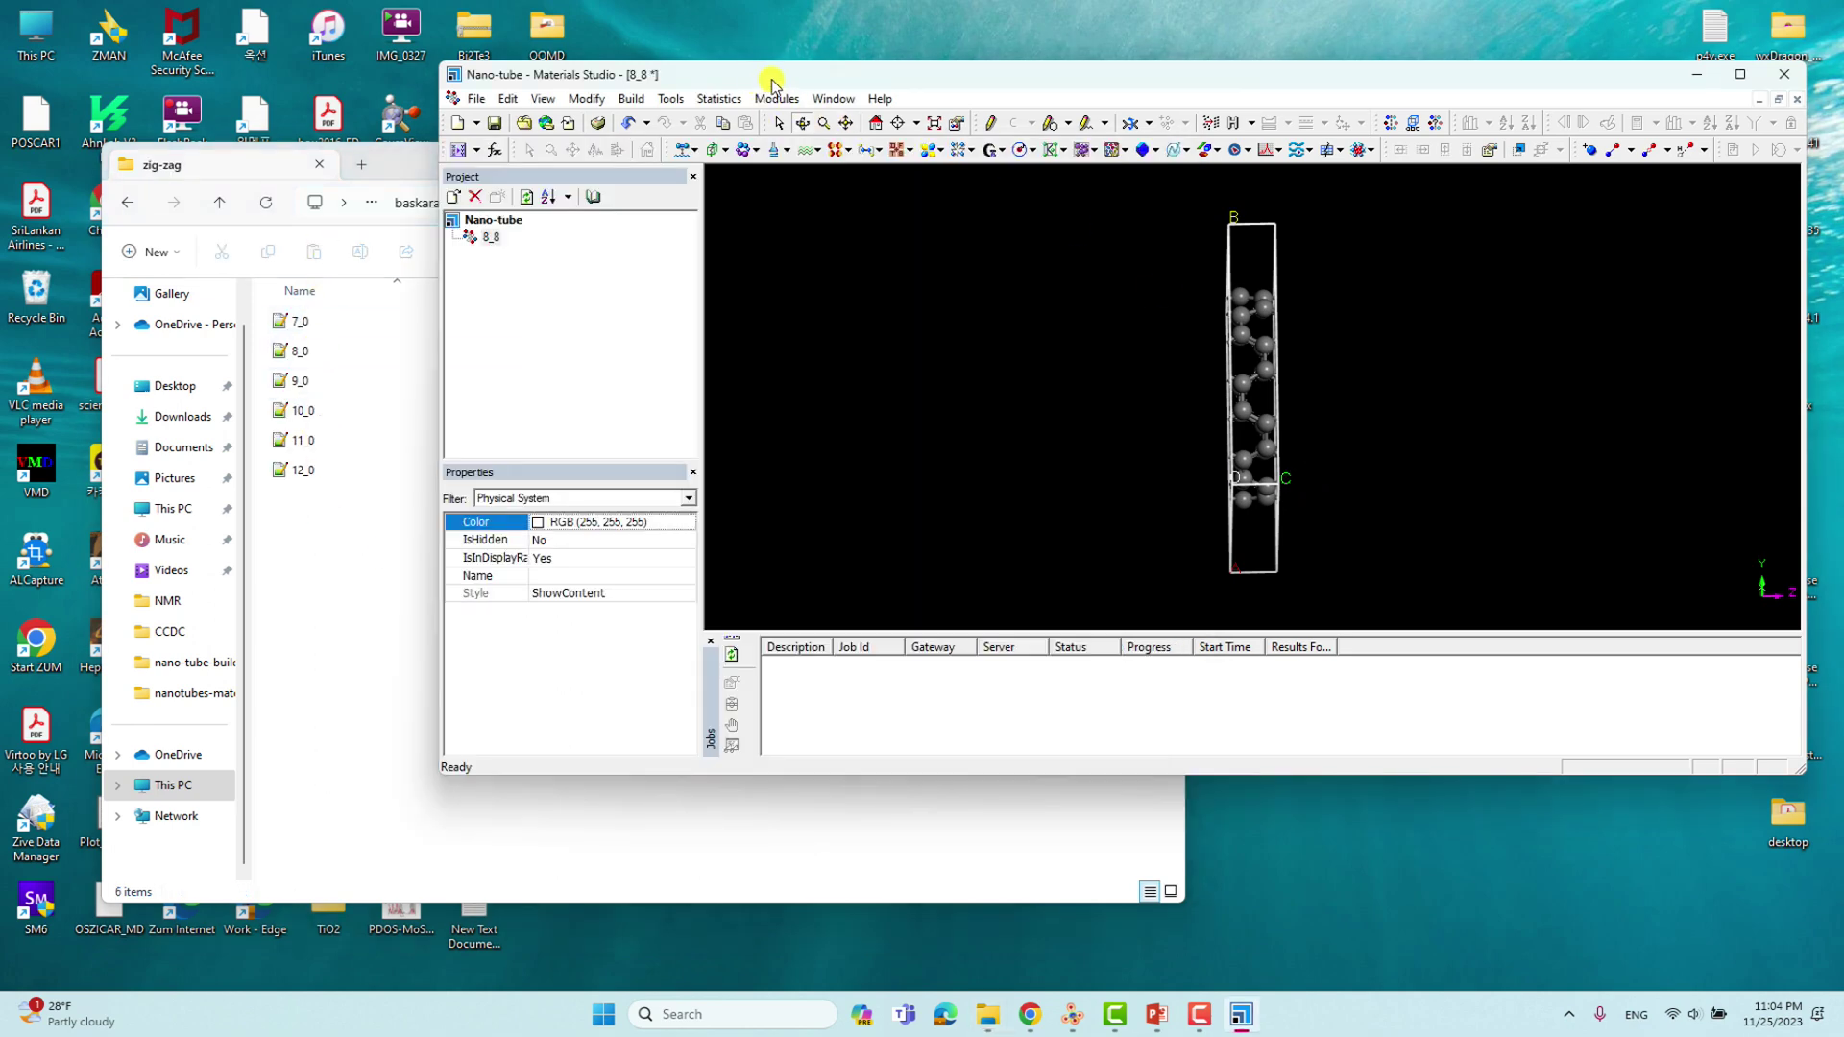
pyautogui.moveTo(771, 82); pyautogui.dragTo(826, 76)
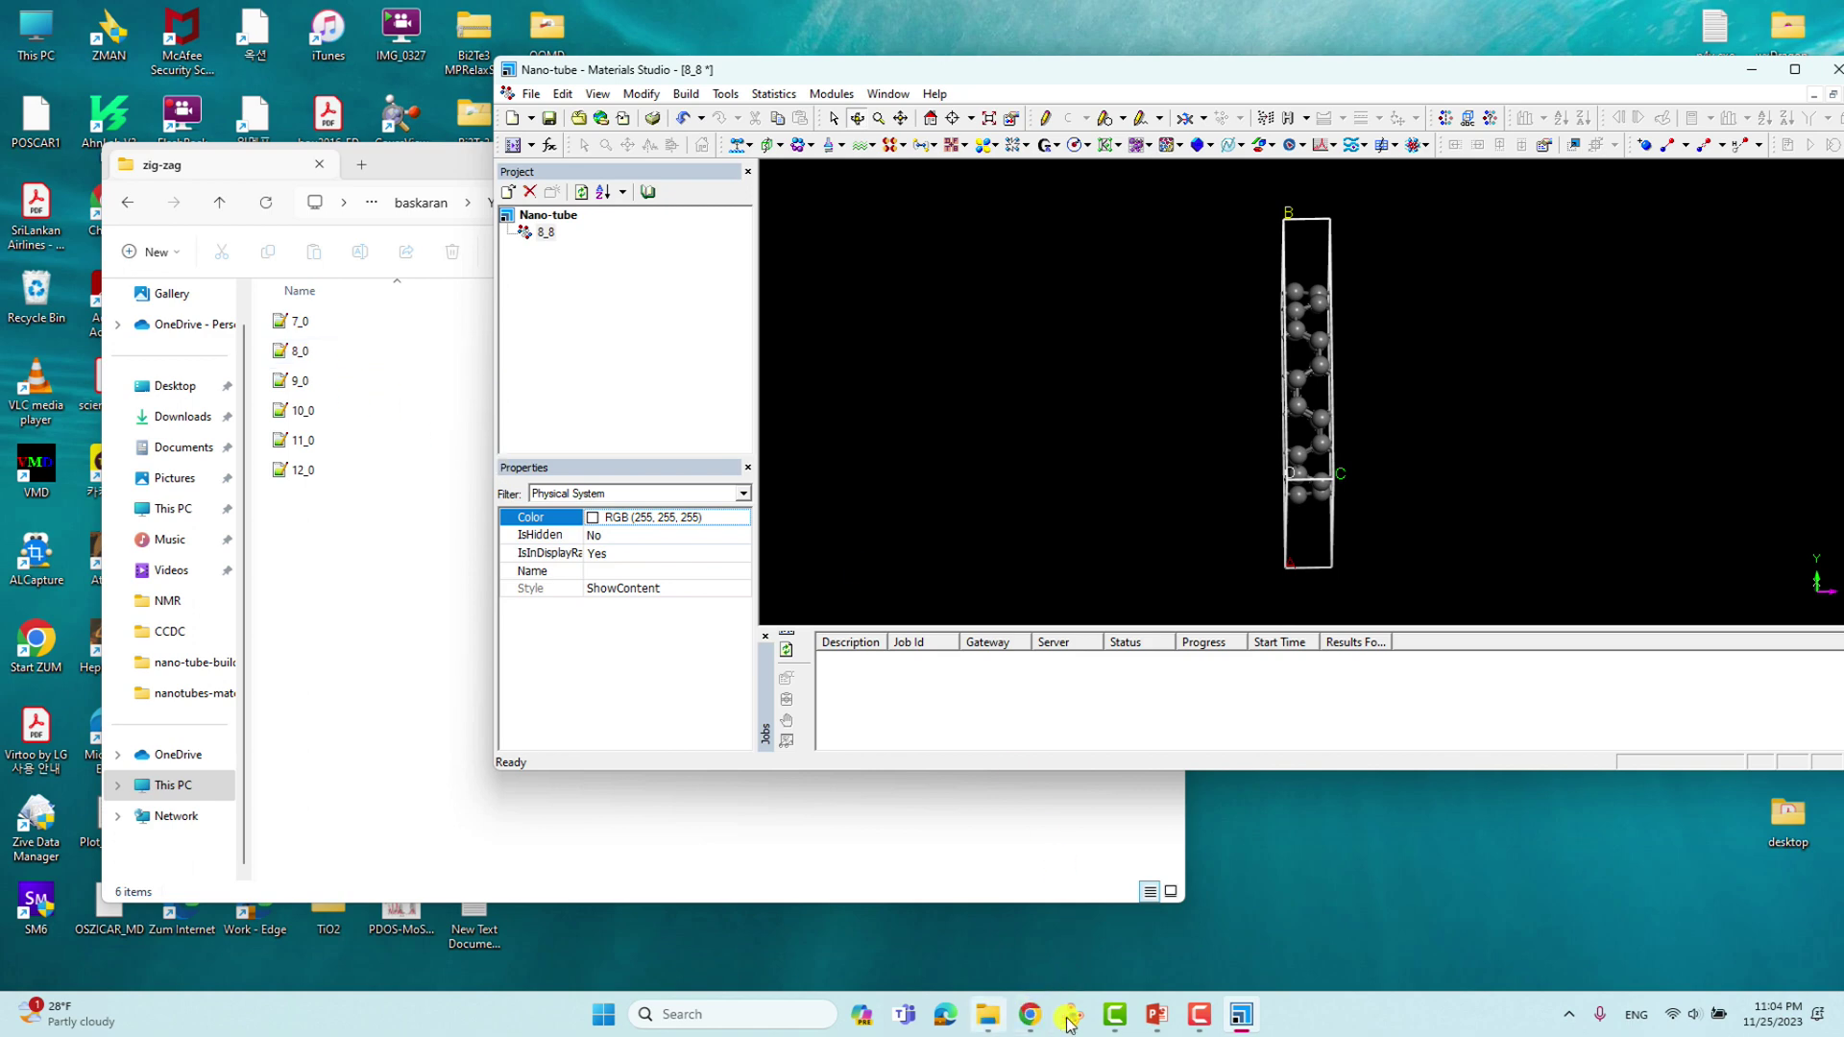
pyautogui.click(1163, 1018)
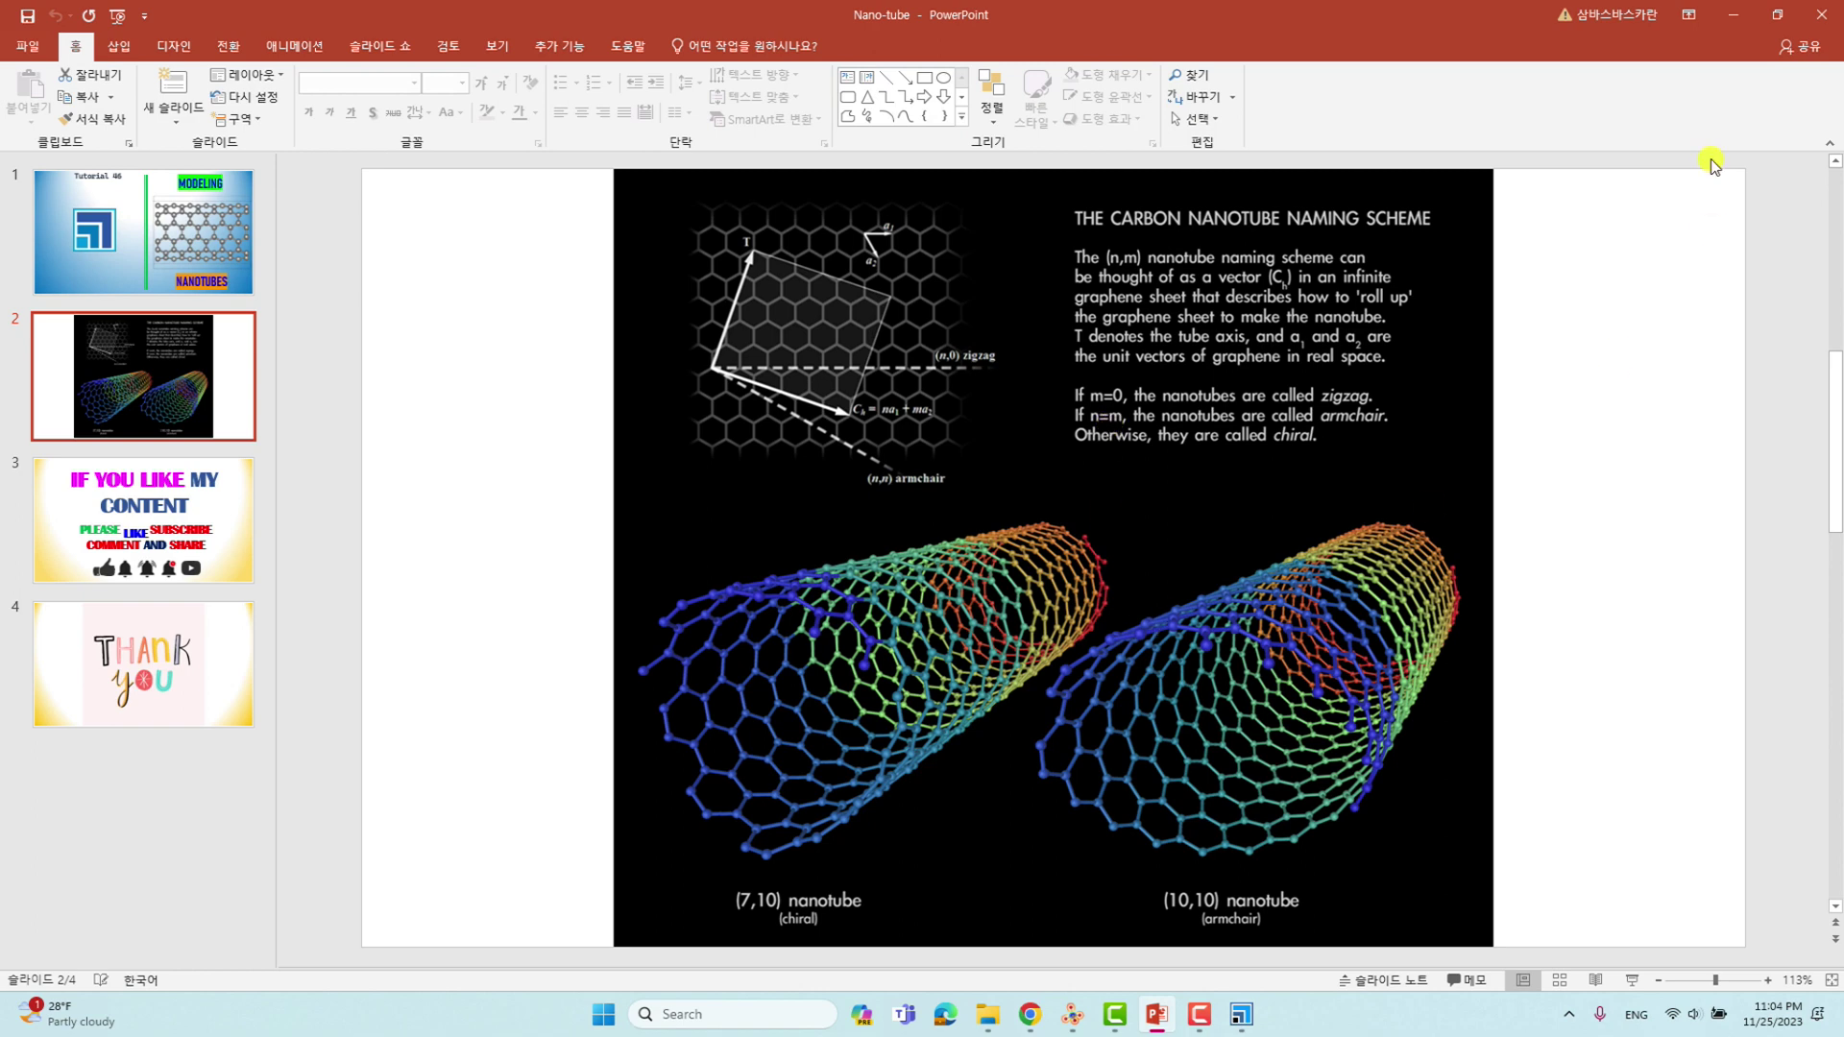
pyautogui.click(1734, 13)
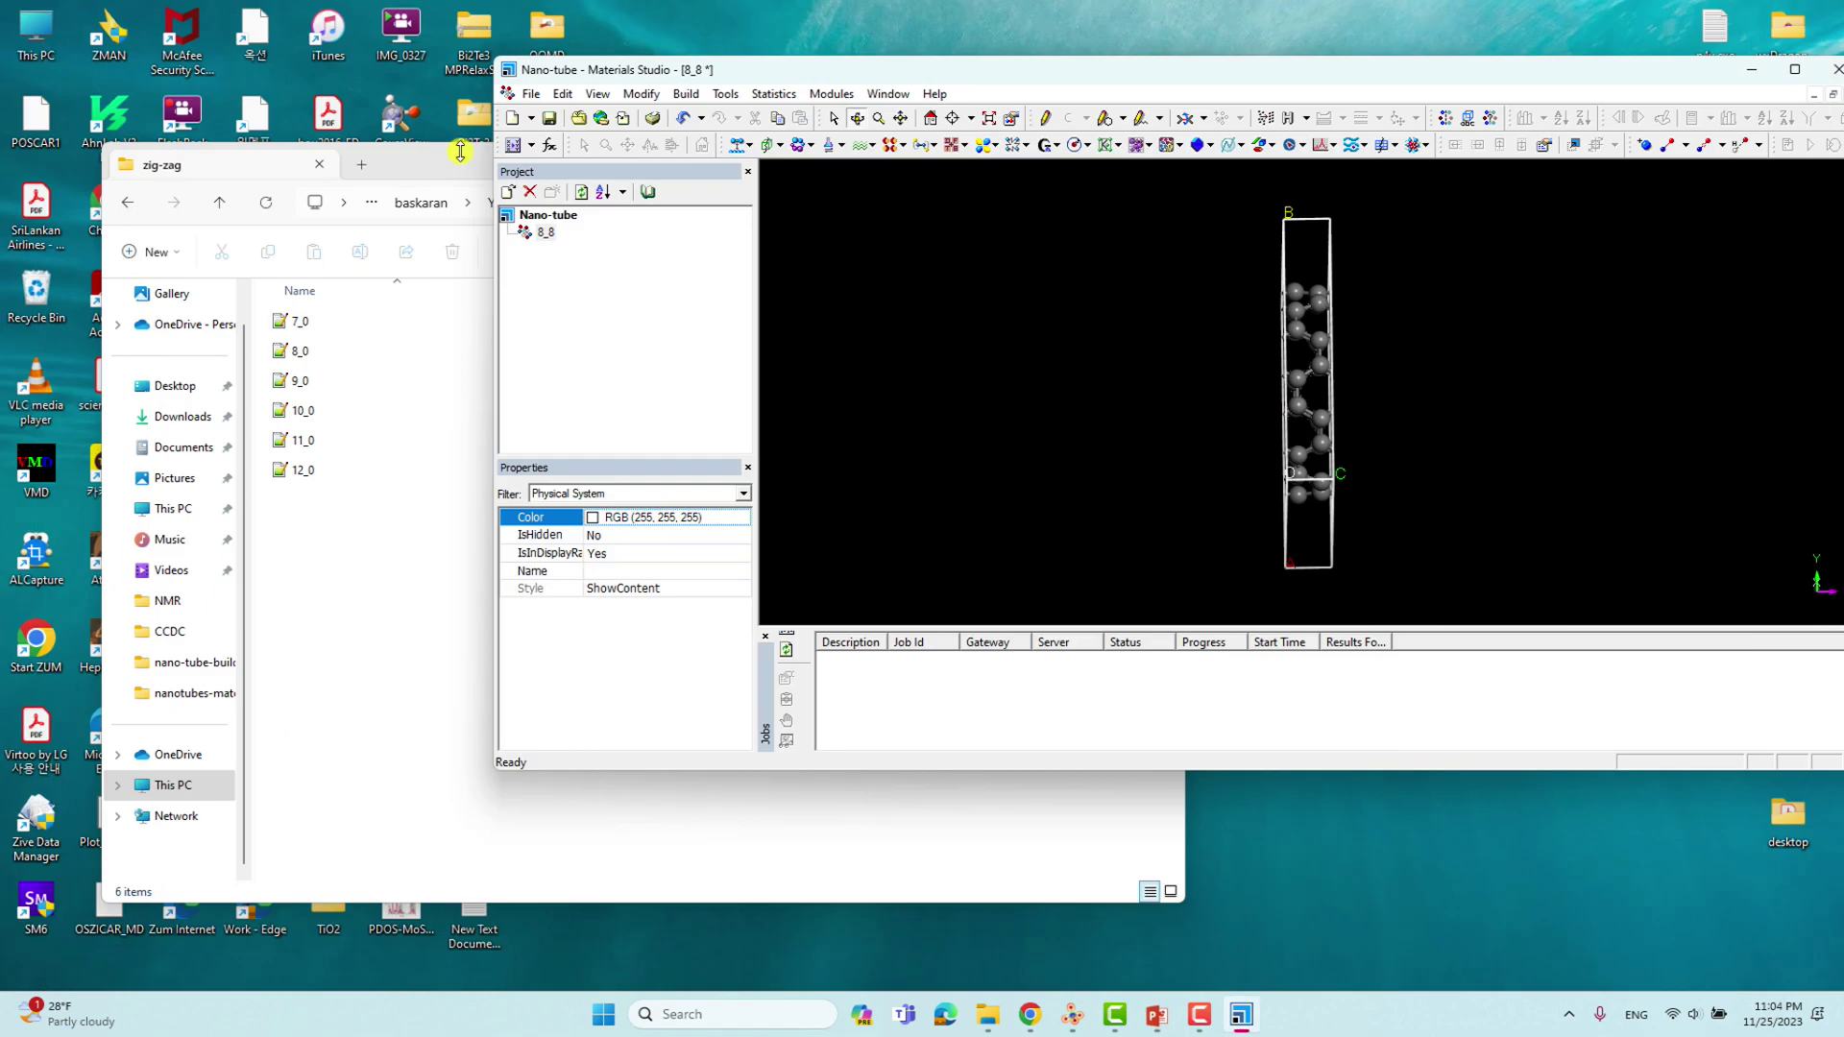
# Import the 8_0 CIF file from the zig-zag folder into the Nano-tube project
pyautogui.click(297, 354)
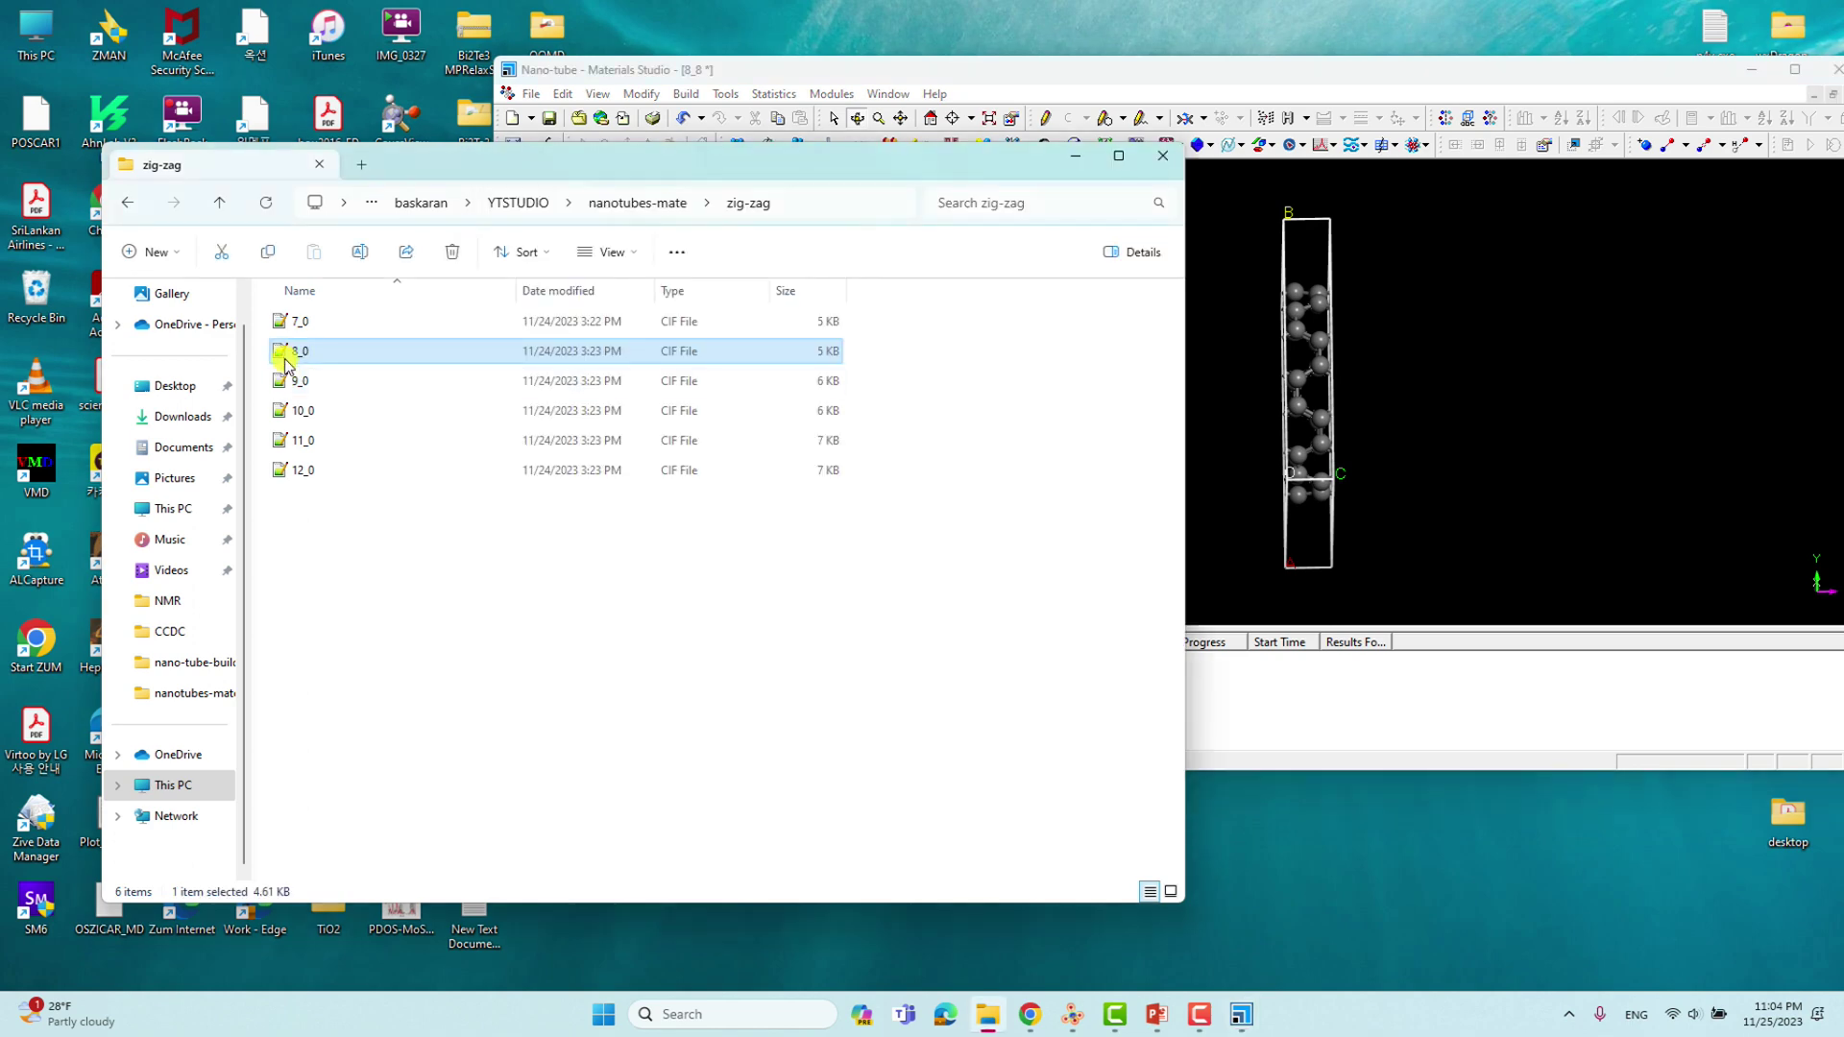
pyautogui.click(1252, 309)
pyautogui.moveTo(299, 355); pyautogui.dragTo(1017, 428)
# Set the 8_0 nanotube's display style to Ball and stick with stick radius 0.1 and ball radius 0.5
pyautogui.rightClick(913, 327)
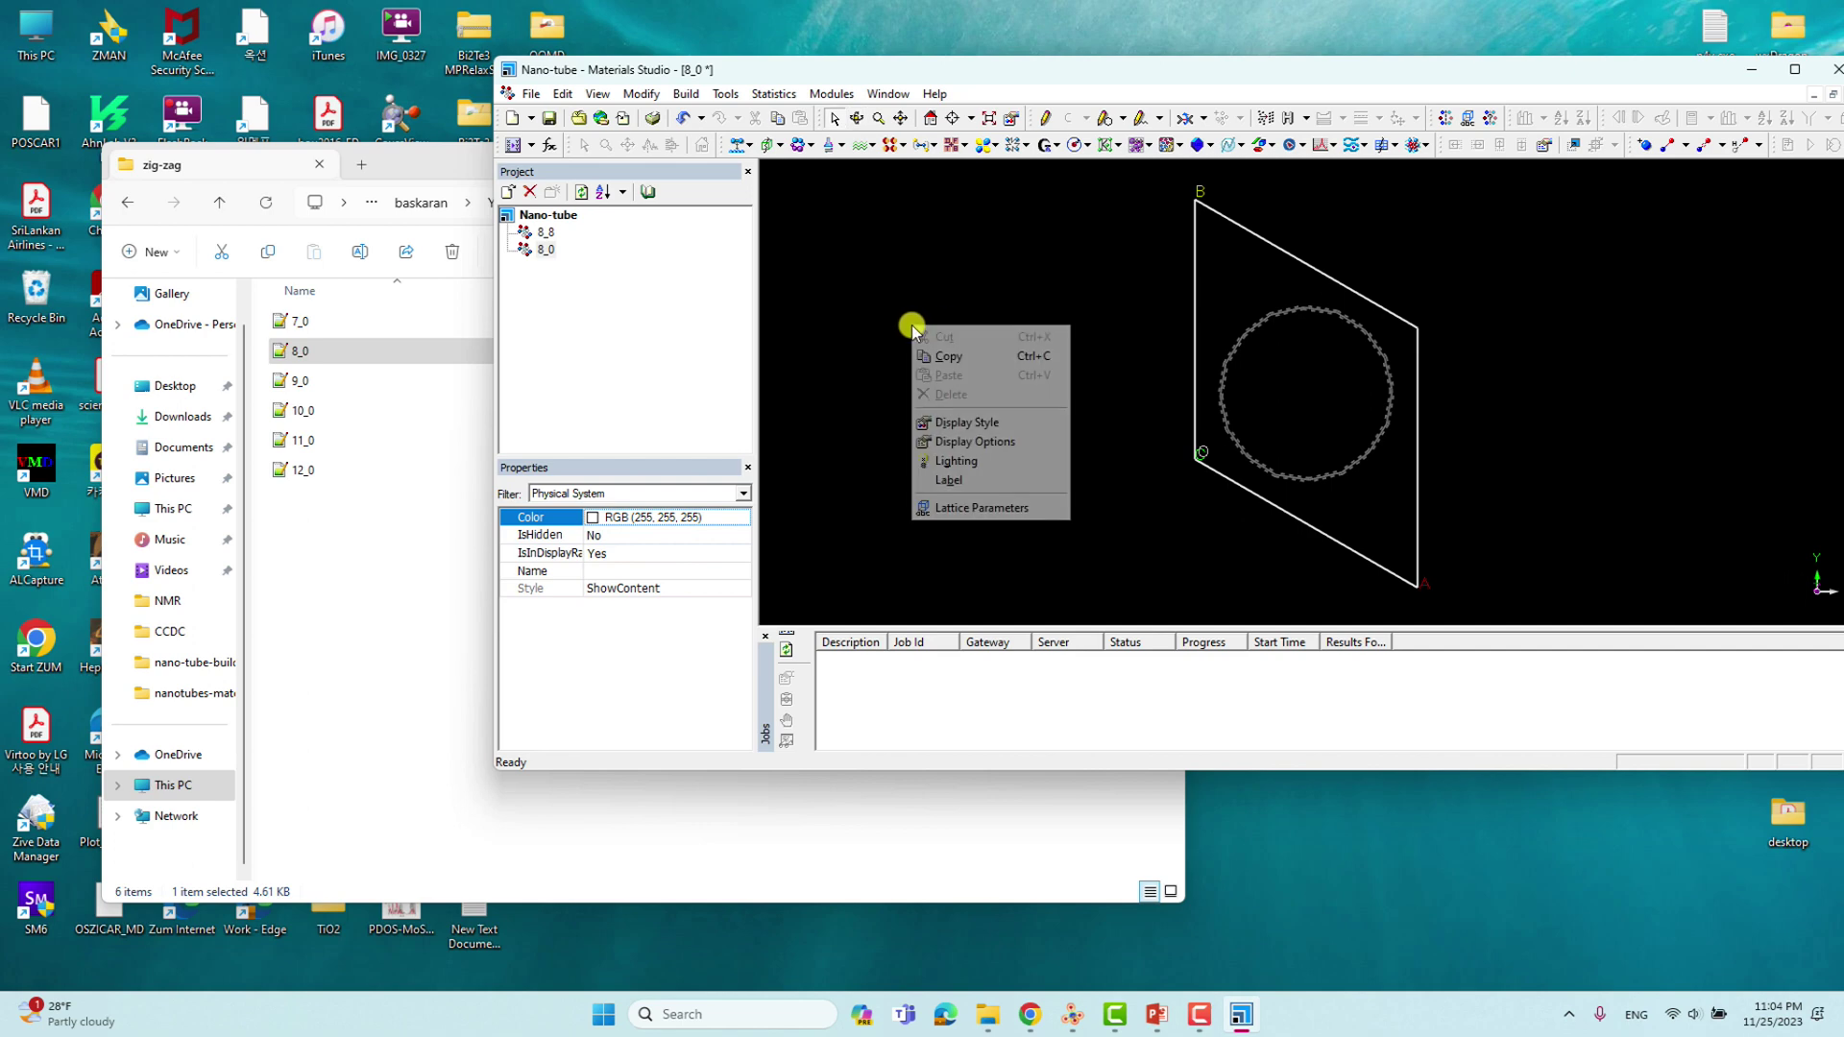
pyautogui.click(978, 424)
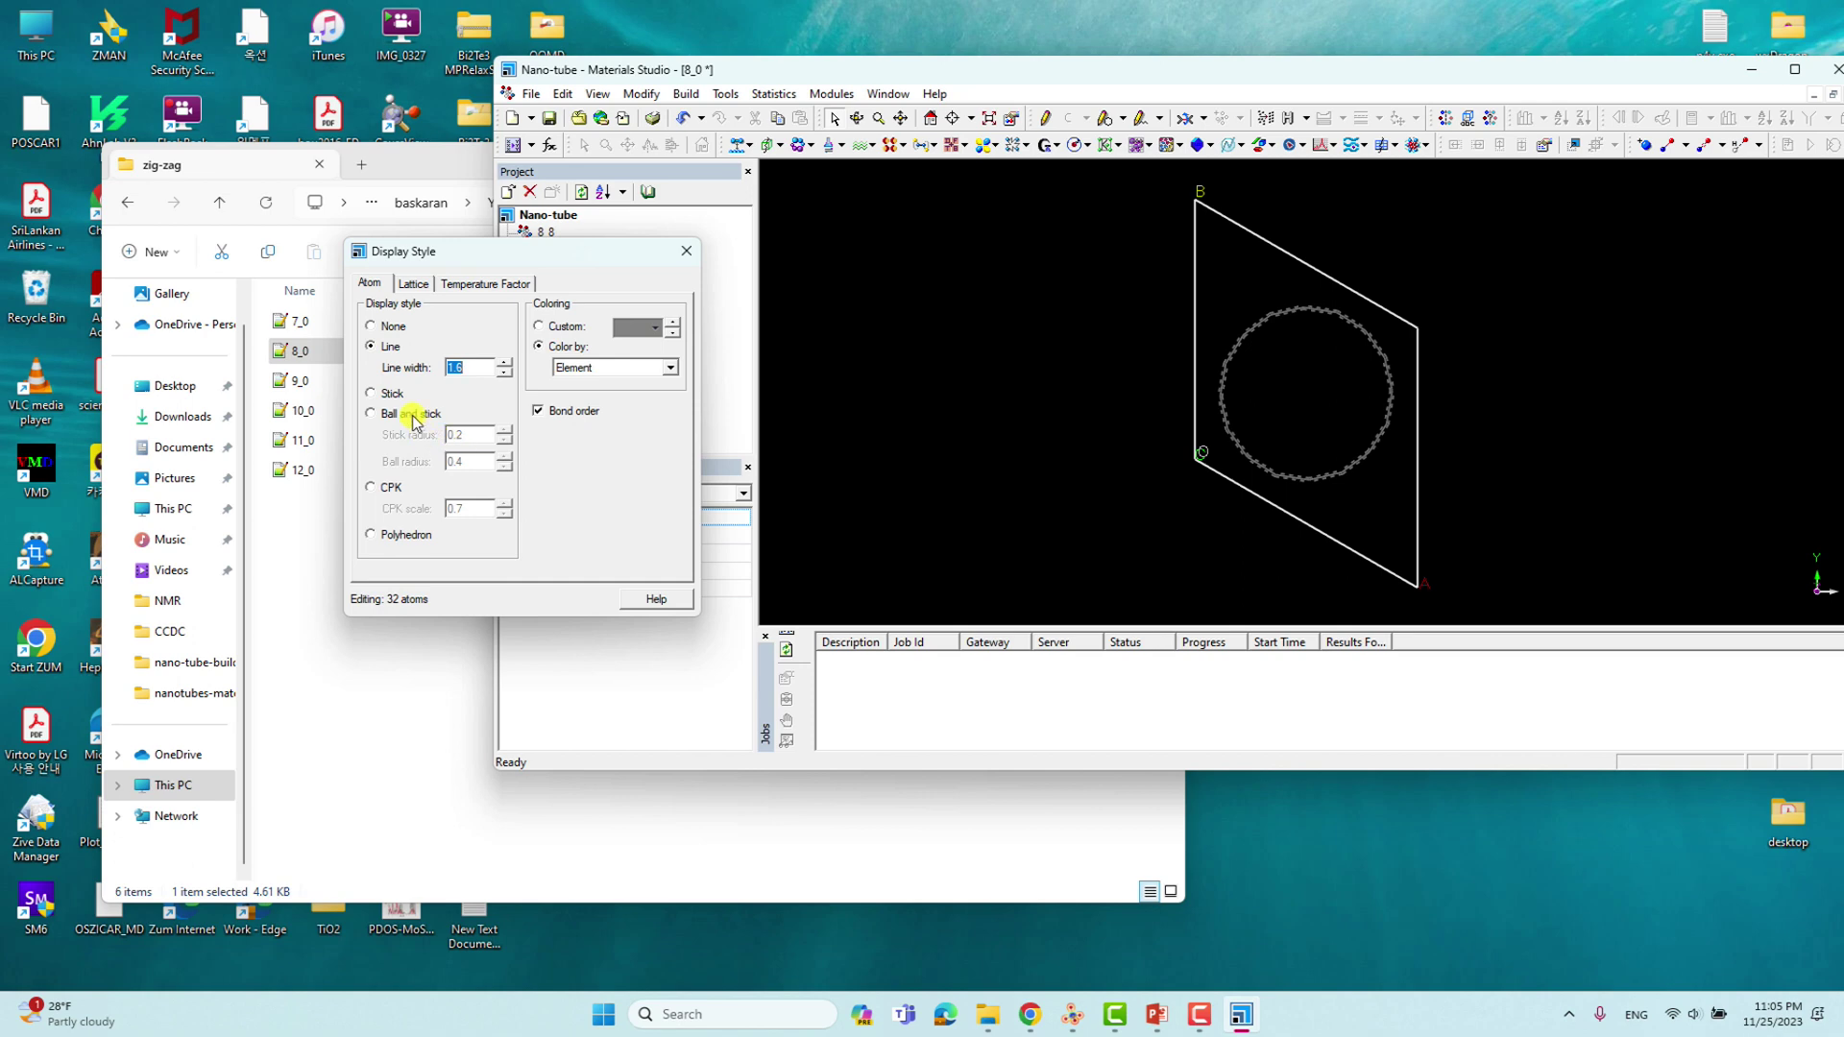
pyautogui.click(413, 414)
pyautogui.click(505, 441)
pyautogui.click(504, 456)
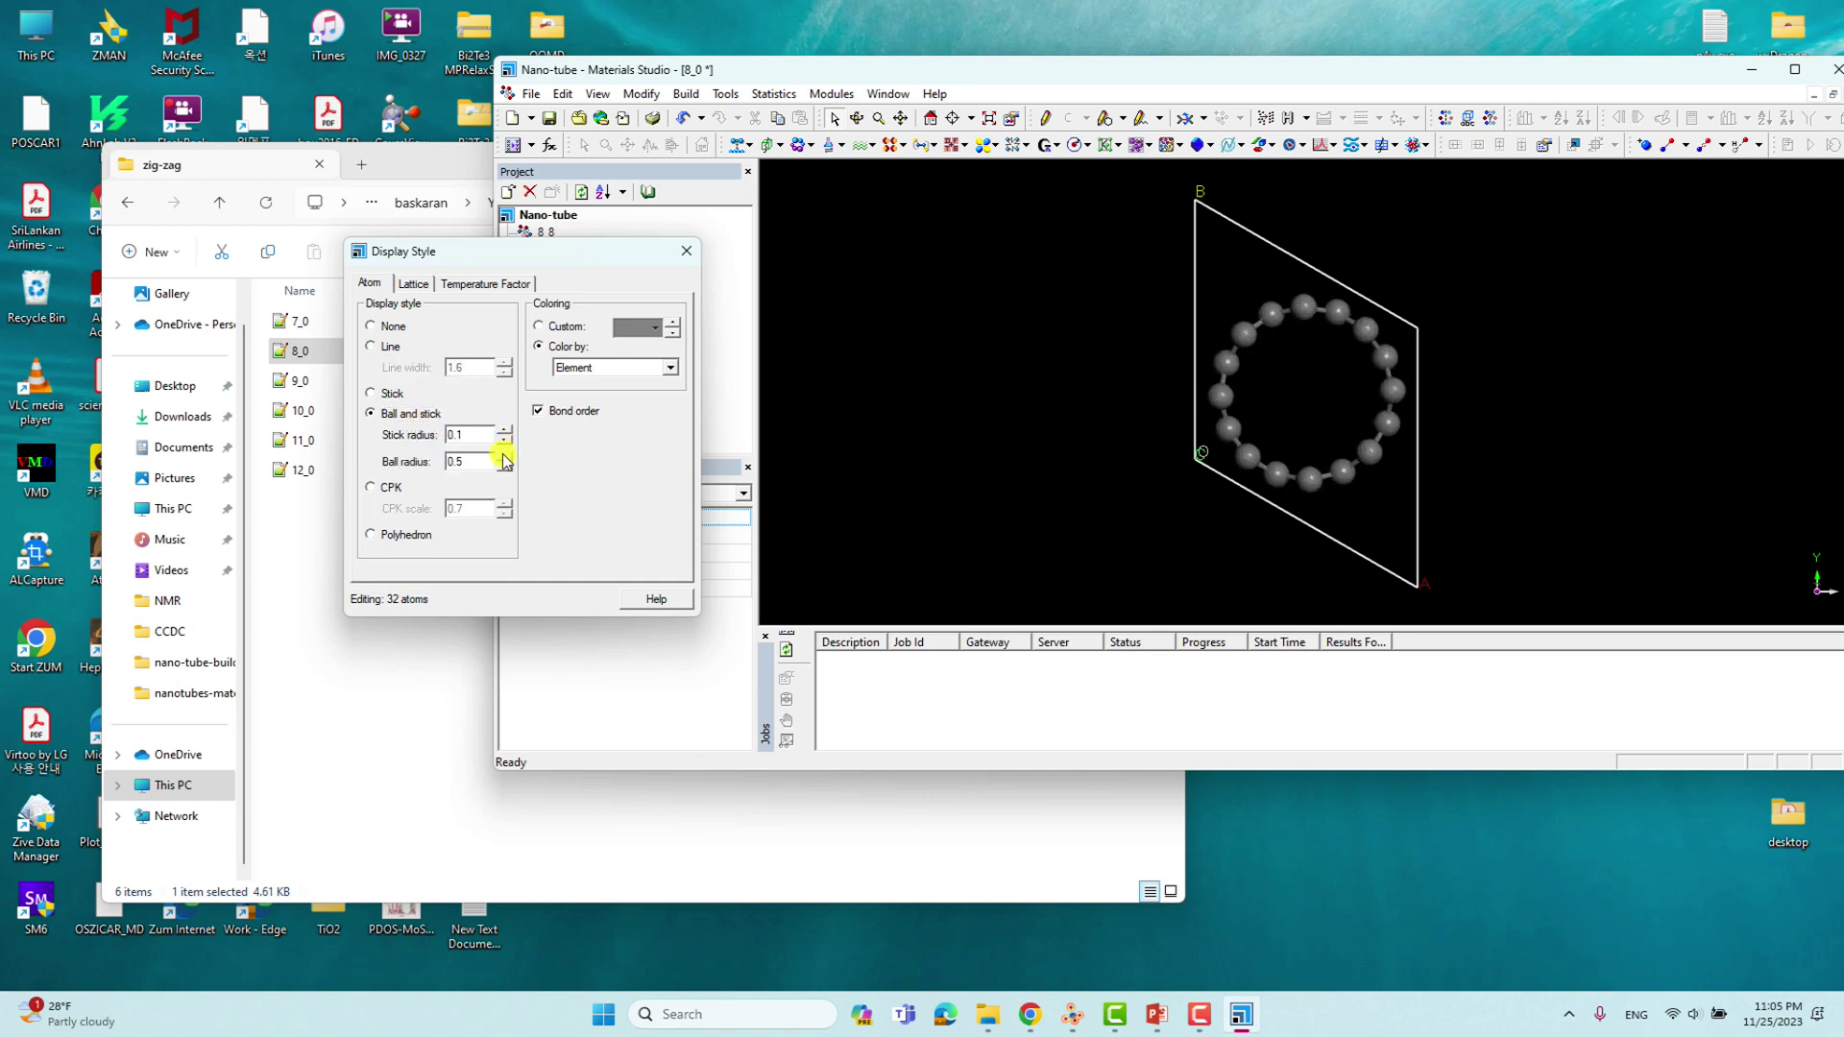
pyautogui.click(686, 250)
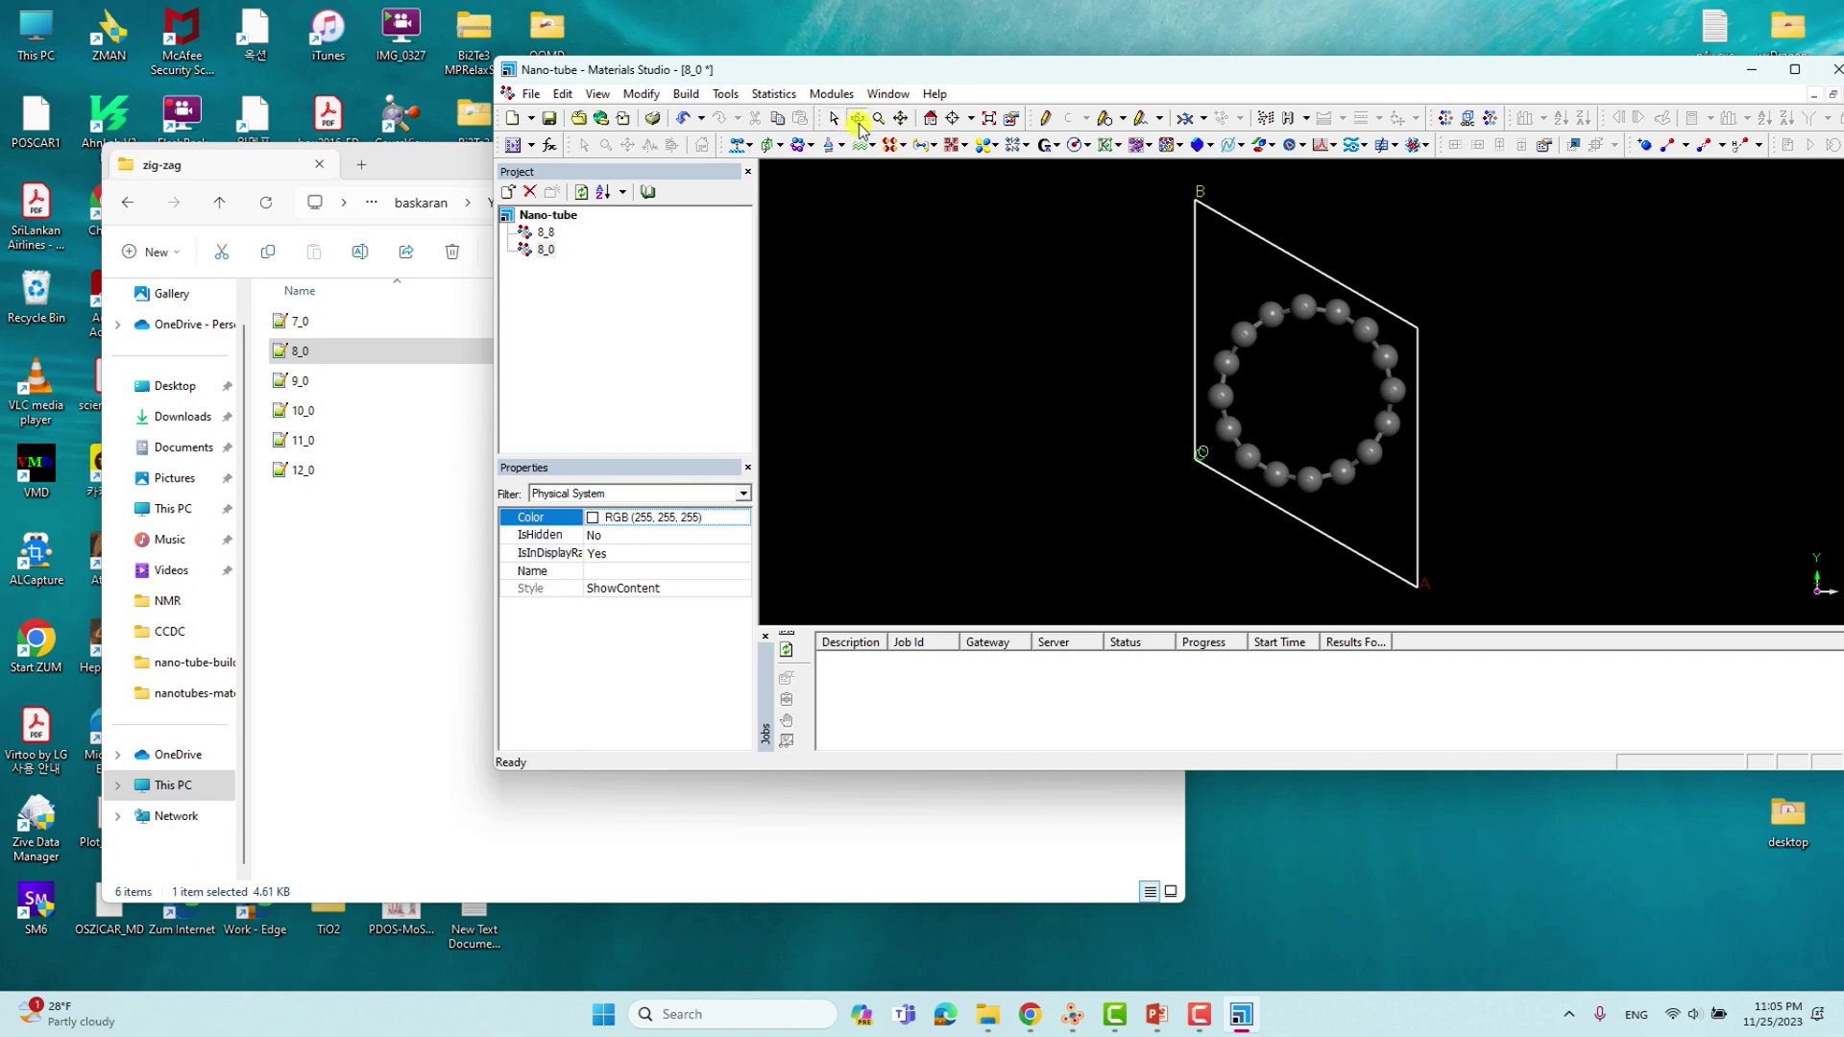
# View the 8_0 nanotube from the side, and open the 8_8 structure in the maximized program window
pyautogui.moveTo(1000, 395); pyautogui.dragTo(1285, 346)
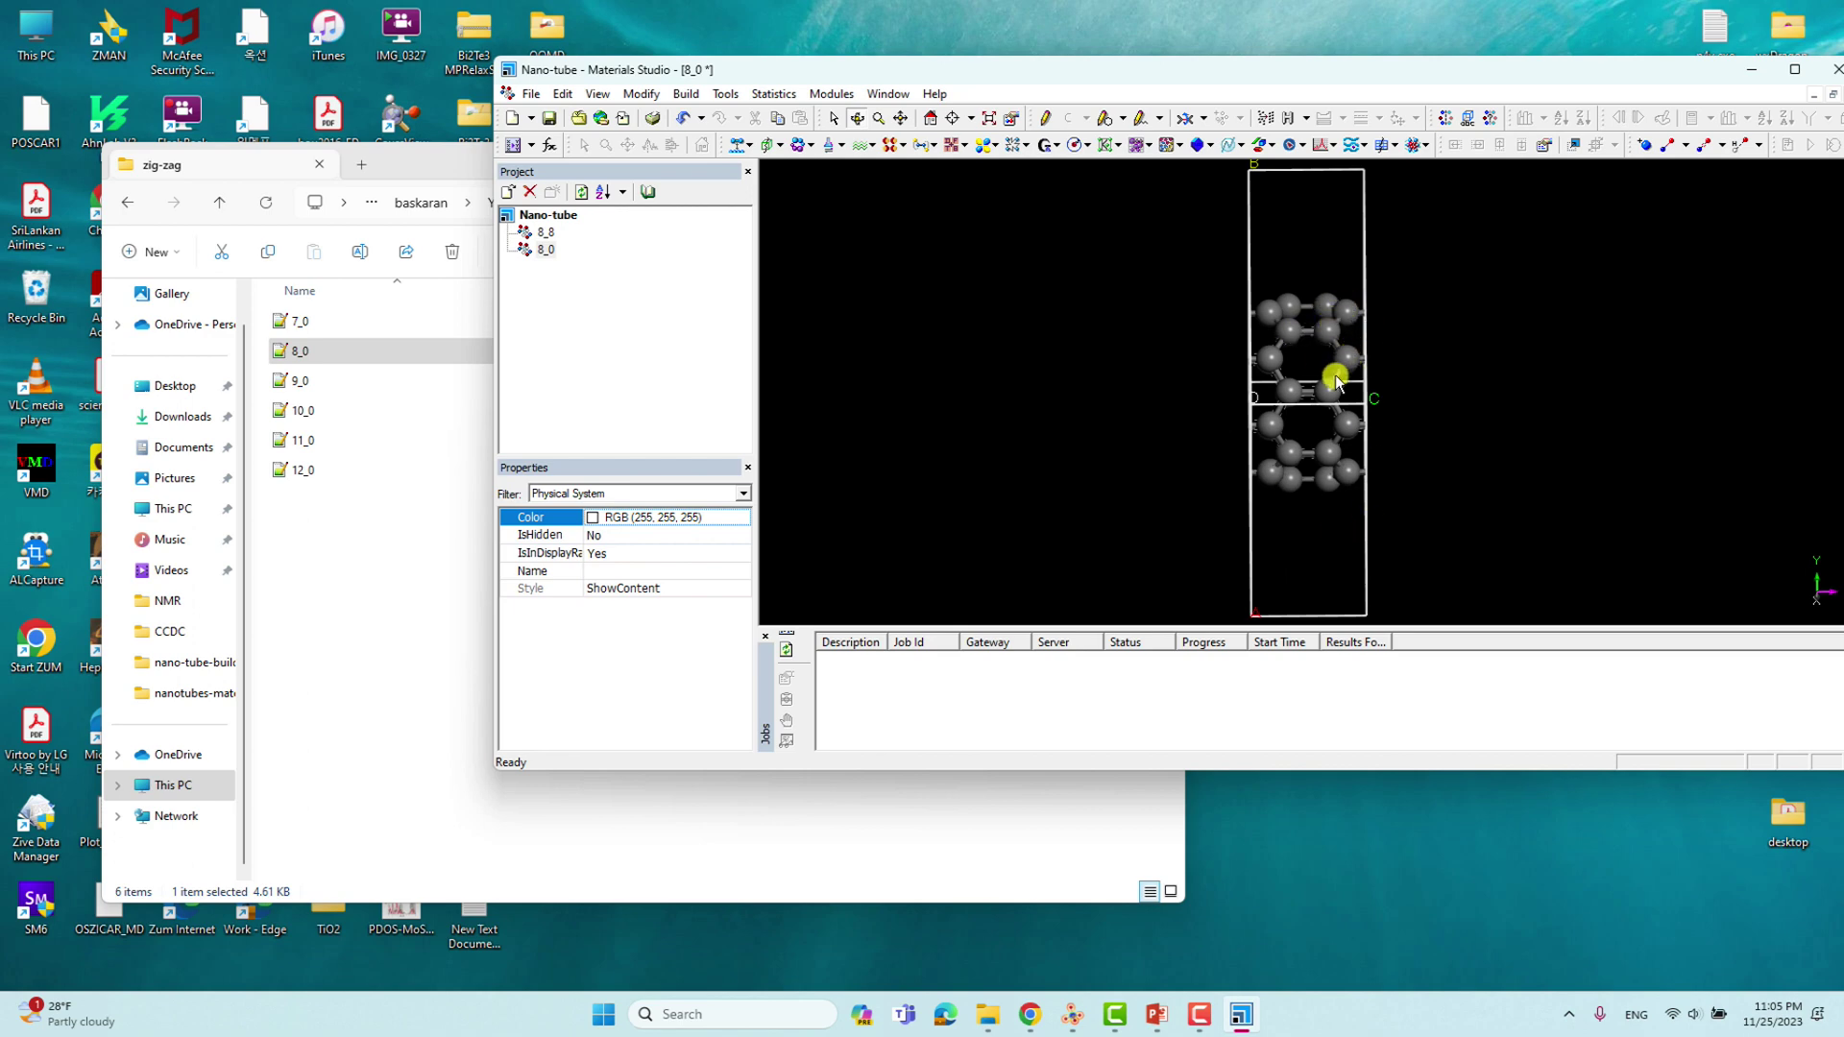
pyautogui.moveTo(1355, 346)
pyautogui.mouseDown(button='right')
pyautogui.moveTo(1308, 347)
pyautogui.moveTo(1392, 346)
pyautogui.moveTo(1309, 330)
pyautogui.moveTo(1368, 352)
pyautogui.mouseUp(button='right')
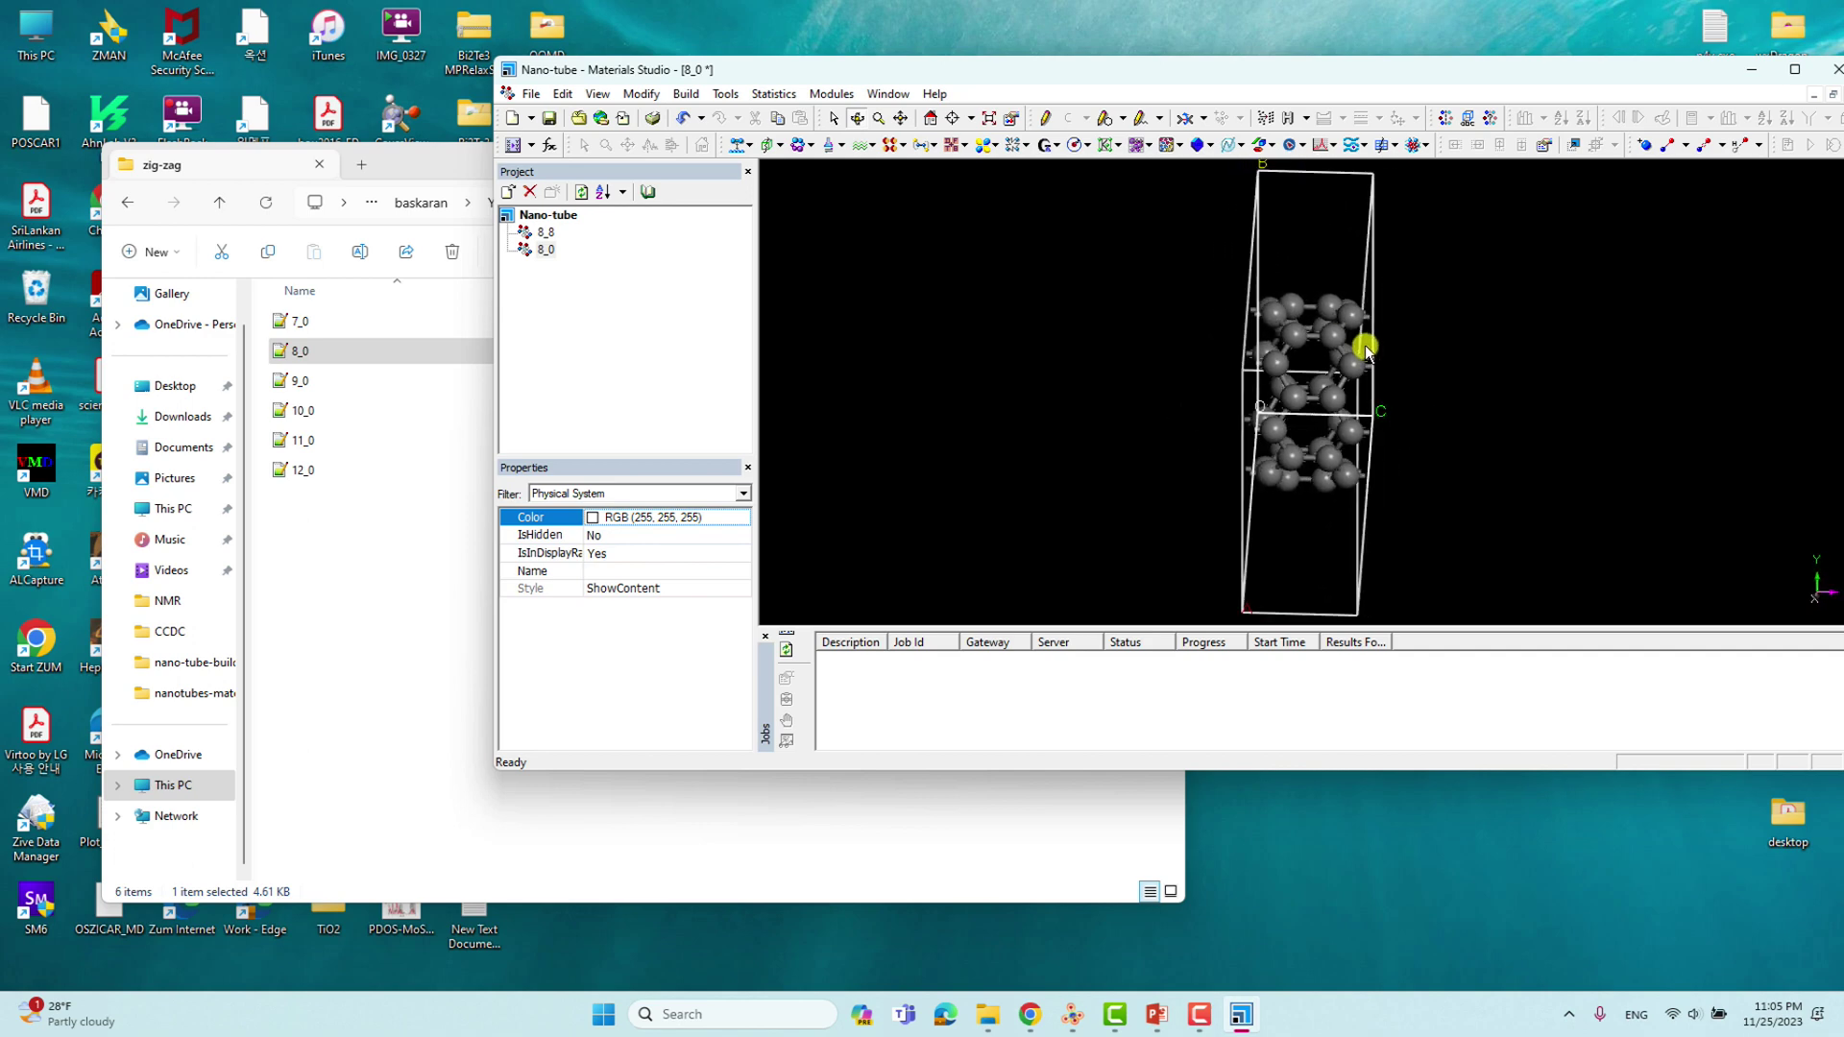
pyautogui.doubleClick(545, 240)
pyautogui.moveTo(1609, 79); pyautogui.dragTo(1597, 81)
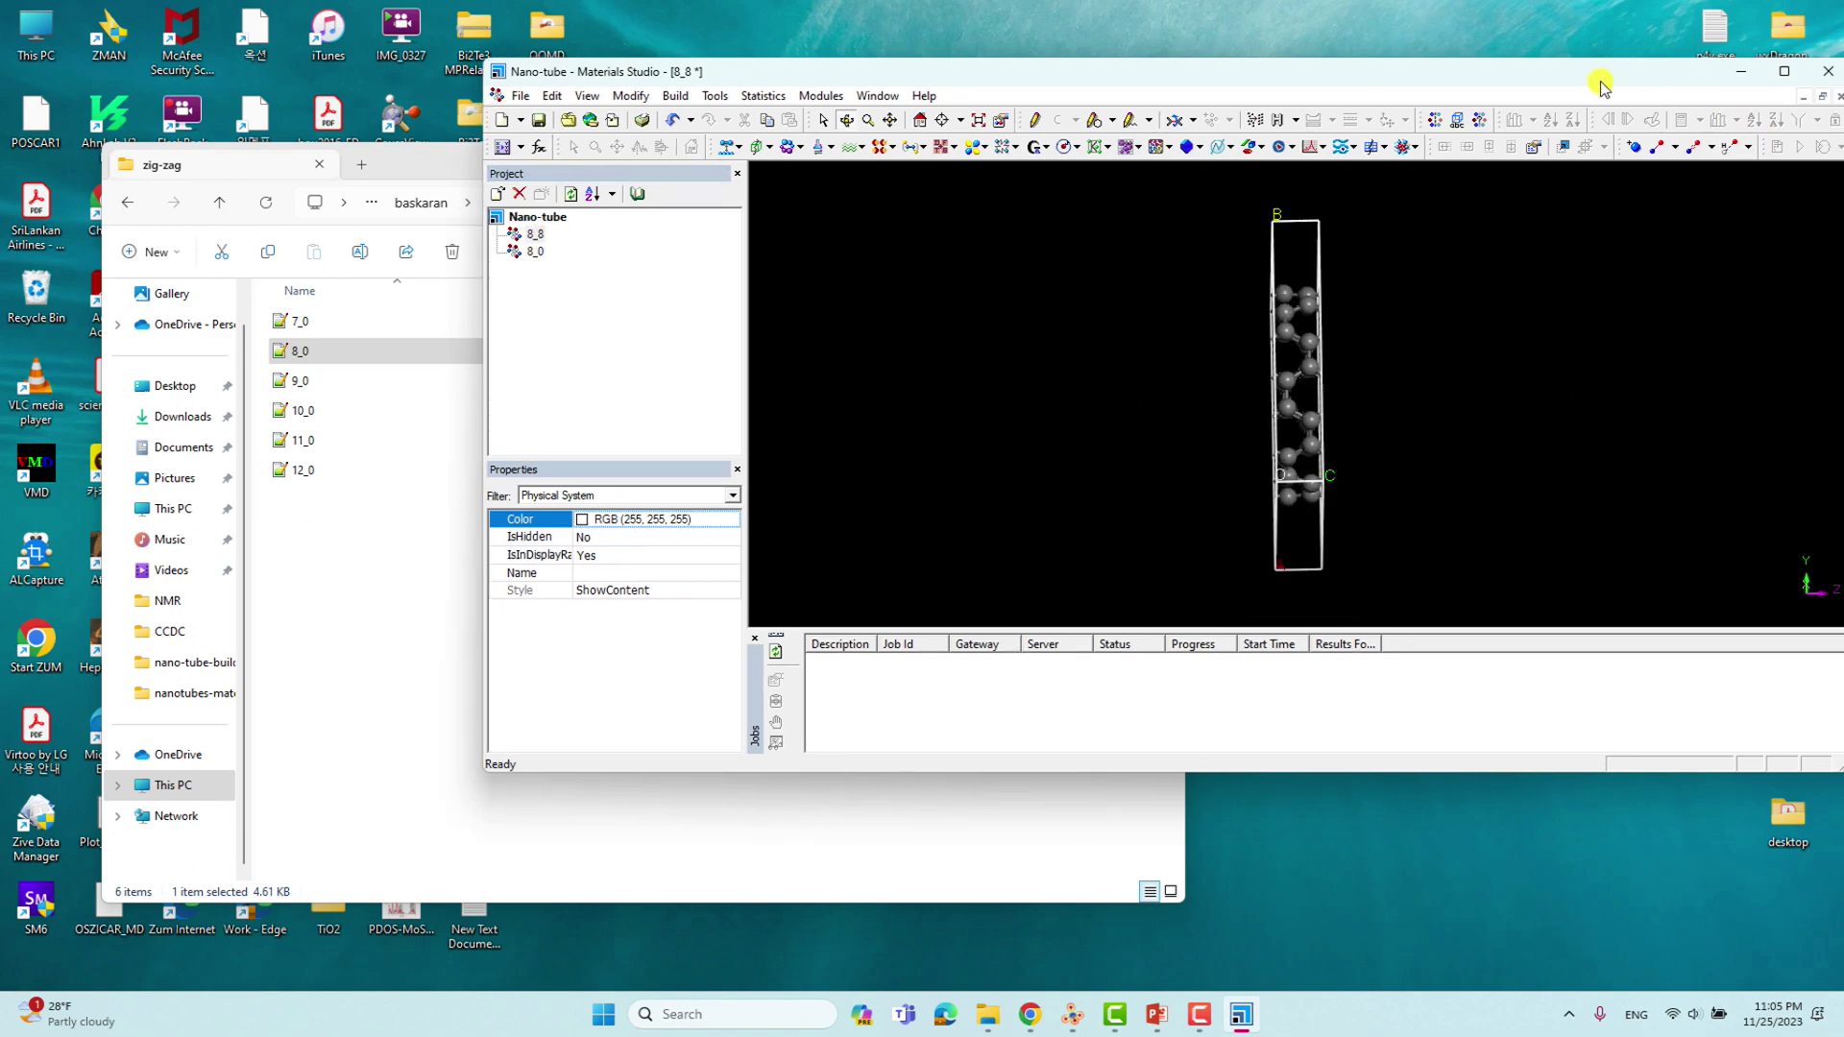
pyautogui.doubleClick(1557, 81)
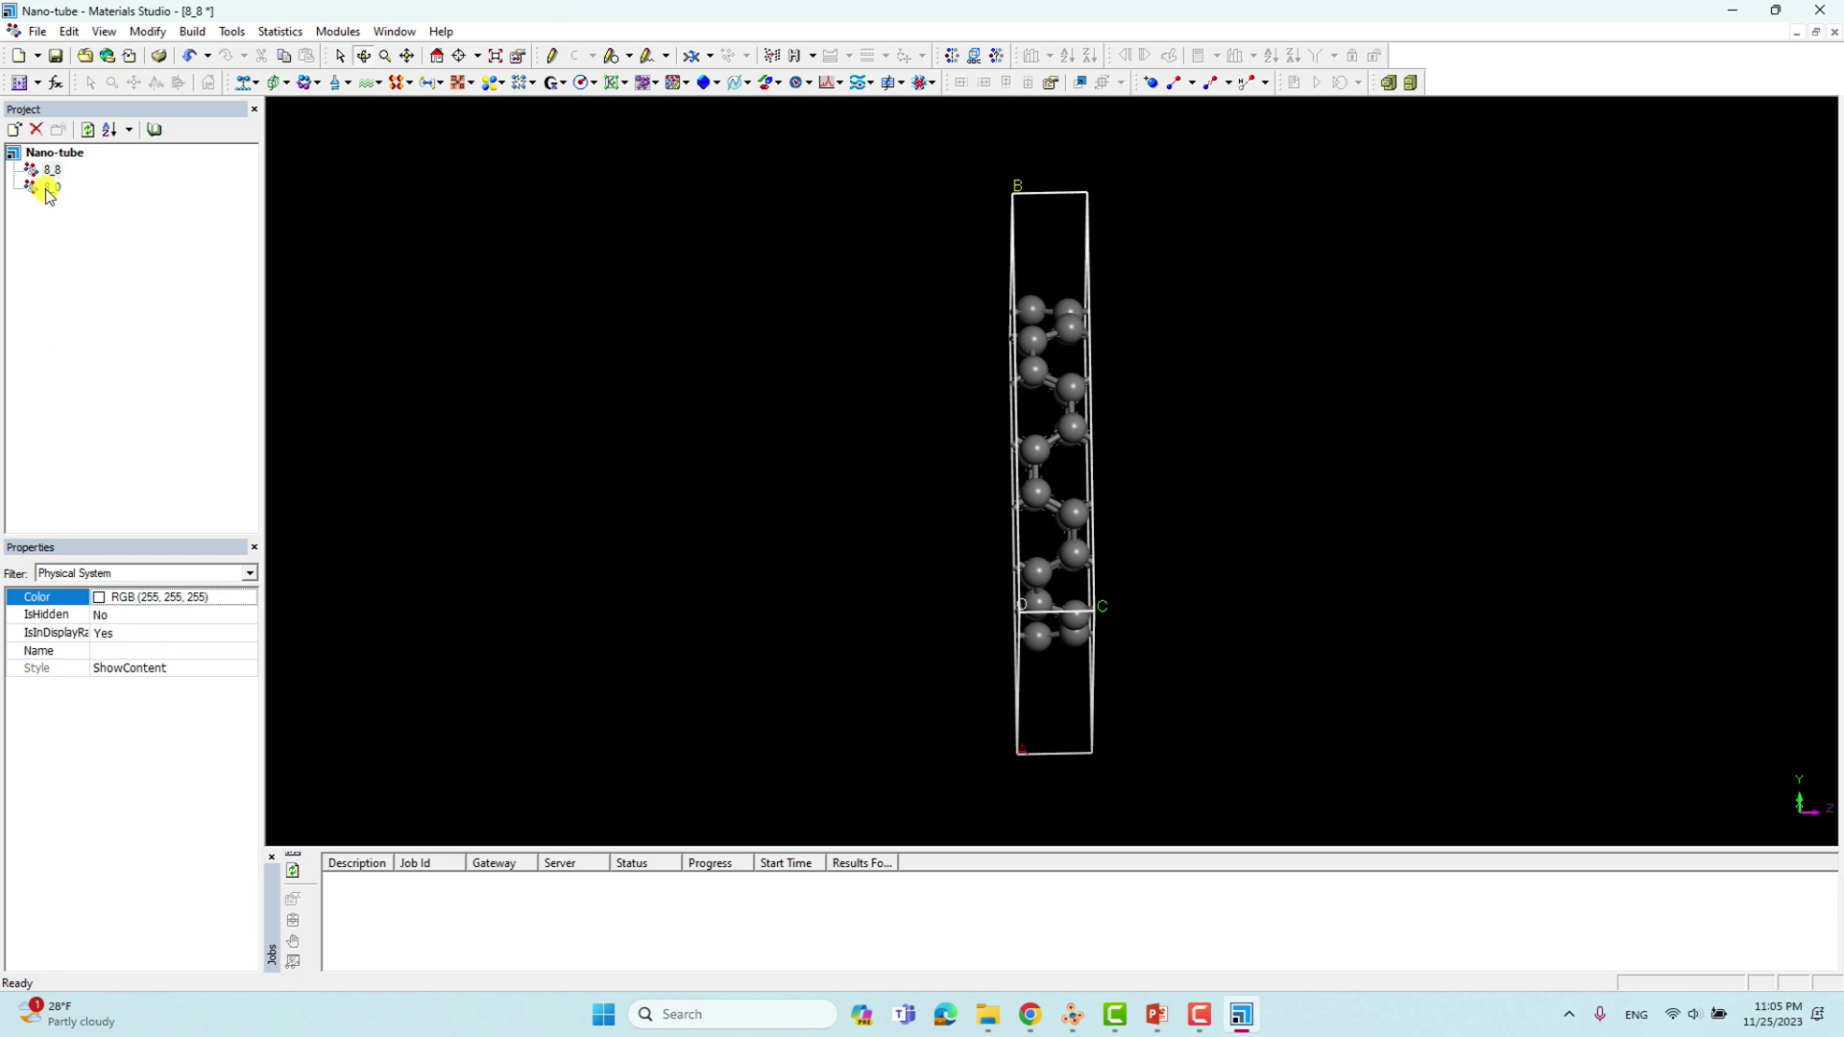
pyautogui.moveTo(890, 555); pyautogui.dragTo(885, 498)
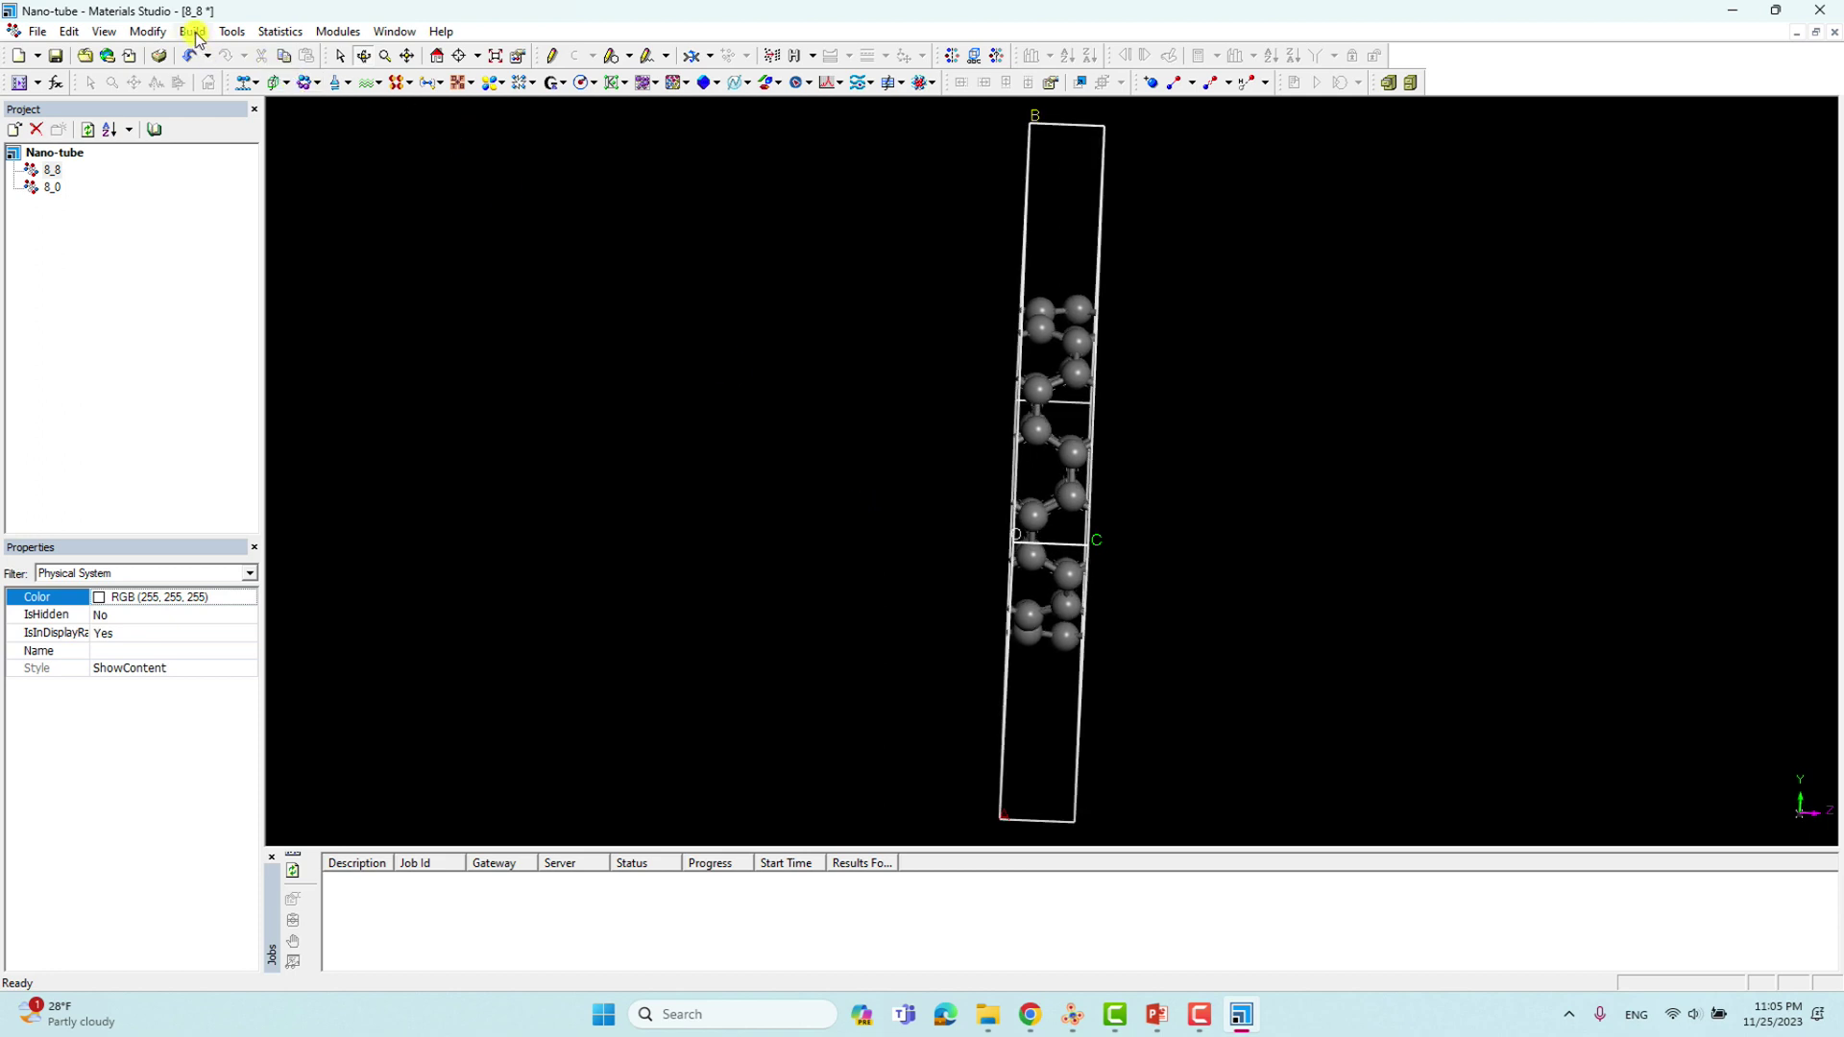
# Extend the 8_8 nanotube's lattice display range along C to a maximum of 8.00
pyautogui.rightClick(405, 228)
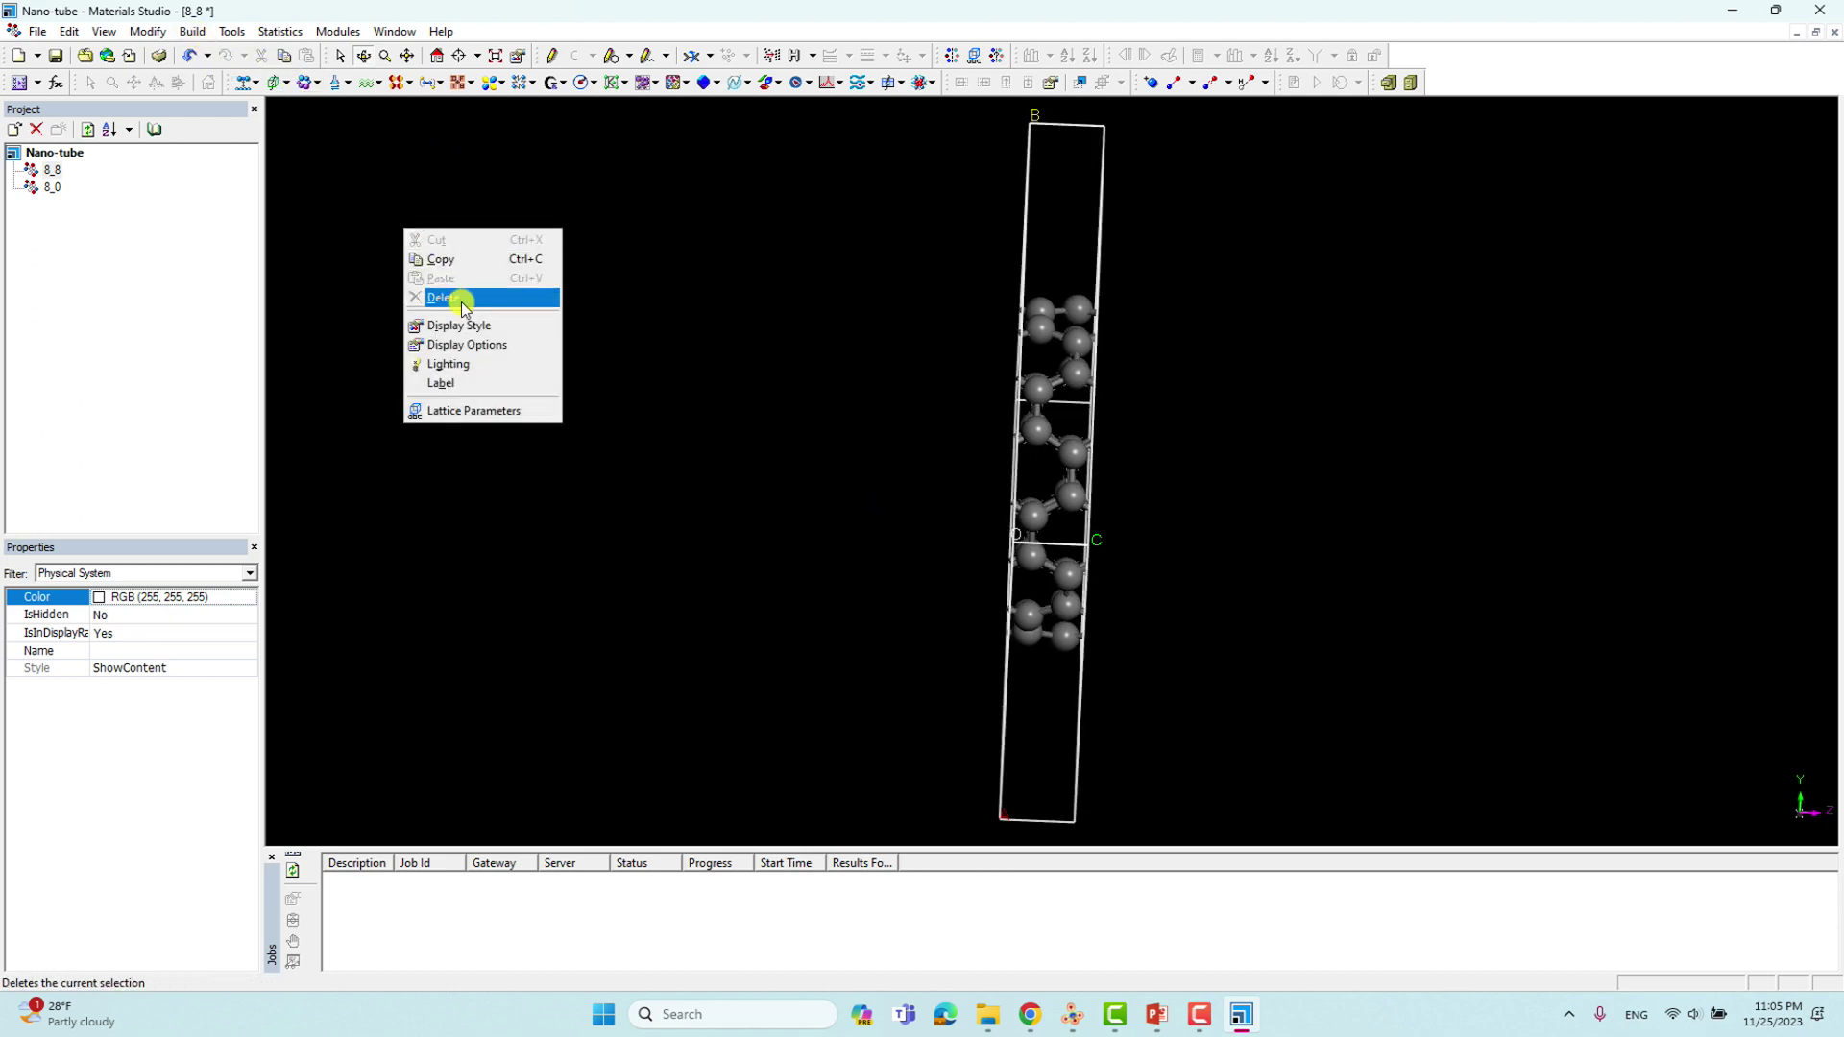
pyautogui.click(456, 328)
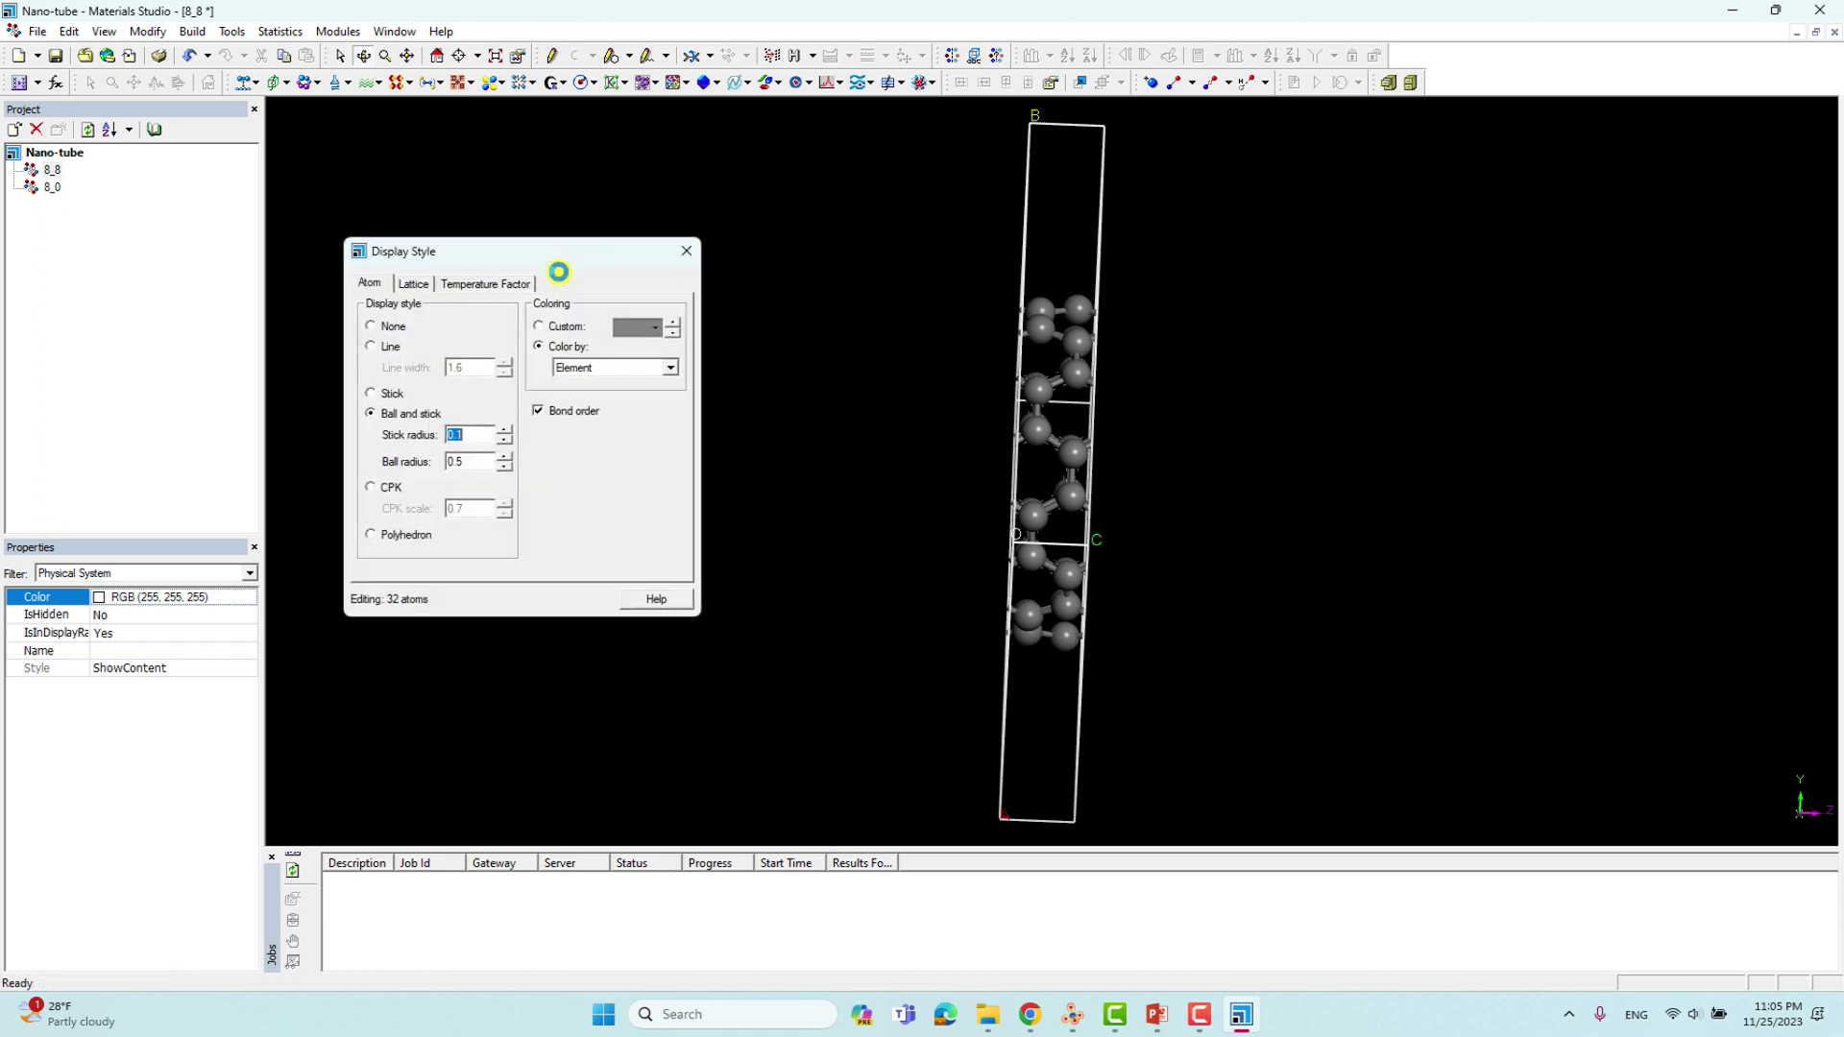
pyautogui.click(413, 285)
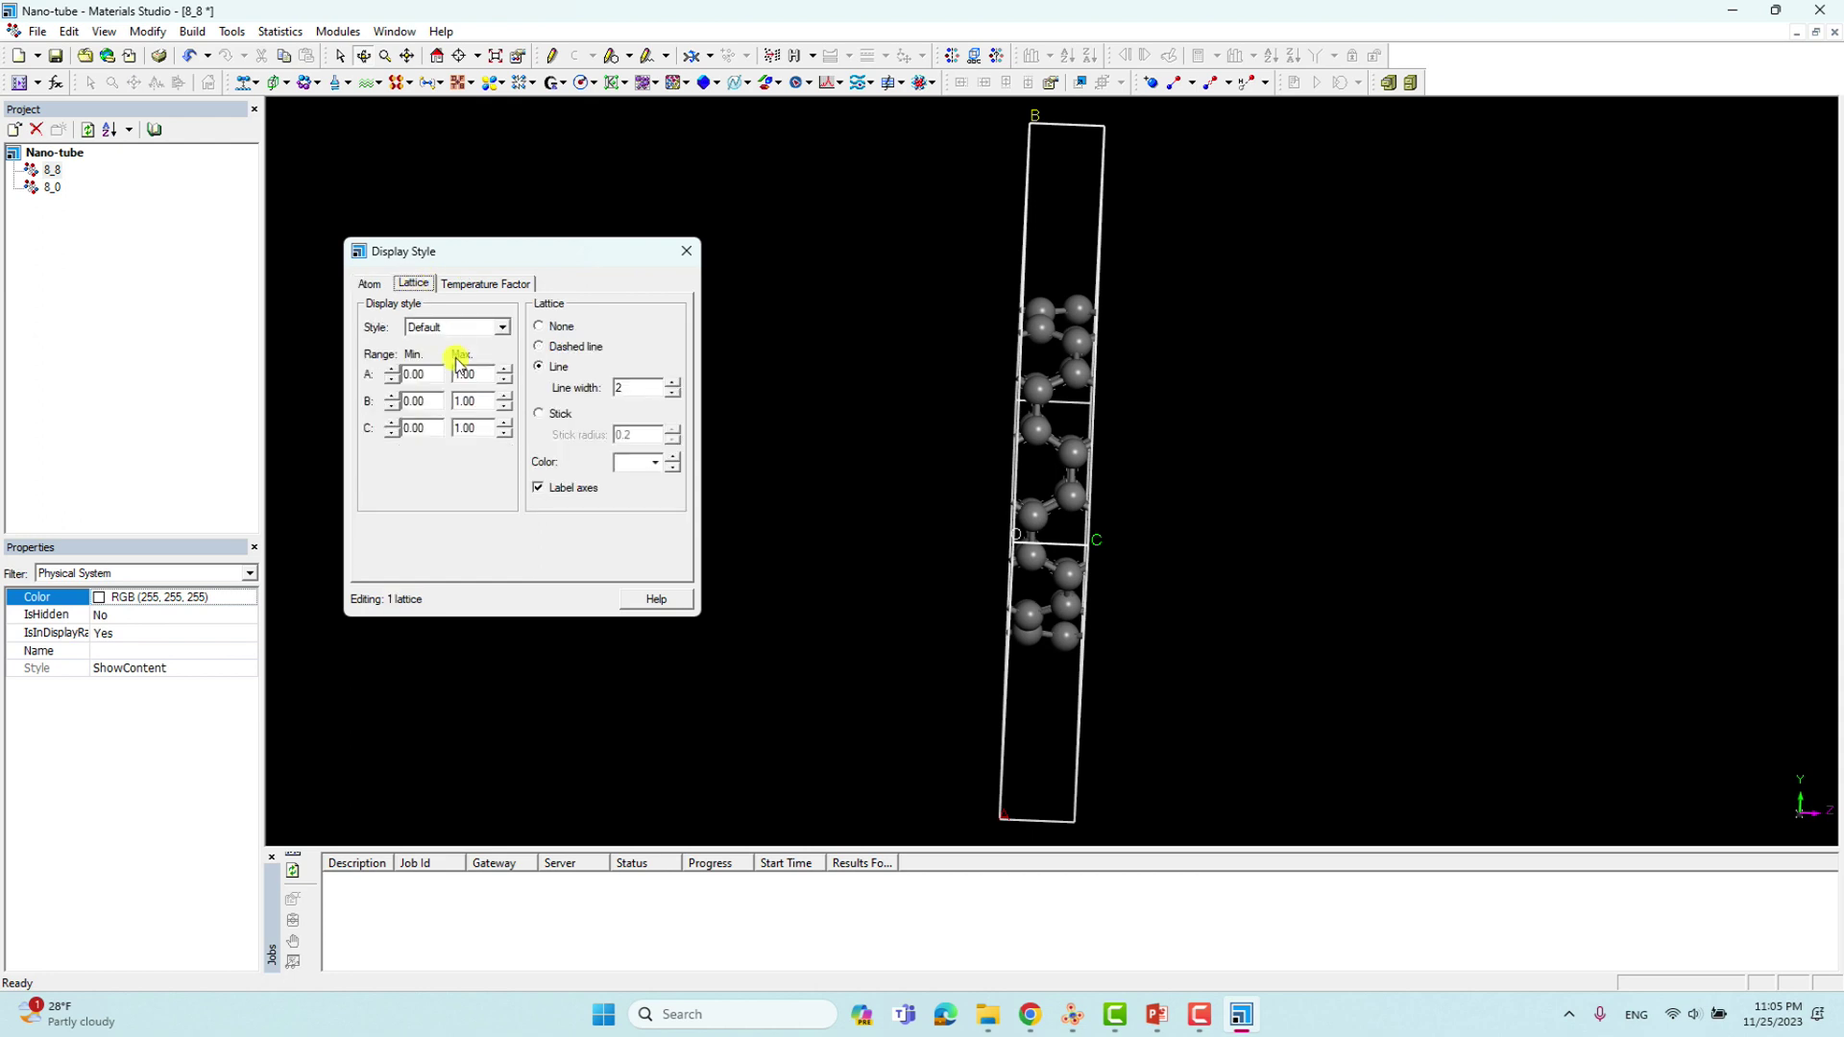
pyautogui.click(505, 423)
pyautogui.click(505, 424)
pyautogui.click(505, 423)
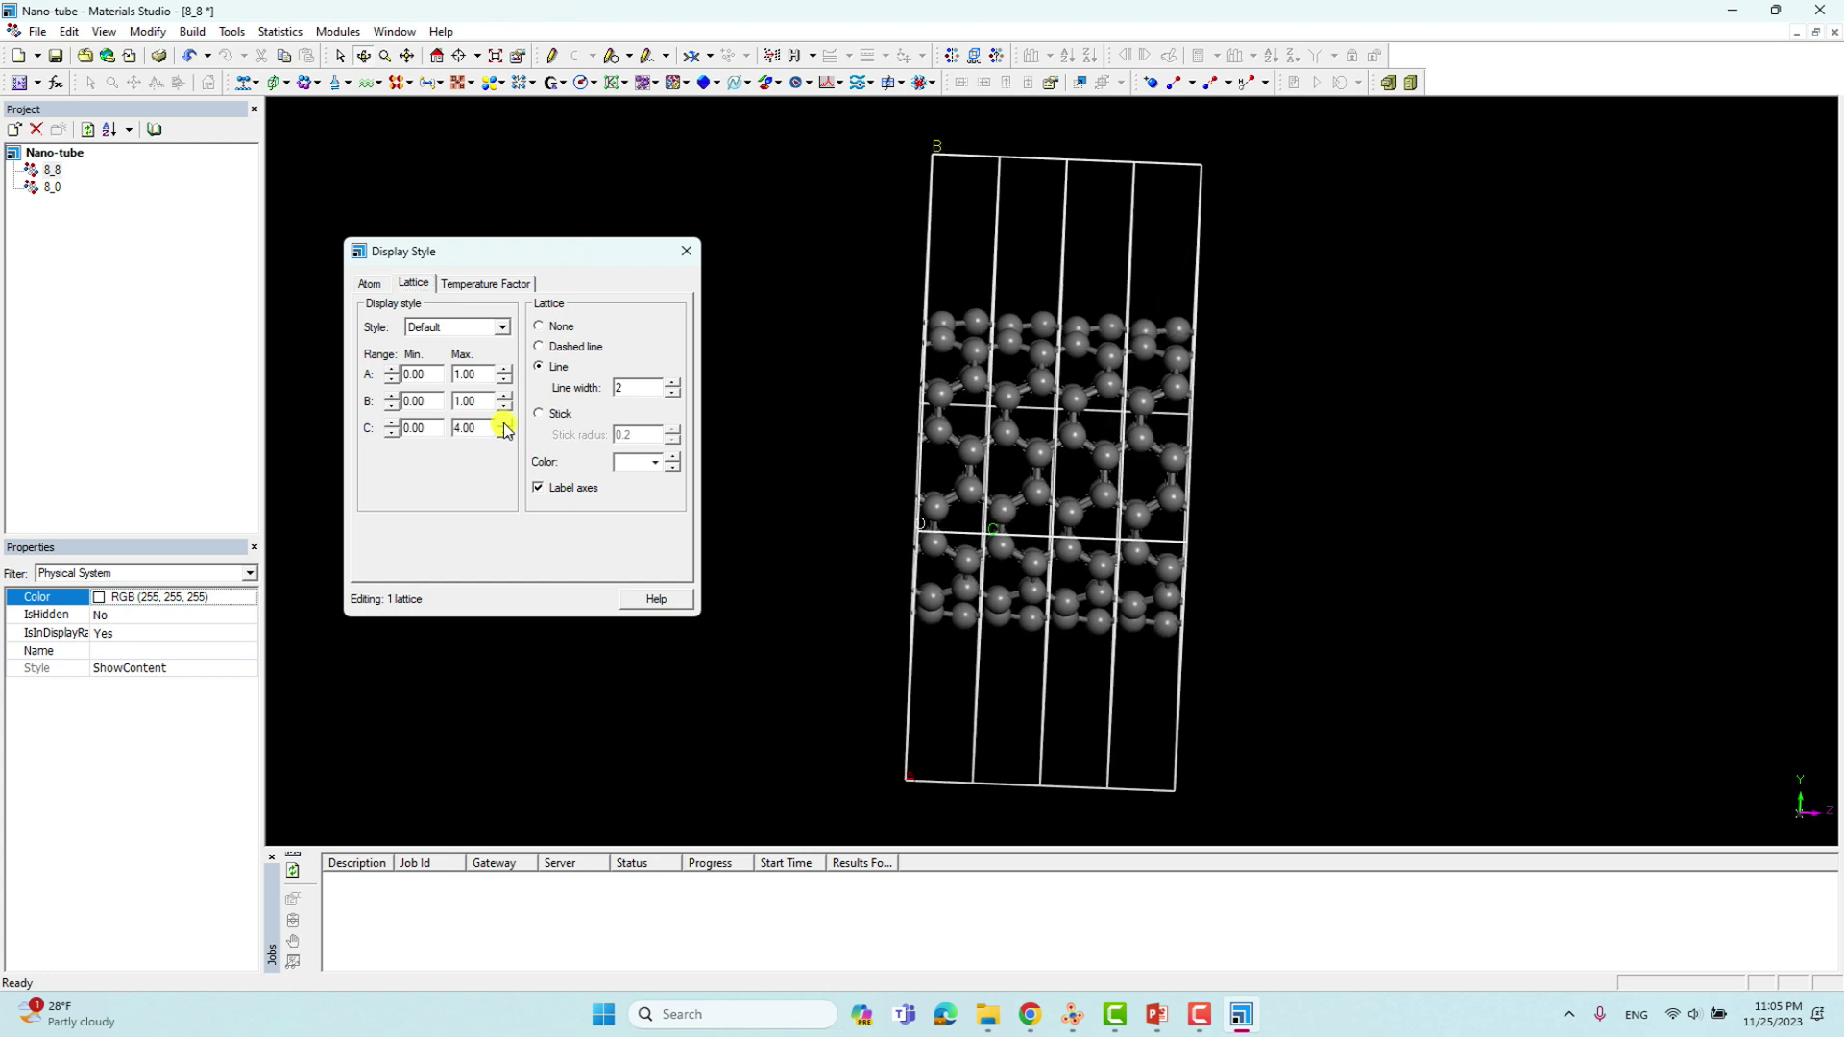
pyautogui.click(504, 423)
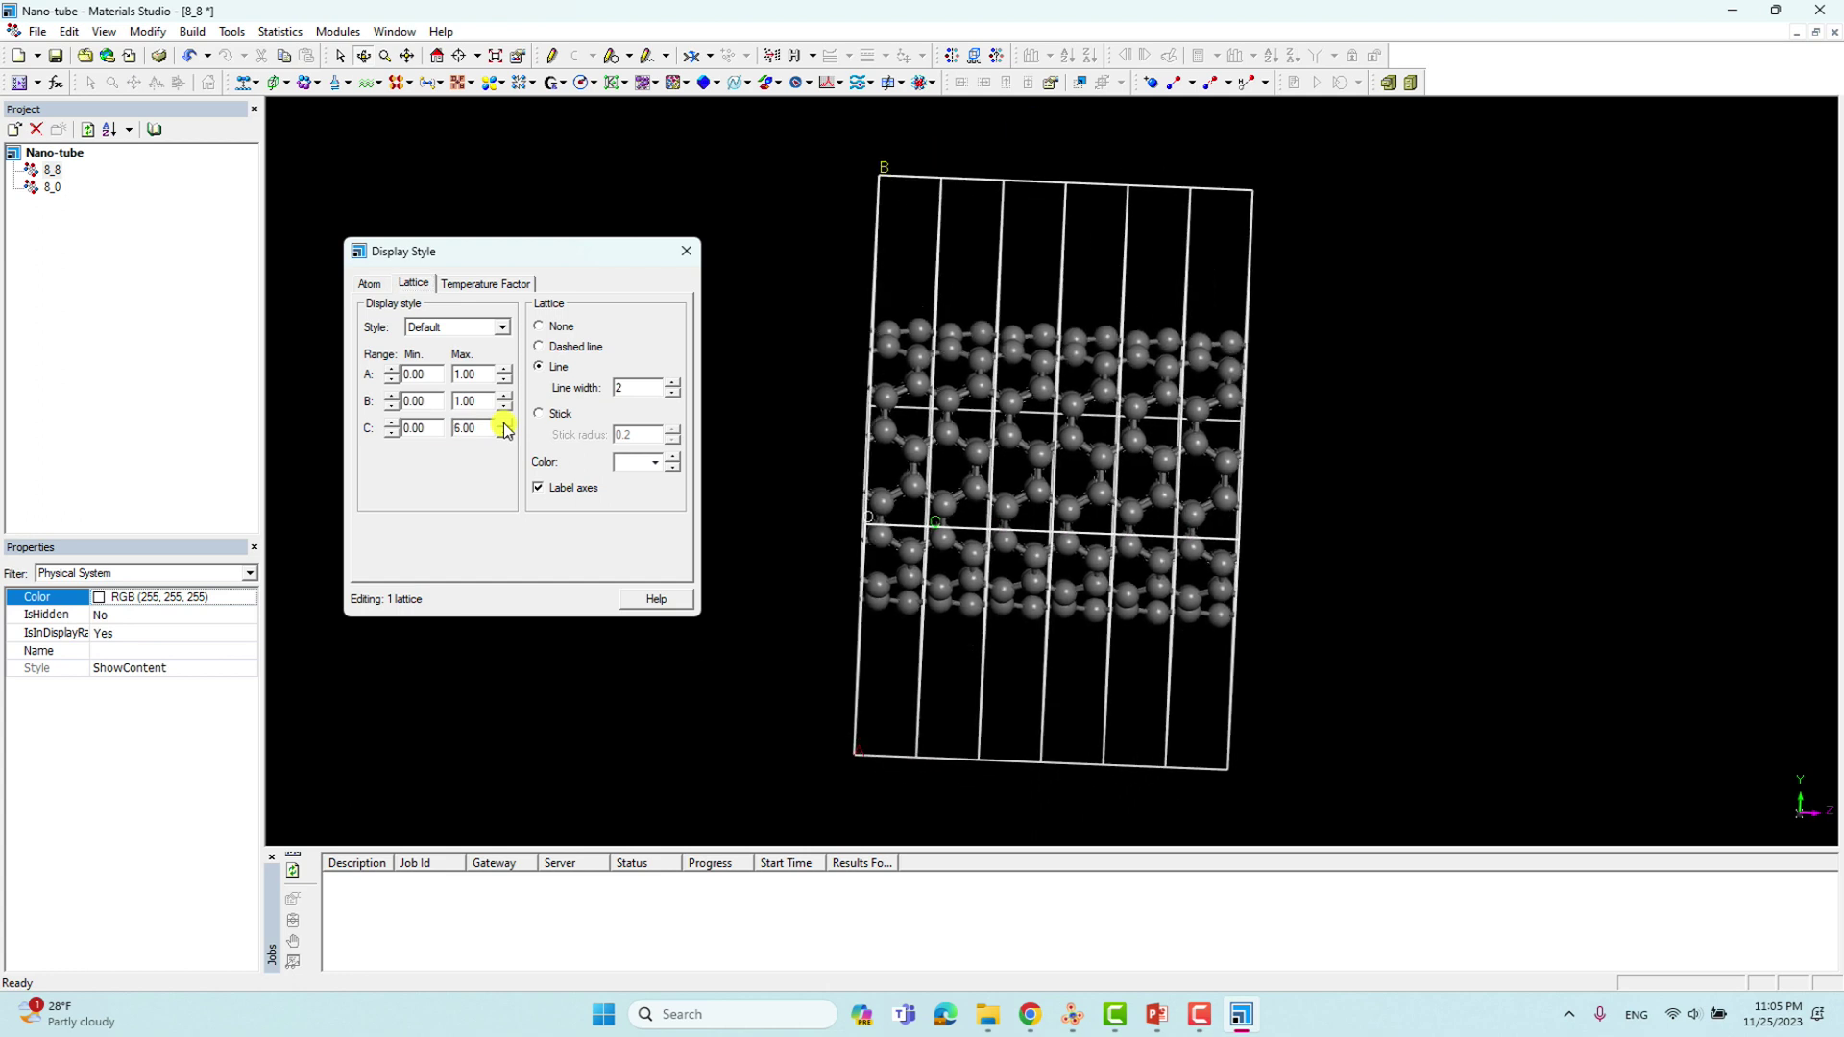
pyautogui.click(505, 424)
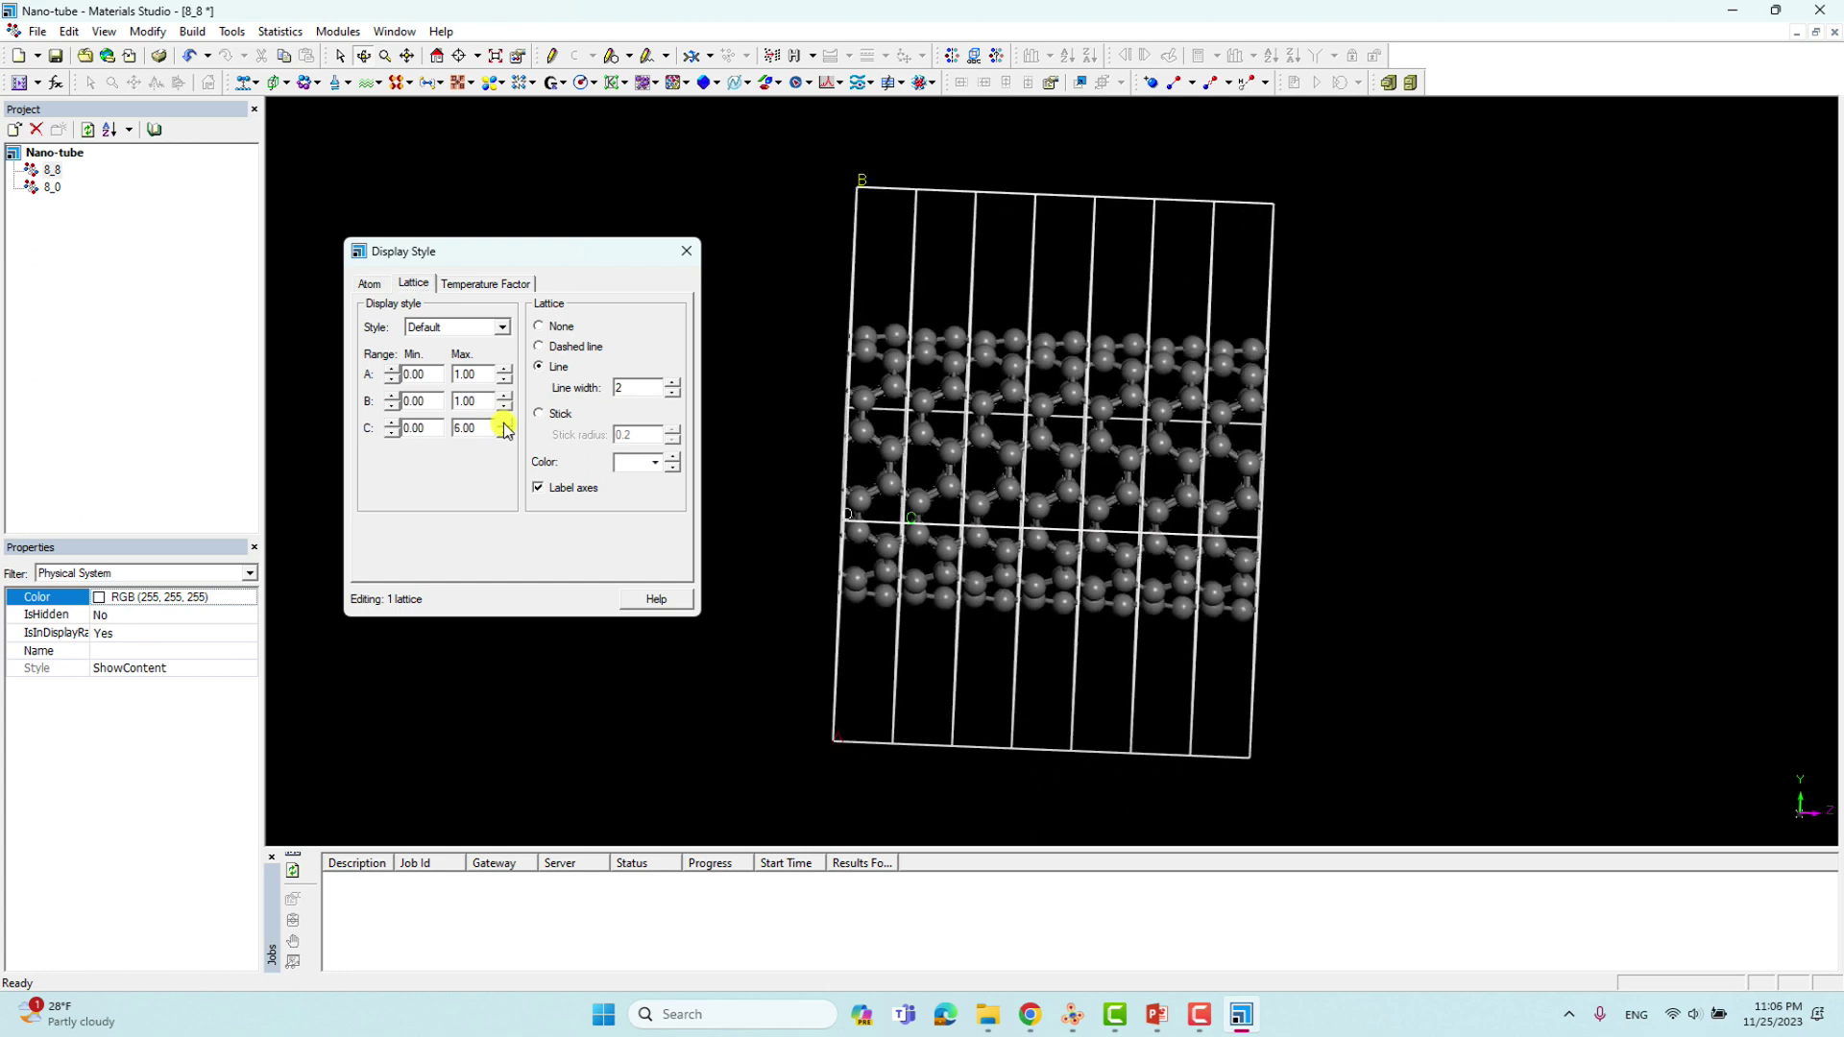
pyautogui.click(505, 424)
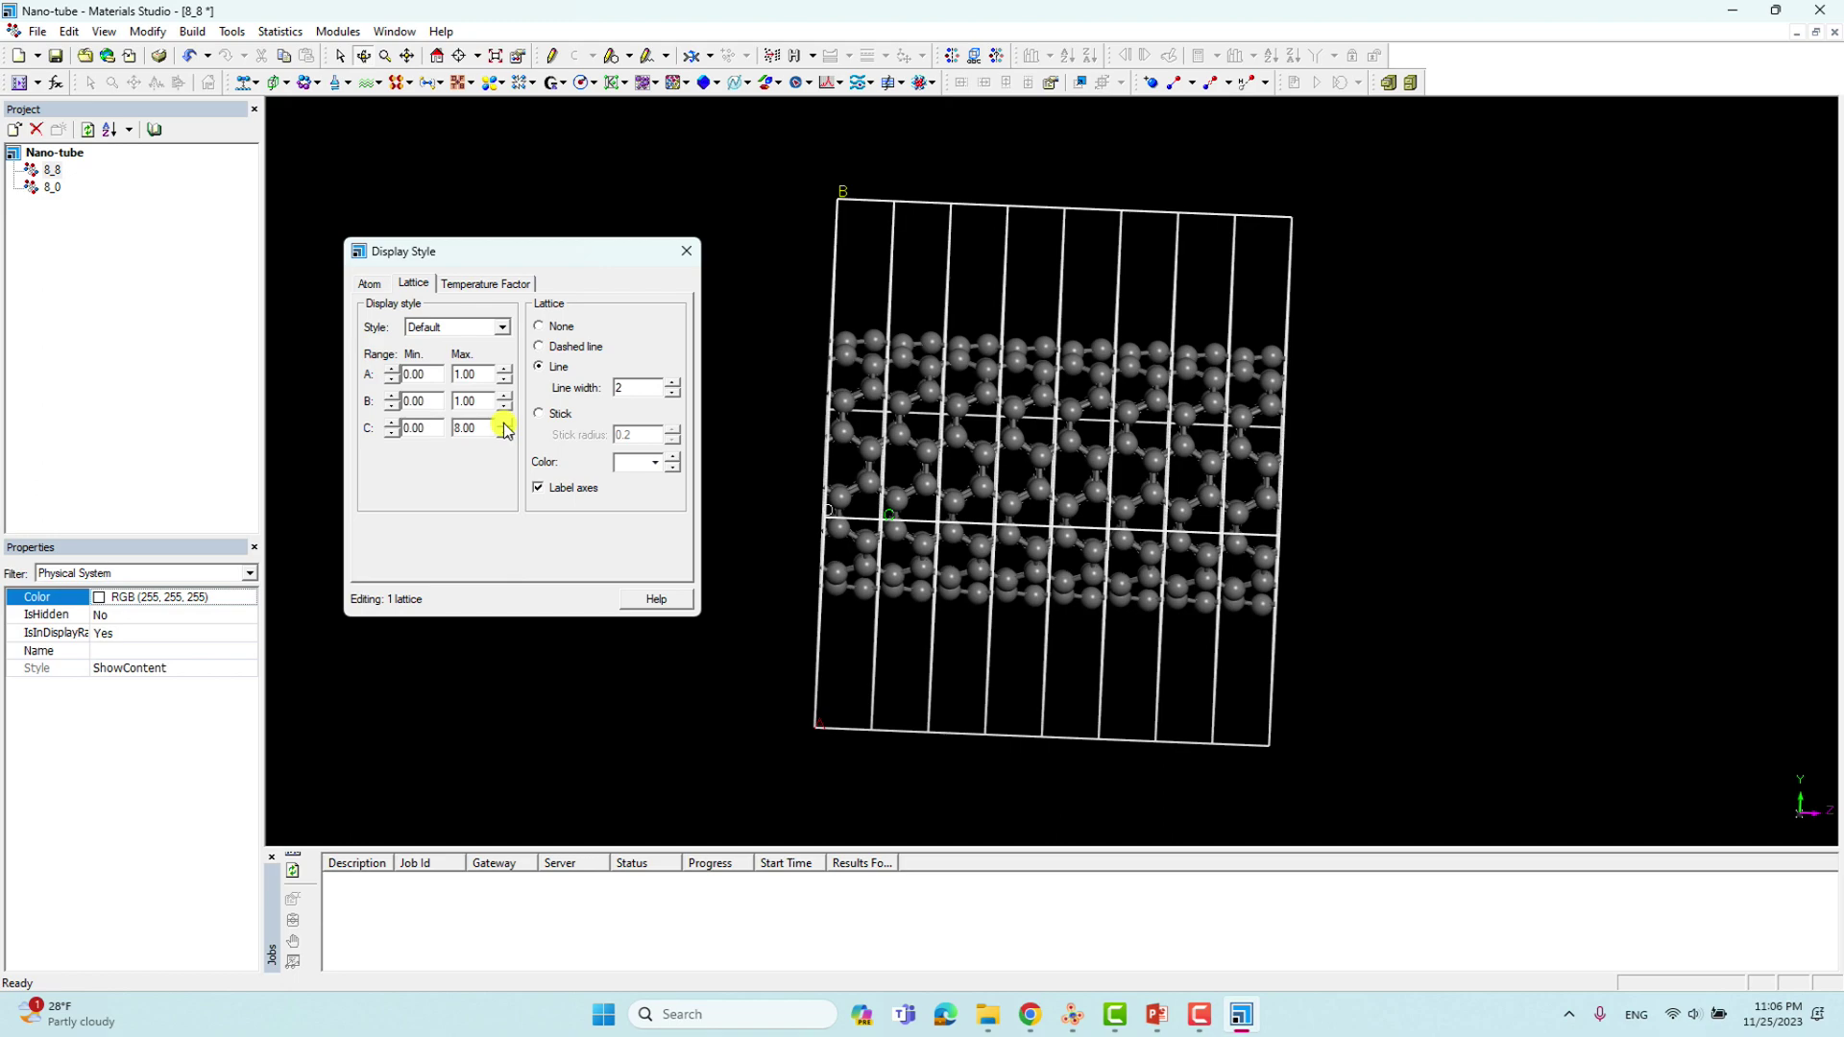
pyautogui.moveTo(1079, 436); pyautogui.dragTo(1076, 377, button='right')
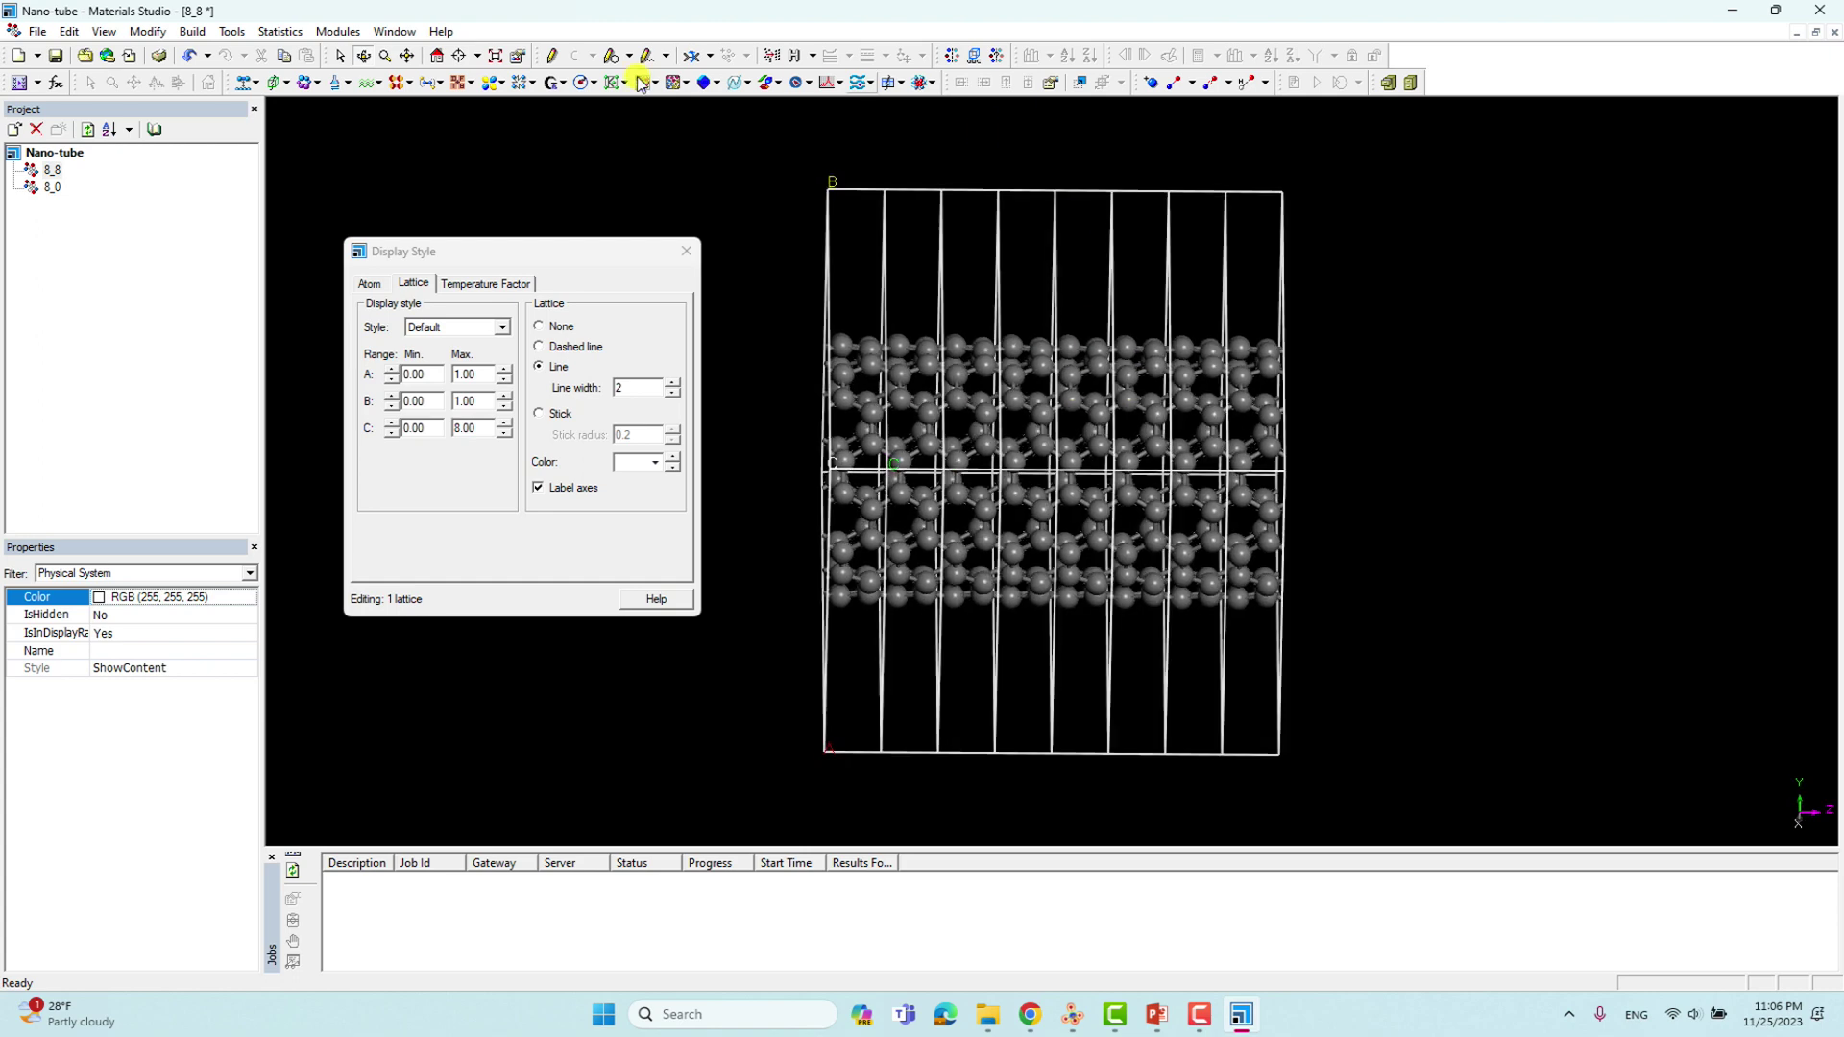
pyautogui.click(686, 254)
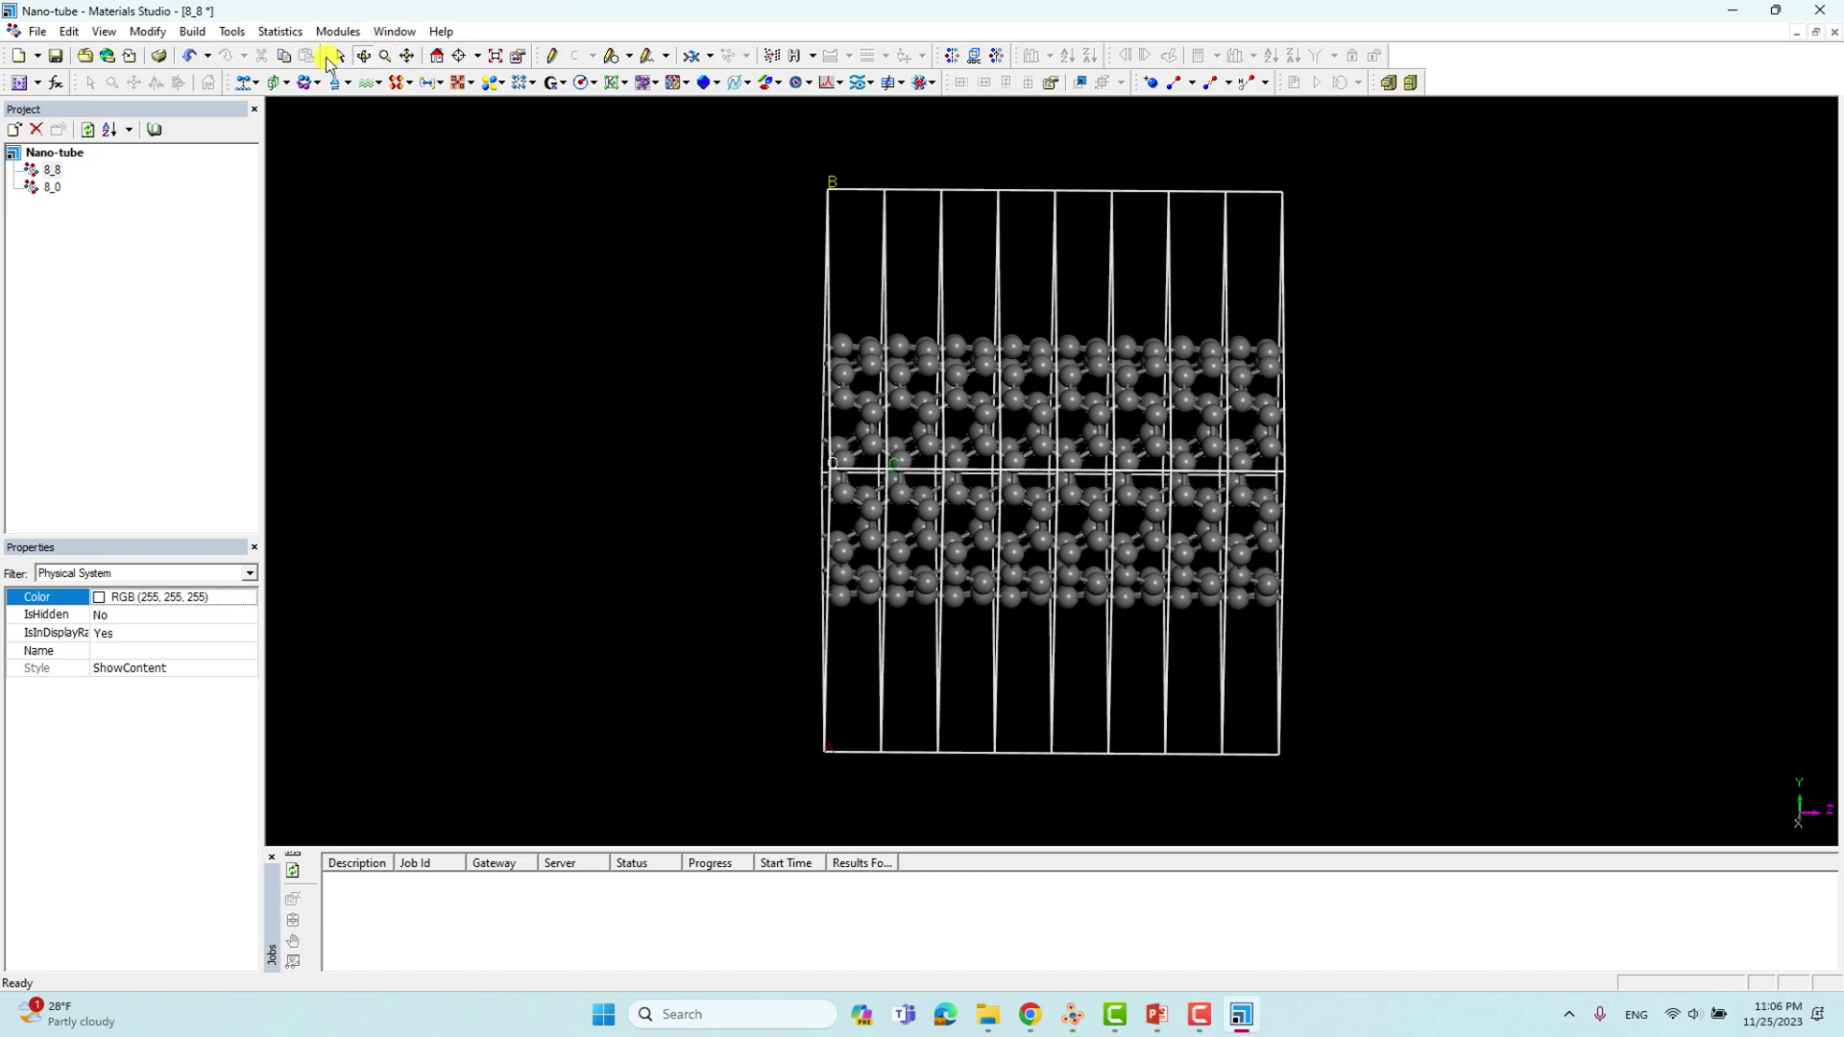
# Create a 1 × 1 × 8 supercell of the 8_8 nanotube
pyautogui.click(363, 55)
pyautogui.moveTo(970, 422); pyautogui.dragTo(1009, 436)
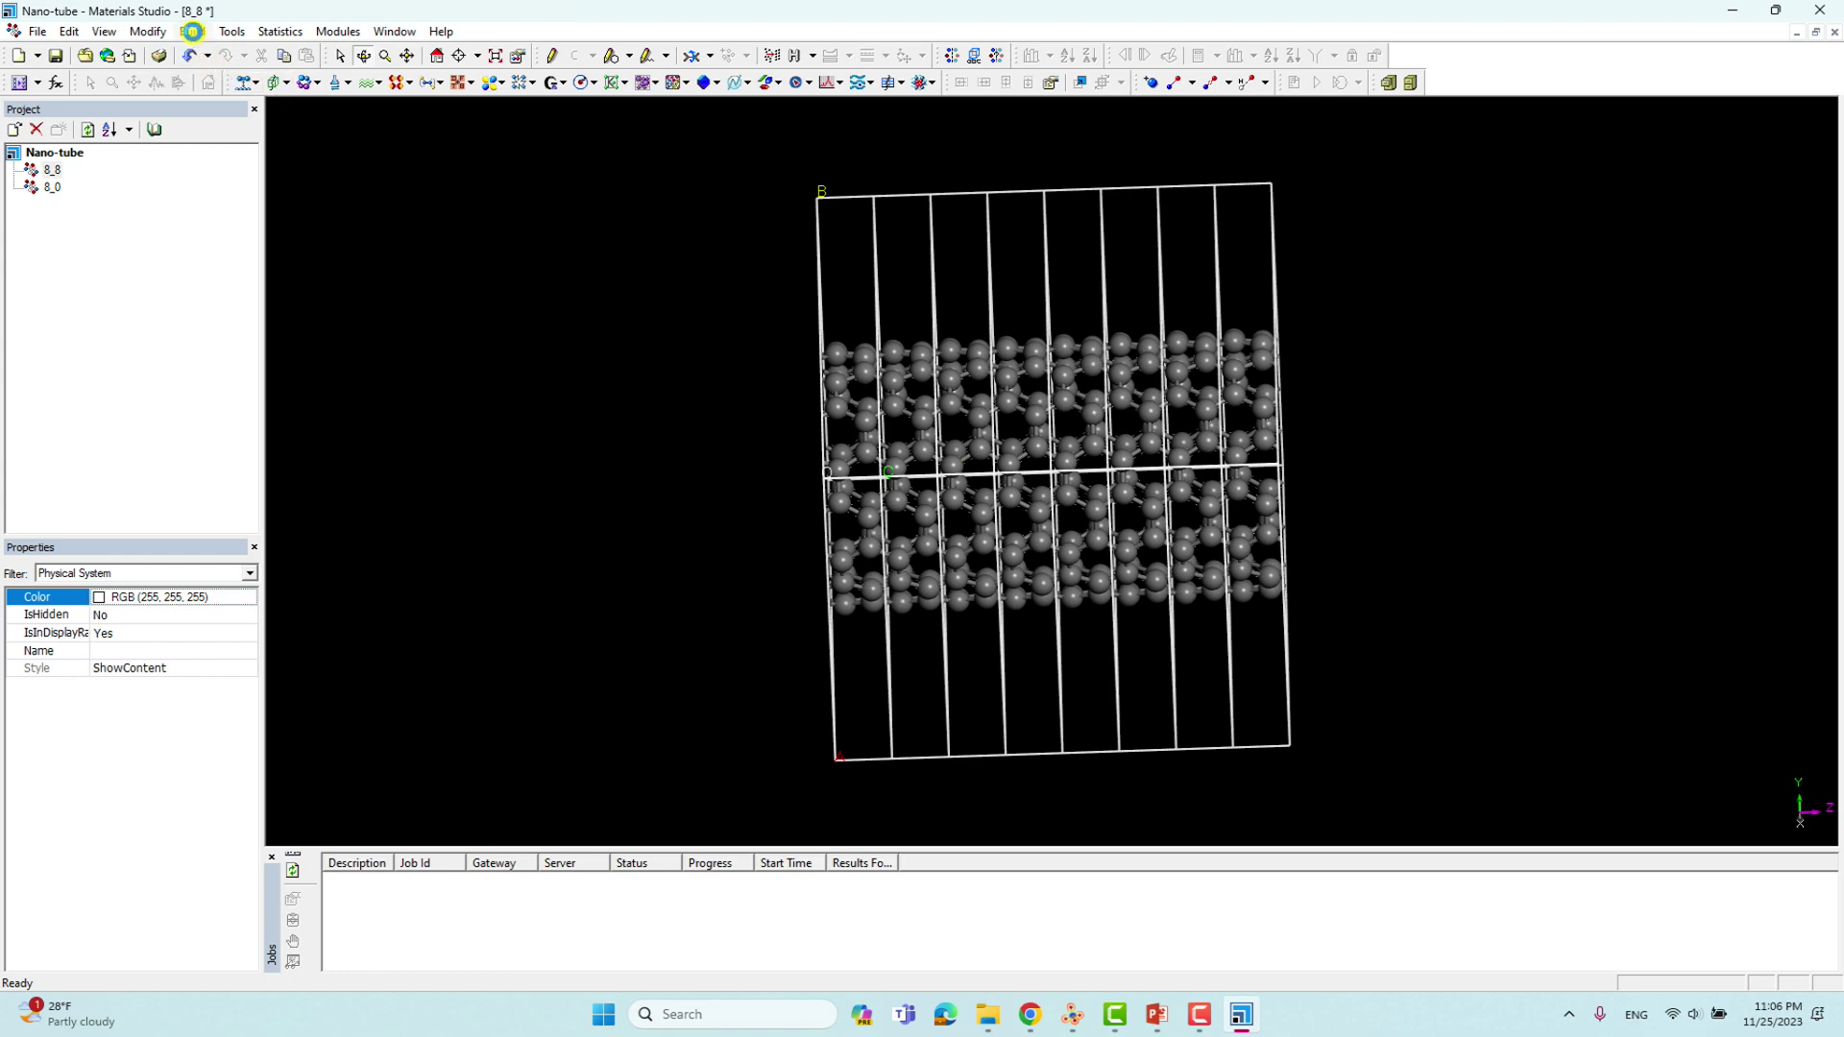
pyautogui.click(193, 32)
pyautogui.moveTo(239, 231)
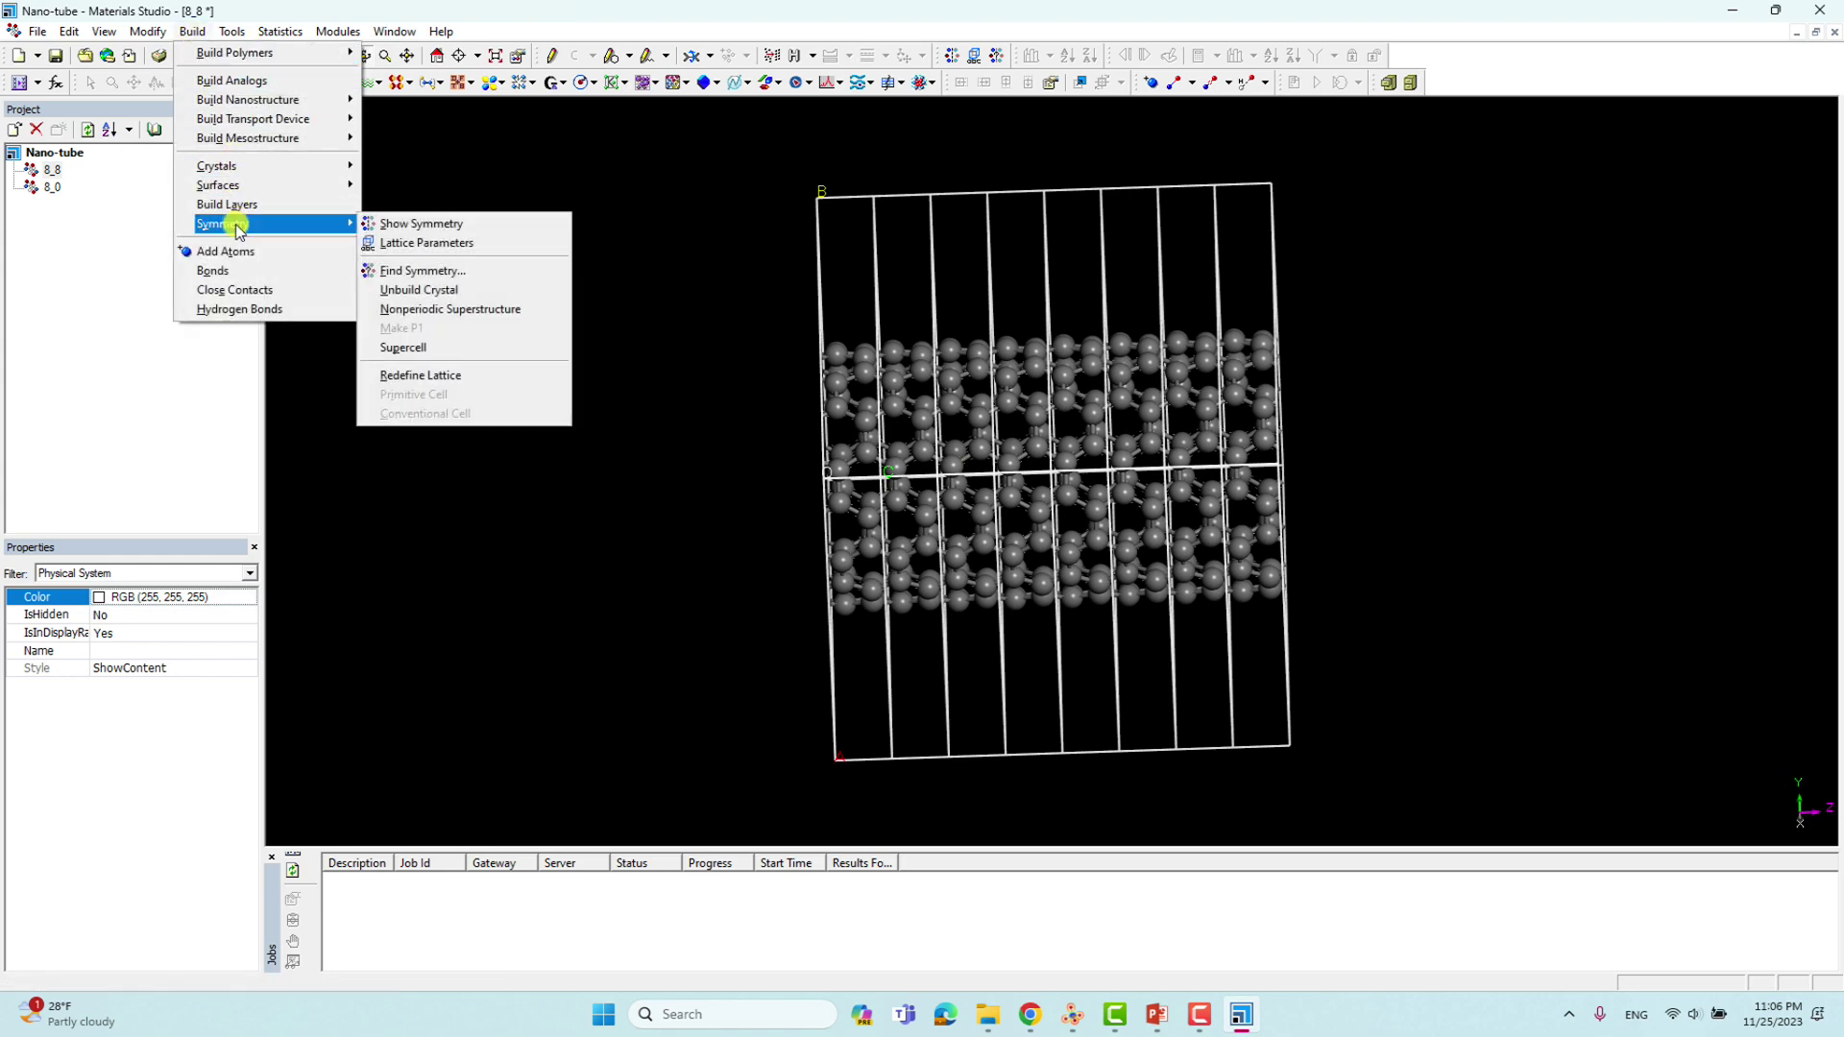
pyautogui.click(409, 352)
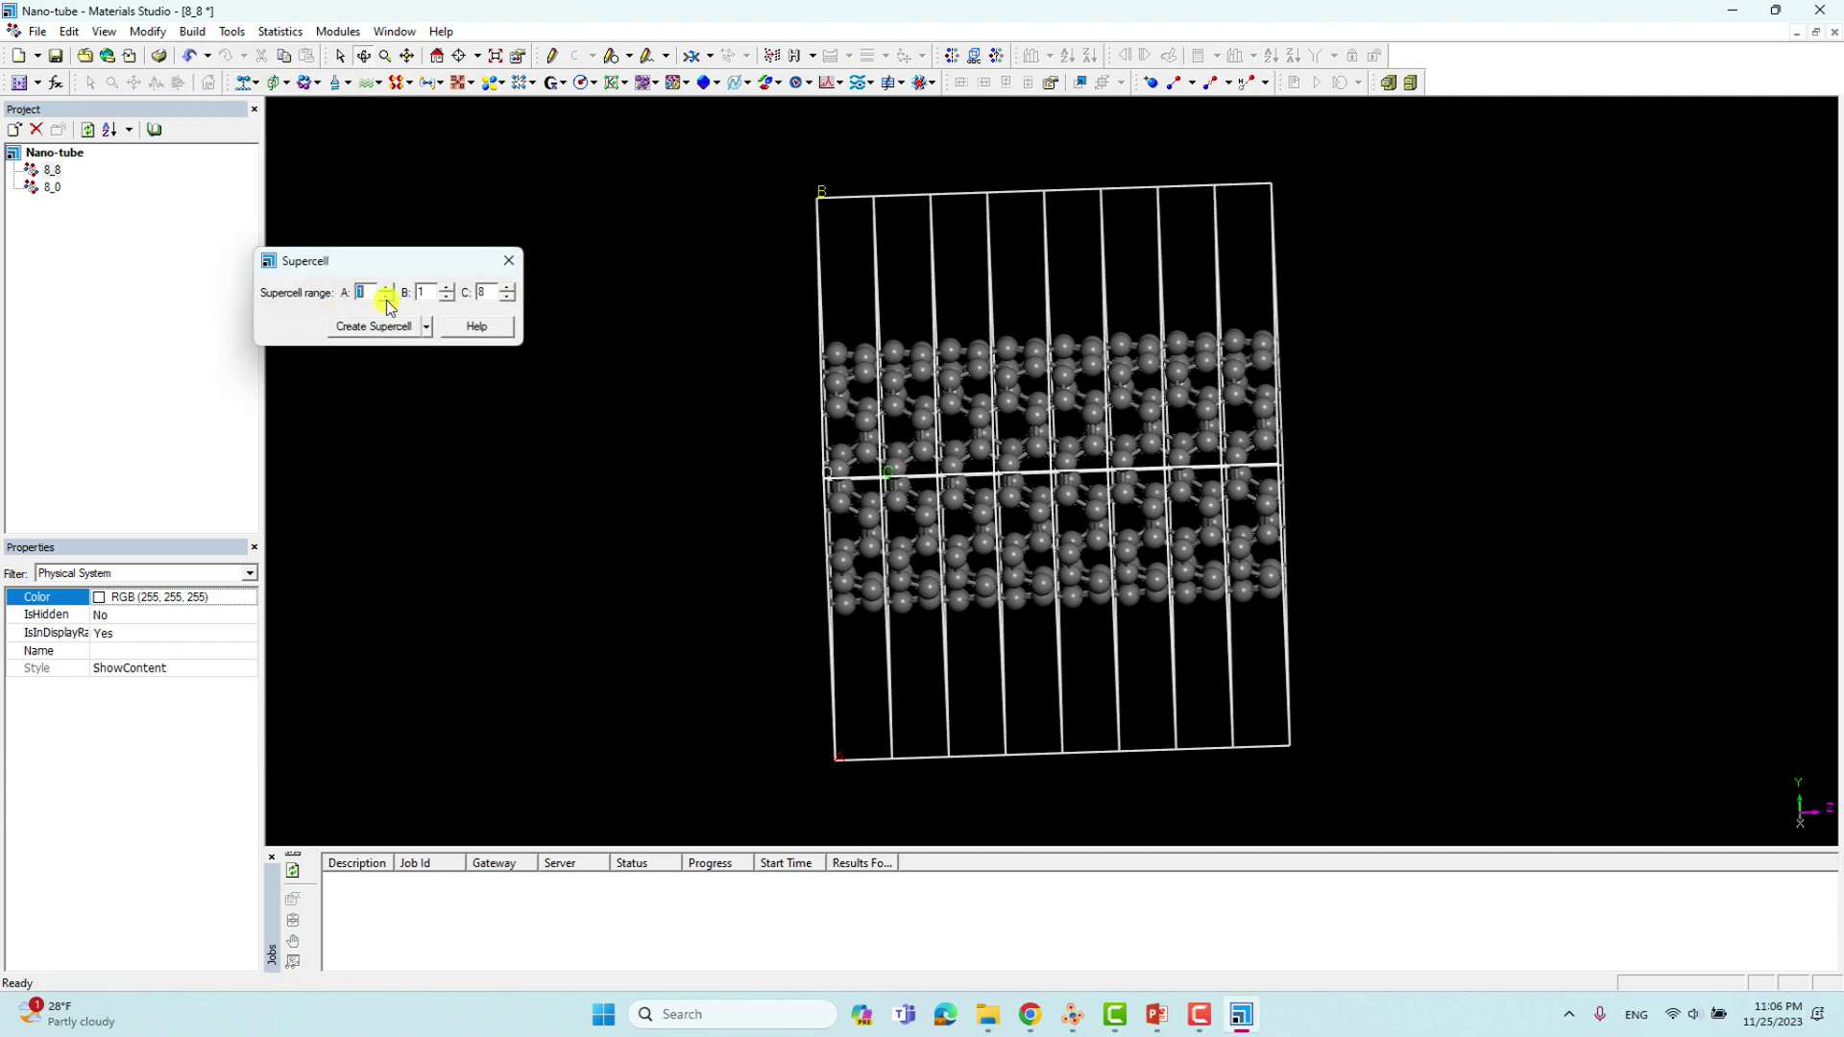
pyautogui.click(380, 329)
pyautogui.click(510, 265)
# Rebuild the 8_8 supercell's crystal lattice with length b set to 25 Å
pyautogui.click(365, 56)
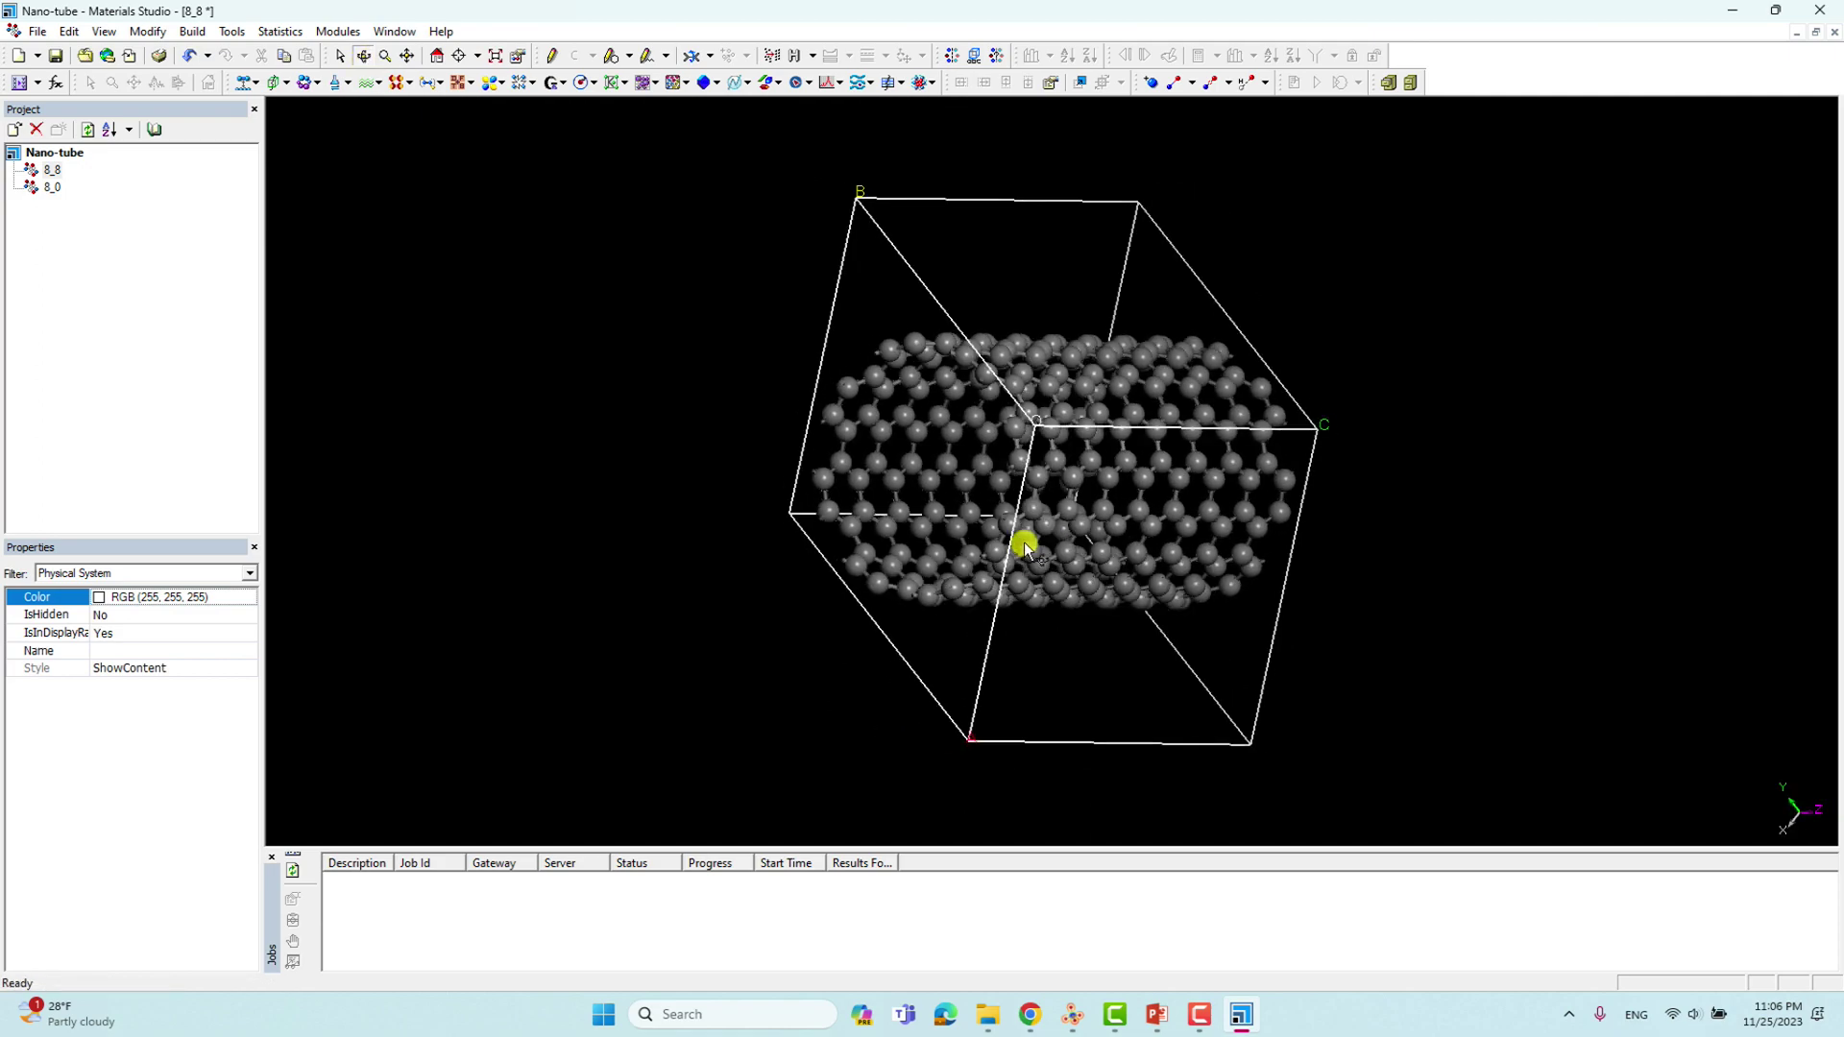
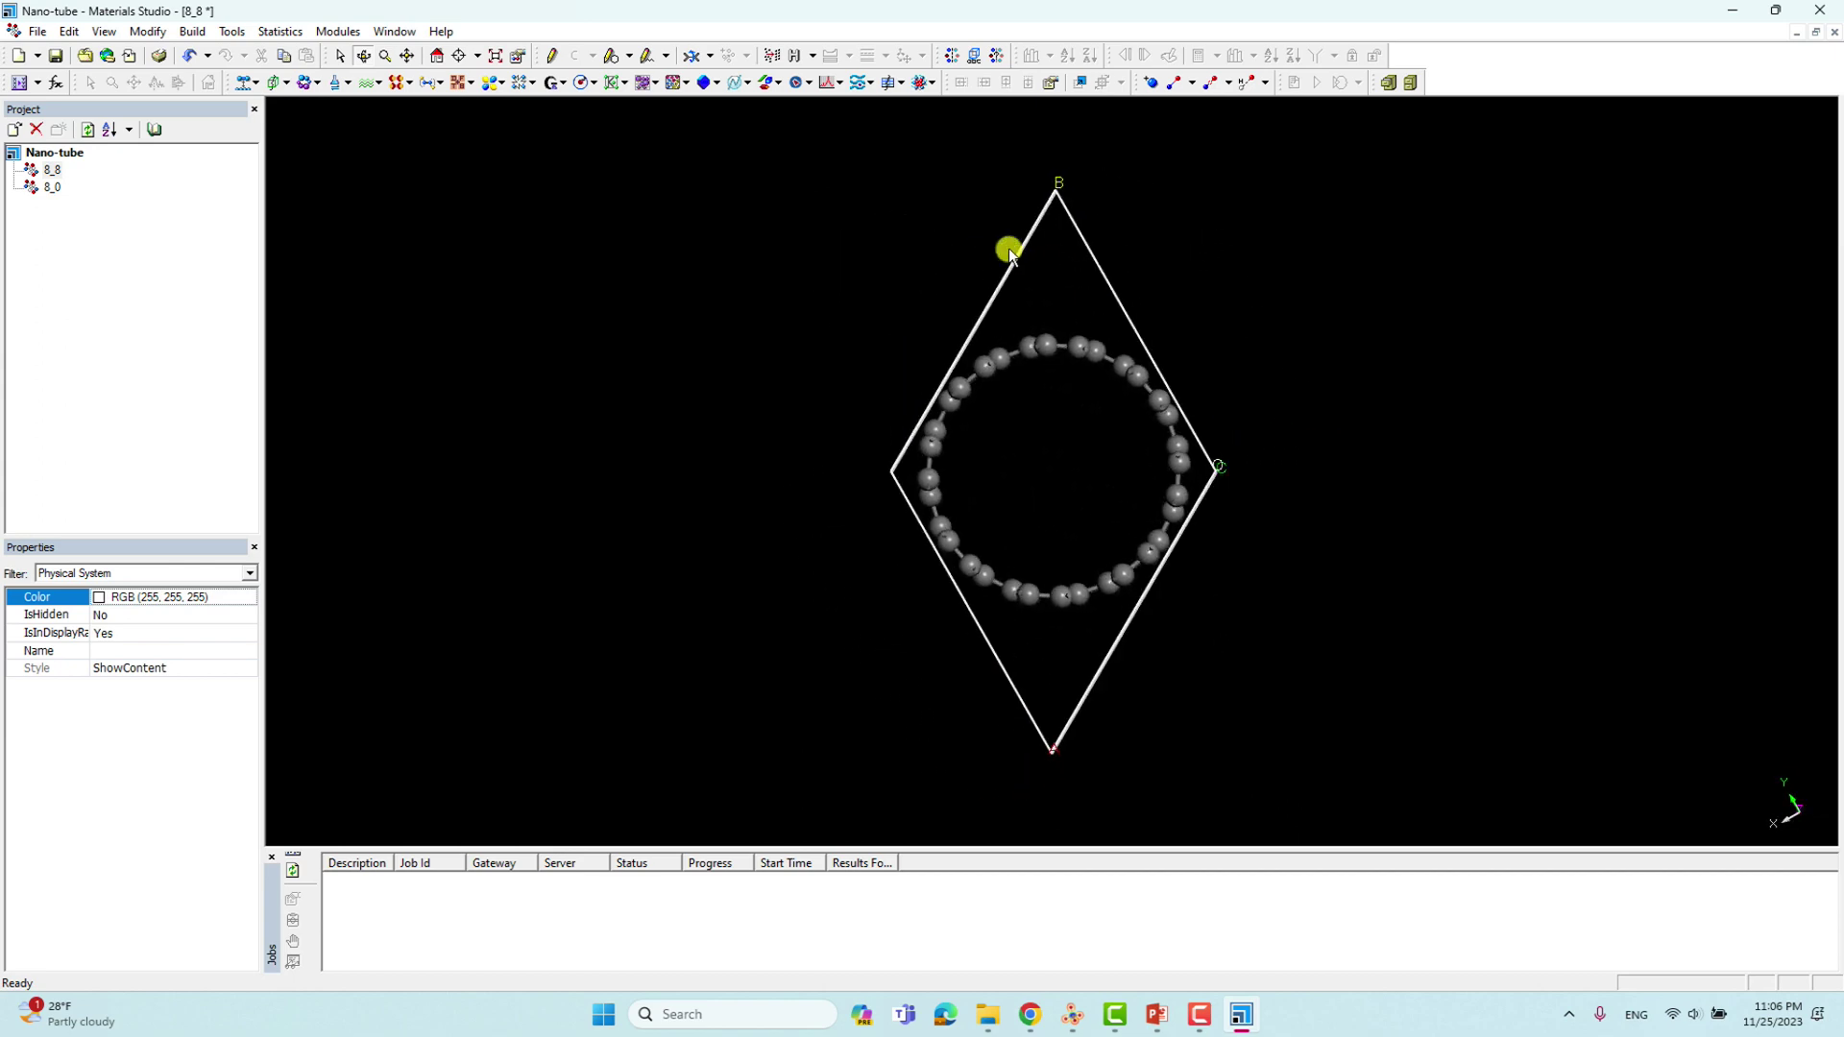
pyautogui.scroll(-2, 1057, 424)
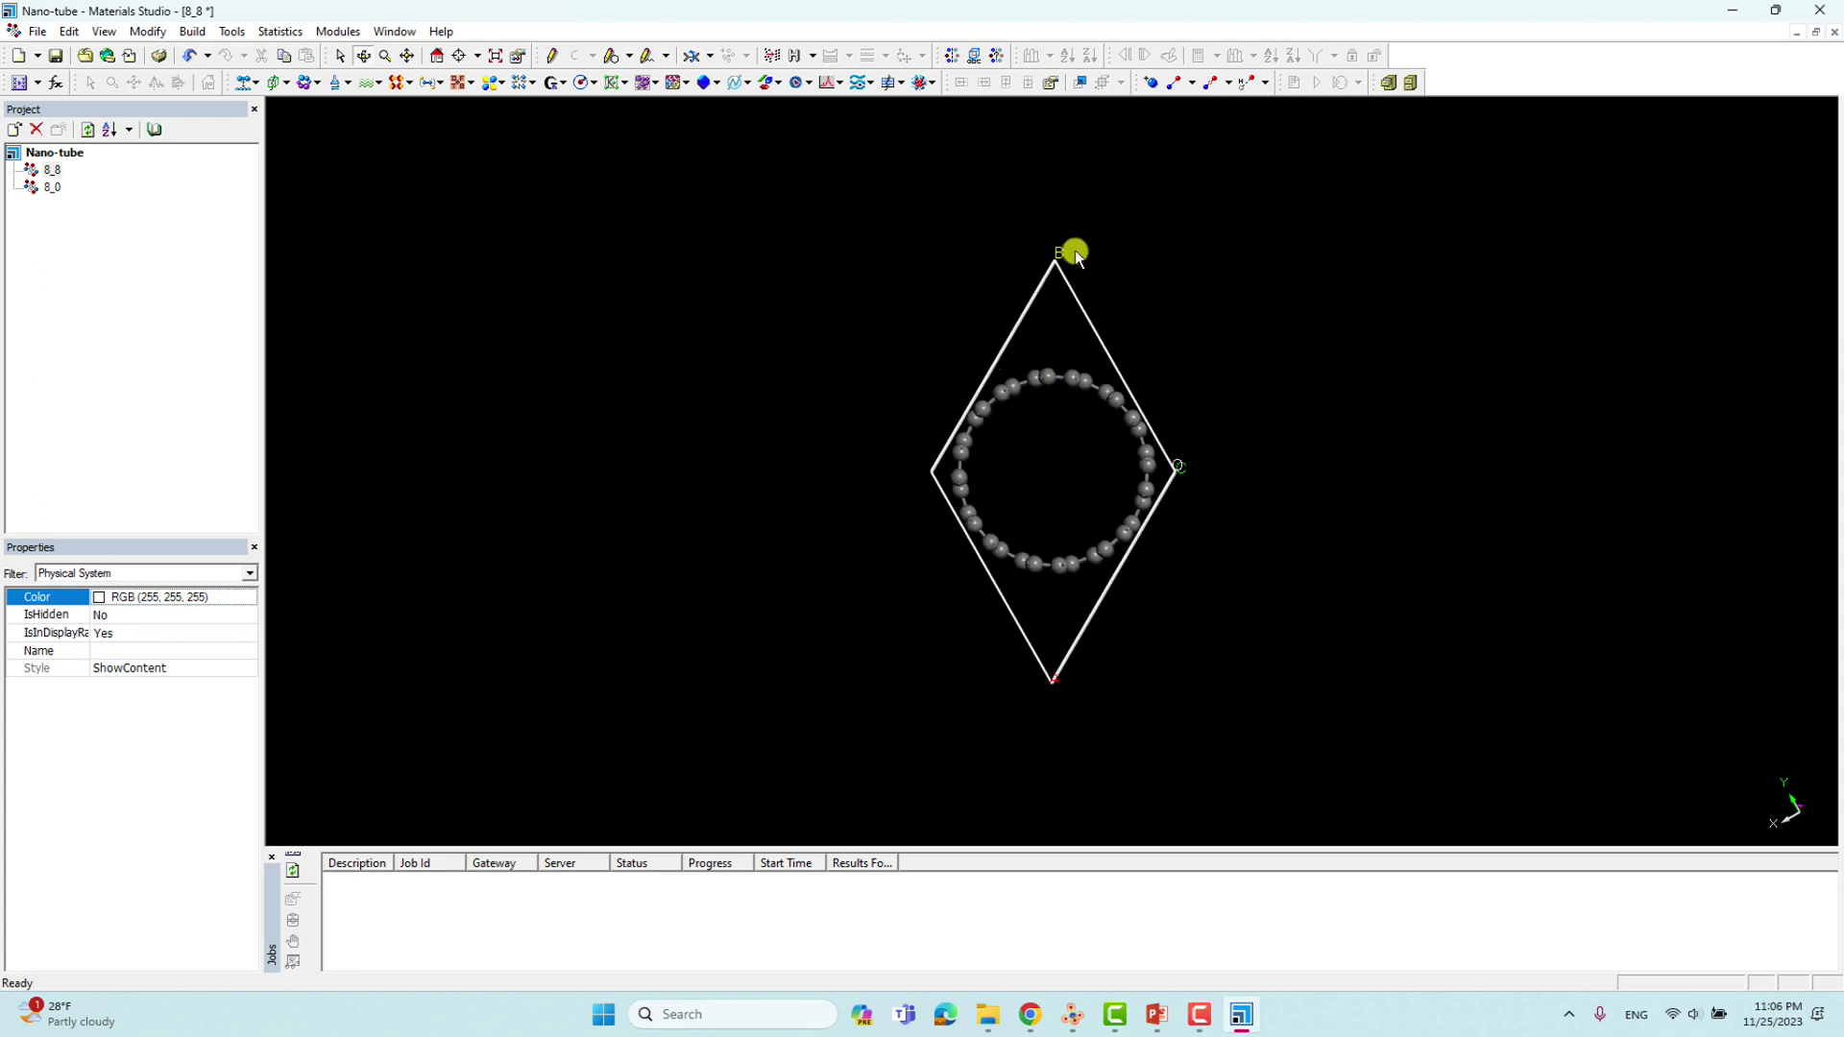
pyautogui.moveTo(1104, 282)
pyautogui.mouseDown(button='right')
pyautogui.moveTo(1062, 319)
pyautogui.moveTo(1099, 293)
pyautogui.mouseUp(button='right')
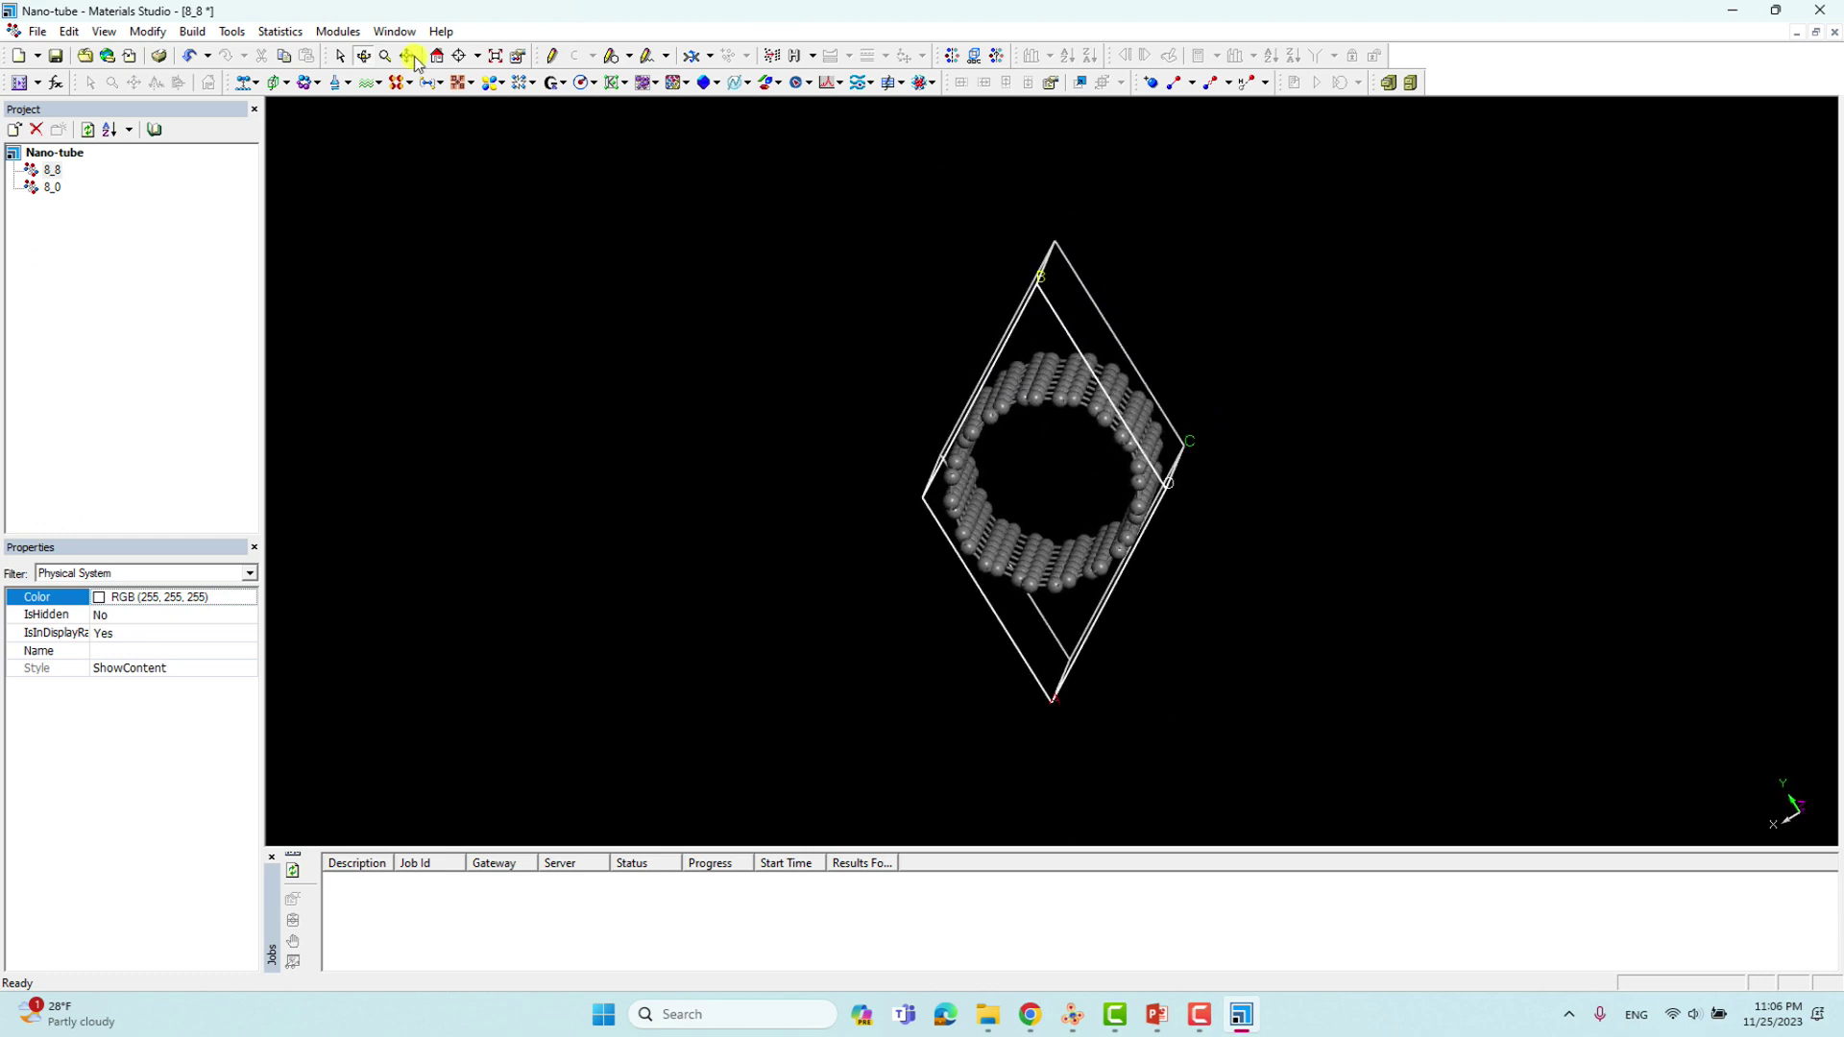
pyautogui.click(191, 35)
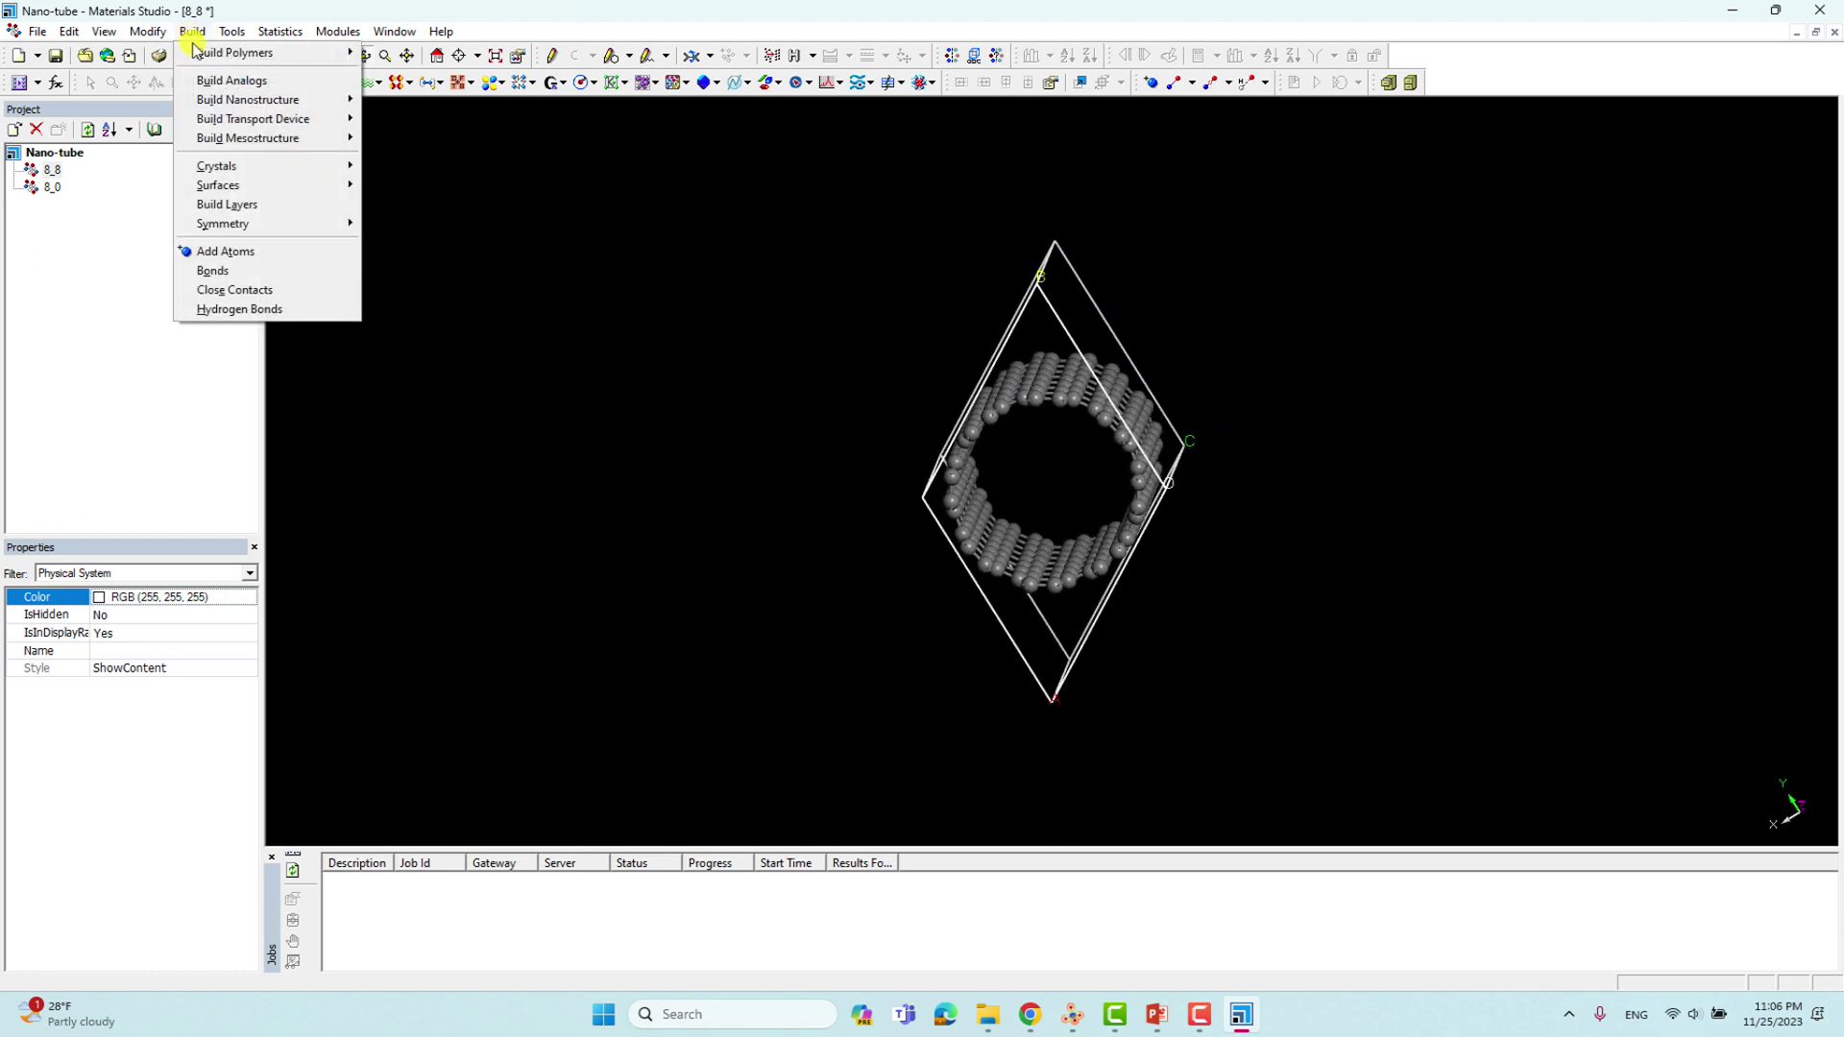
pyautogui.moveTo(236, 168)
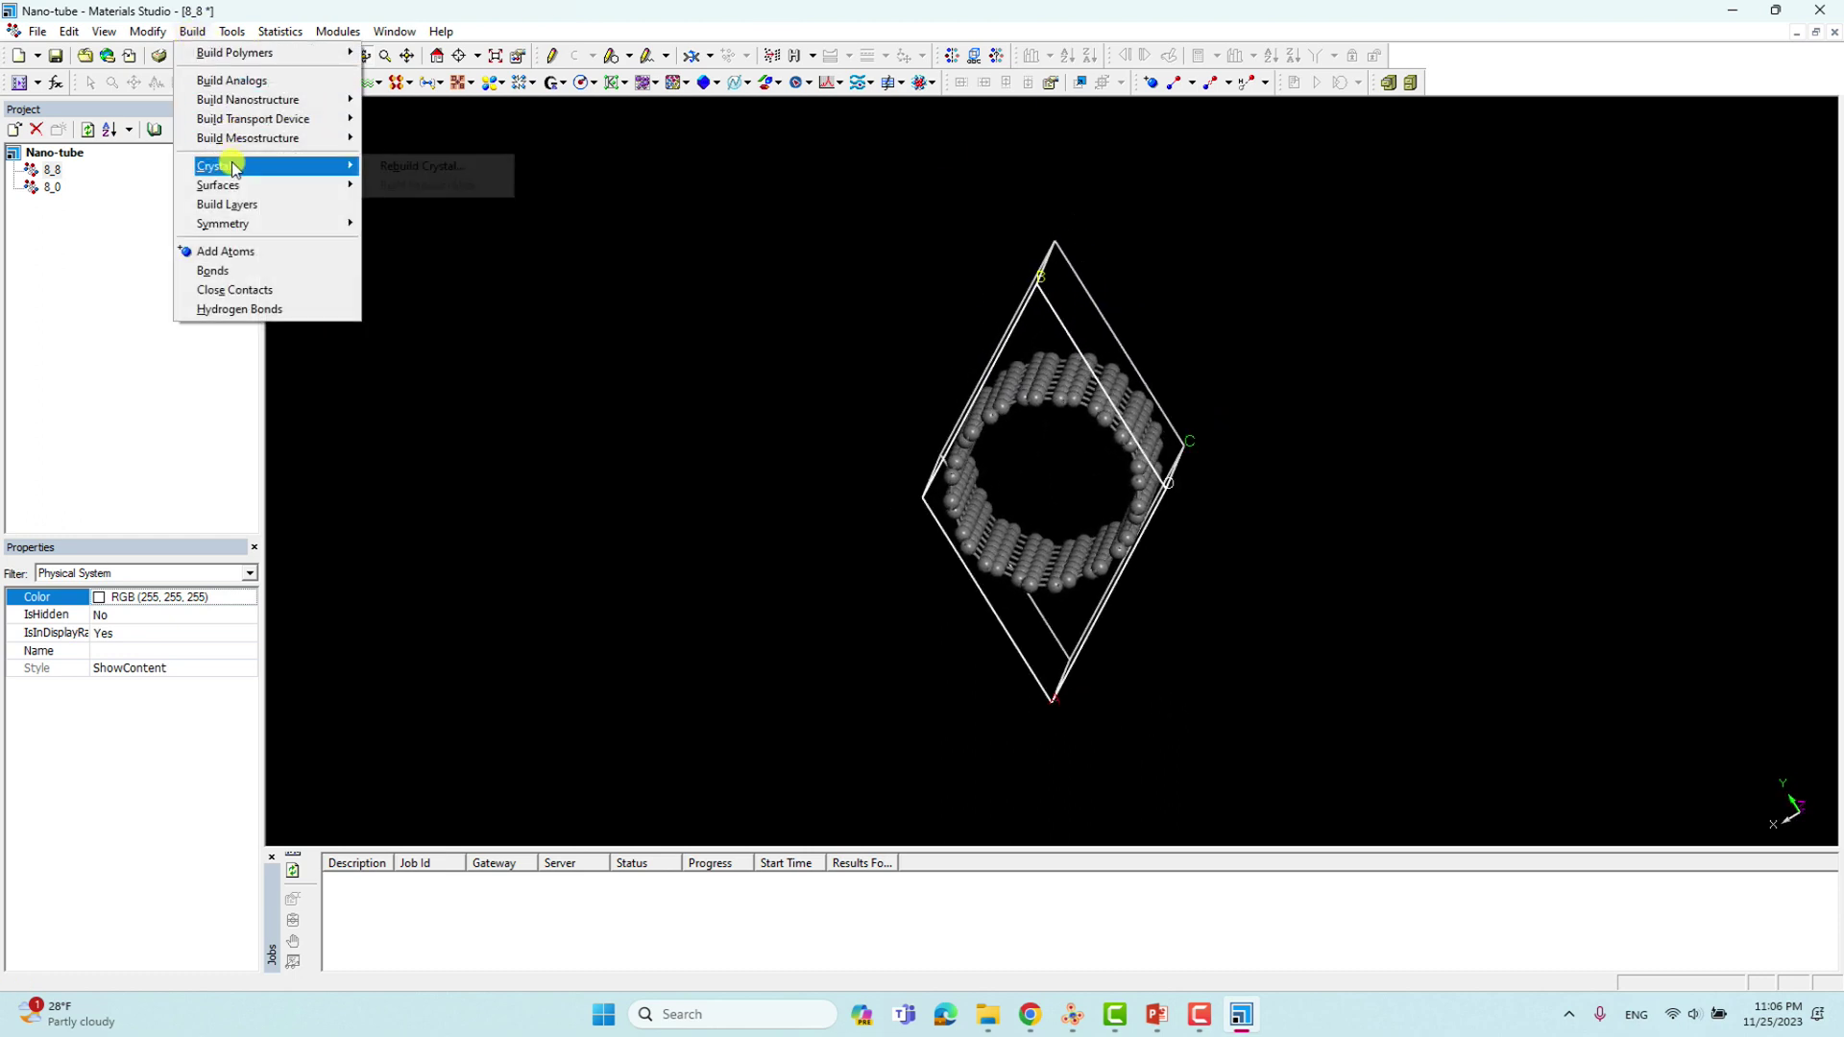
pyautogui.click(413, 166)
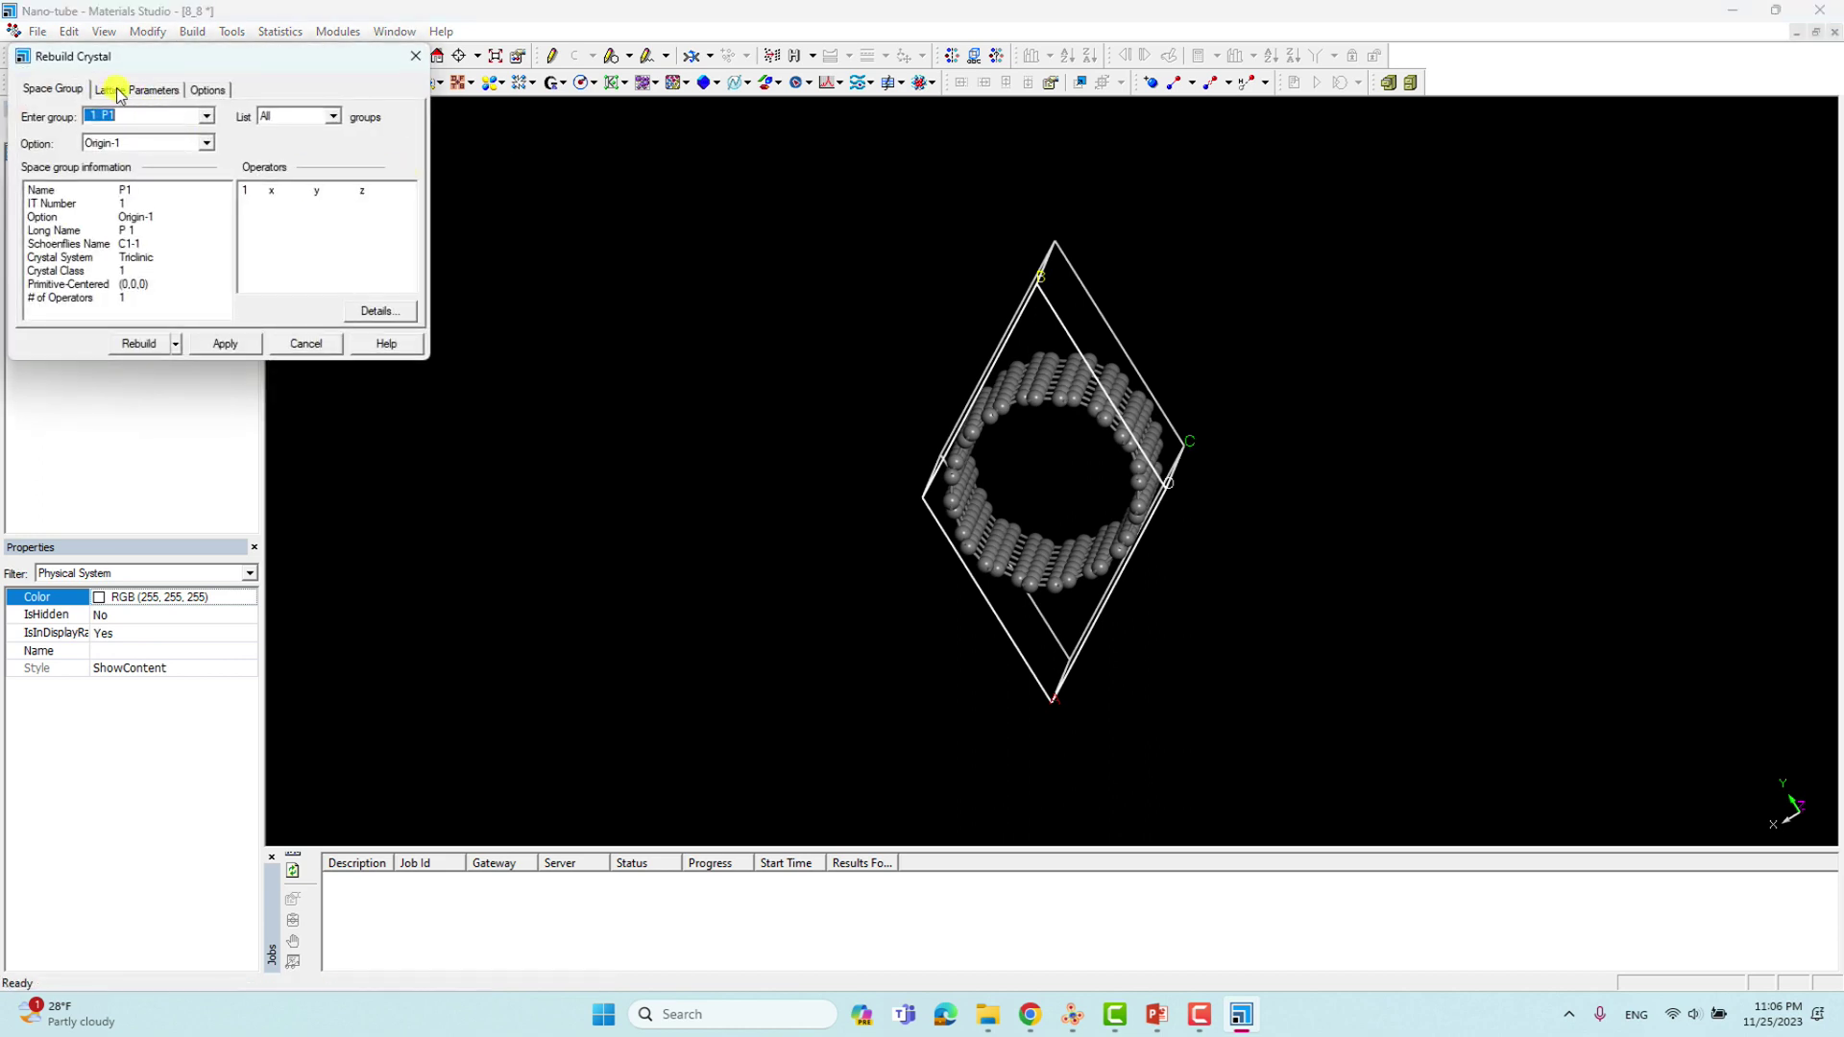
pyautogui.click(119, 90)
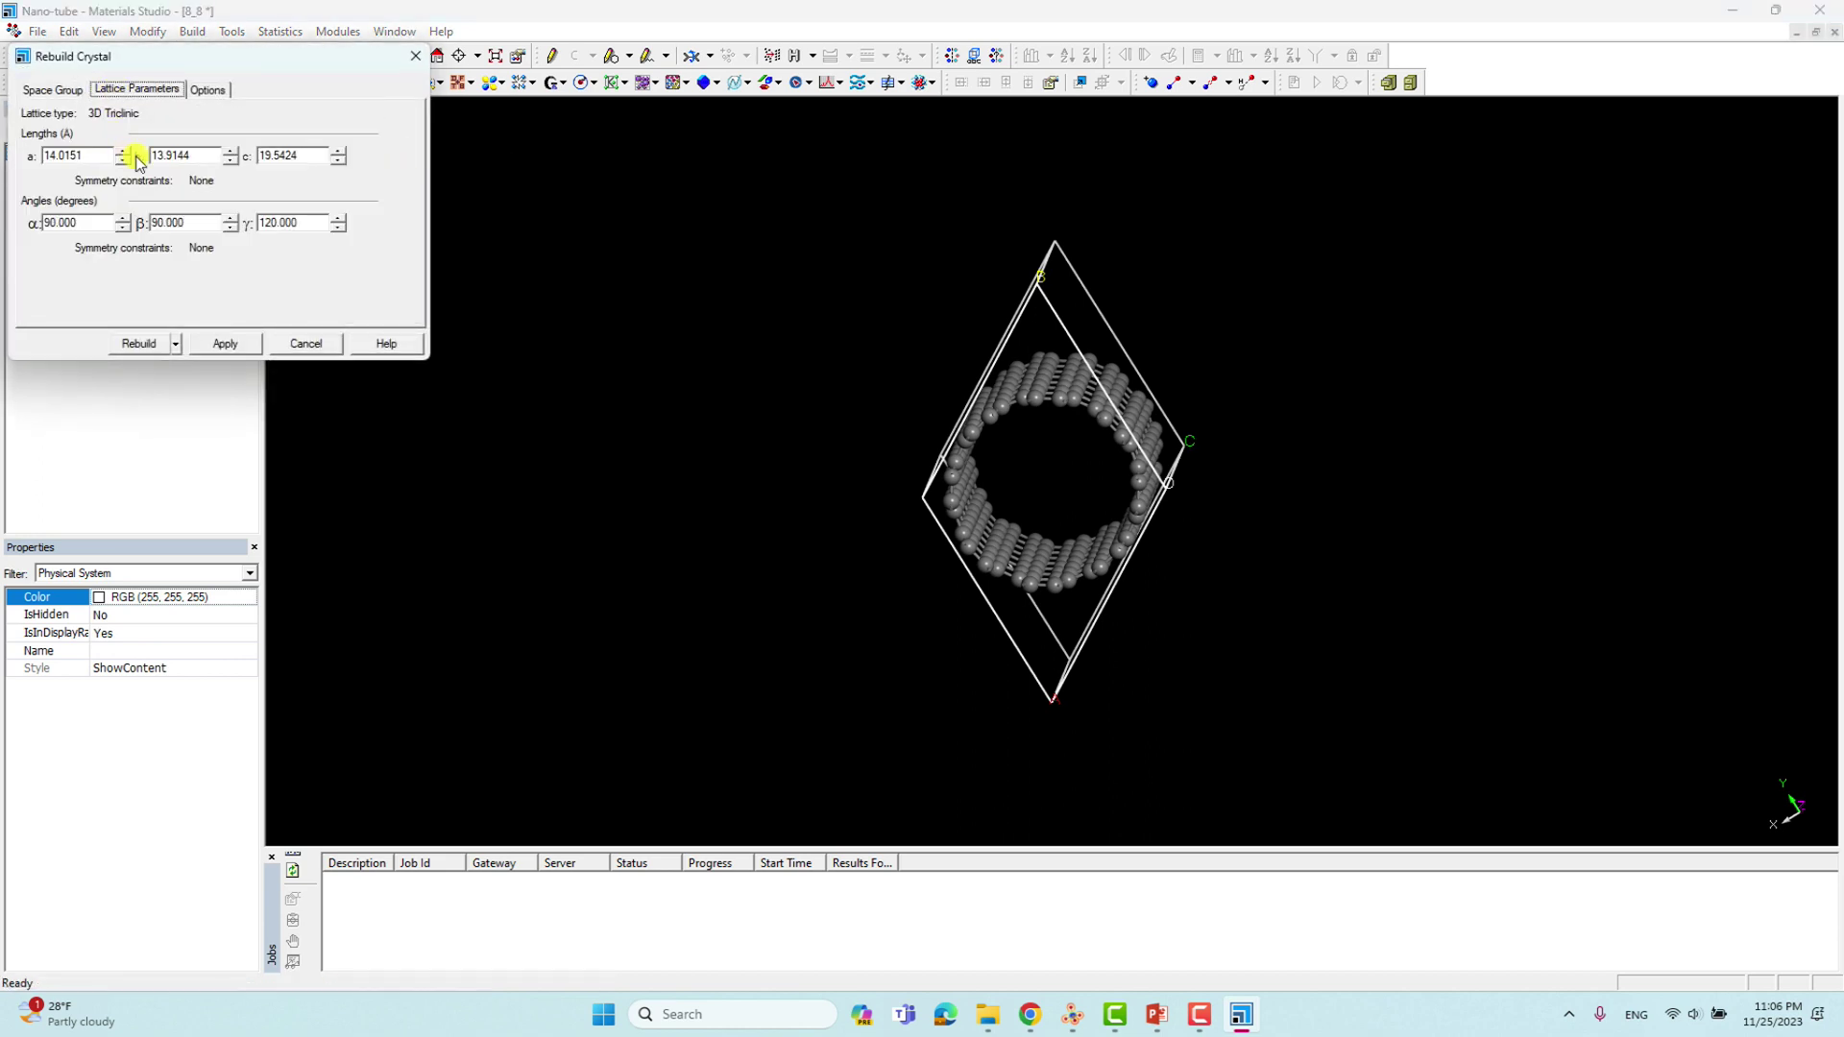
pyautogui.moveTo(197, 158); pyautogui.dragTo(130, 157)
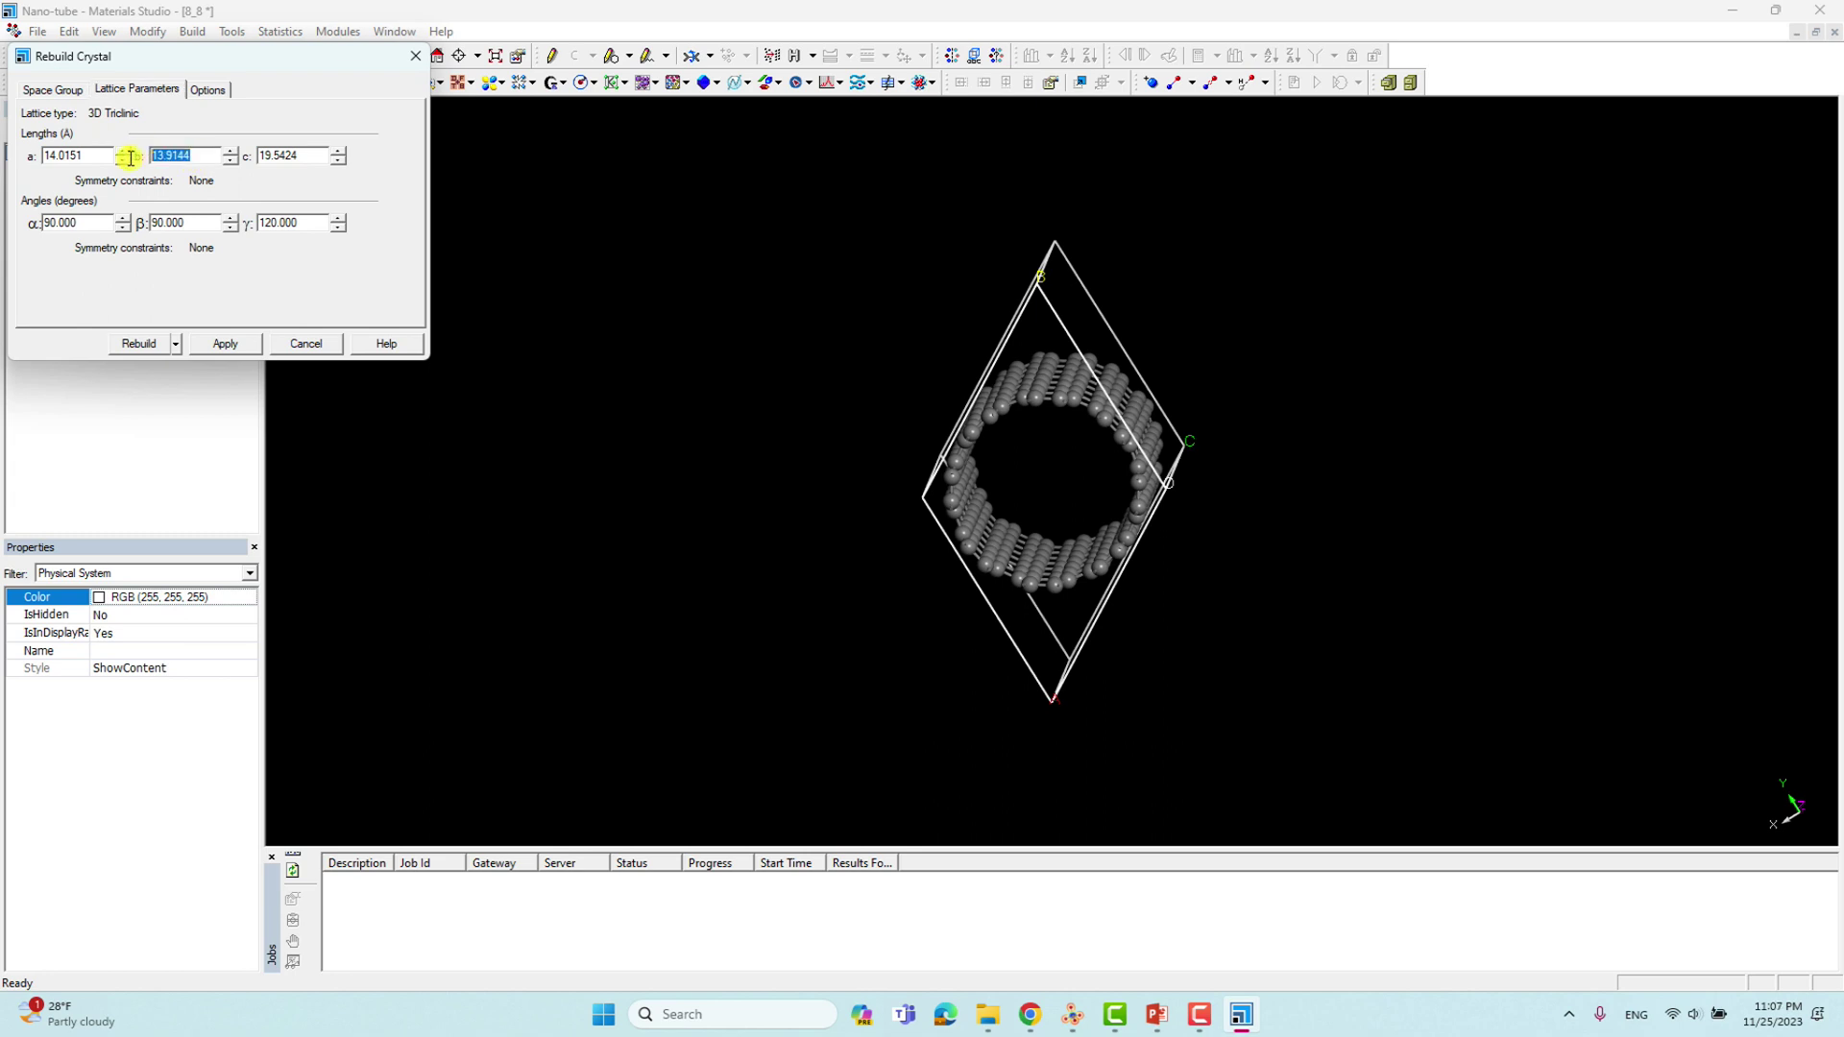
pyautogui.click(206, 156)
pyautogui.doubleClick(197, 159)
pyautogui.click(242, 344)
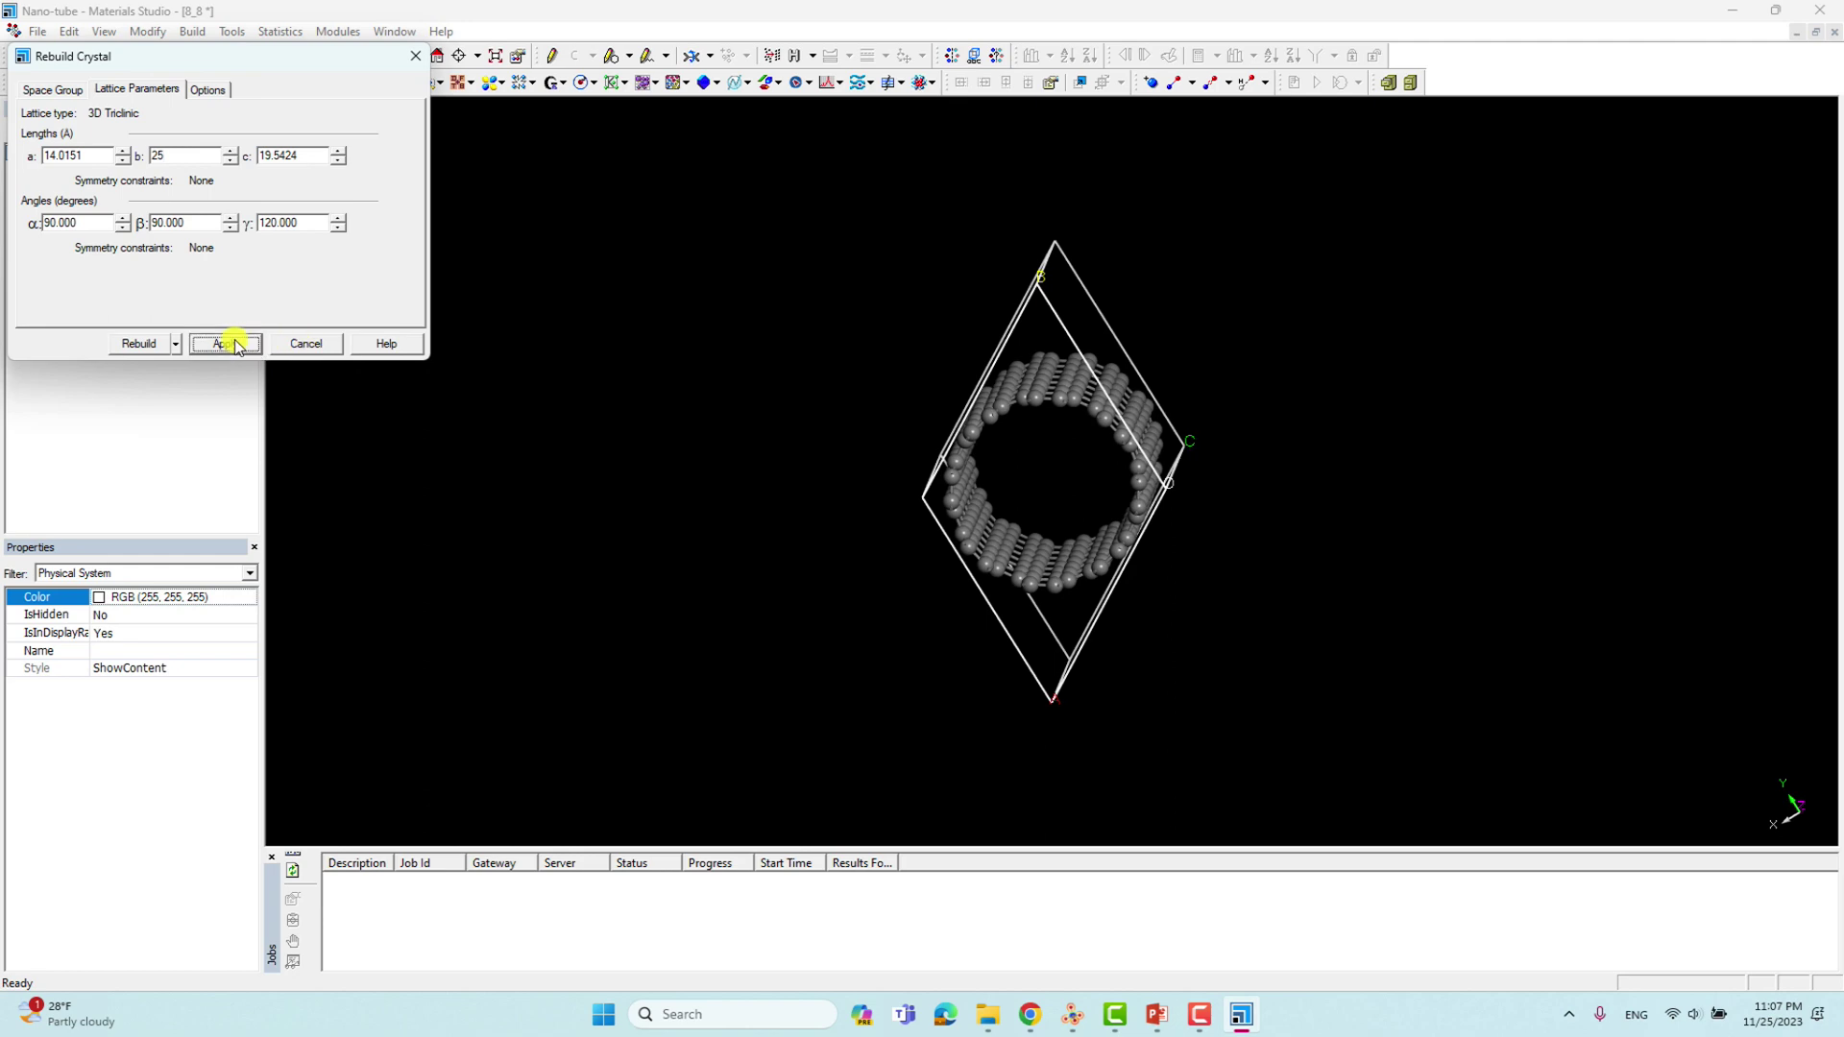
pyautogui.click(415, 56)
# Examine the 8_8 nanotube's position in the enlarged cell and the carbon ring pattern along its wall
pyautogui.moveTo(823, 401); pyautogui.dragTo(1153, 360)
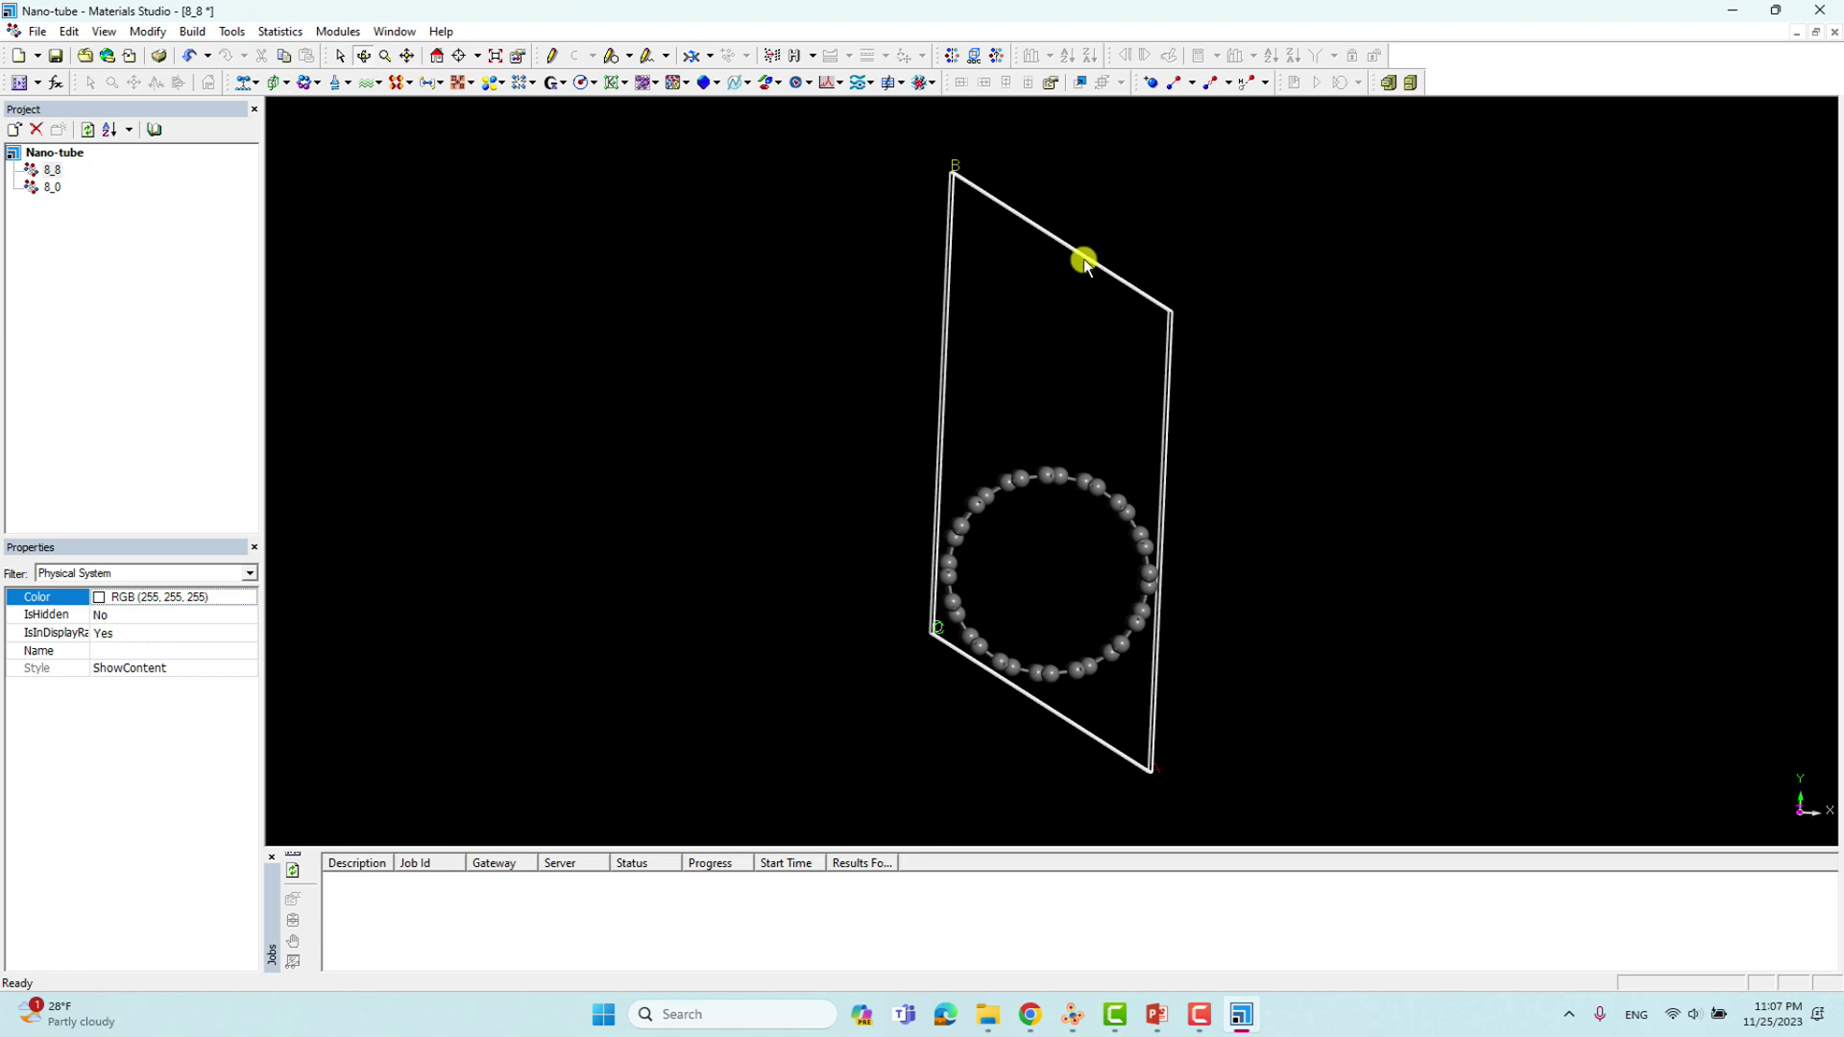
pyautogui.moveTo(1185, 440); pyautogui.dragTo(869, 487)
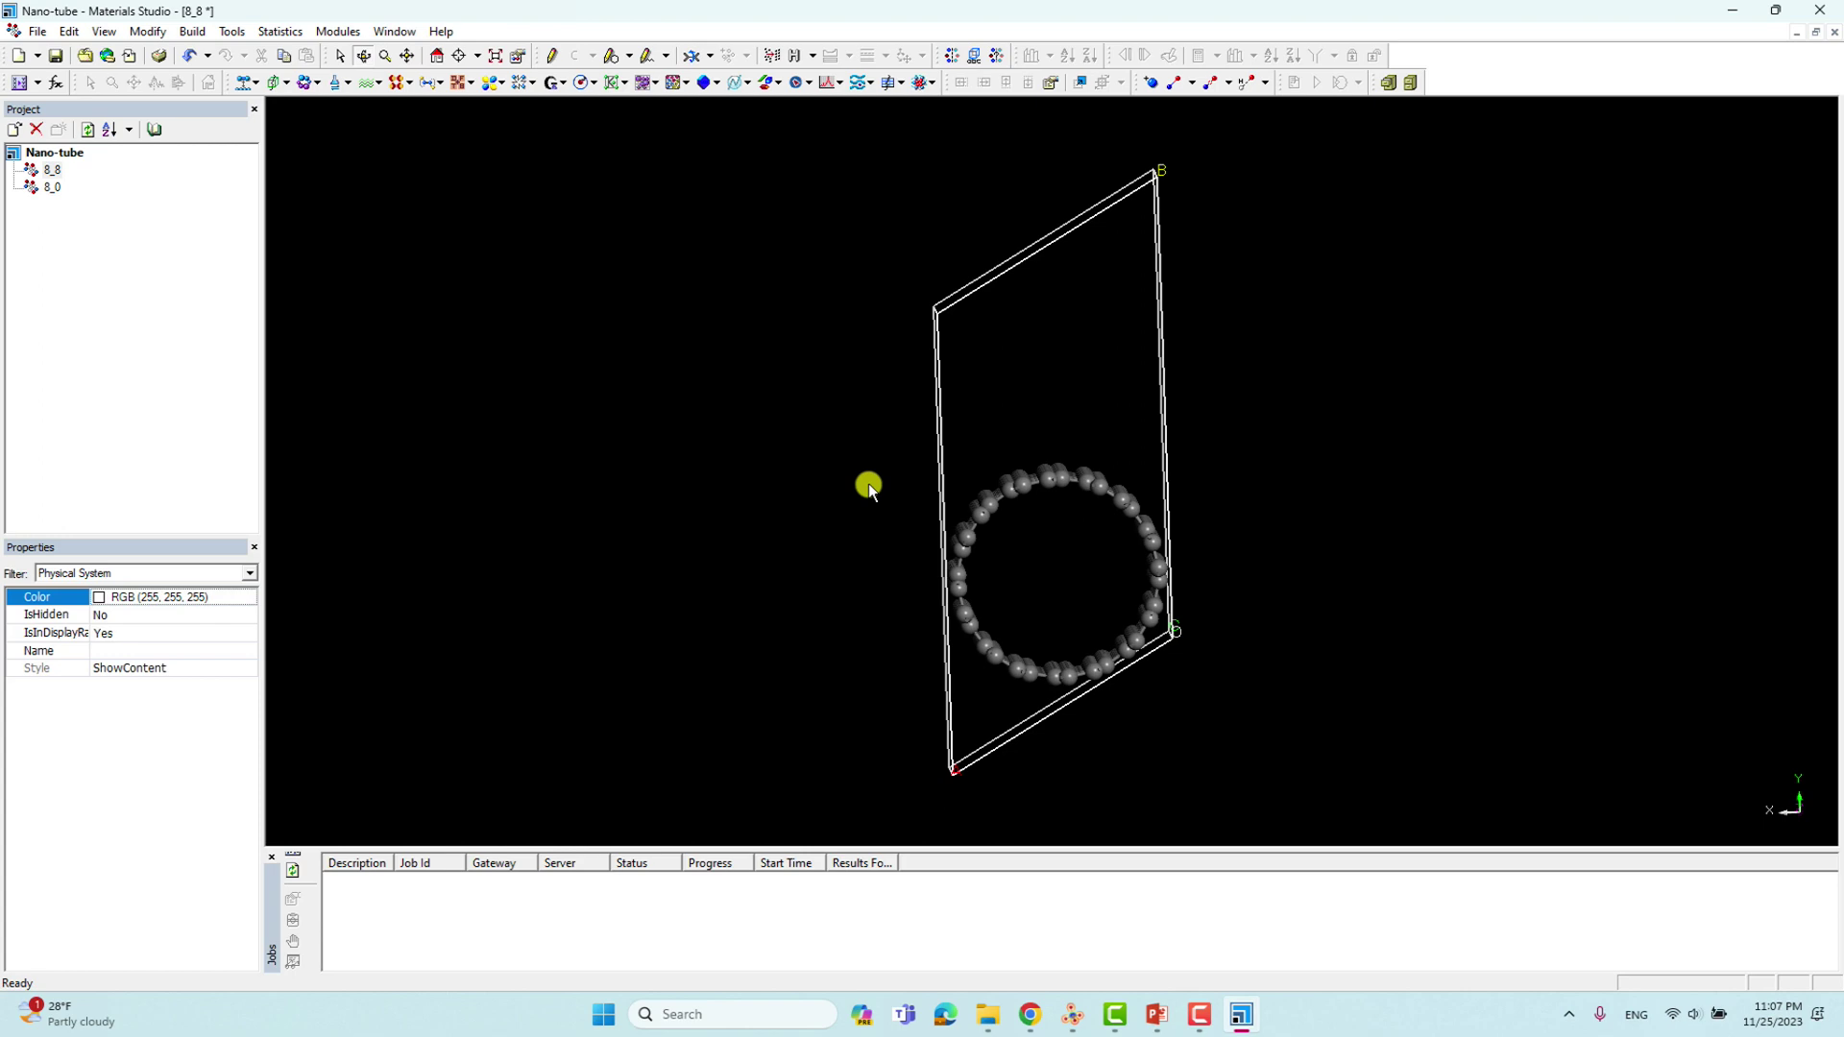
pyautogui.moveTo(1037, 470); pyautogui.dragTo(1035, 544)
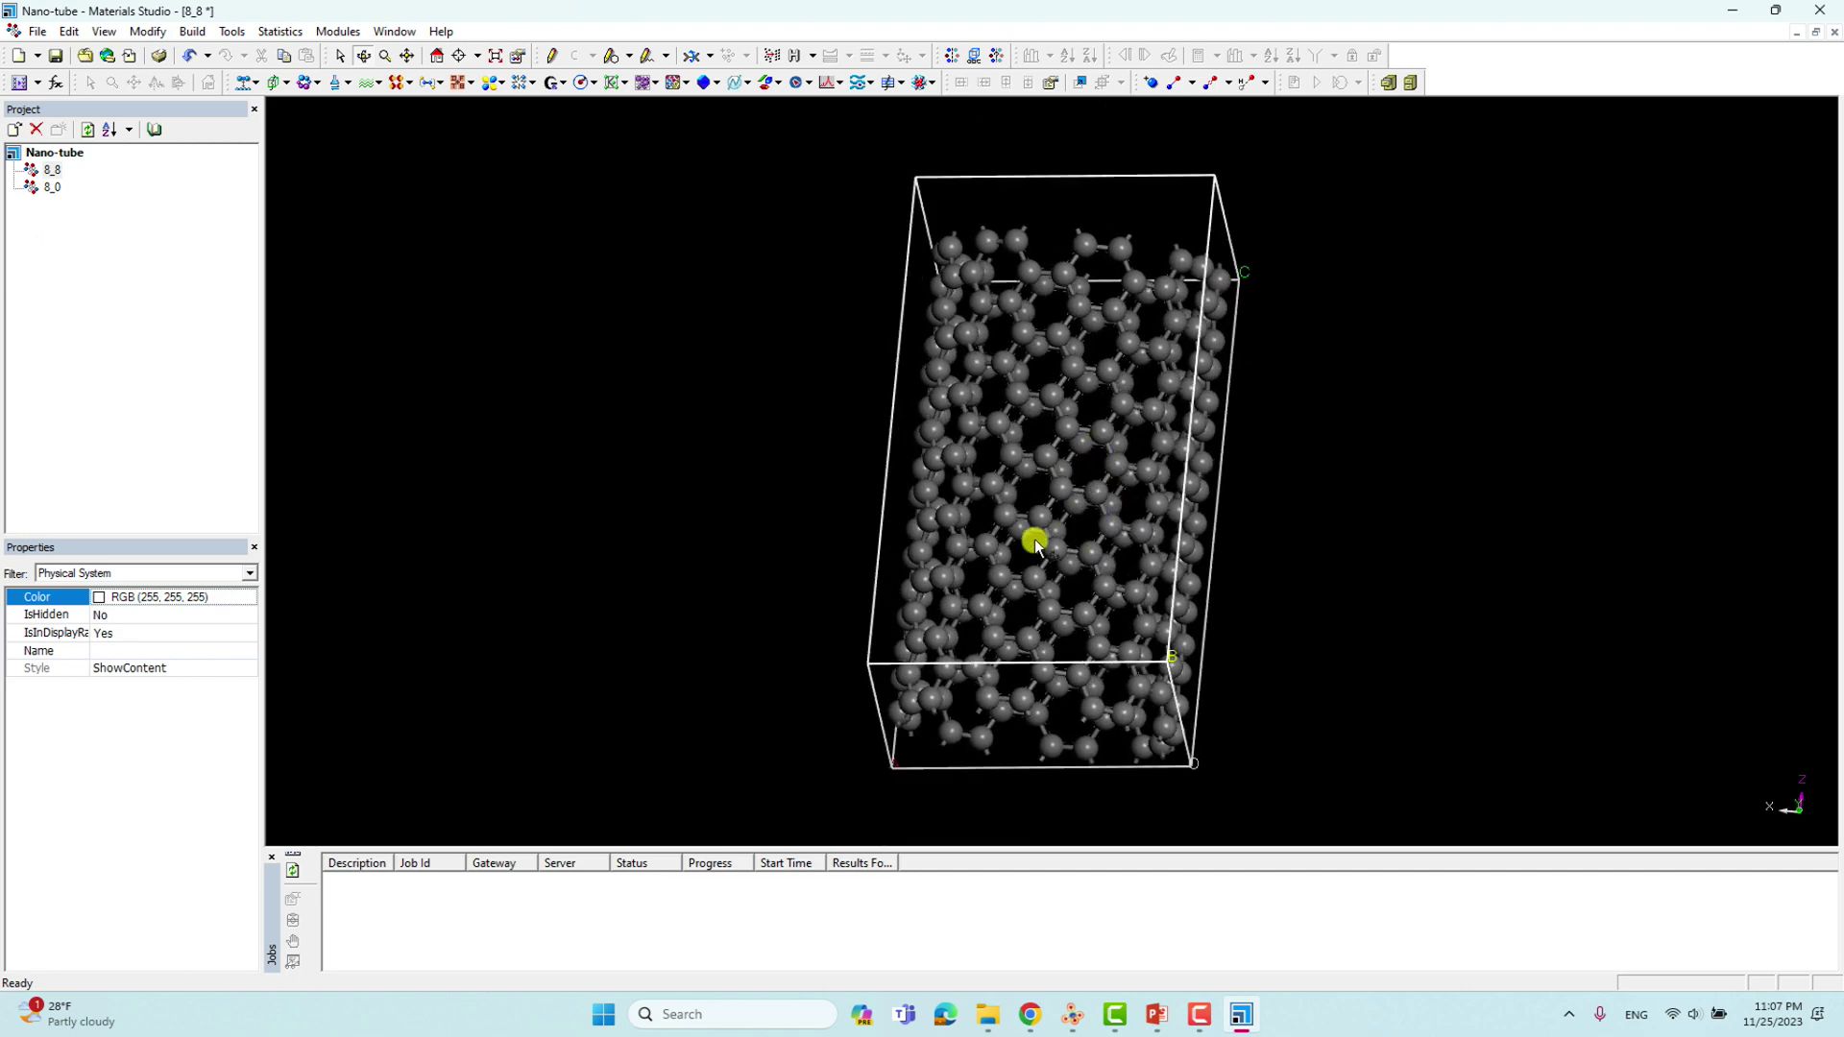
pyautogui.moveTo(1040, 475); pyautogui.dragTo(1026, 478)
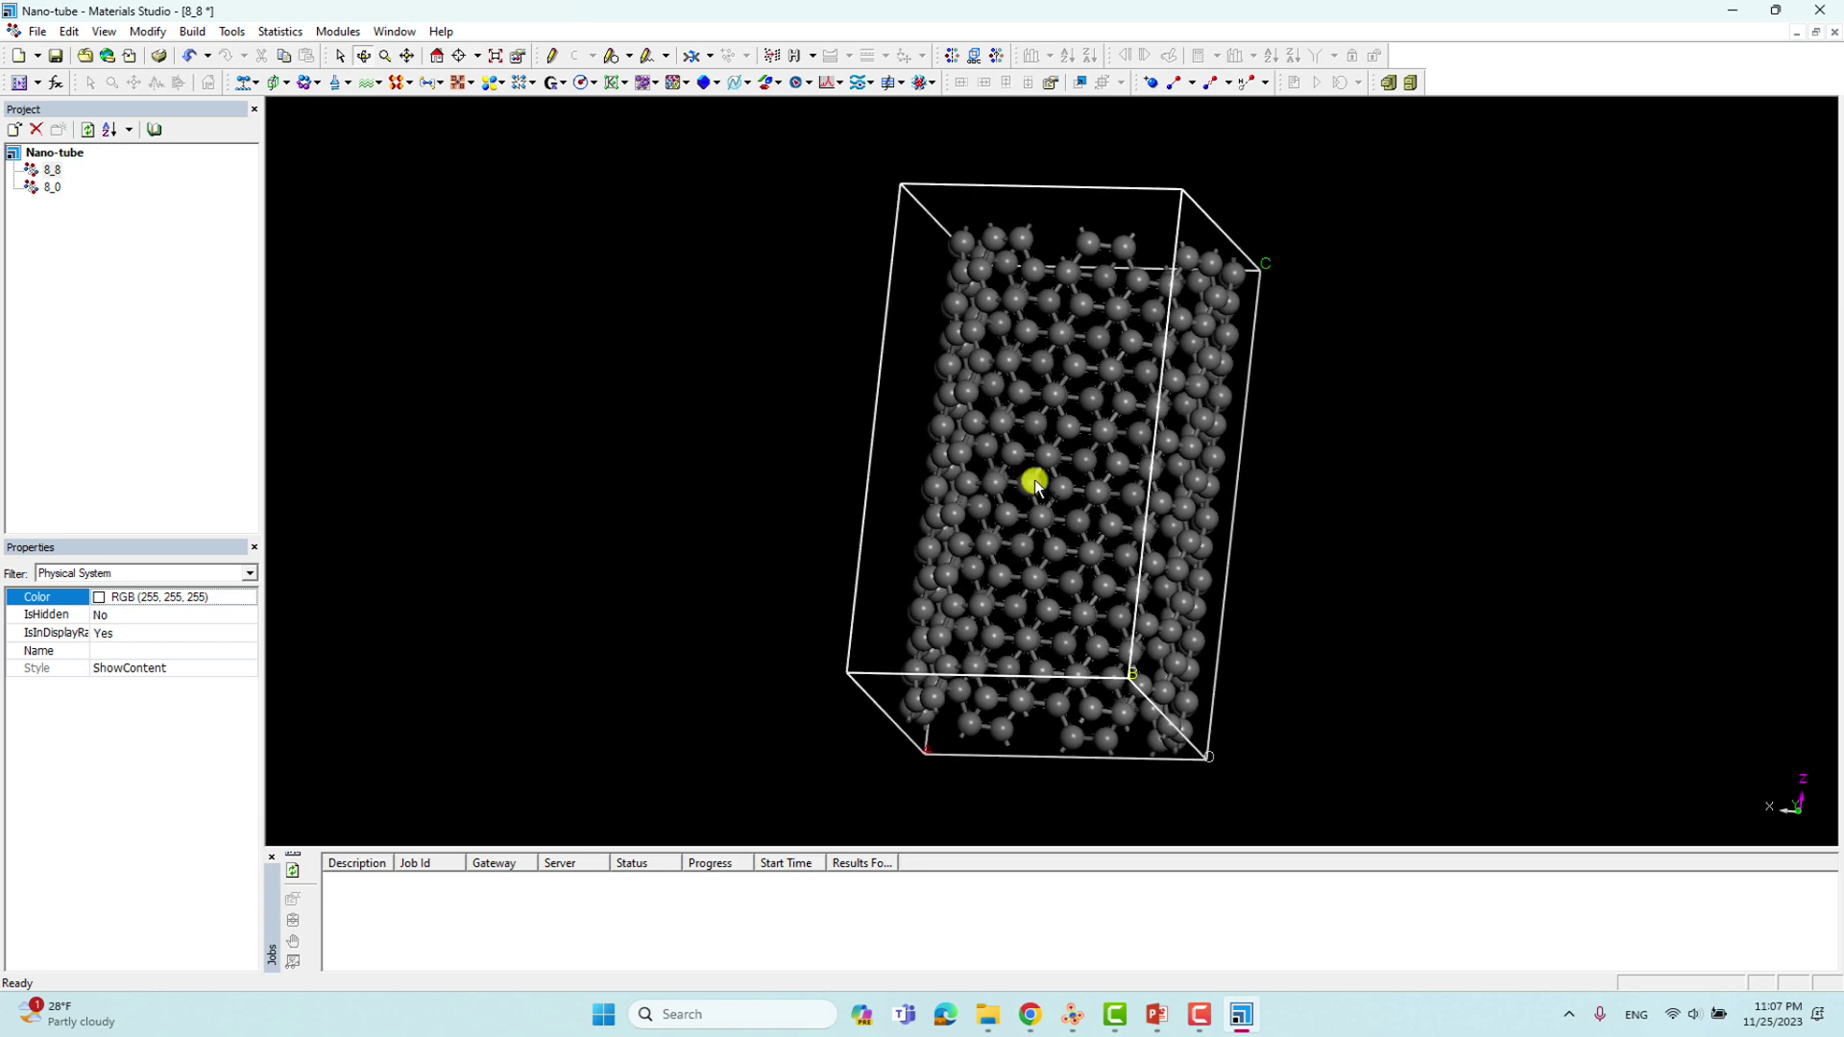
pyautogui.moveTo(1026, 482)
pyautogui.mouseDown()
pyautogui.moveTo(1071, 480)
pyautogui.moveTo(1052, 484)
pyautogui.mouseUp()
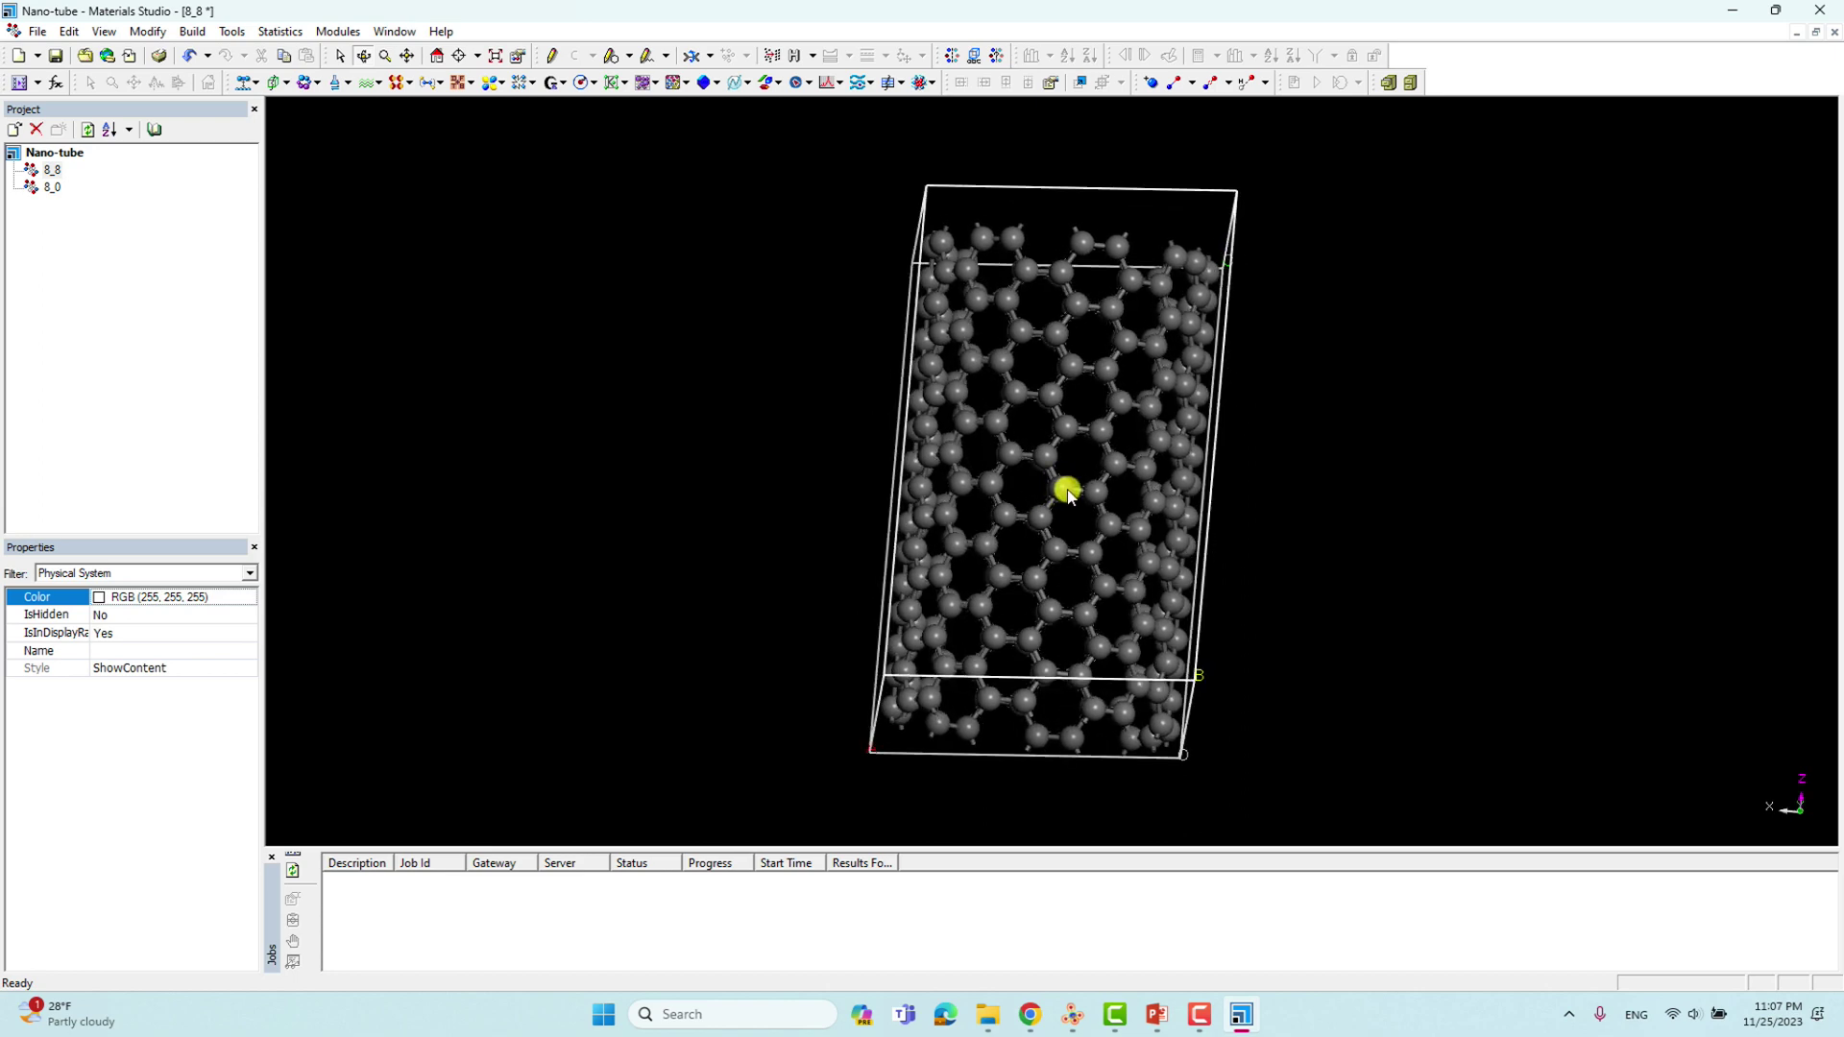
pyautogui.click(1072, 492)
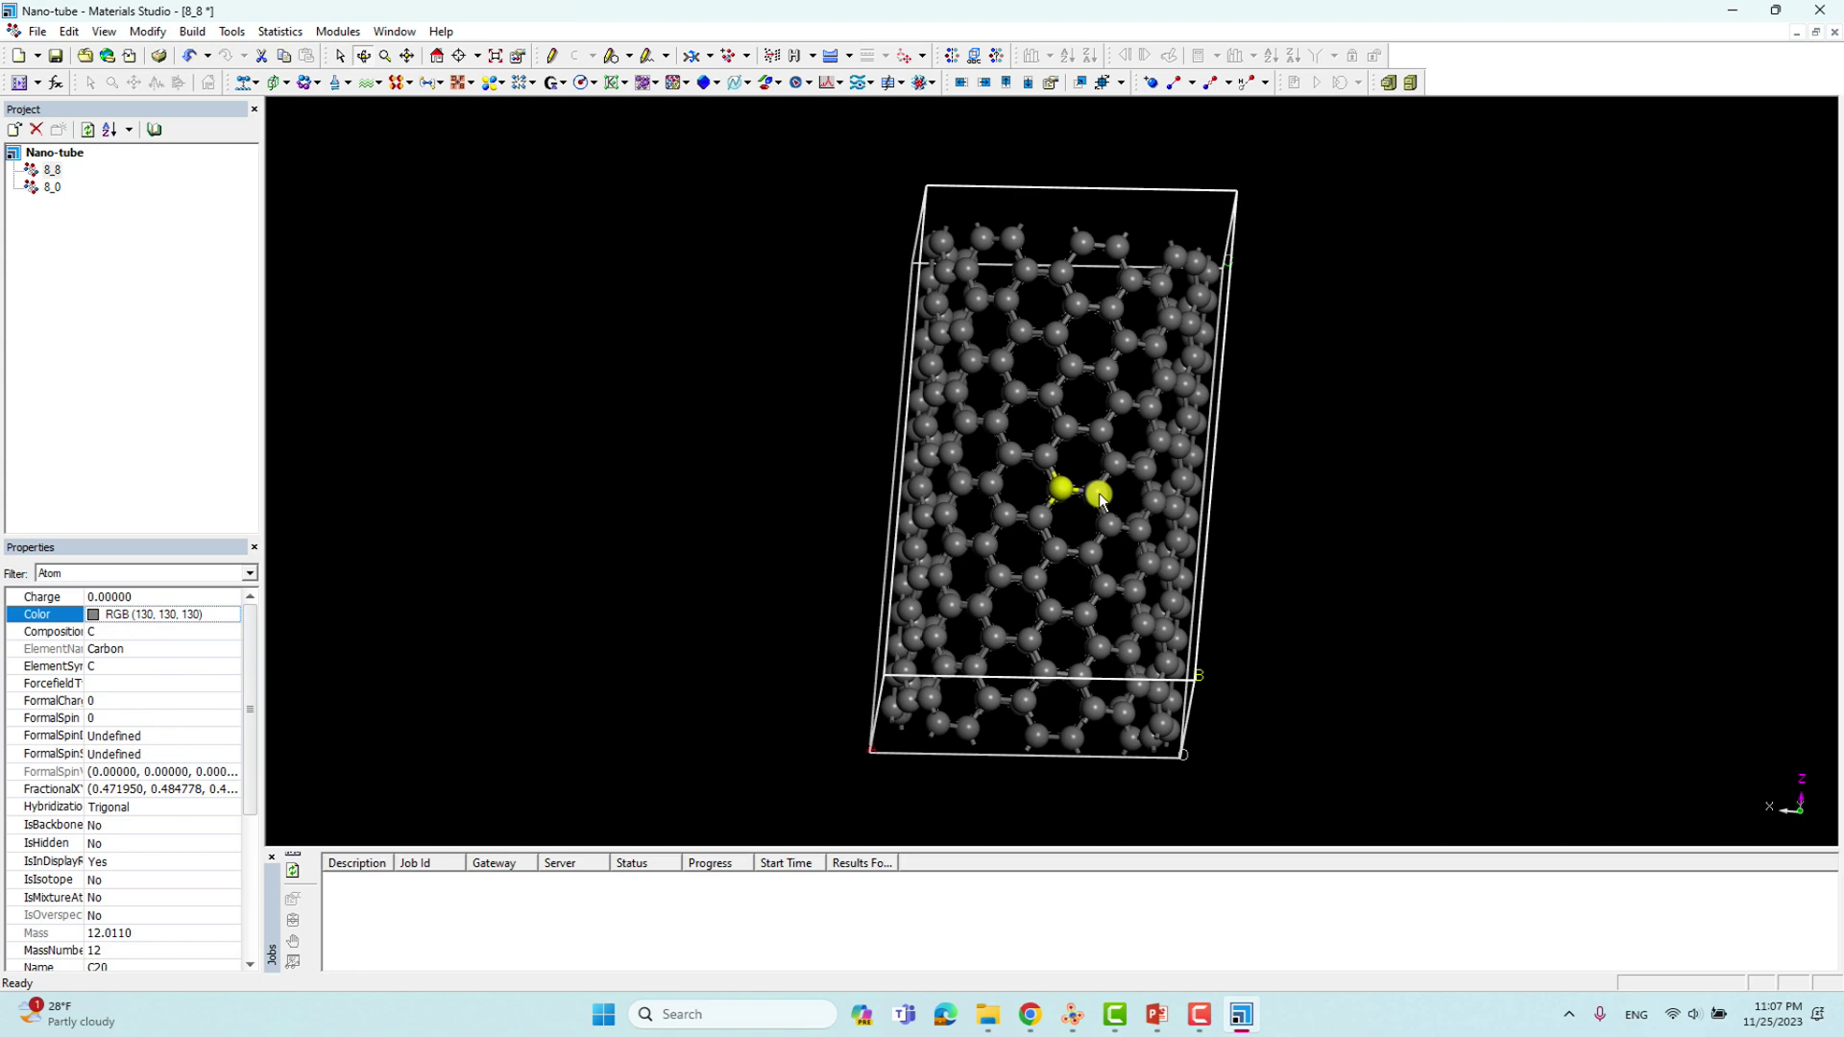
pyautogui.moveTo(1103, 499); pyautogui.dragTo(1093, 494)
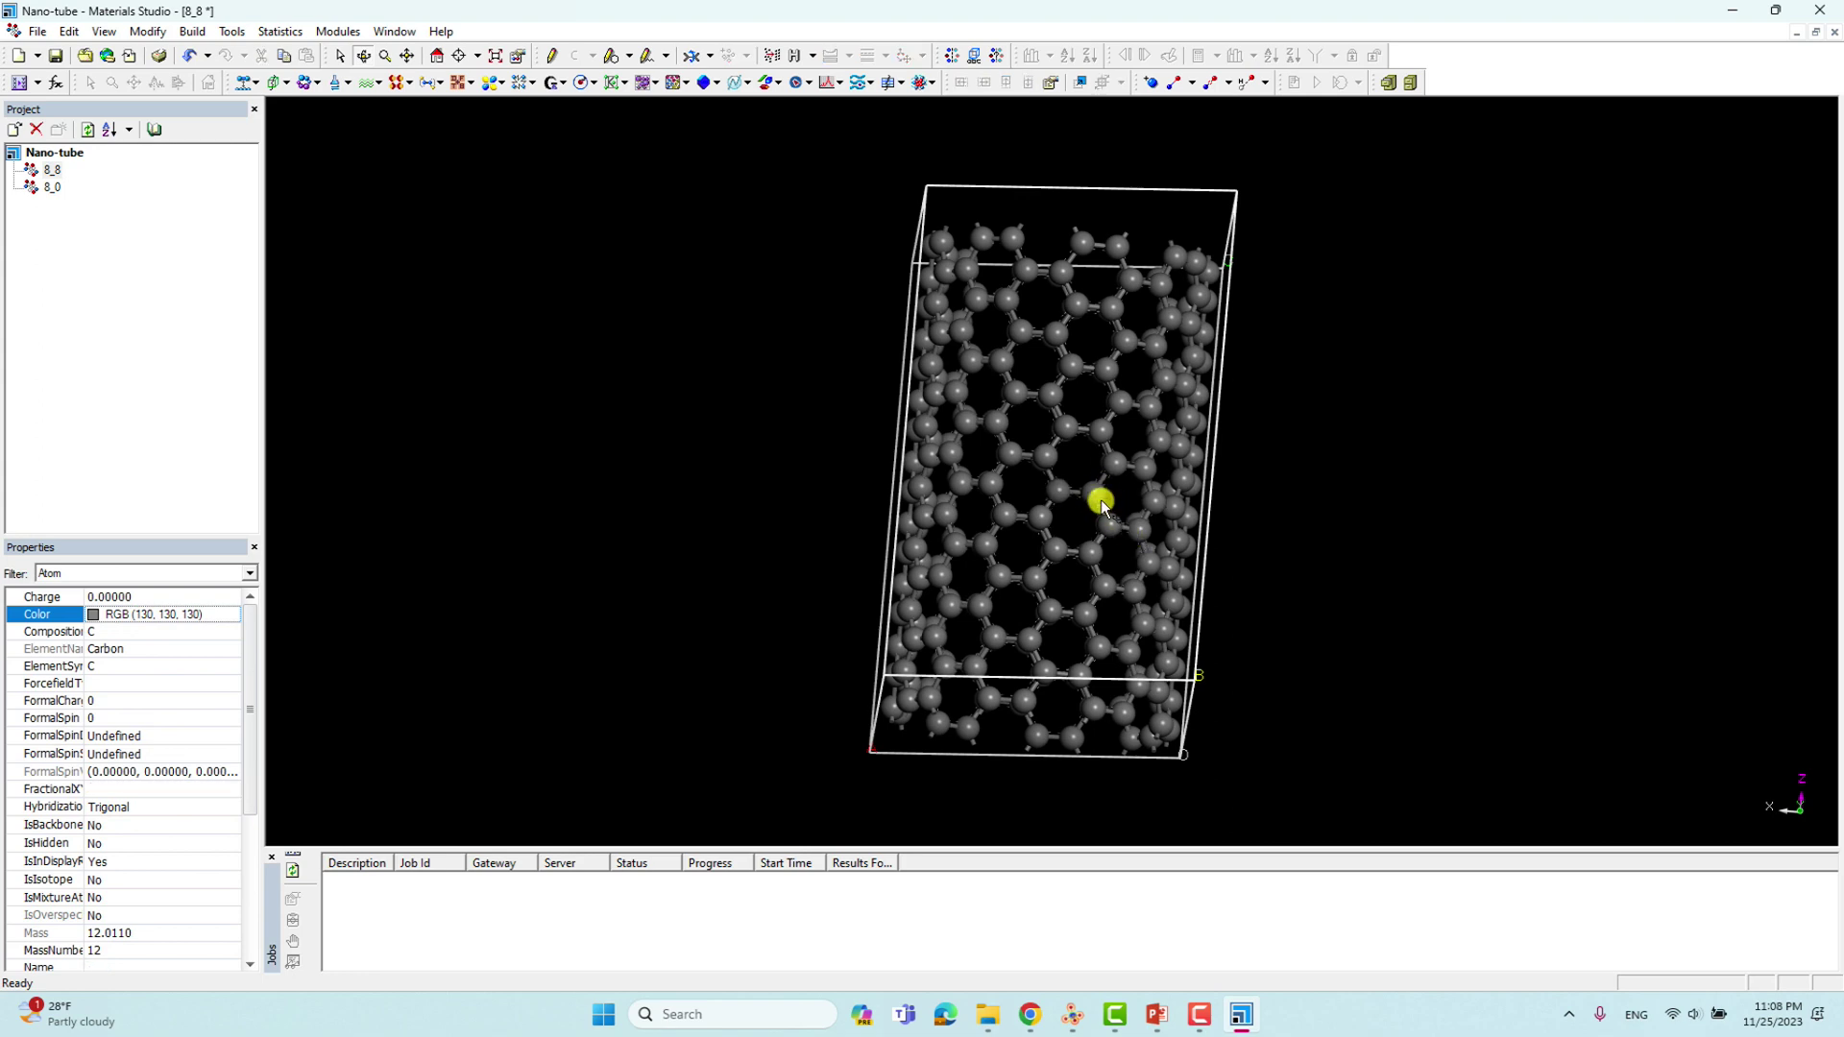
pyautogui.click(1101, 499)
pyautogui.moveTo(1092, 559); pyautogui.dragTo(1063, 510, button='right')
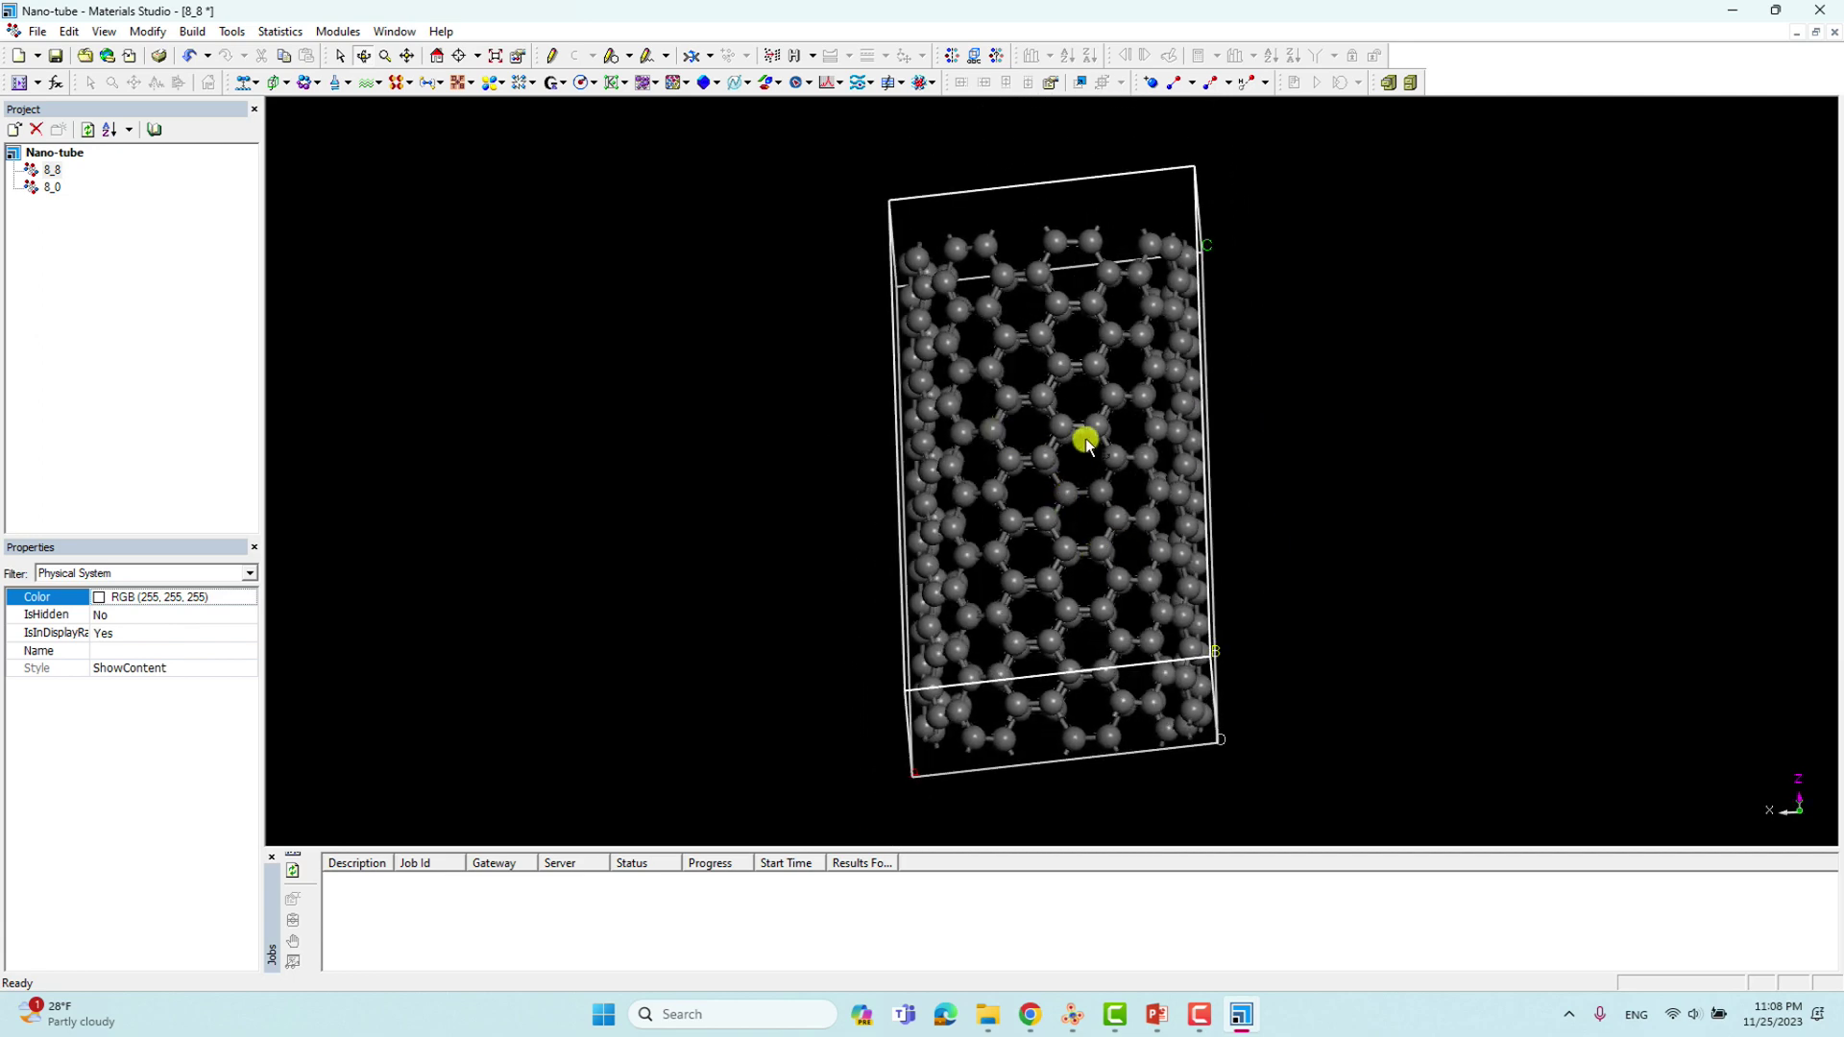
# Change the four carbon atoms surrounding the gap at the centre of the 8_8 nanotube's wall to nitrogen
pyautogui.click(1046, 522)
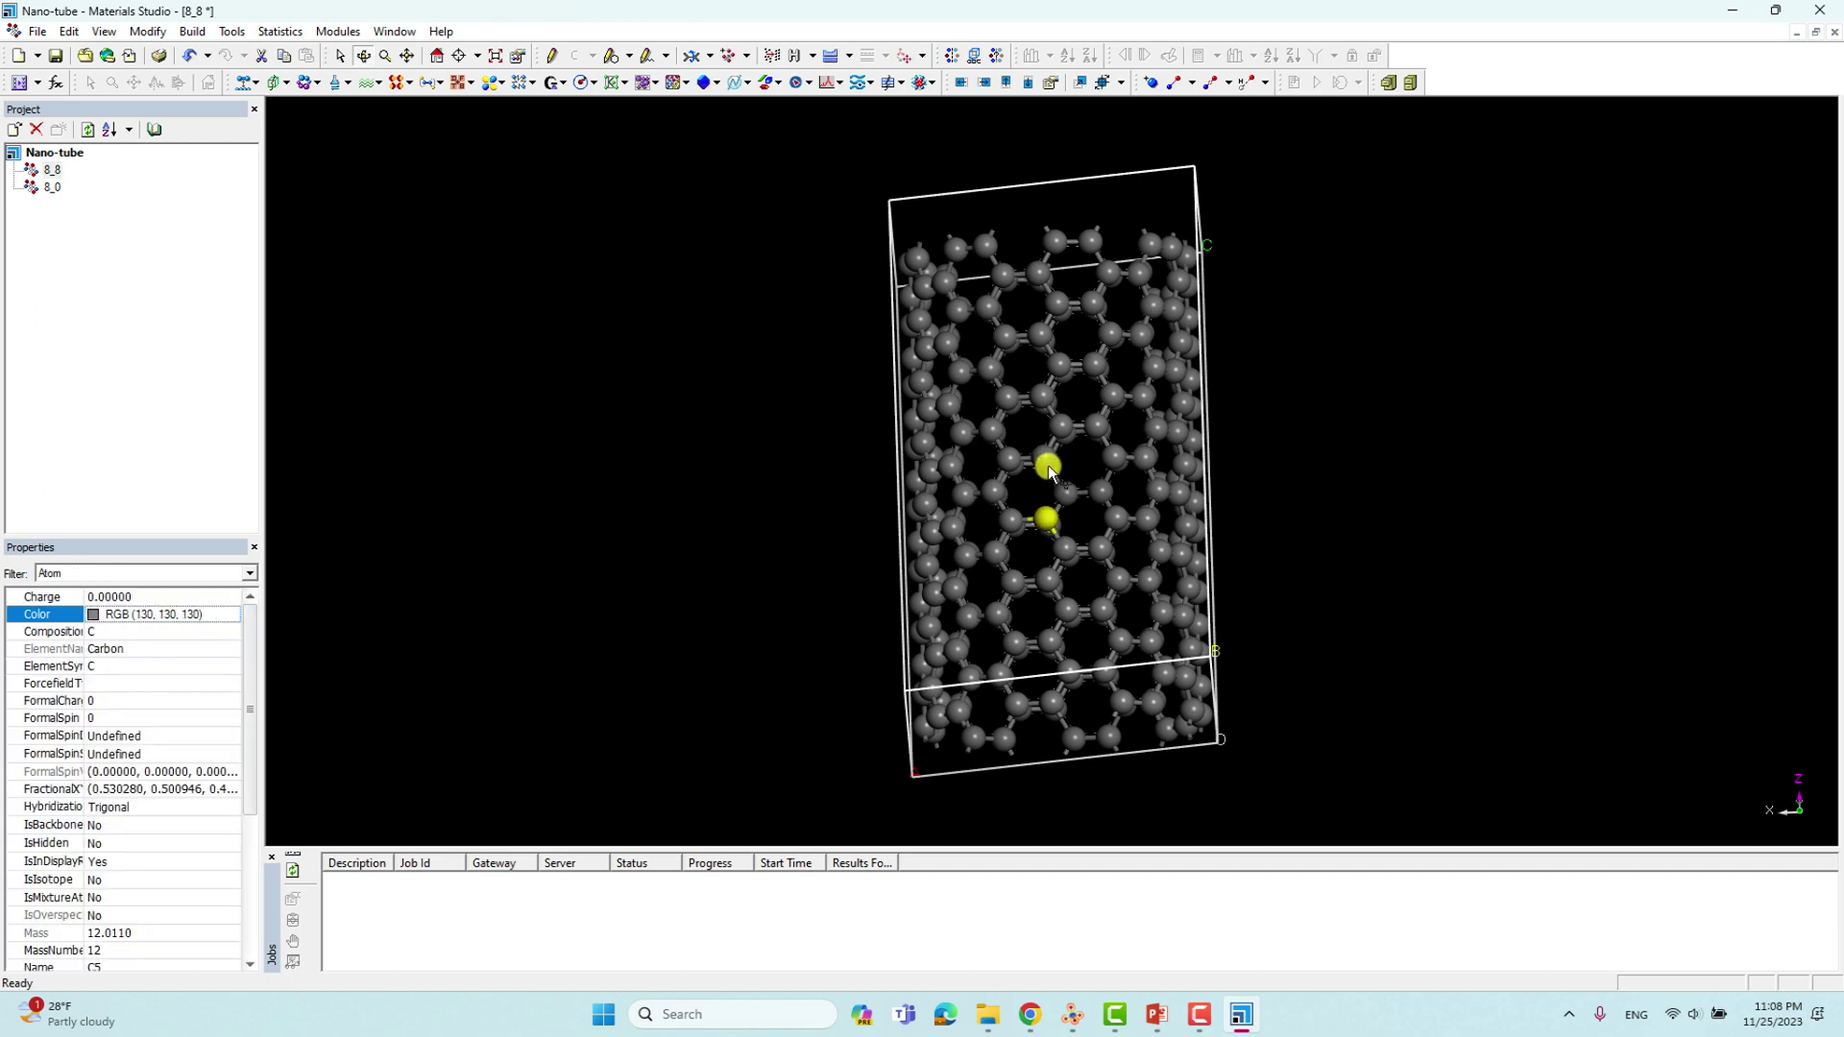
pyautogui.keyDown('shift'); pyautogui.click(1049, 477); pyautogui.keyUp('shift')
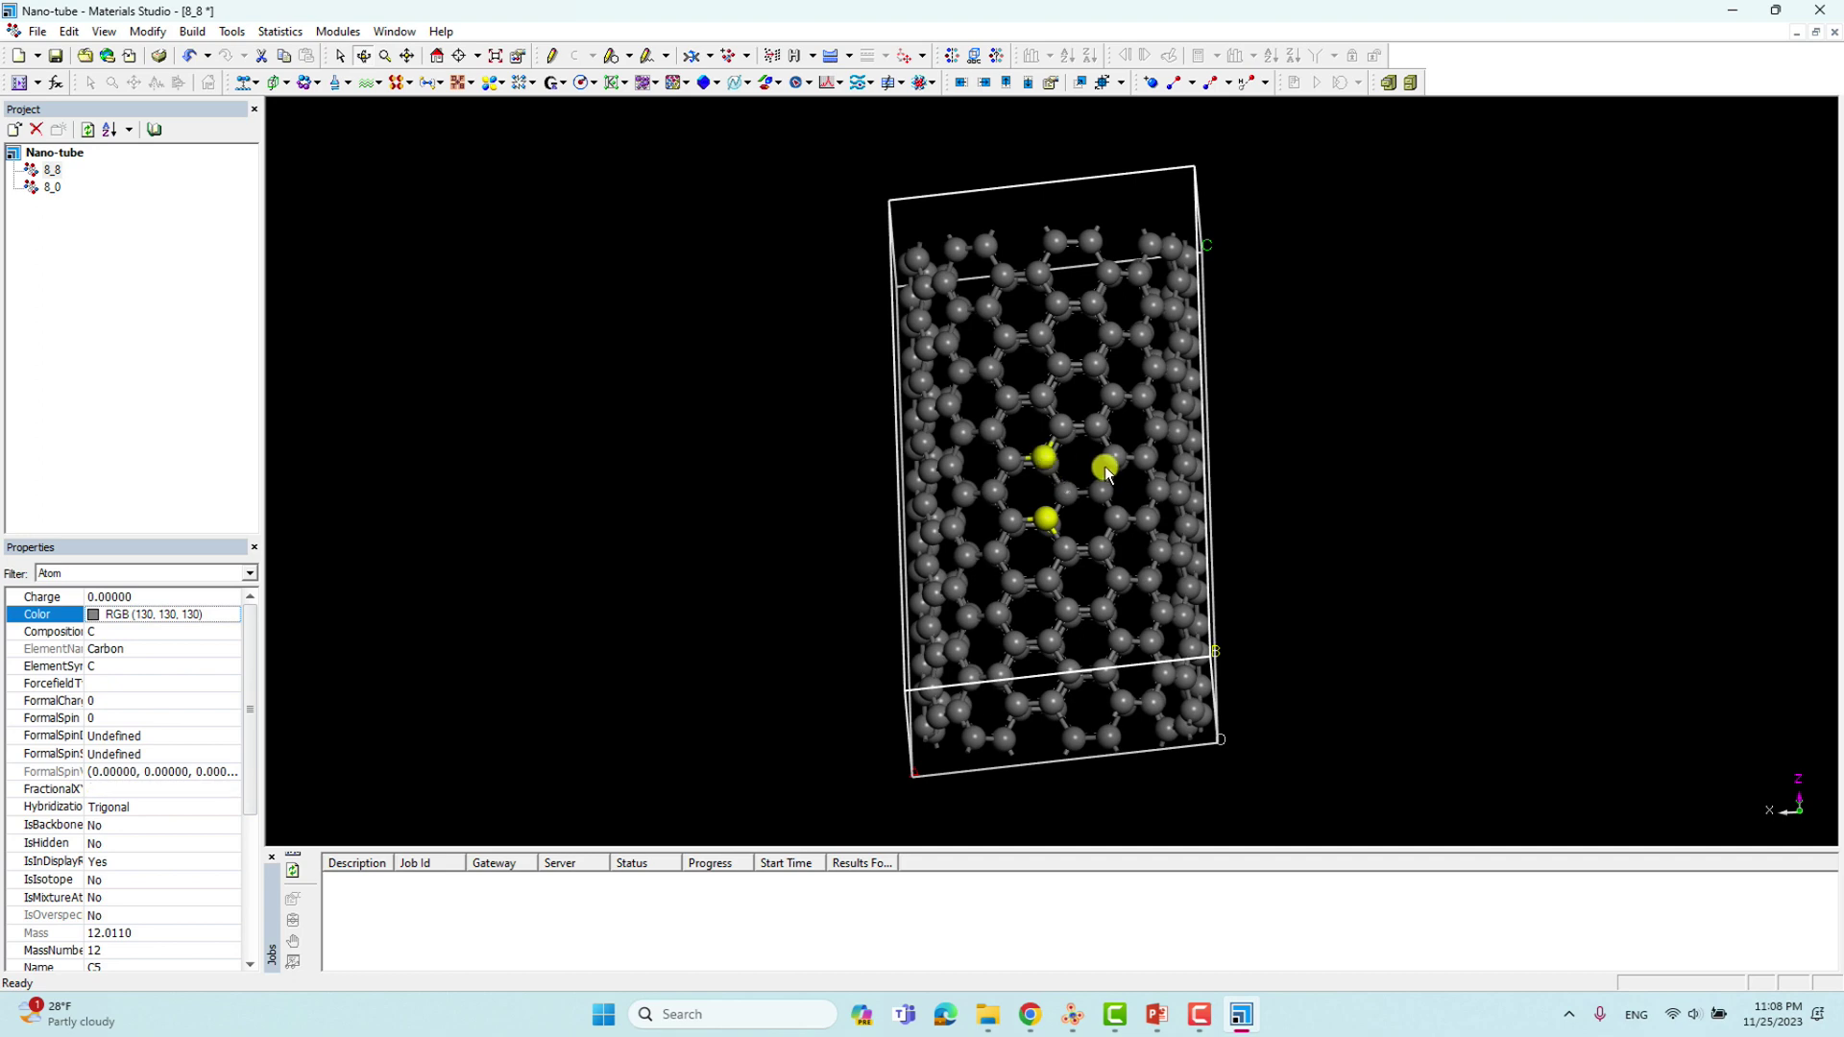
pyautogui.keyDown('shift'); pyautogui.click(1121, 511); pyautogui.keyUp('shift')
pyautogui.keyDown('shift'); pyautogui.click(1120, 546); pyautogui.keyUp('shift')
pyautogui.moveTo(1104, 551); pyautogui.dragTo(1072, 523, button='right')
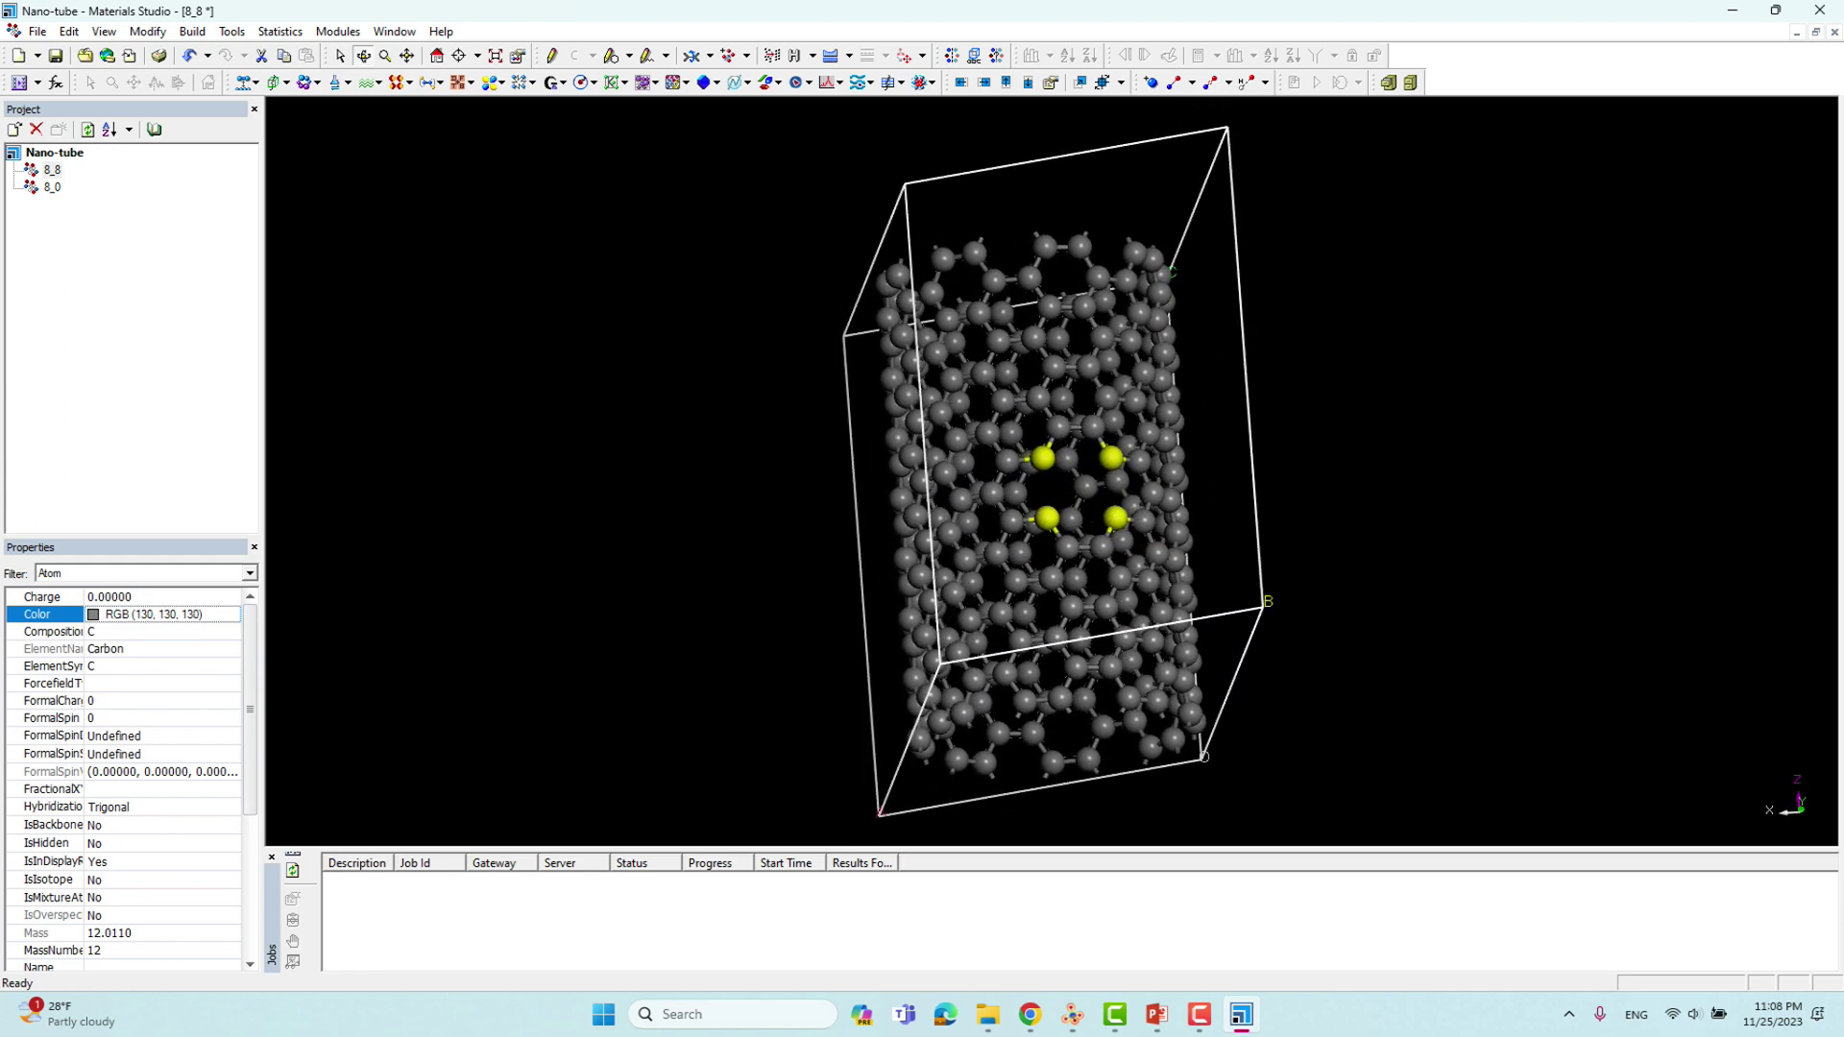
pyautogui.click(148, 31)
pyautogui.moveTo(202, 242)
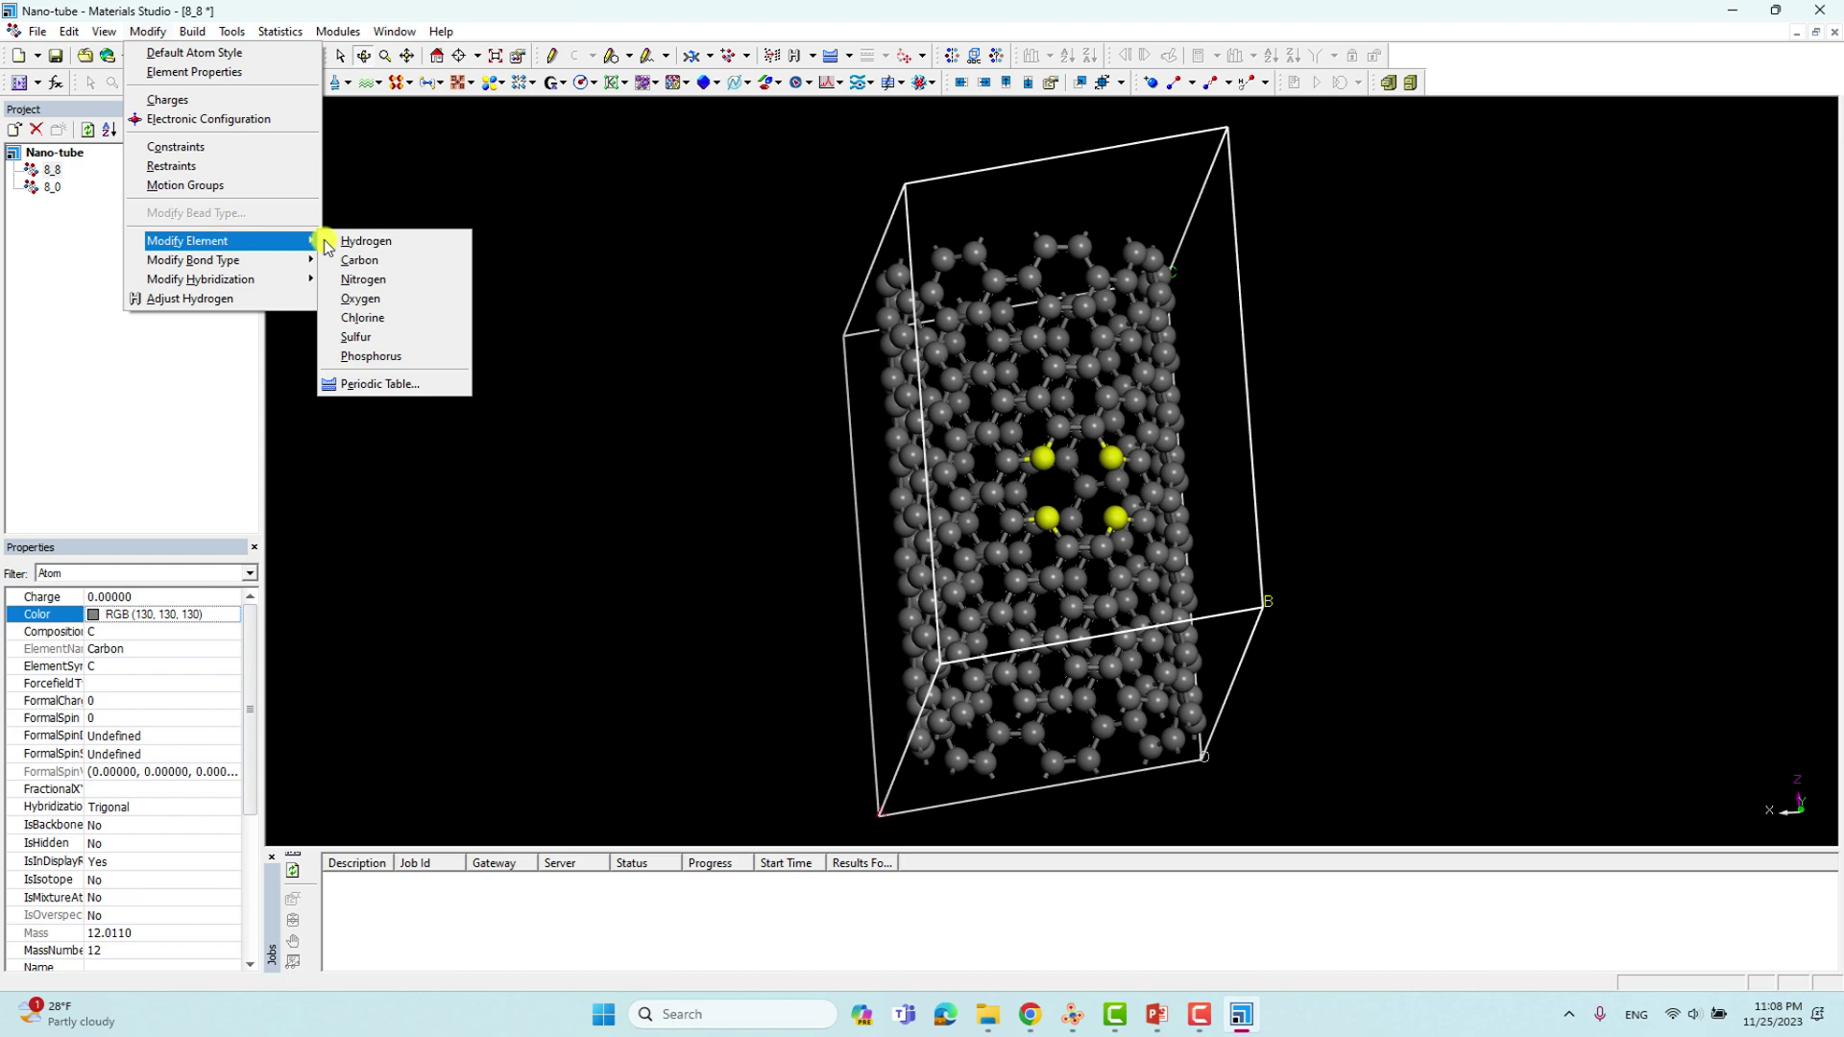
pyautogui.click(349, 285)
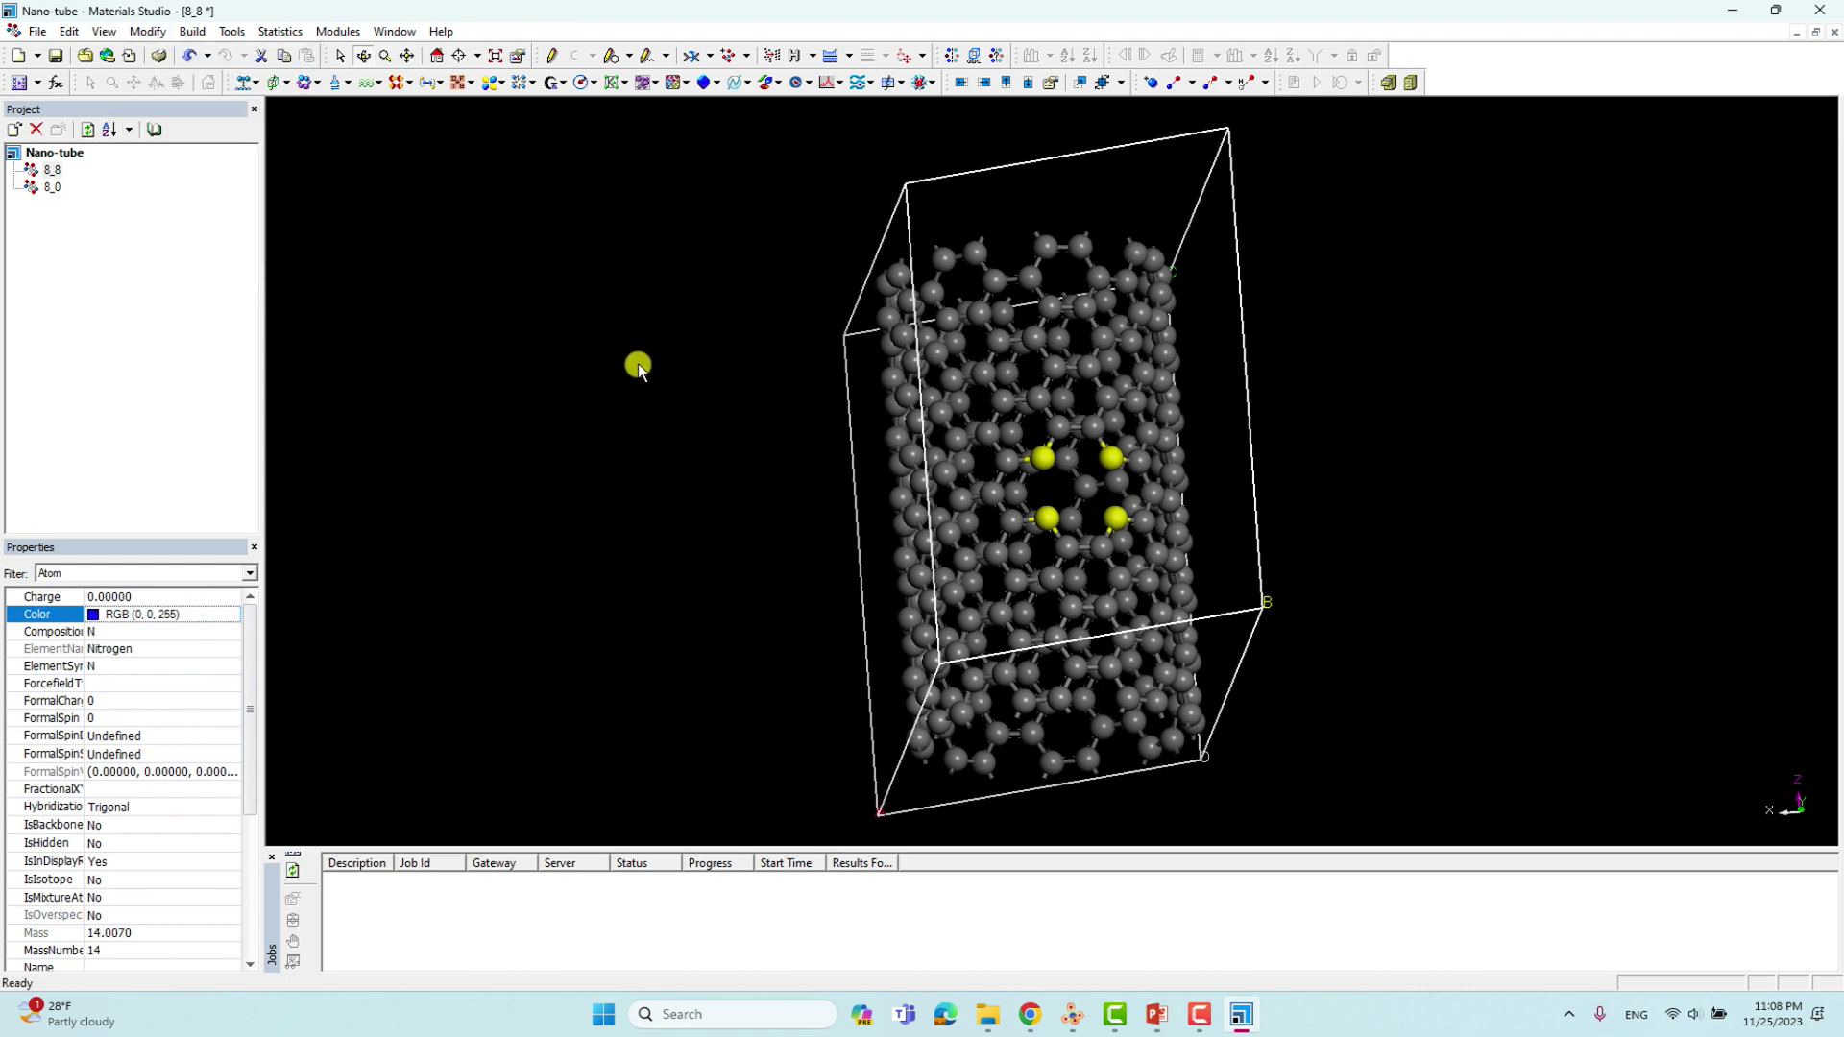
pyautogui.click(638, 369)
pyautogui.moveTo(1024, 487); pyautogui.dragTo(1010, 123, button='right')
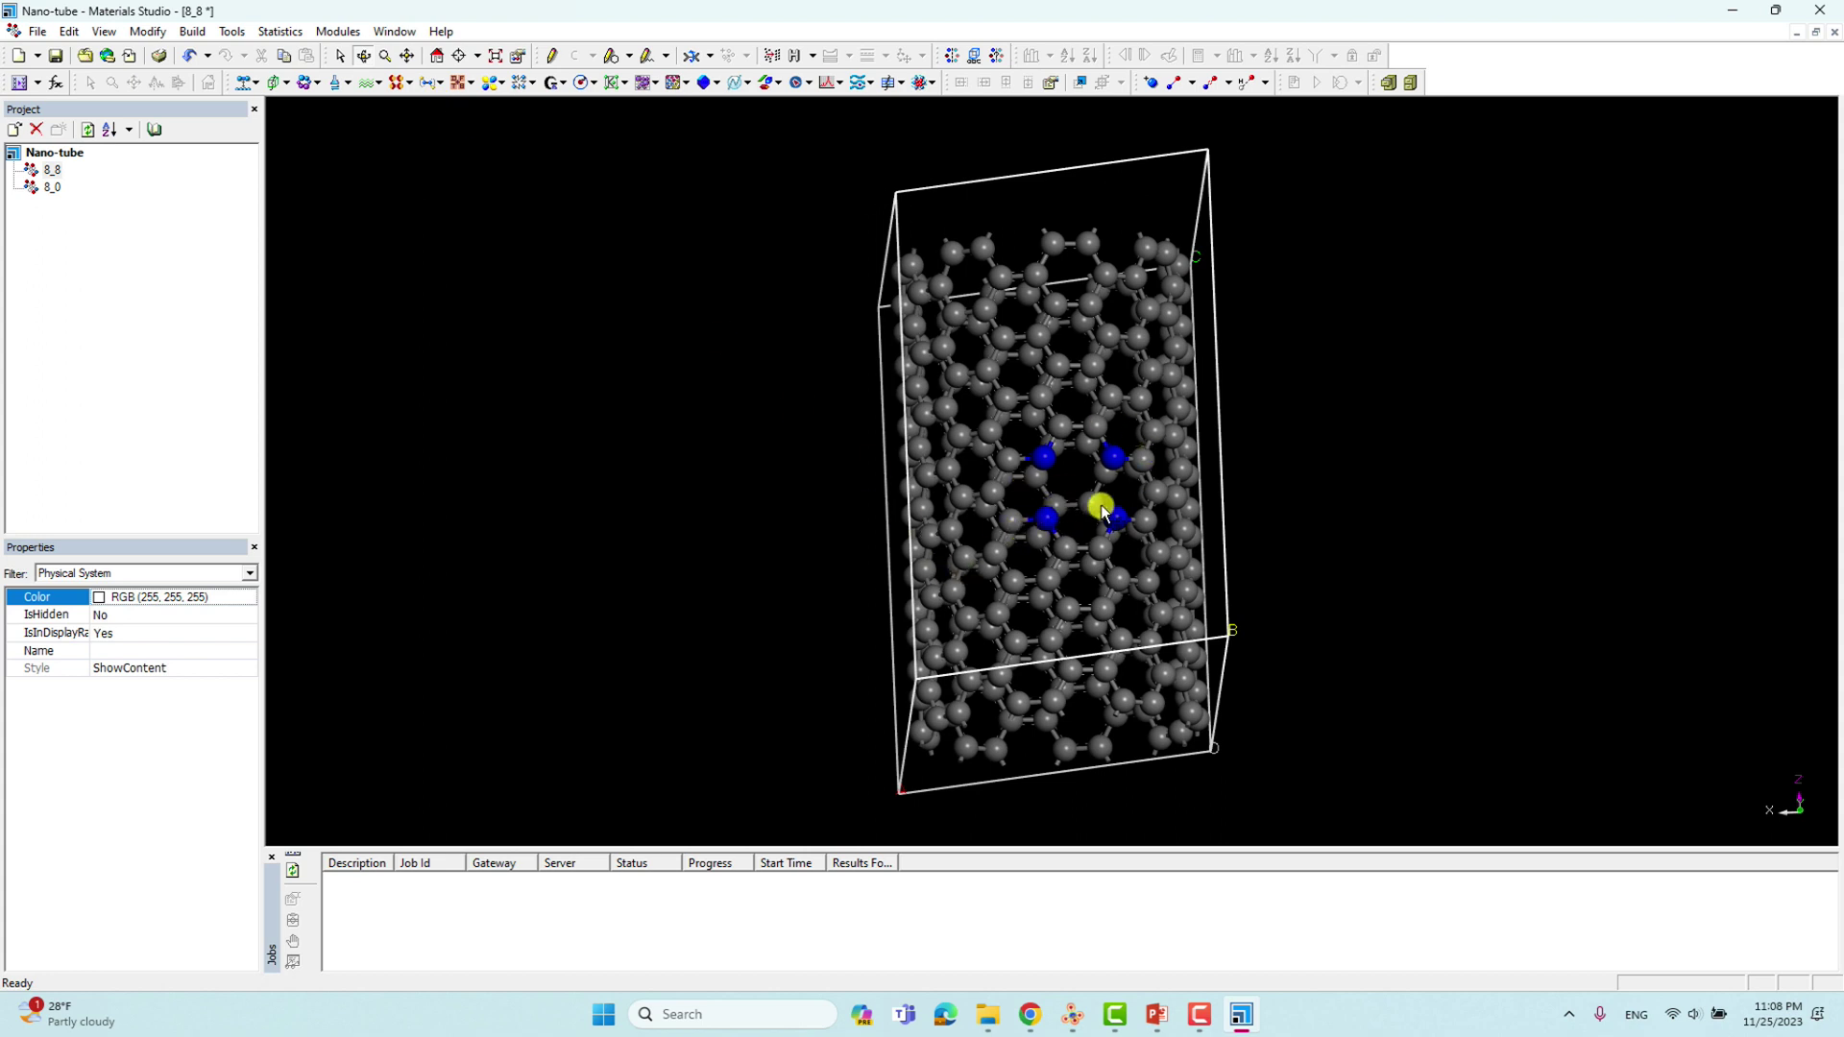
# Sketch a ruthenium atom bonded to one of the four nitrogen atoms, with a bond length of about 1.9
pyautogui.click(555, 59)
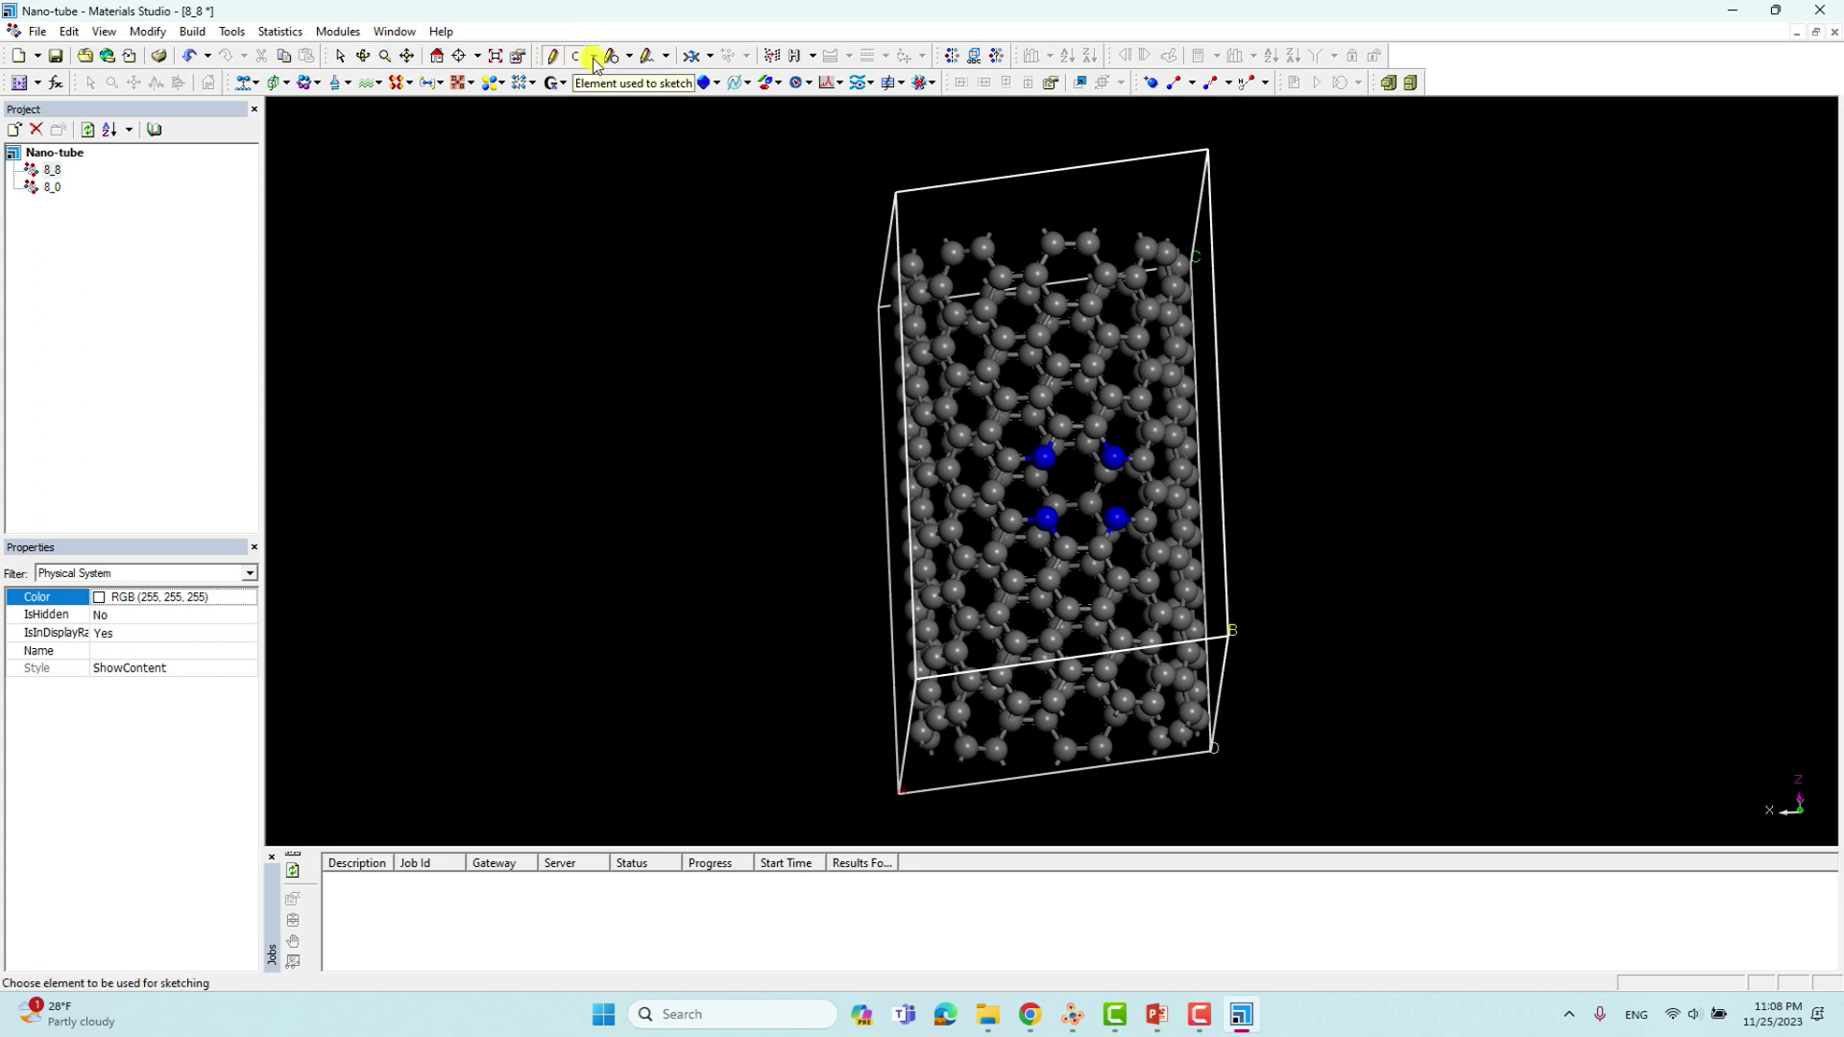
pyautogui.click(594, 57)
pyautogui.click(618, 223)
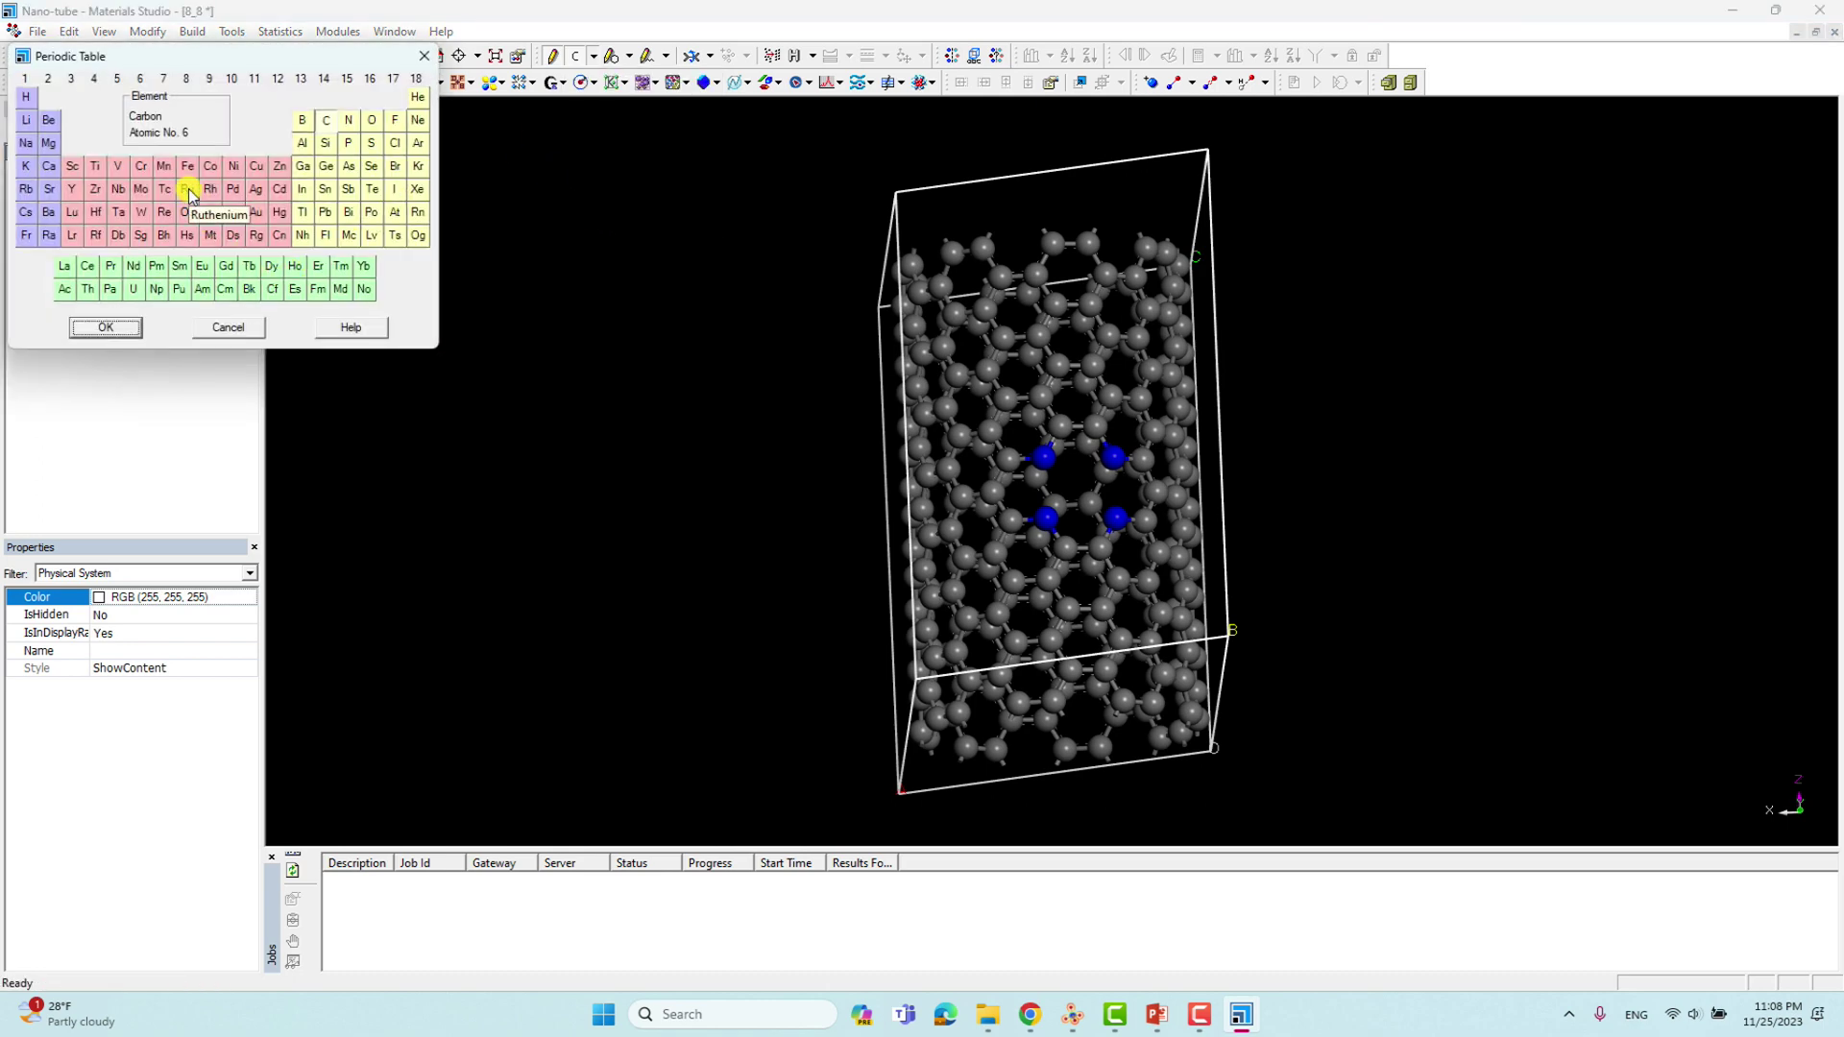
pyautogui.click(189, 191)
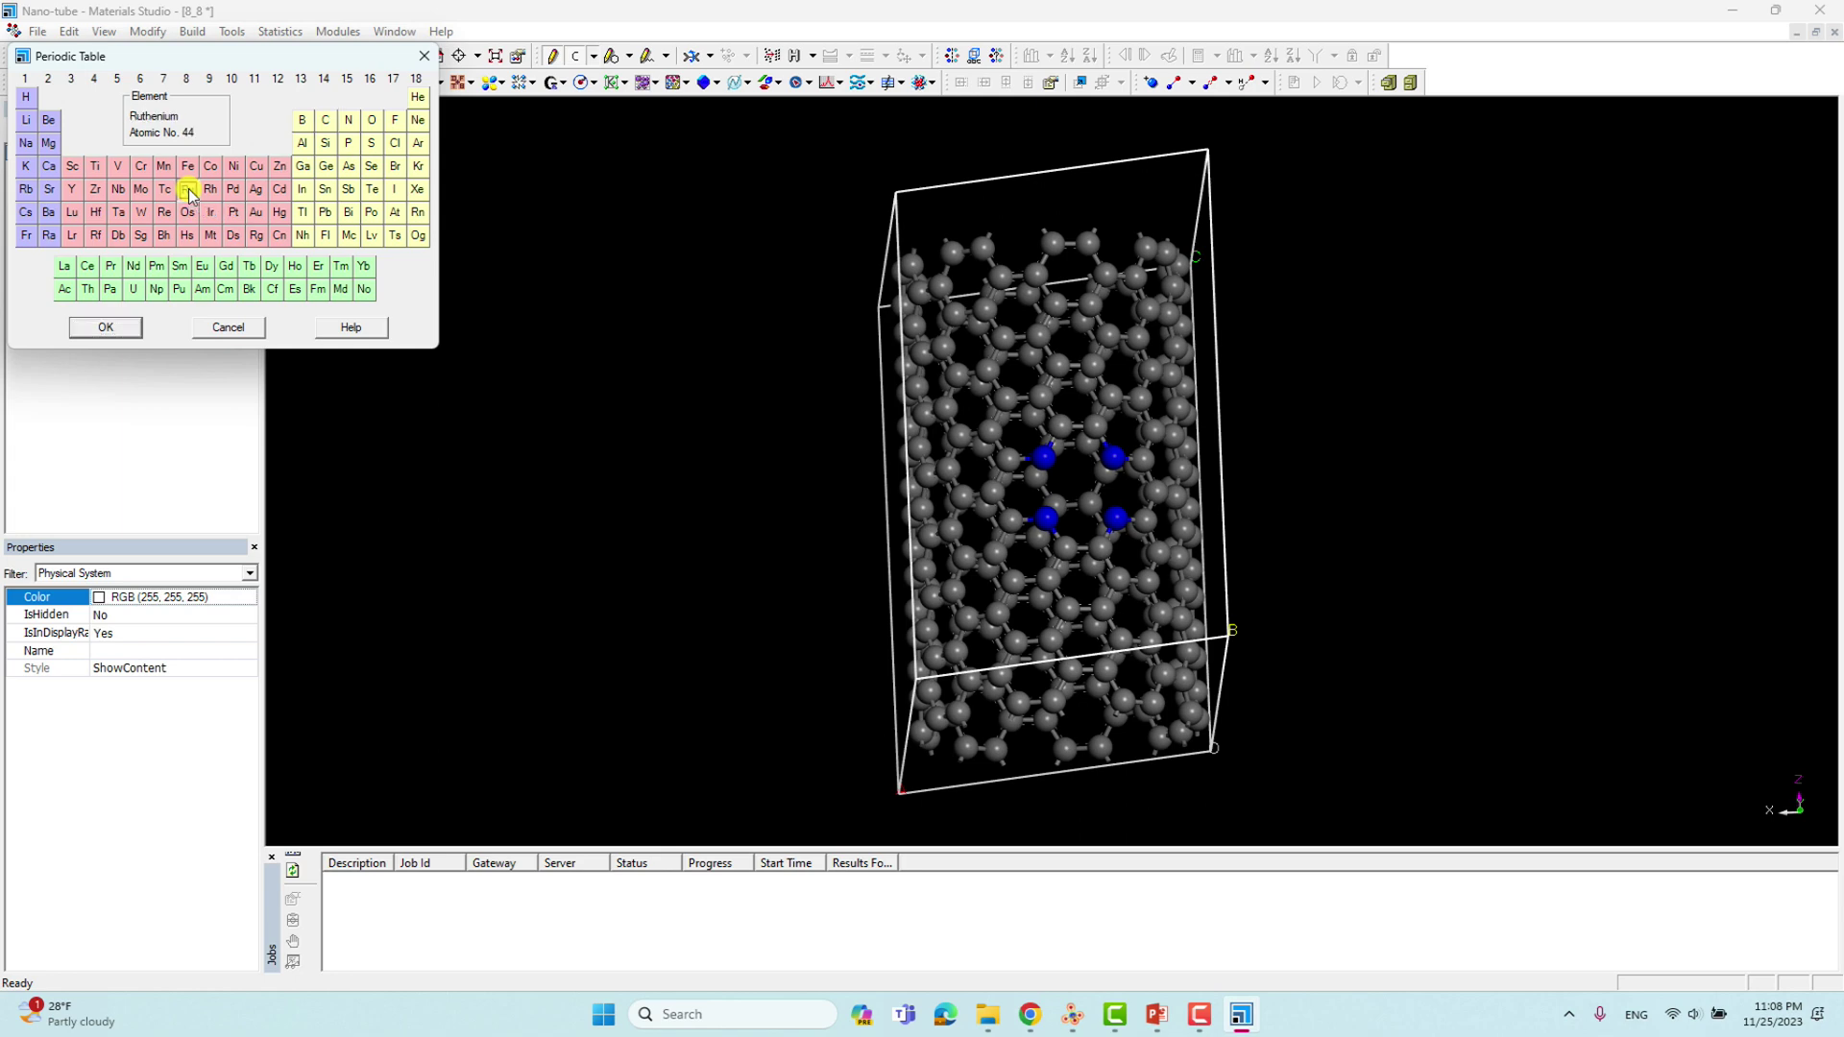
pyautogui.click(108, 327)
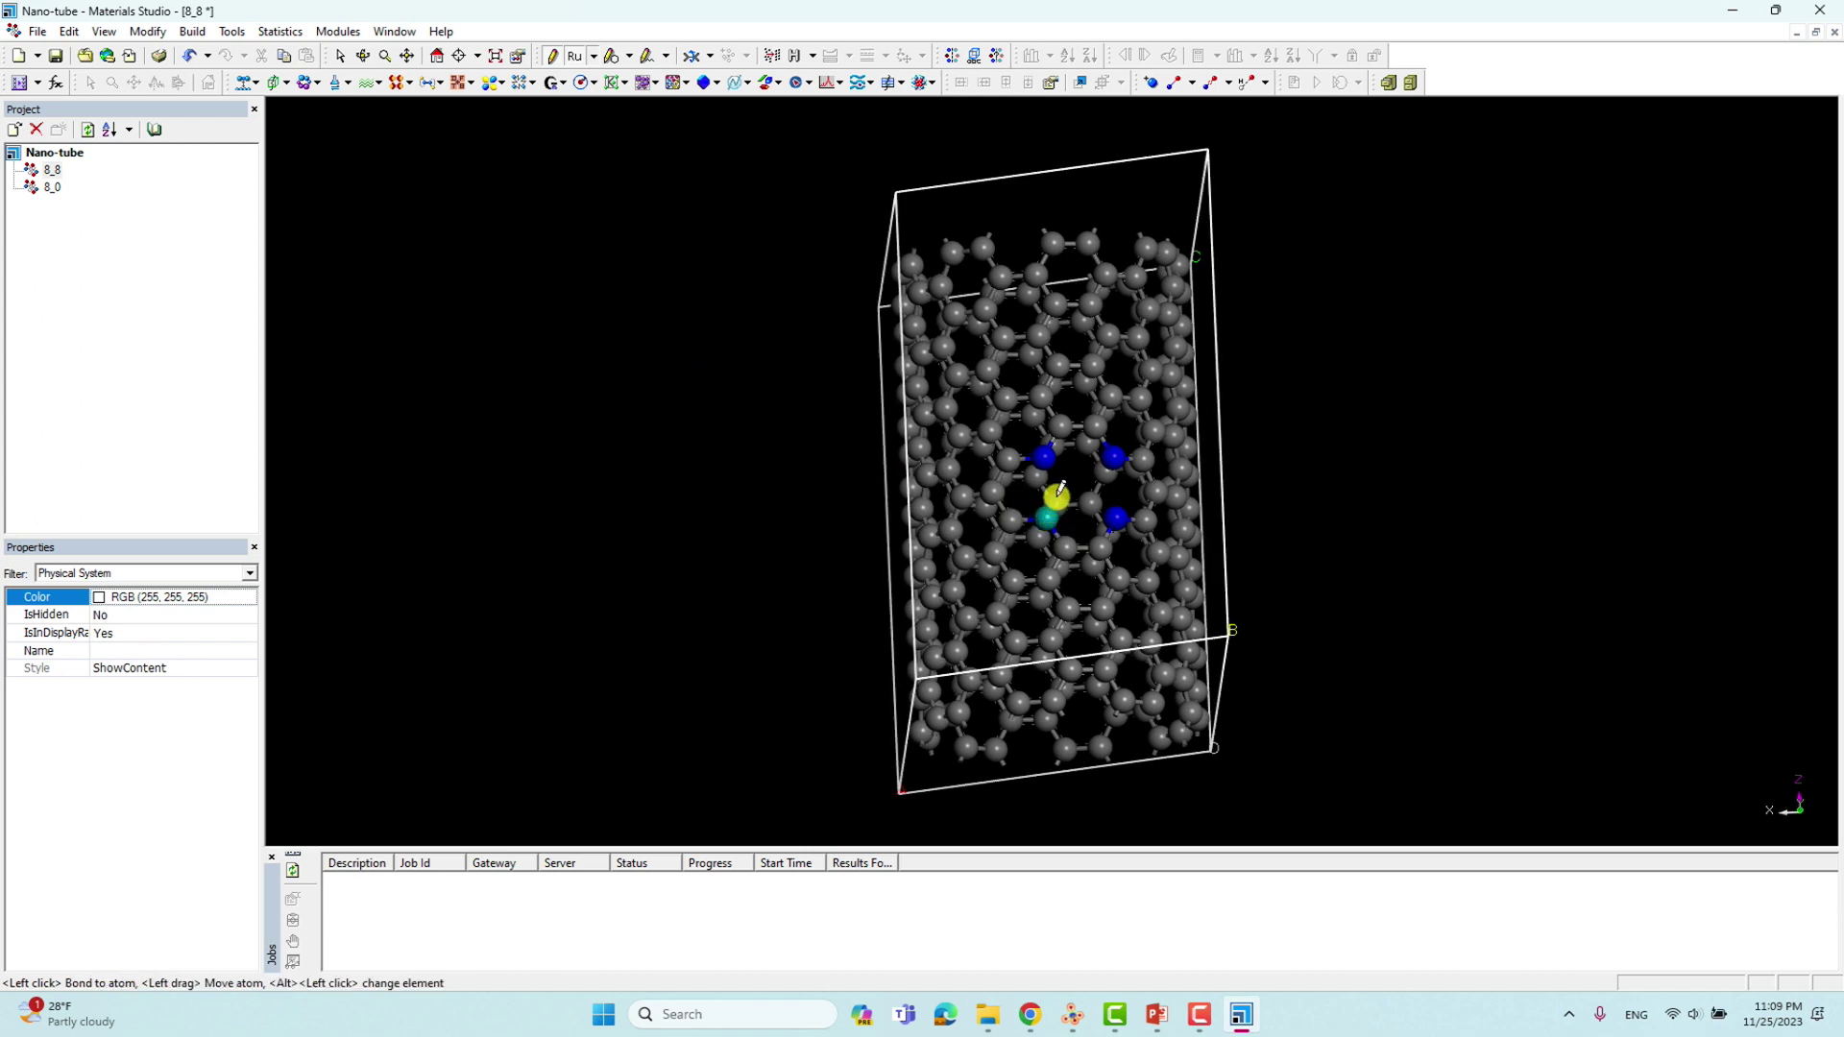
pyautogui.click(1054, 505)
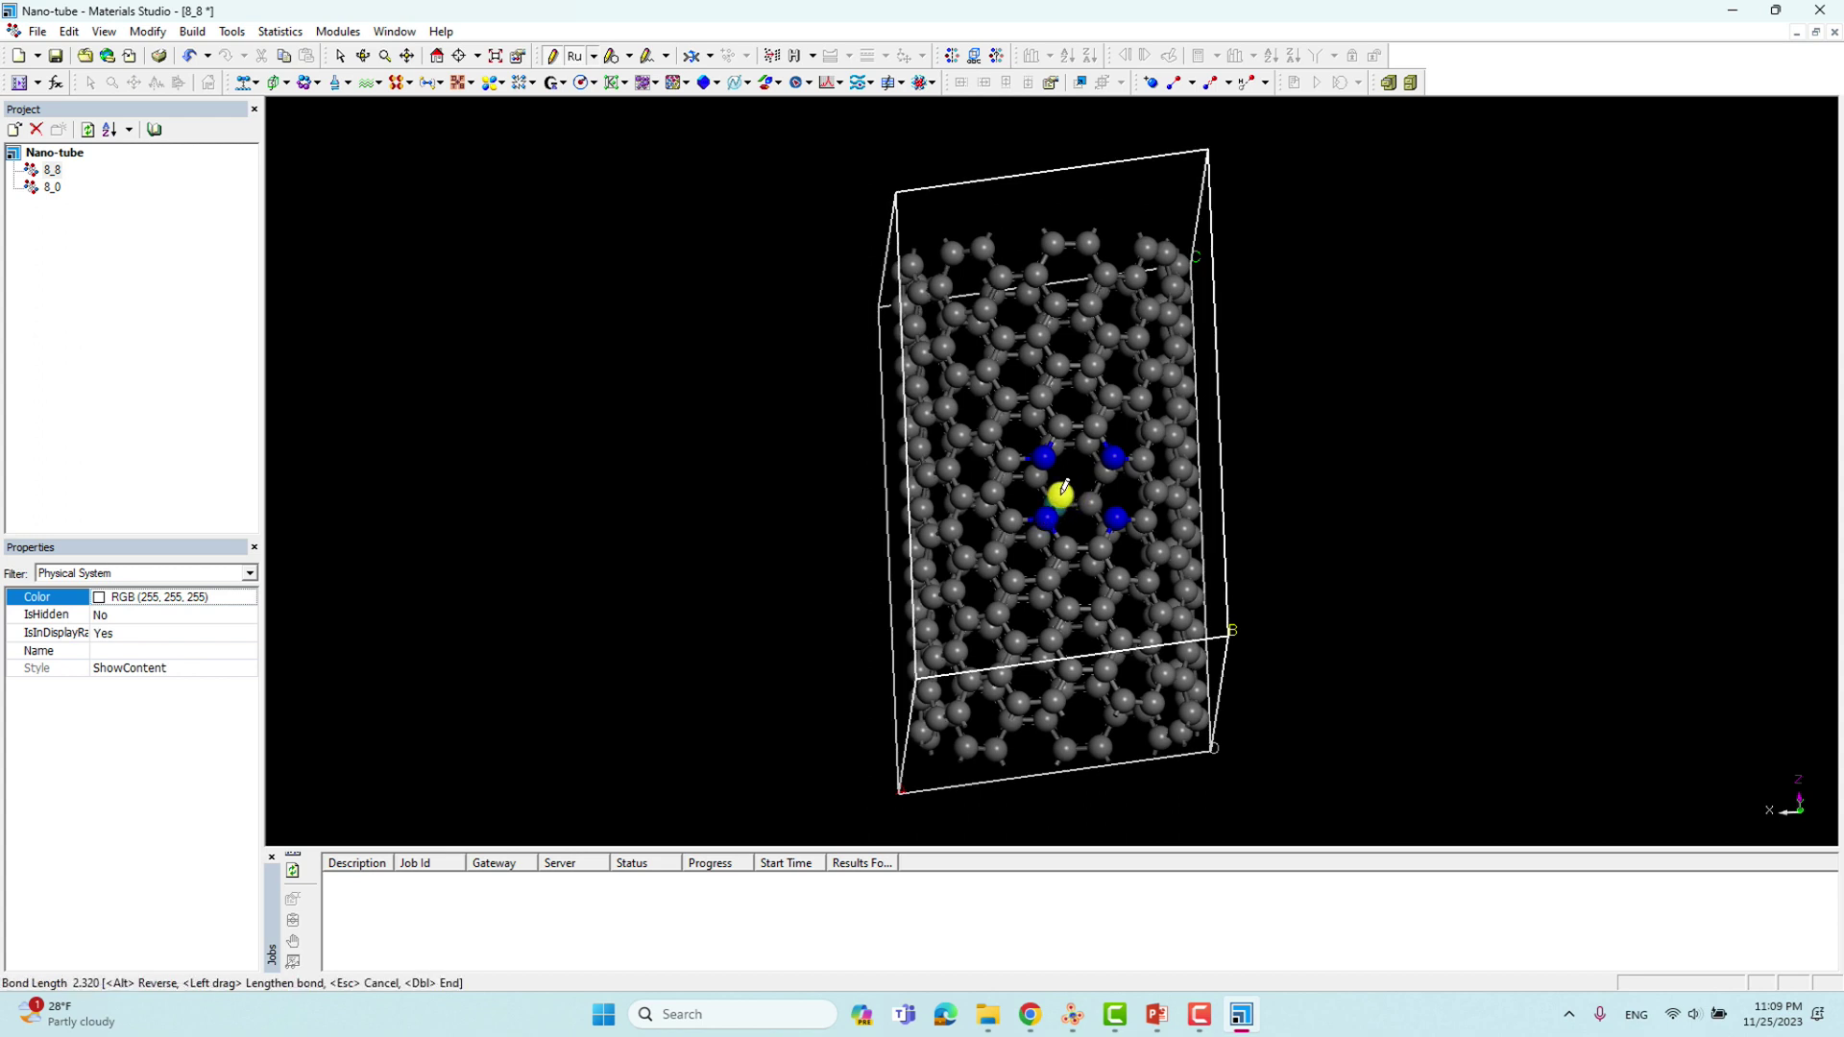
pyautogui.hotkey('ctrl', 'z')
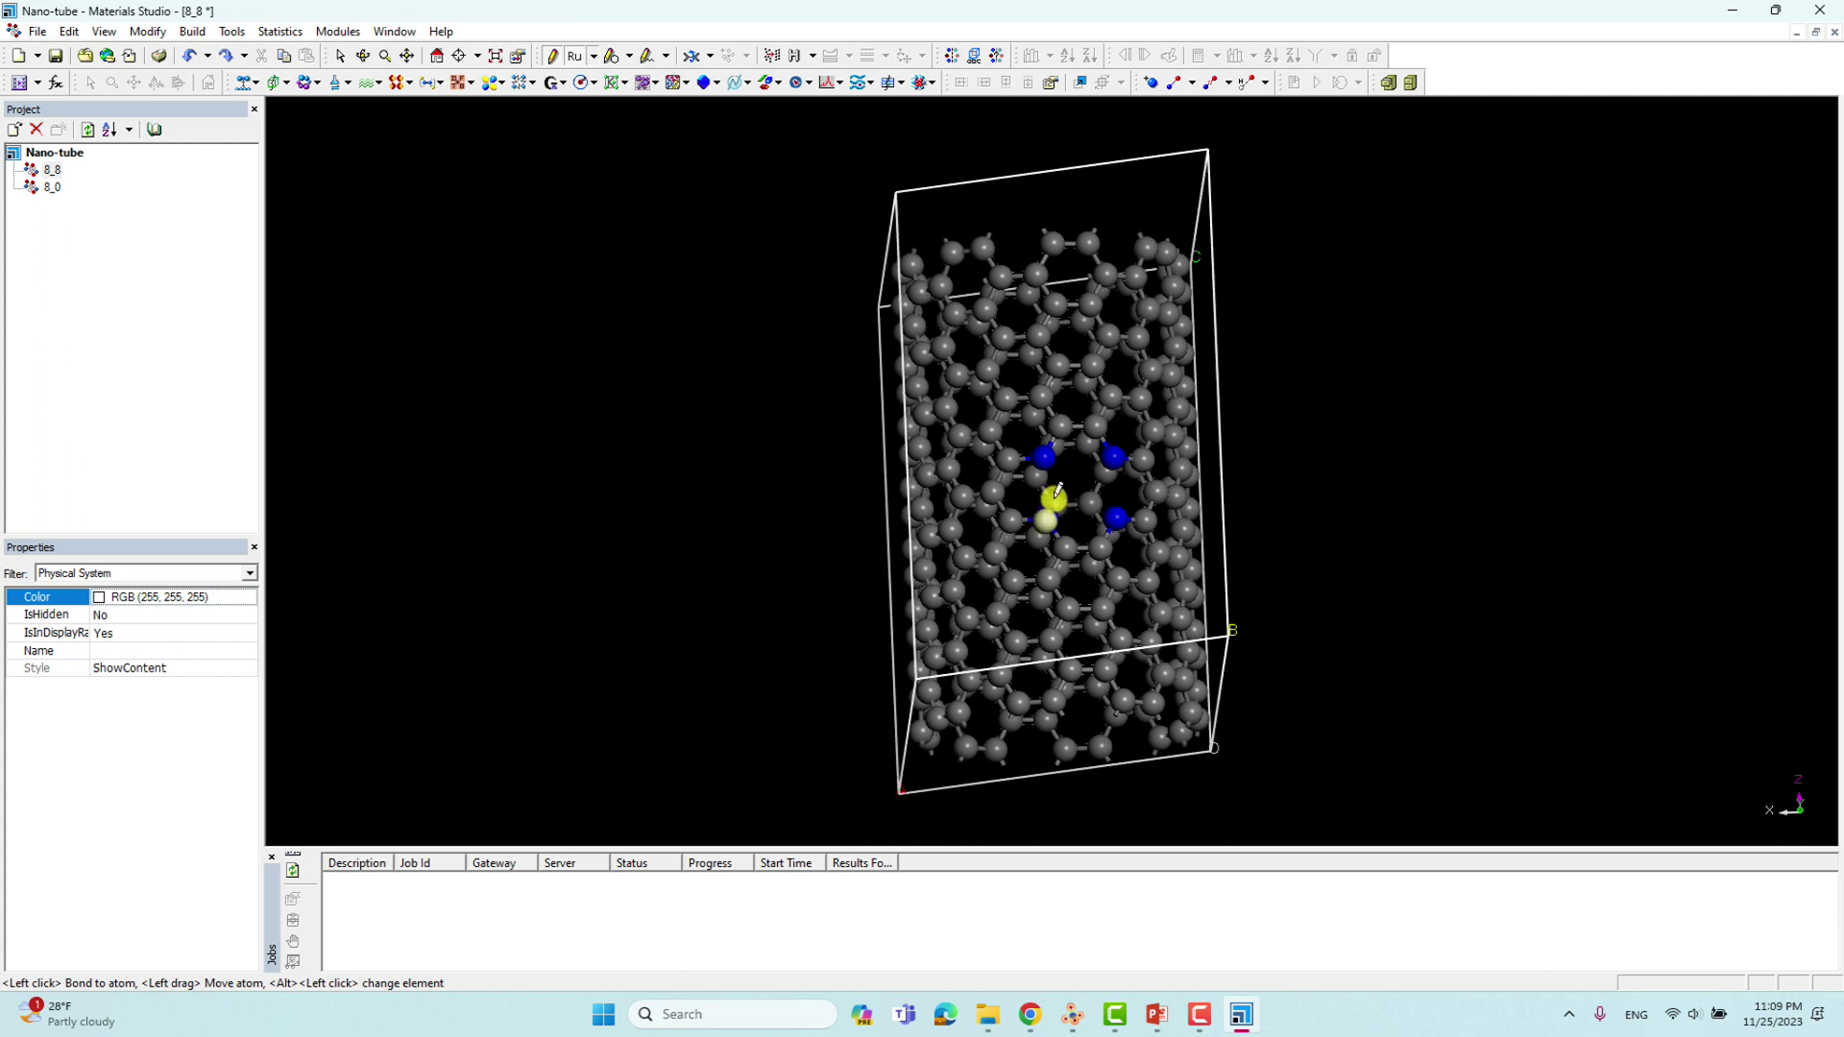
pyautogui.click(1052, 496)
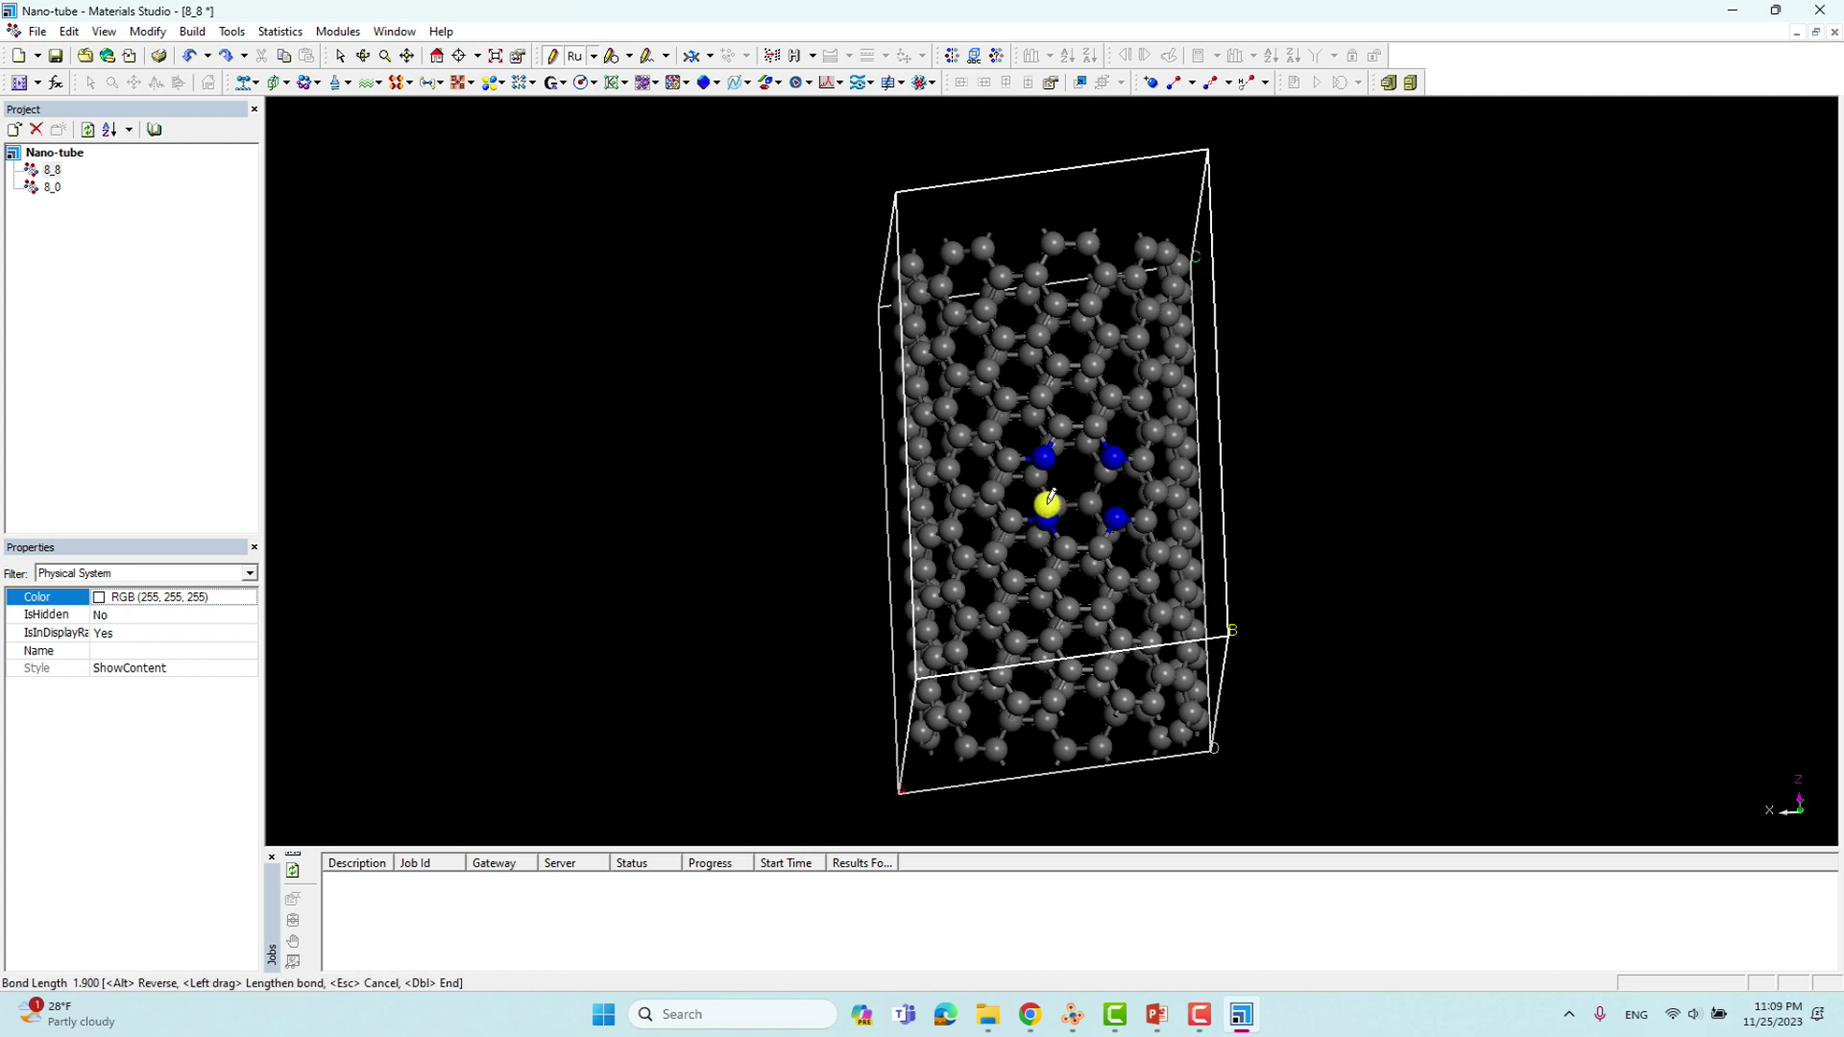
pyautogui.click(1052, 497)
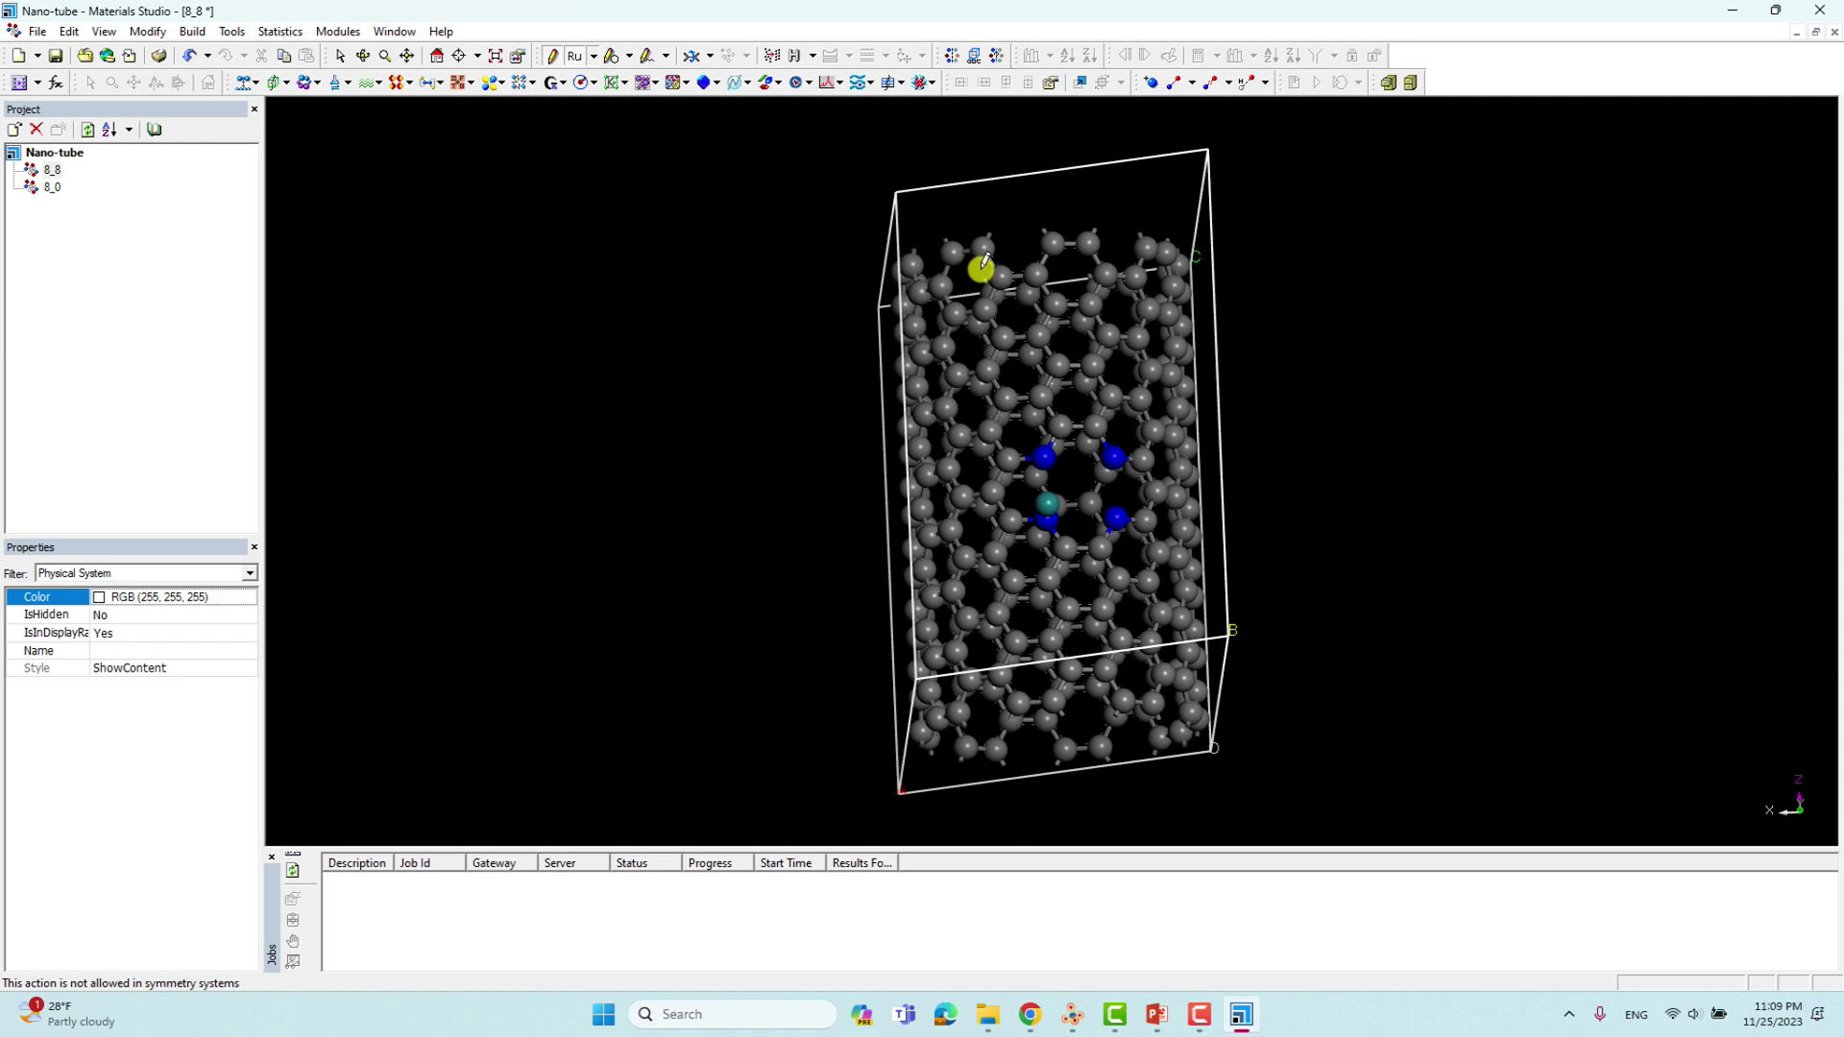
# Move the ruthenium atom from above its nitrogen neighbour to the middle of the four nitrogen atoms
pyautogui.click(363, 55)
pyautogui.moveTo(1028, 597)
pyautogui.mouseDown()
pyautogui.moveTo(1037, 531)
pyautogui.moveTo(994, 434)
pyautogui.moveTo(1049, 458)
pyautogui.moveTo(1009, 462)
pyautogui.moveTo(1149, 313)
pyautogui.moveTo(1112, 411)
pyautogui.moveTo(1149, 355)
pyautogui.moveTo(1064, 465)
pyautogui.moveTo(1007, 434)
pyautogui.mouseUp()
pyautogui.click(340, 55)
pyautogui.moveTo(1007, 434); pyautogui.dragTo(1011, 443, button='right')
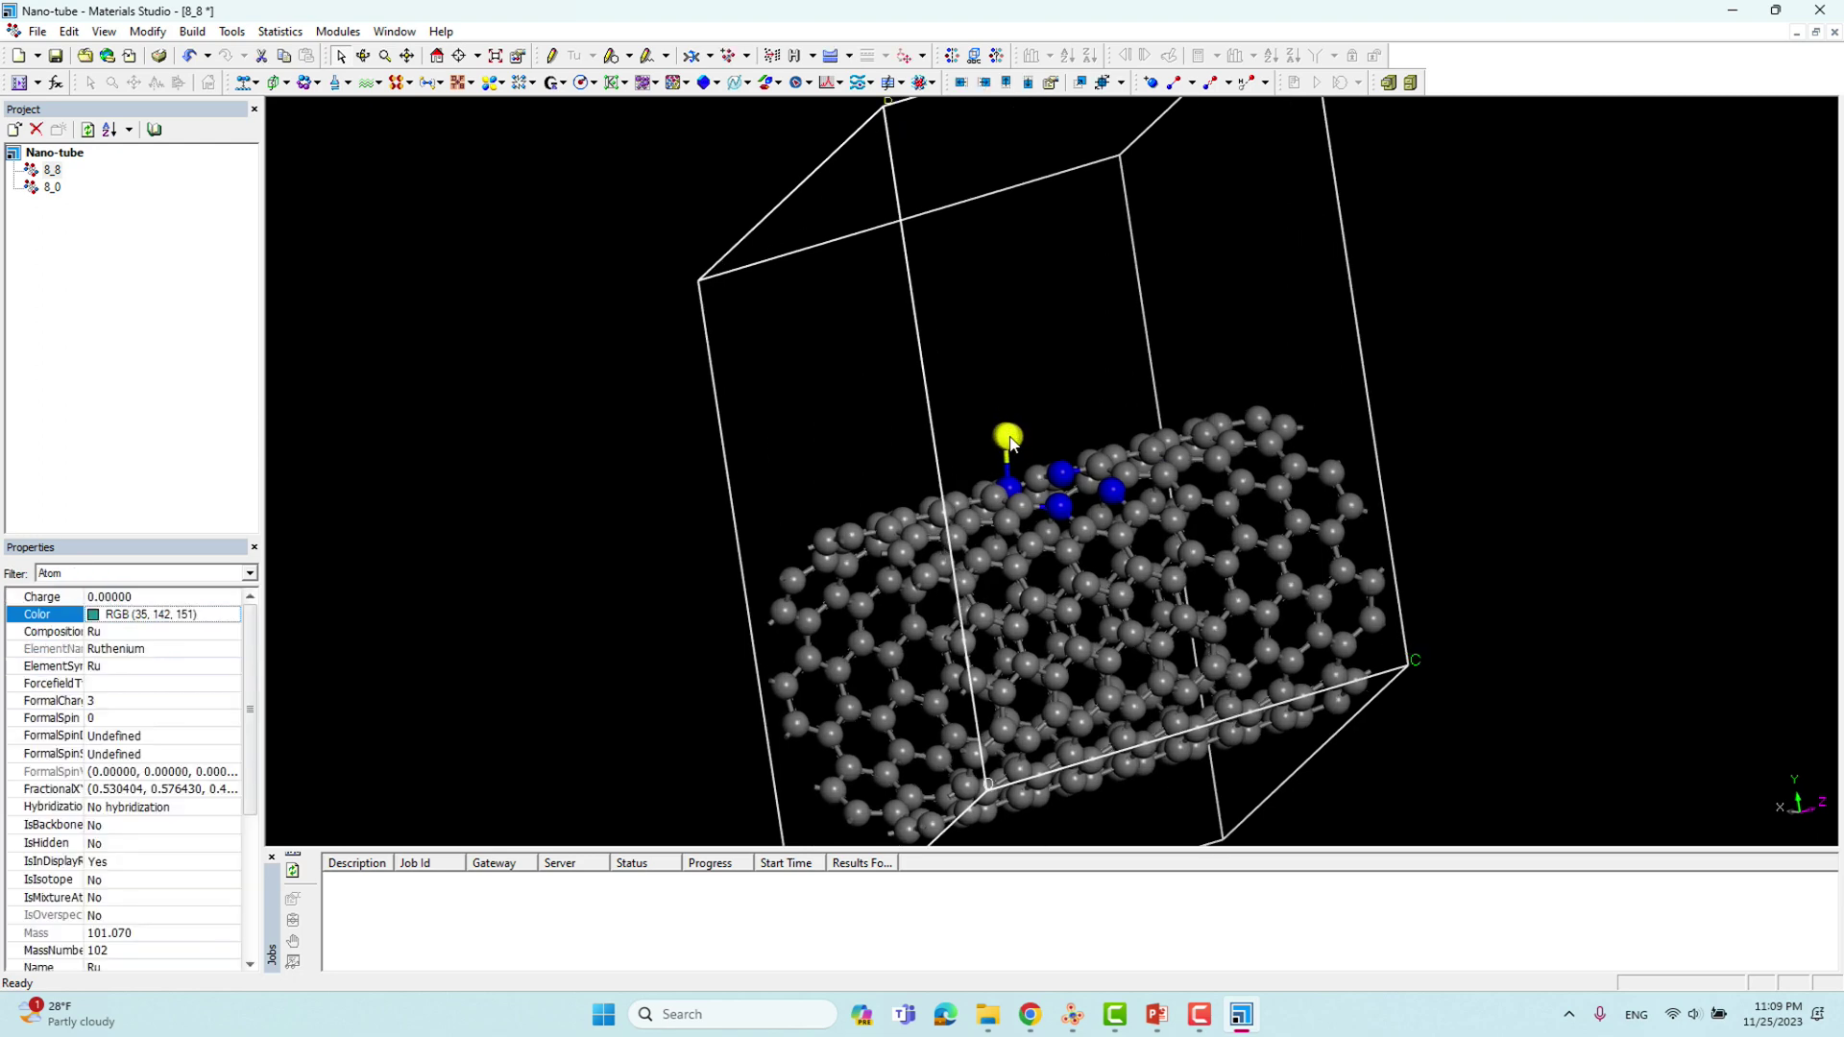
pyautogui.moveTo(1006, 438); pyautogui.dragTo(1058, 464)
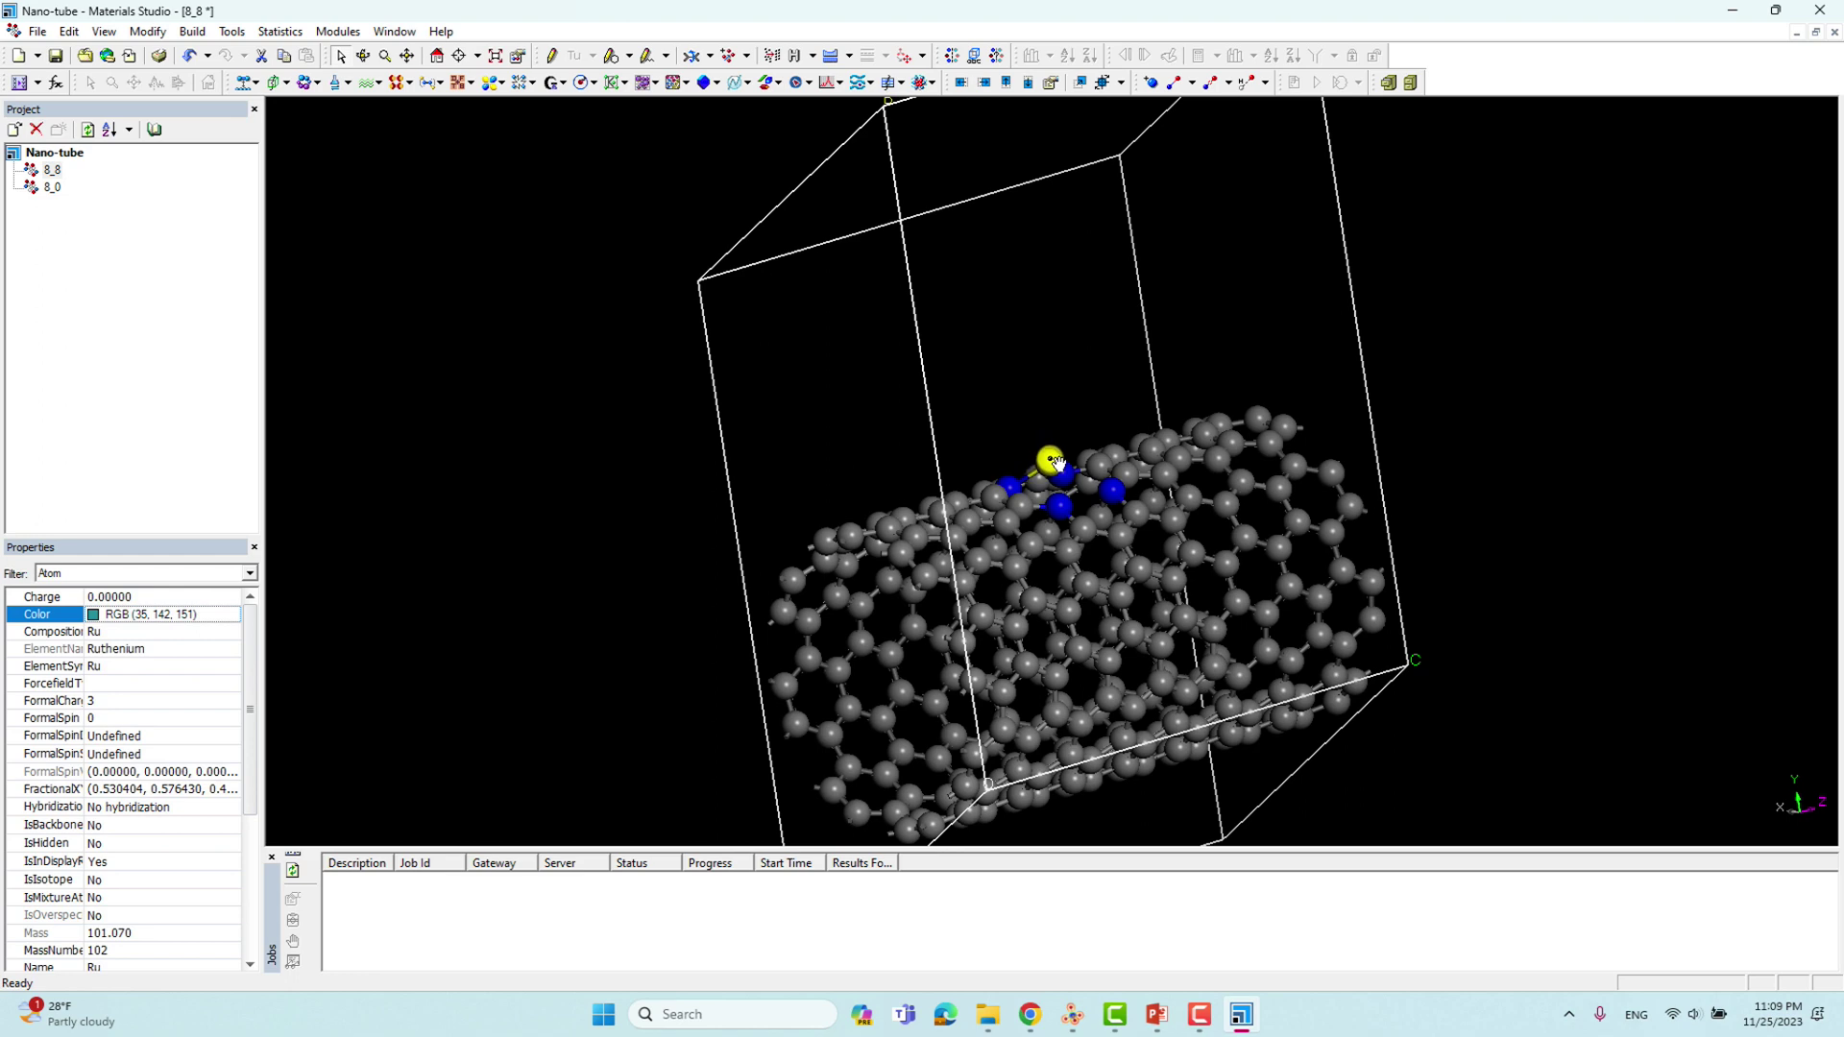
pyautogui.moveTo(1058, 464); pyautogui.dragTo(1069, 469)
pyautogui.moveTo(1004, 317); pyautogui.dragTo(1023, 428)
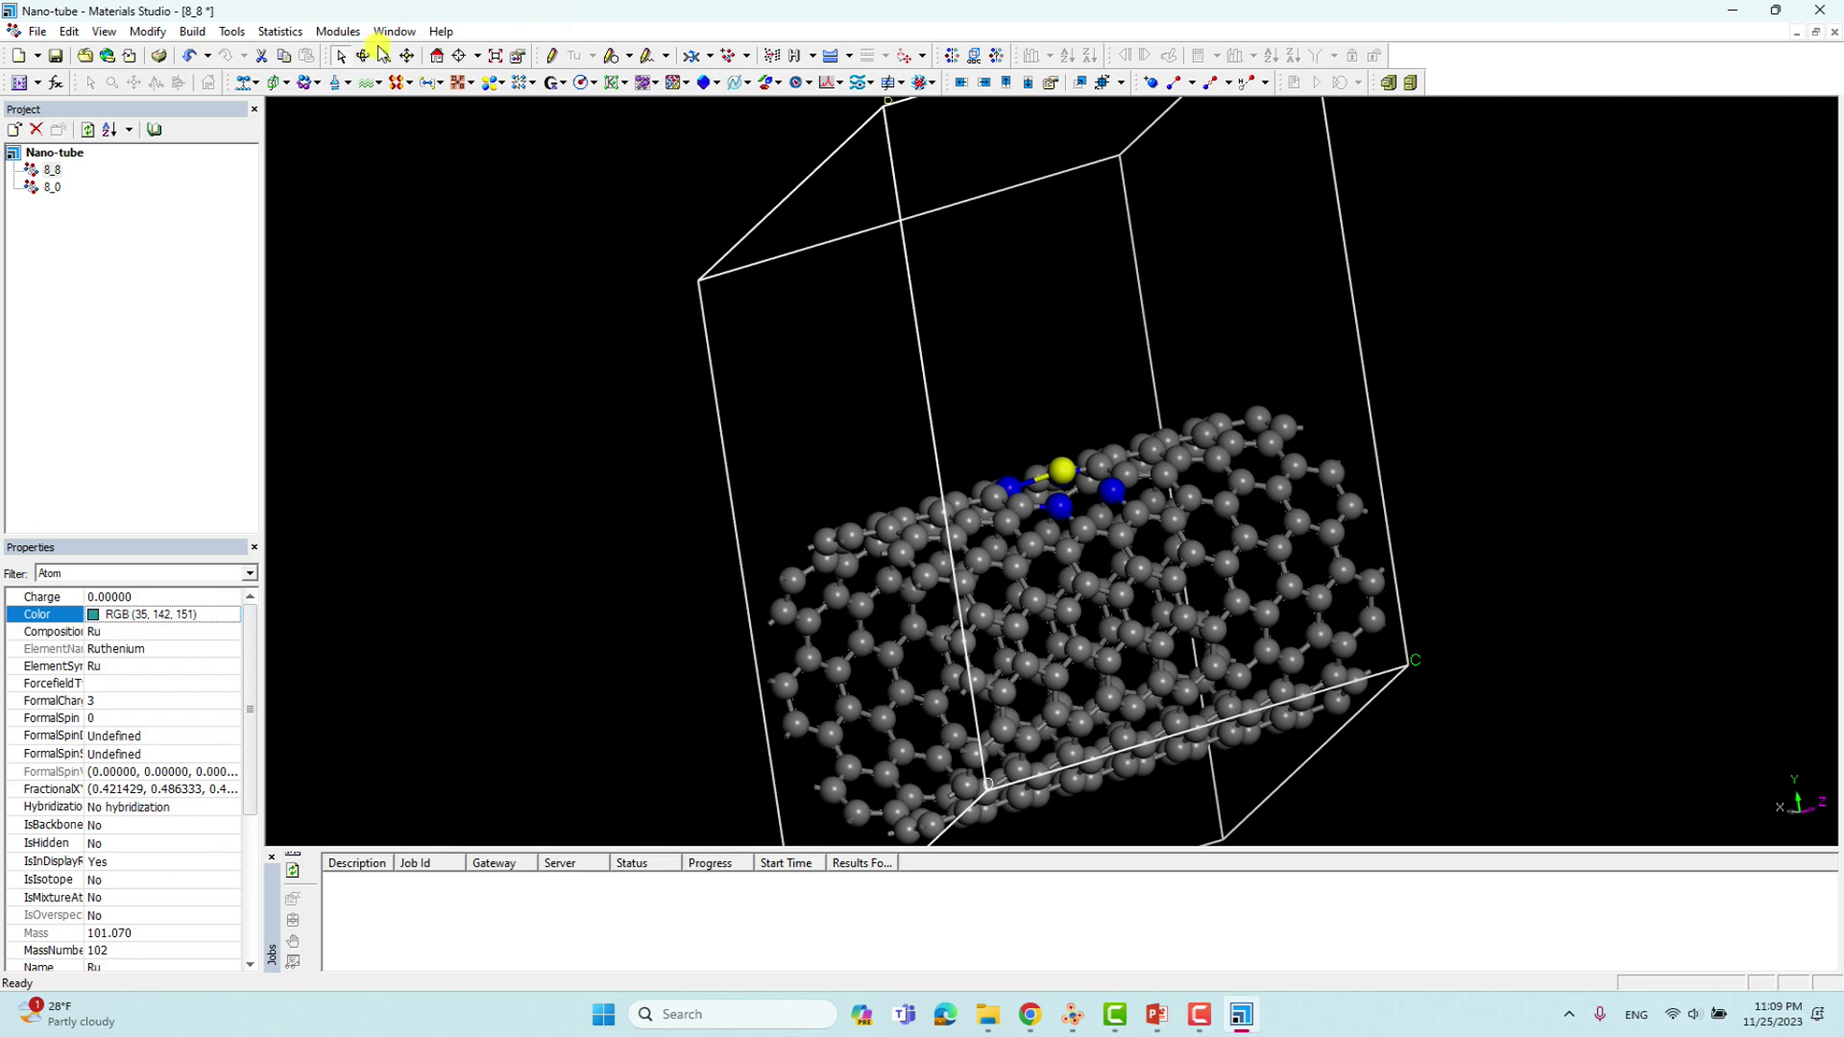
# Calculate bonds so the ruthenium atom connects to all four surrounding nitrogen atoms
pyautogui.click(364, 54)
pyautogui.moveTo(605, 169); pyautogui.dragTo(1084, 498)
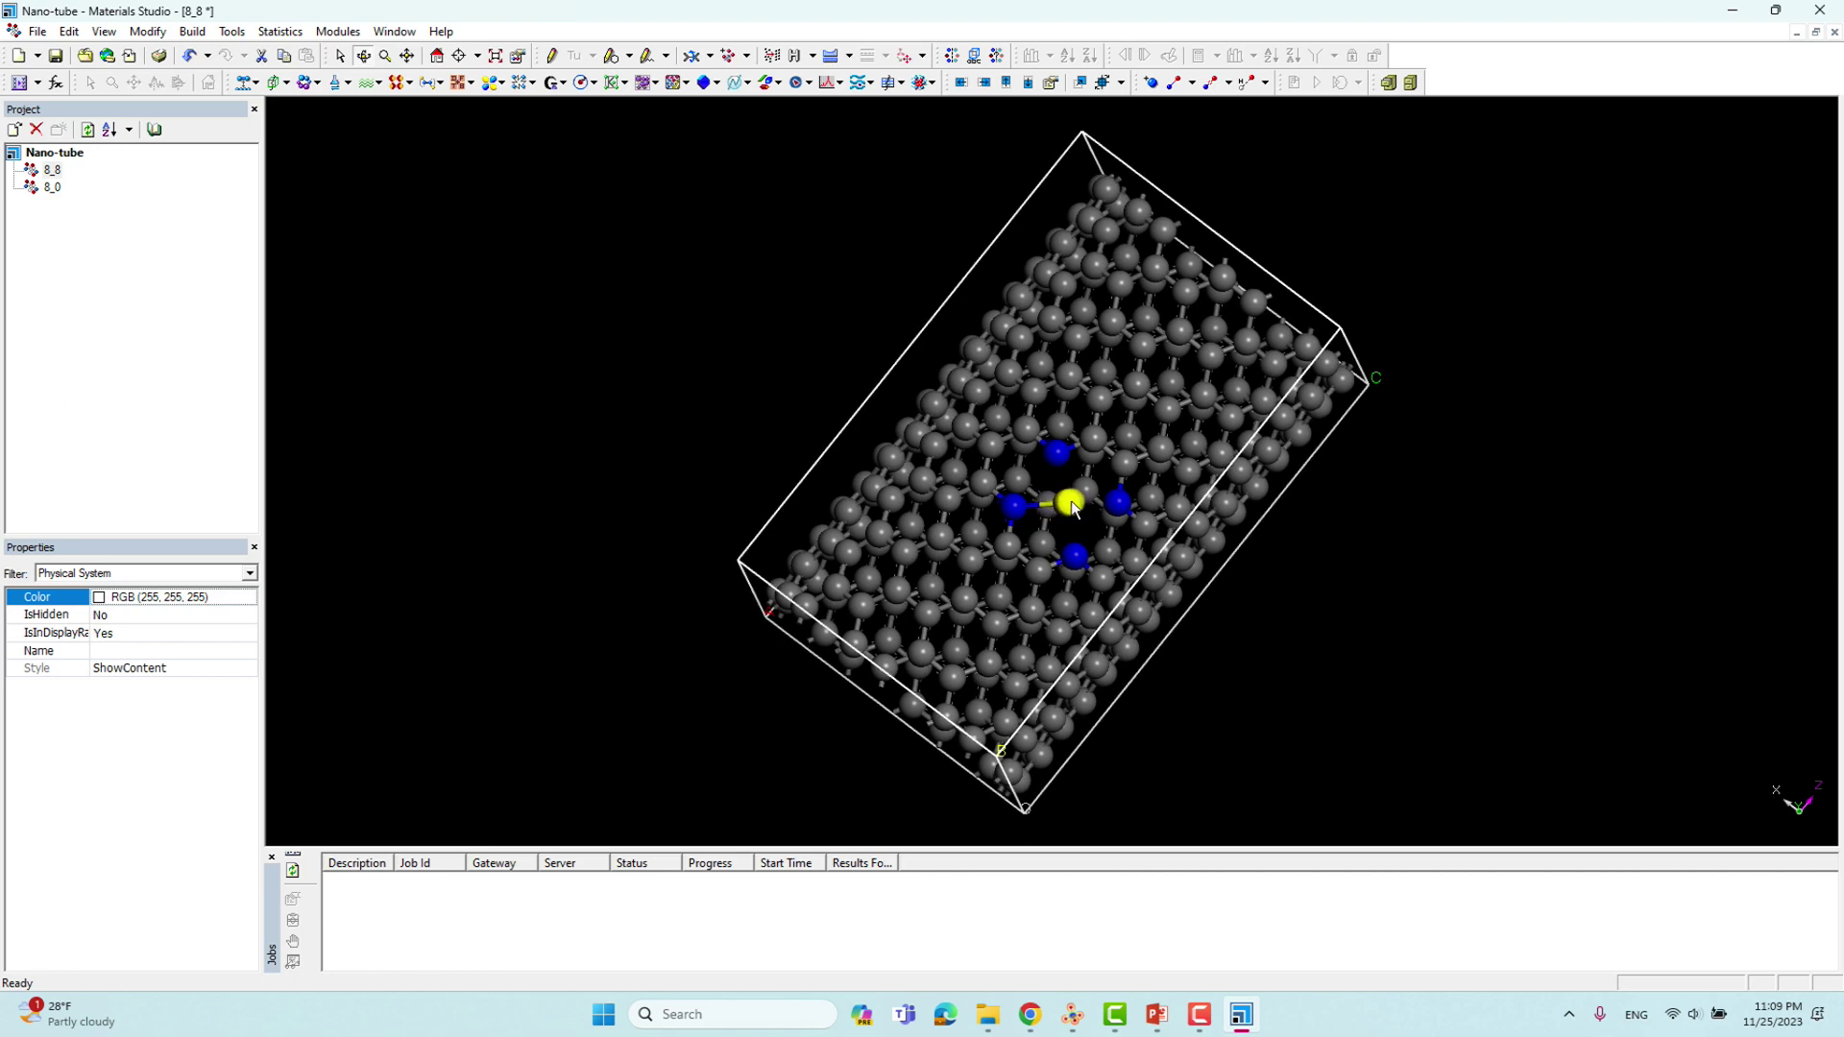
pyautogui.click(1069, 499)
pyautogui.click(1174, 82)
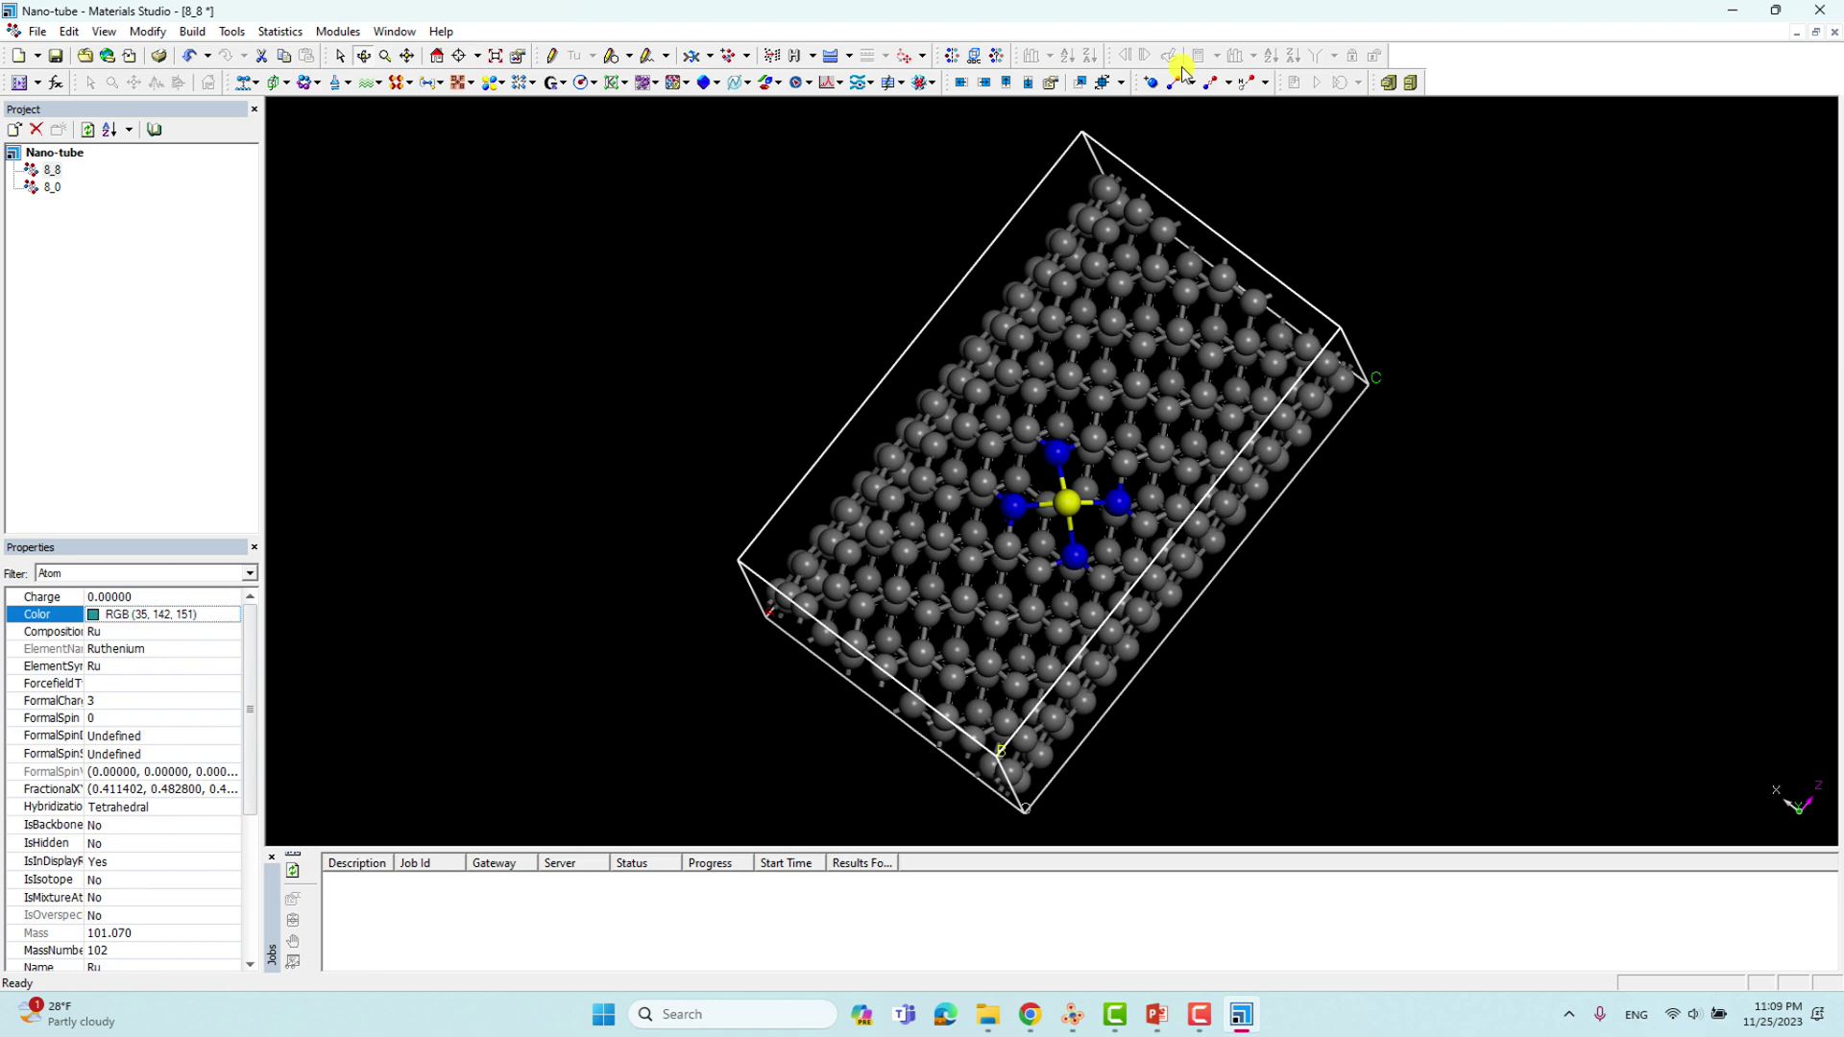
pyautogui.click(1412, 567)
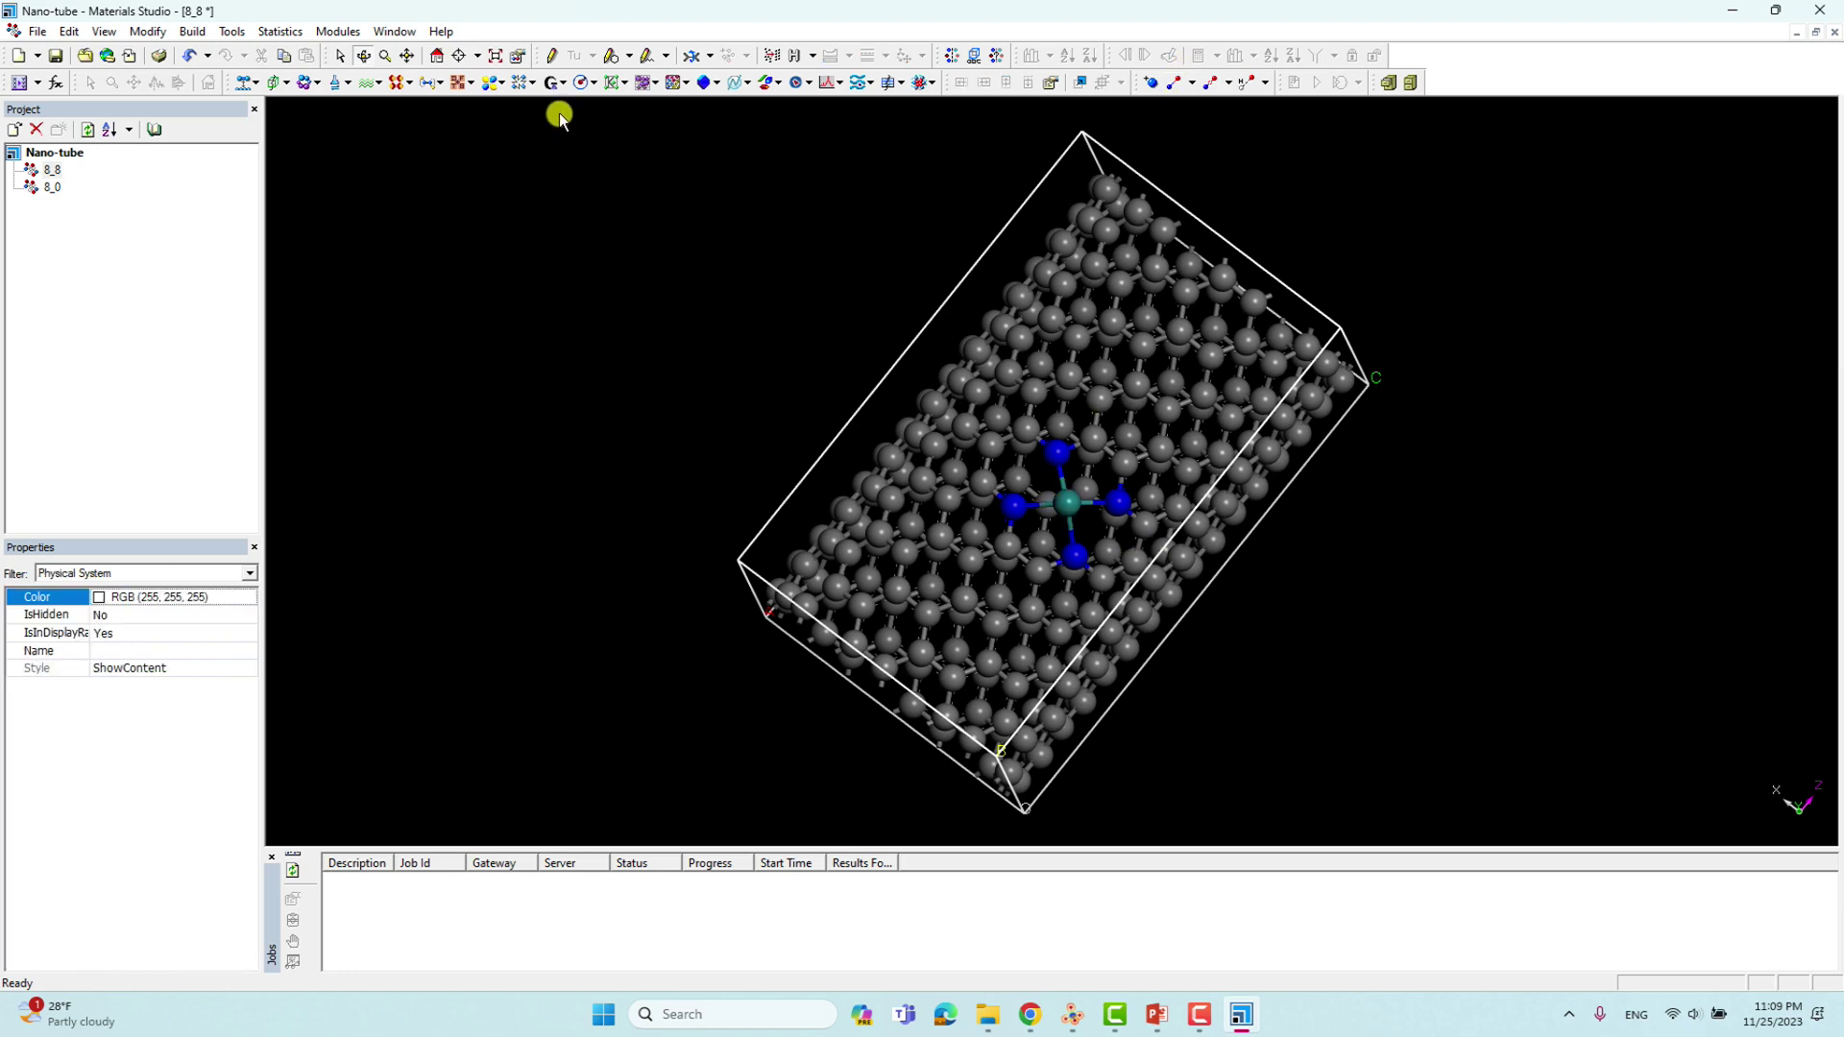
# Adjust the ruthenium atom's height above the four nitrogen atoms in the tube wall
pyautogui.moveTo(1013, 557); pyautogui.dragTo(1038, 467, button='right')
pyautogui.click(1042, 469)
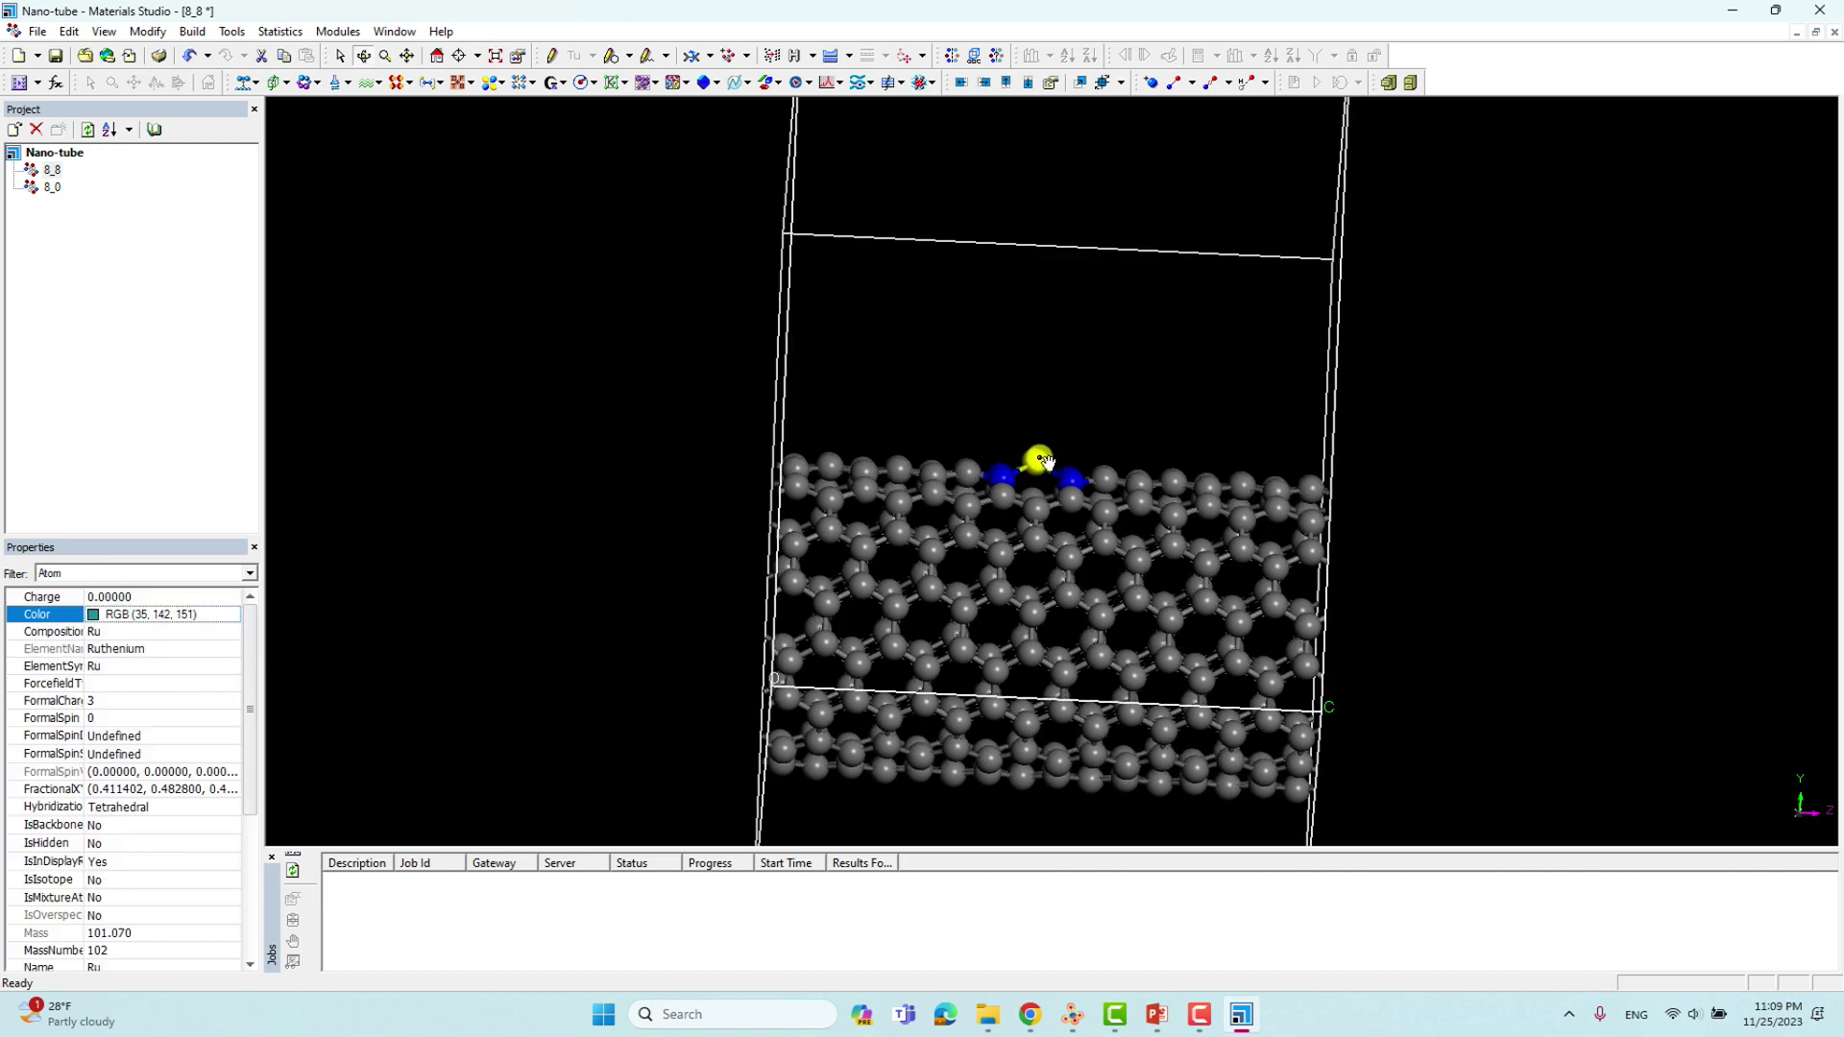
pyautogui.click(1049, 388)
pyautogui.moveTo(1037, 337); pyautogui.dragTo(1053, 411, button='right')
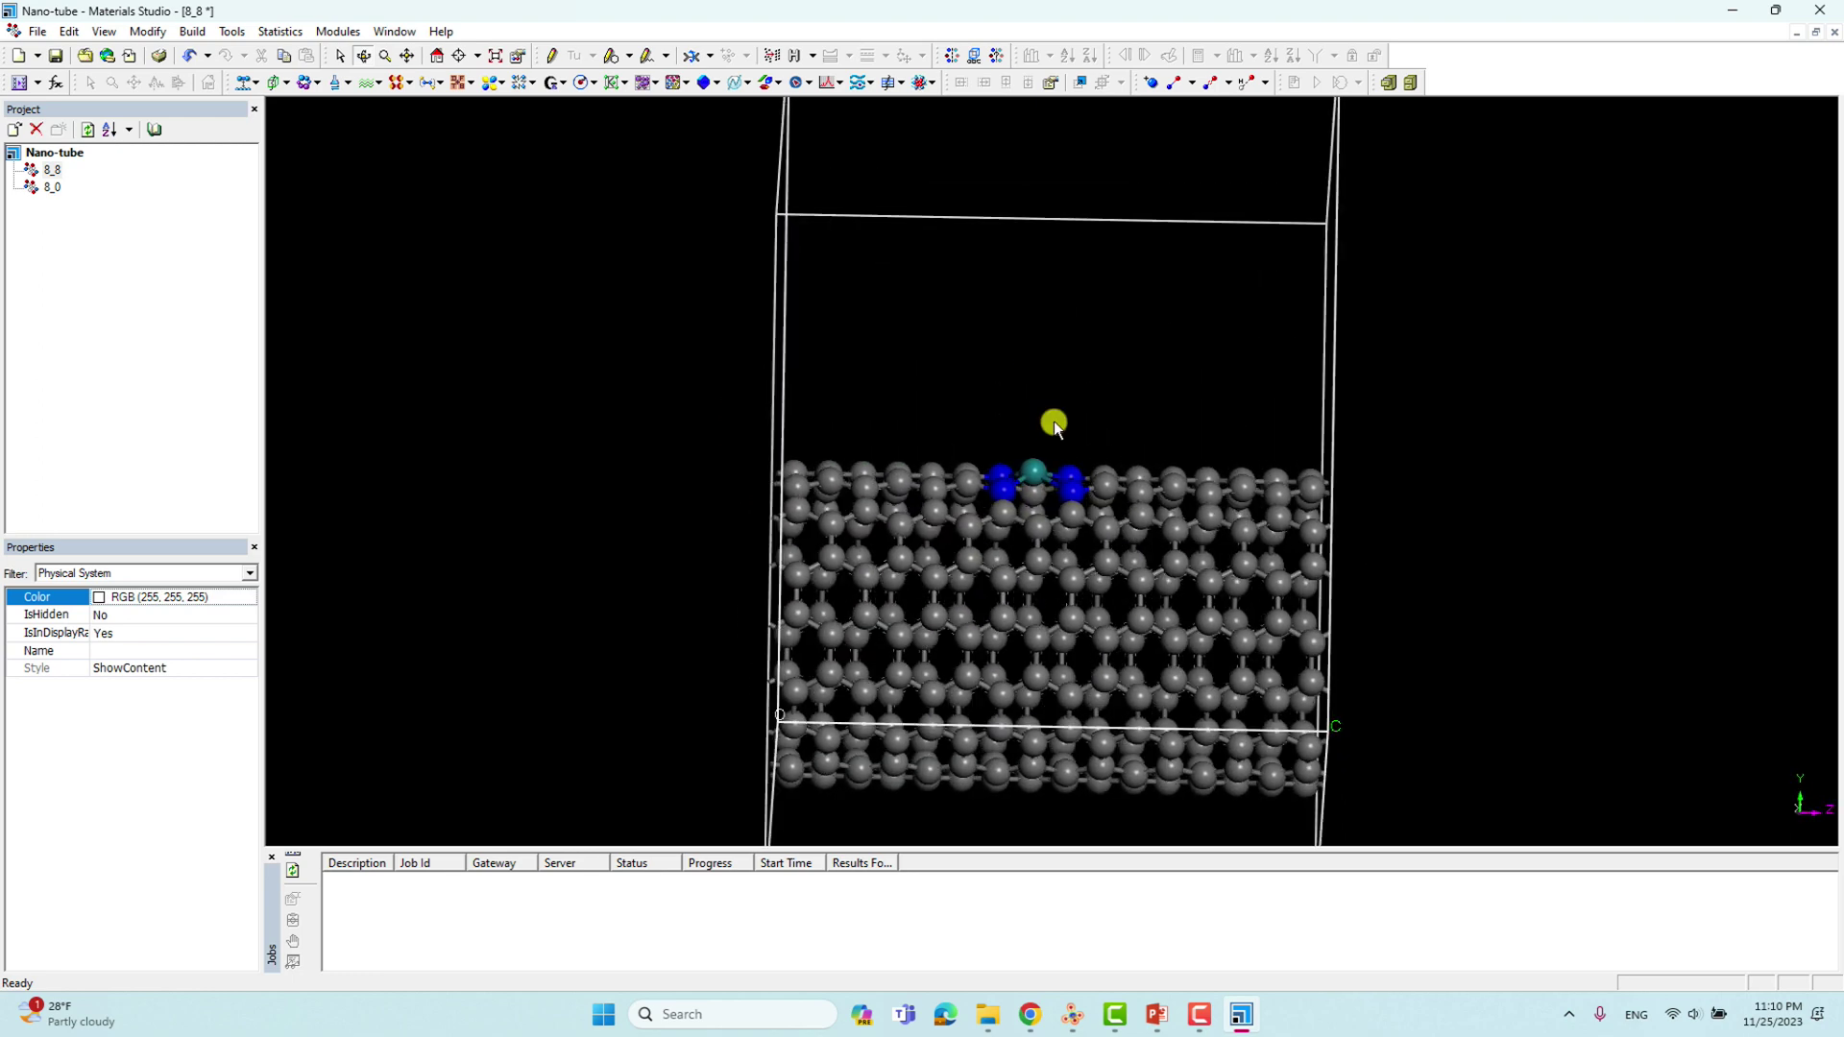
# Sketch a chain of three nitrogen atoms extending outward from the ruthenium atom
pyautogui.click(584, 63)
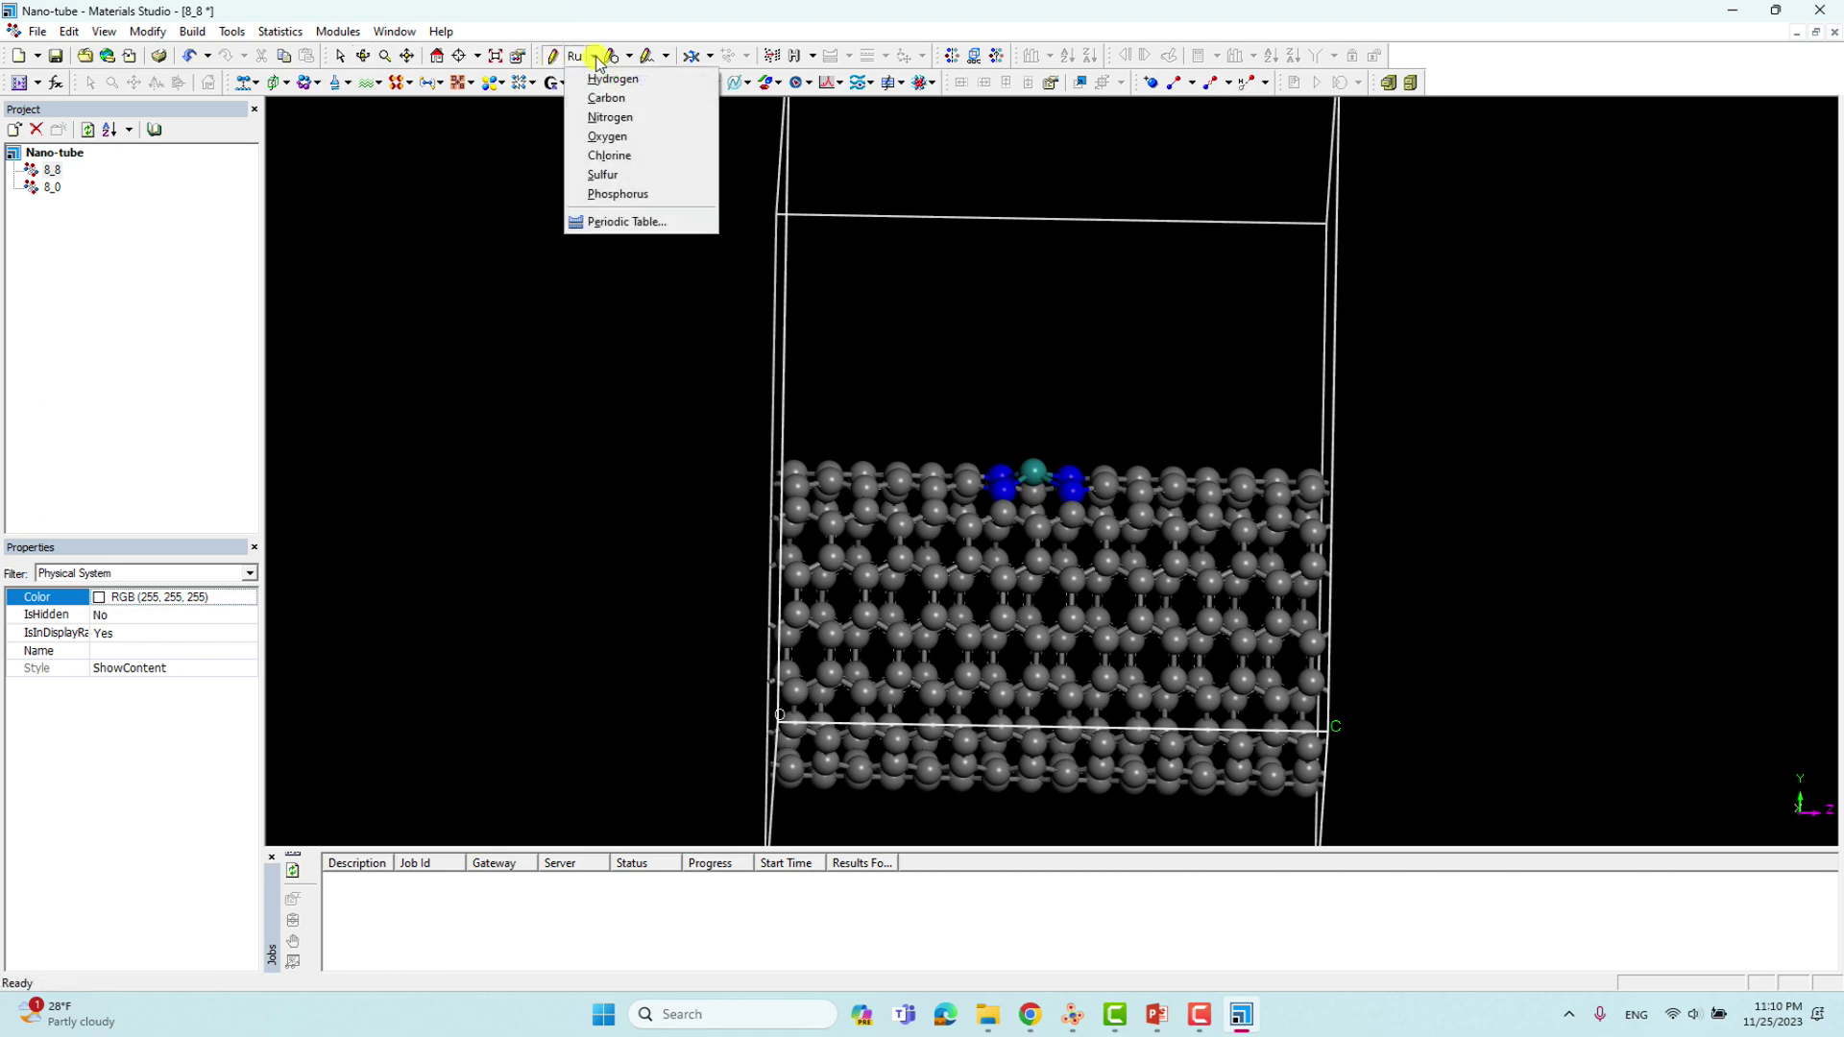
pyautogui.click(615, 118)
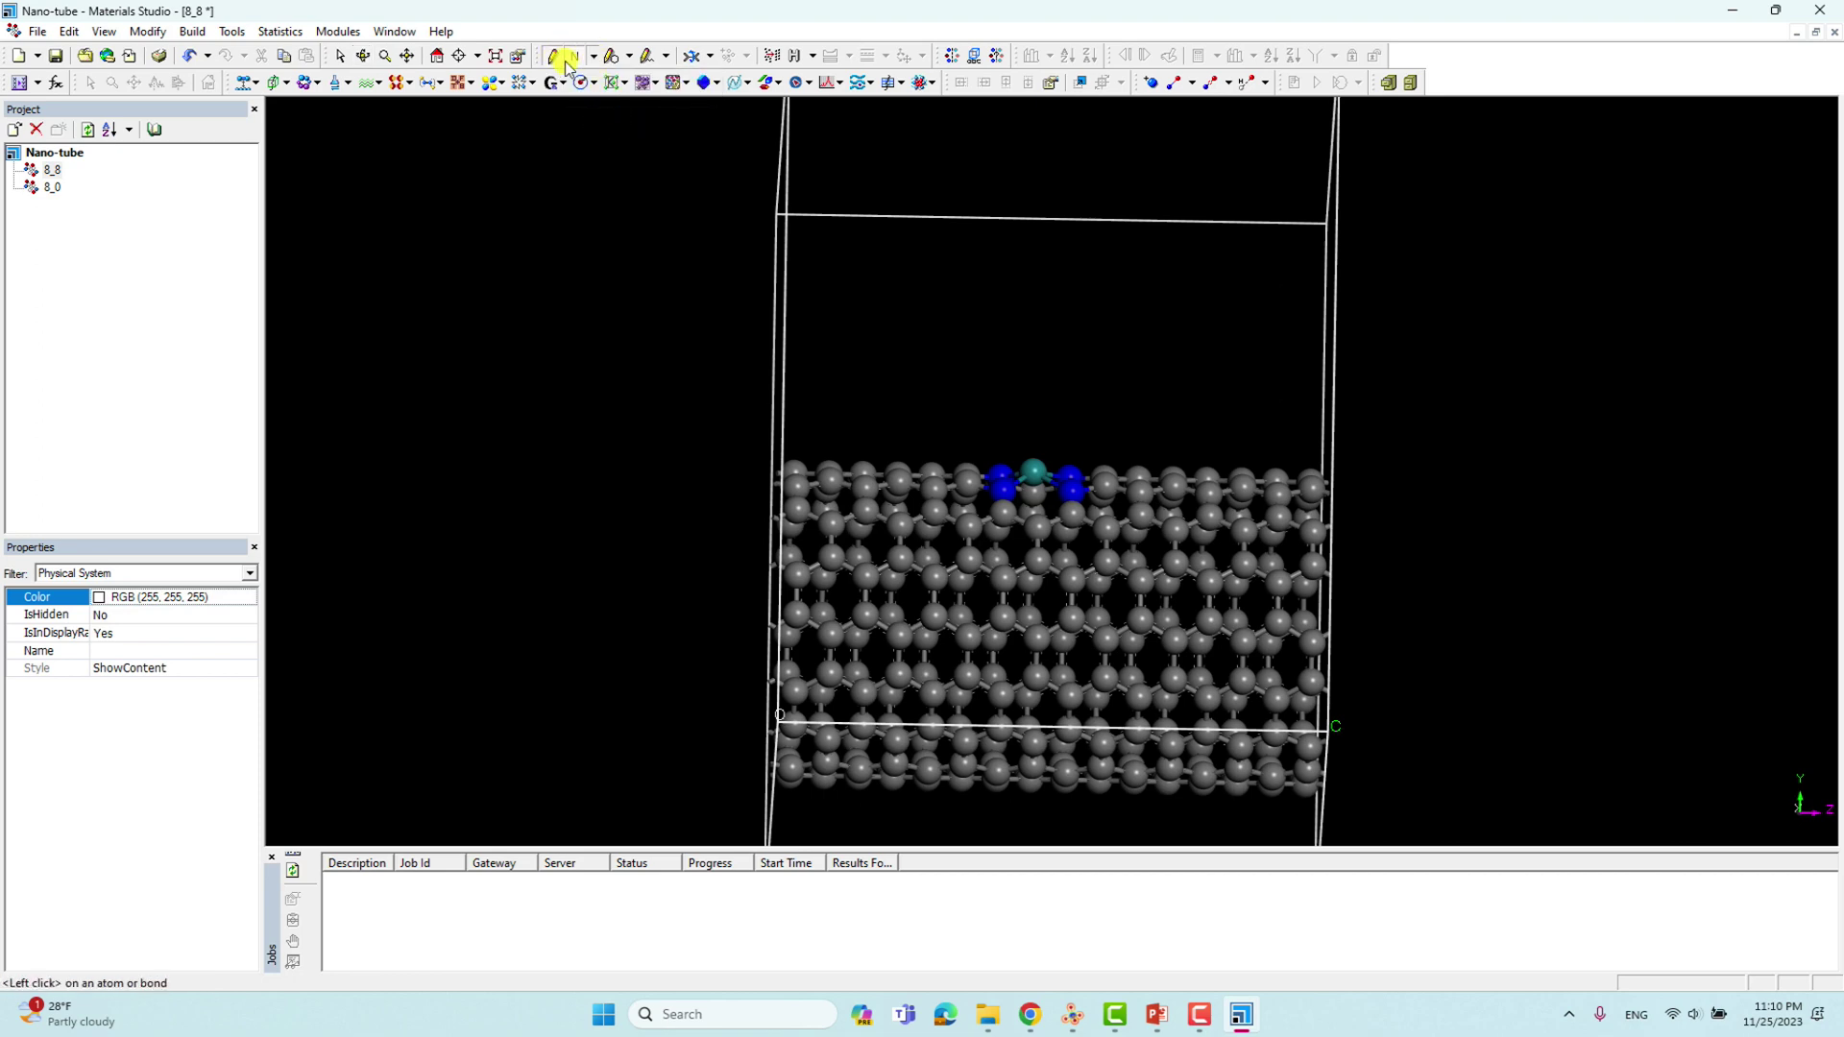
pyautogui.click(1038, 452)
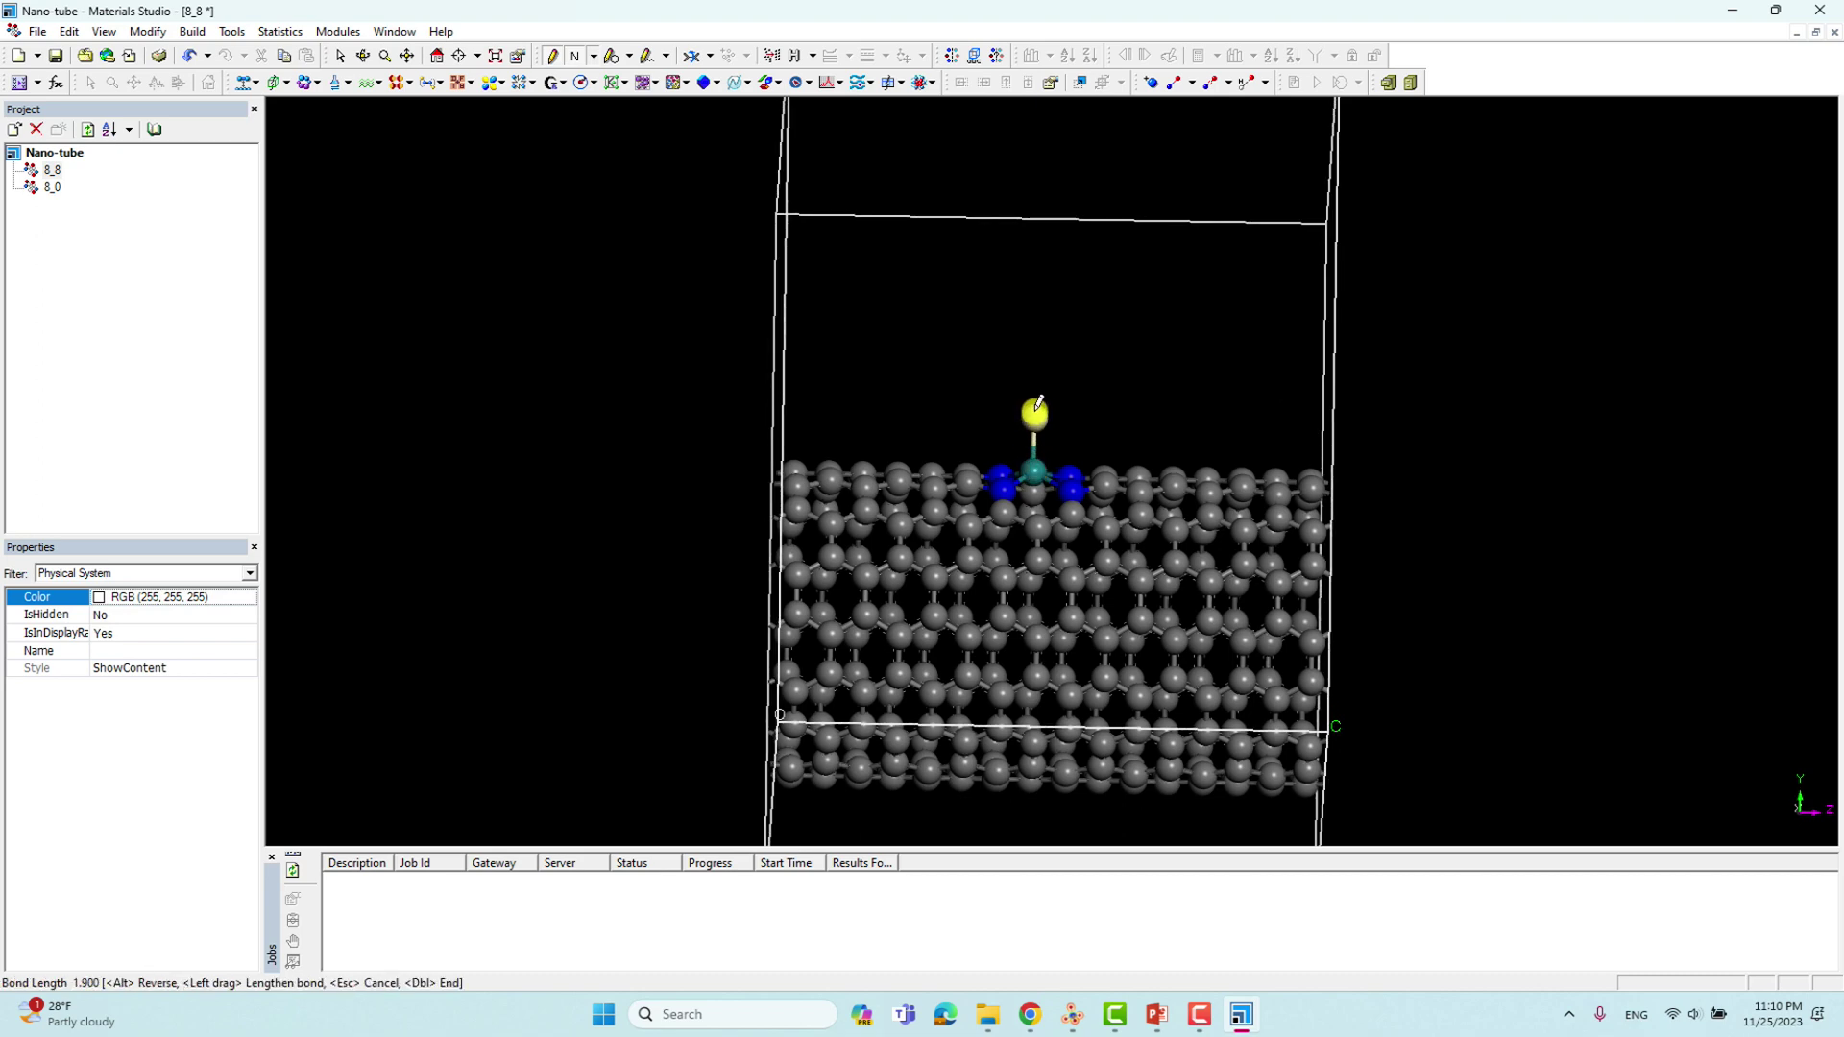
pyautogui.doubleClick(1045, 403)
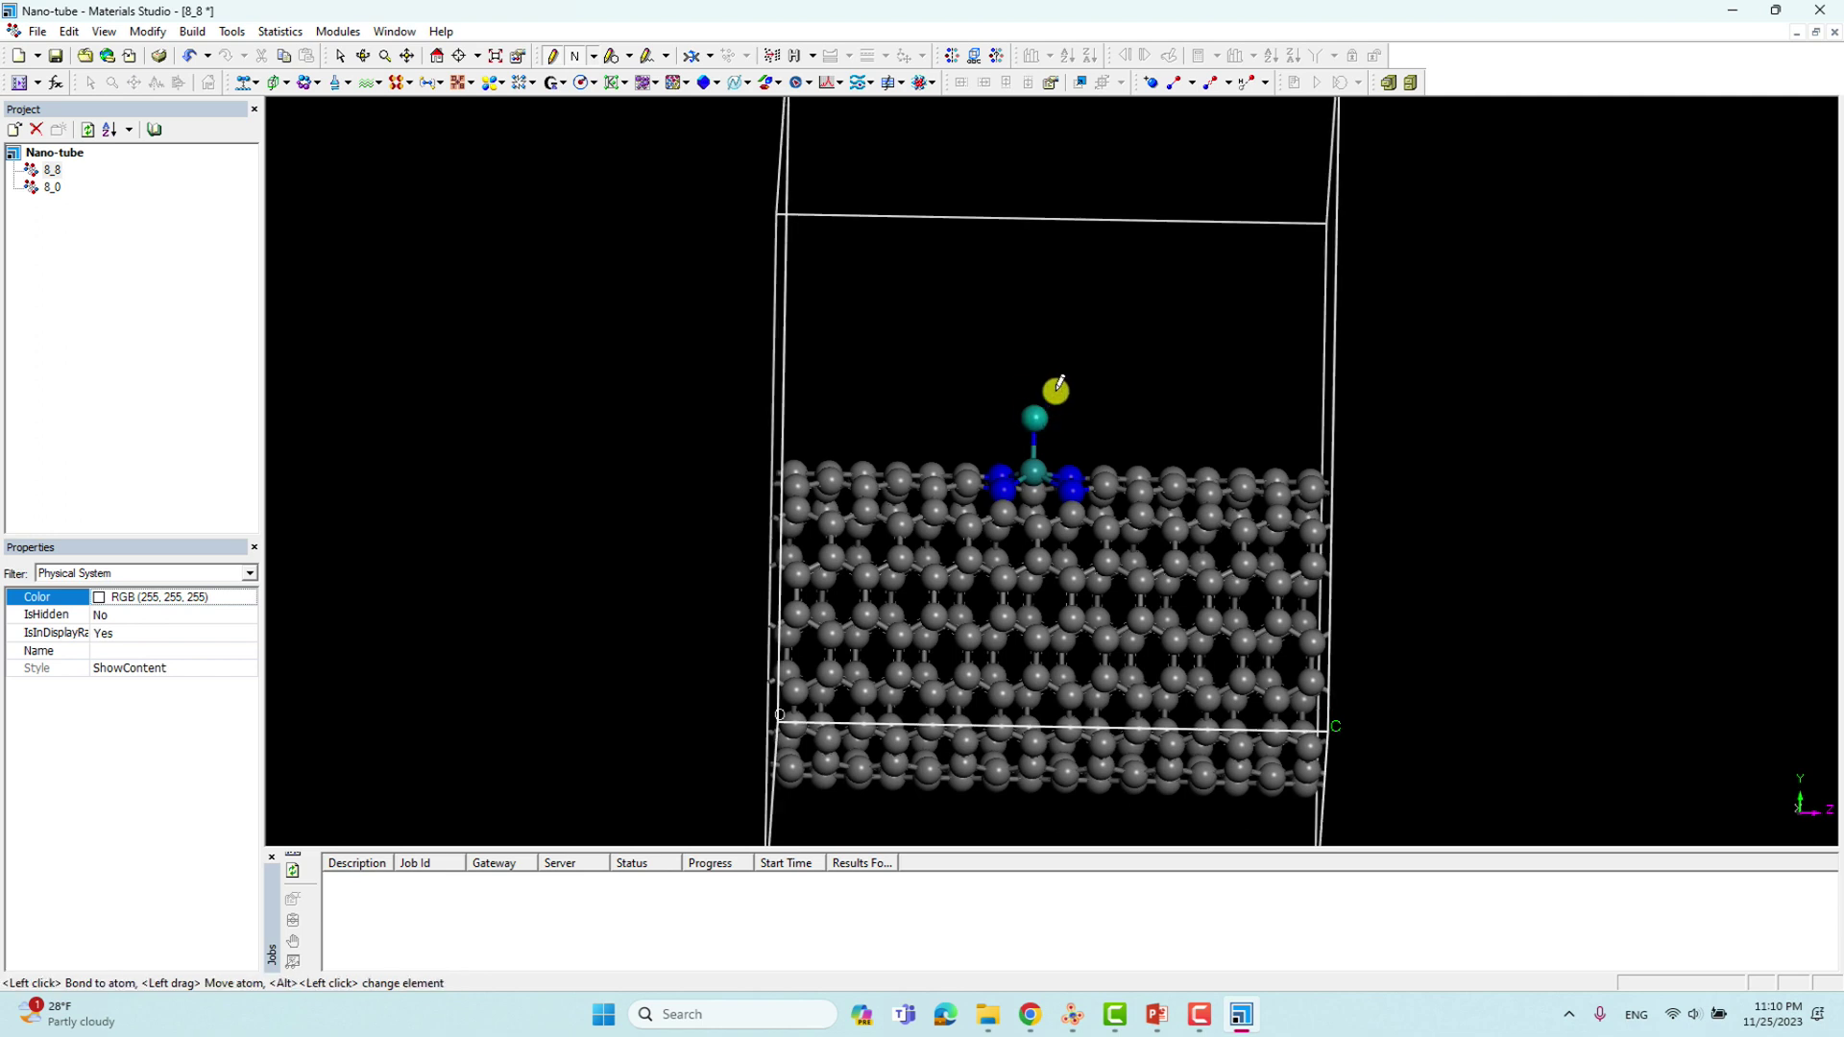
pyautogui.click(1035, 417)
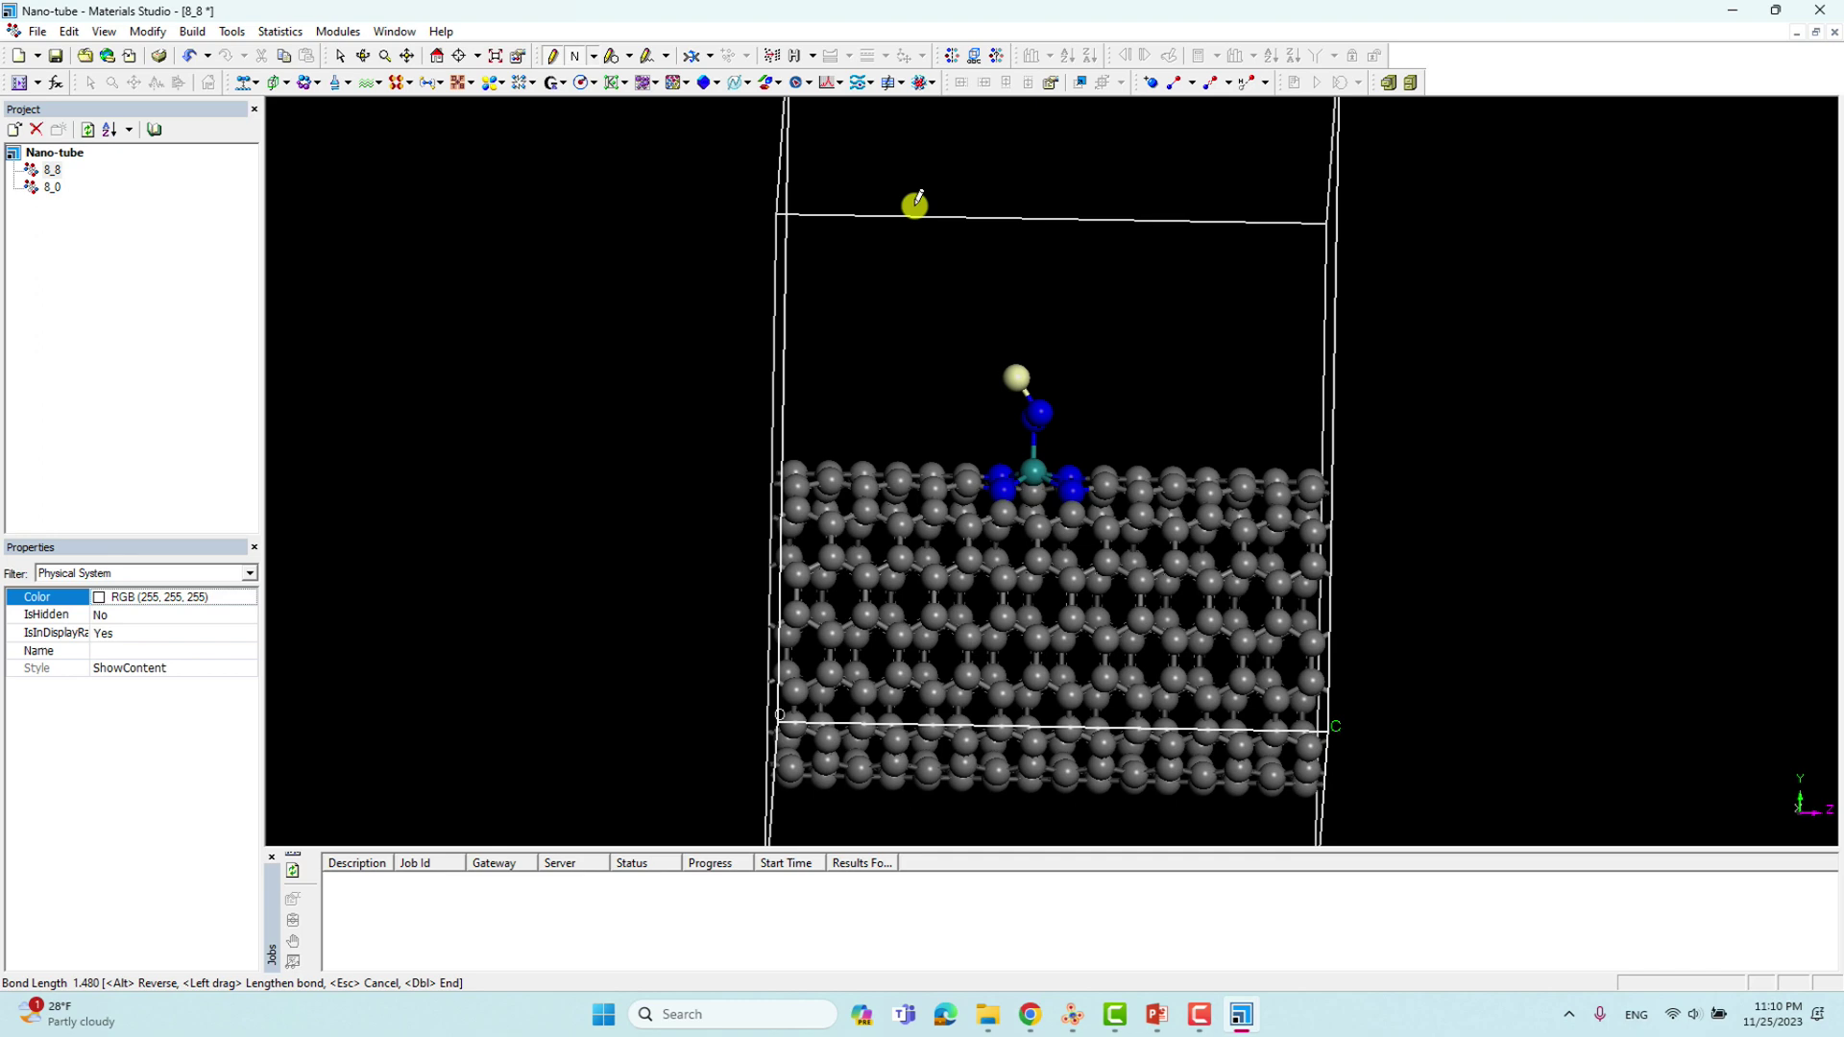
pyautogui.doubleClick(1042, 290)
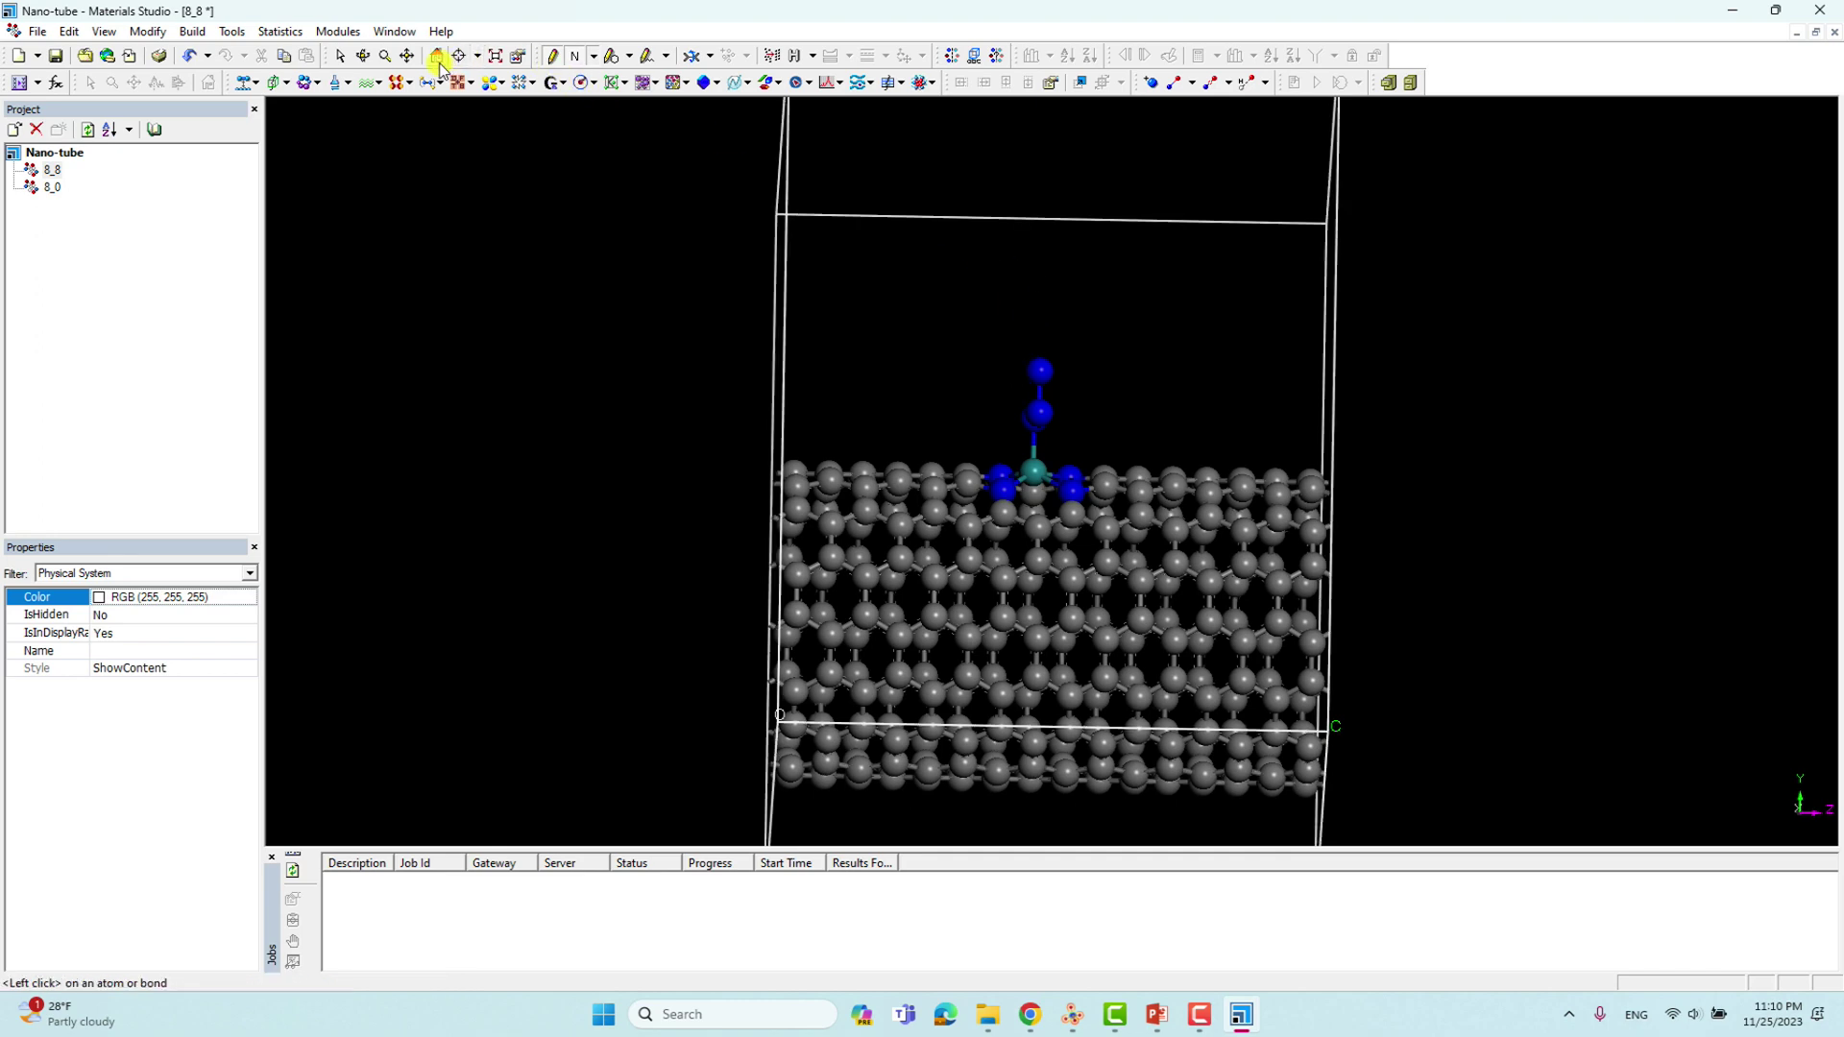
# Delete the outermost nitrogen atom of the chain, leaving two nitrogen atoms on the ruthenium
pyautogui.click(364, 55)
pyautogui.moveTo(904, 528); pyautogui.dragTo(1128, 412)
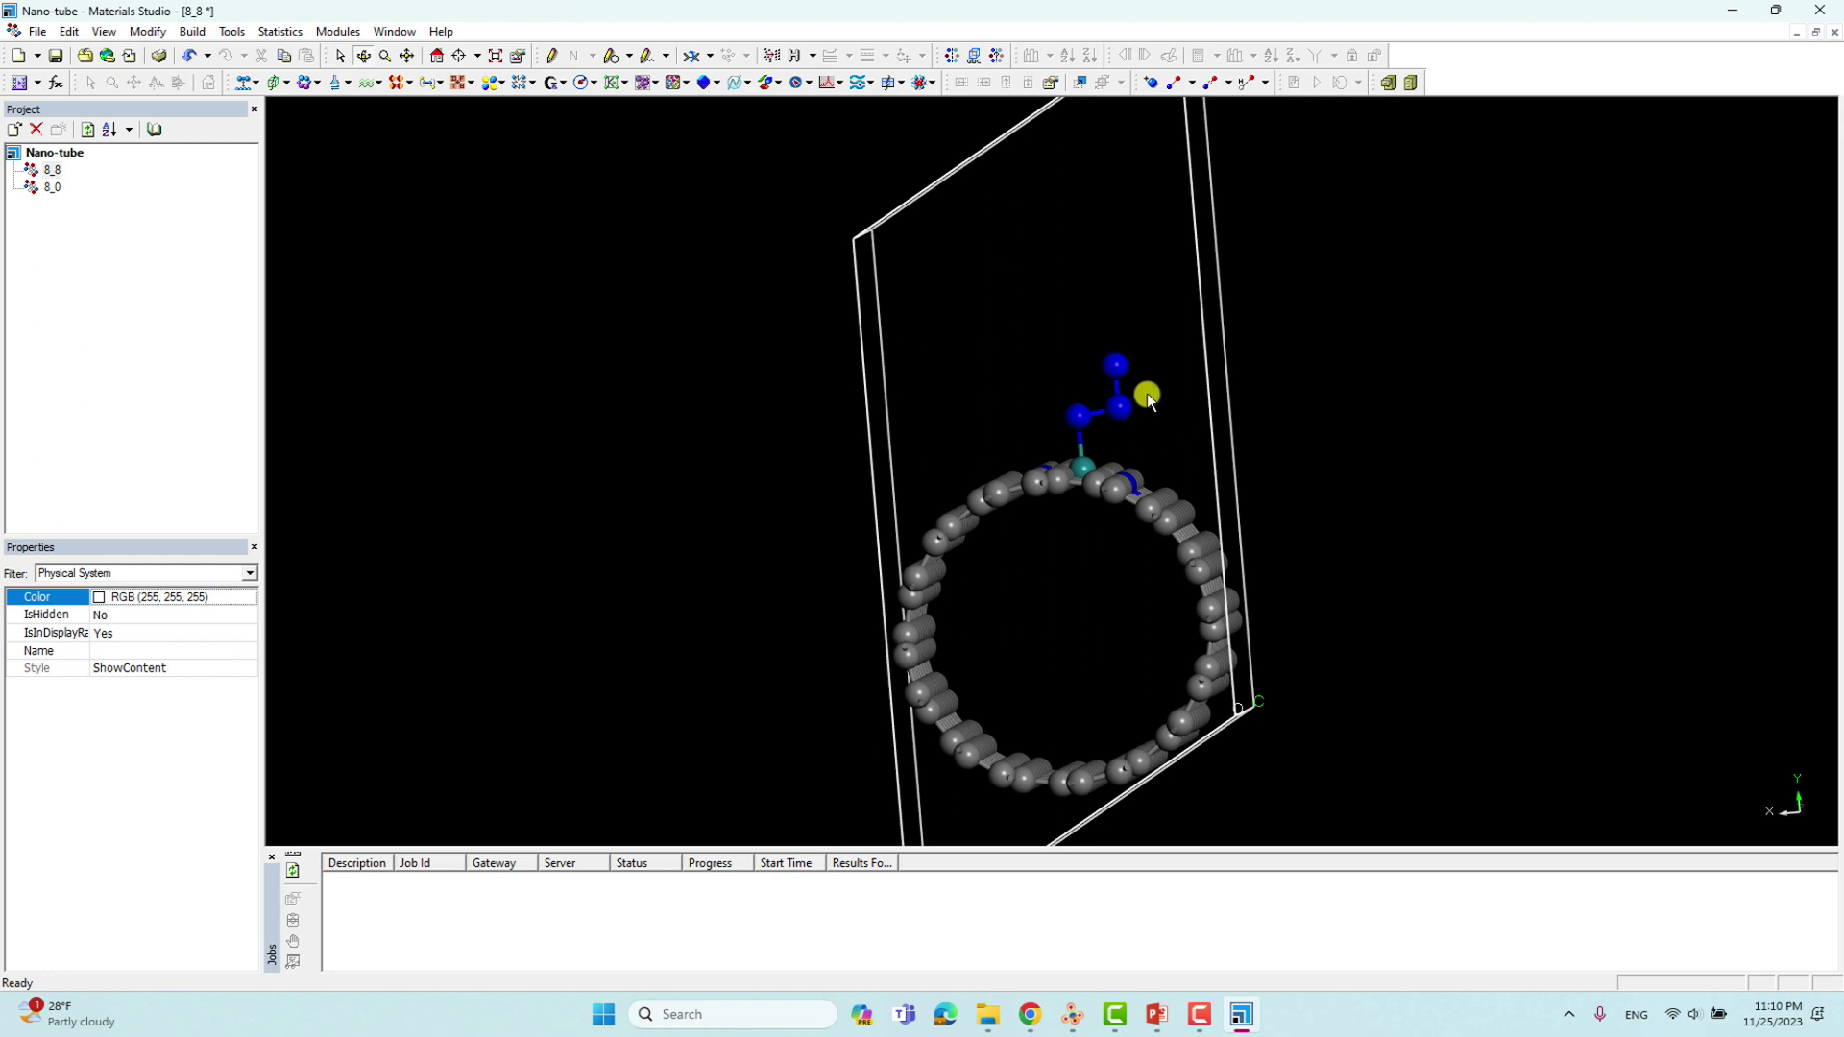
pyautogui.click(1116, 377)
pyautogui.press('Delete')
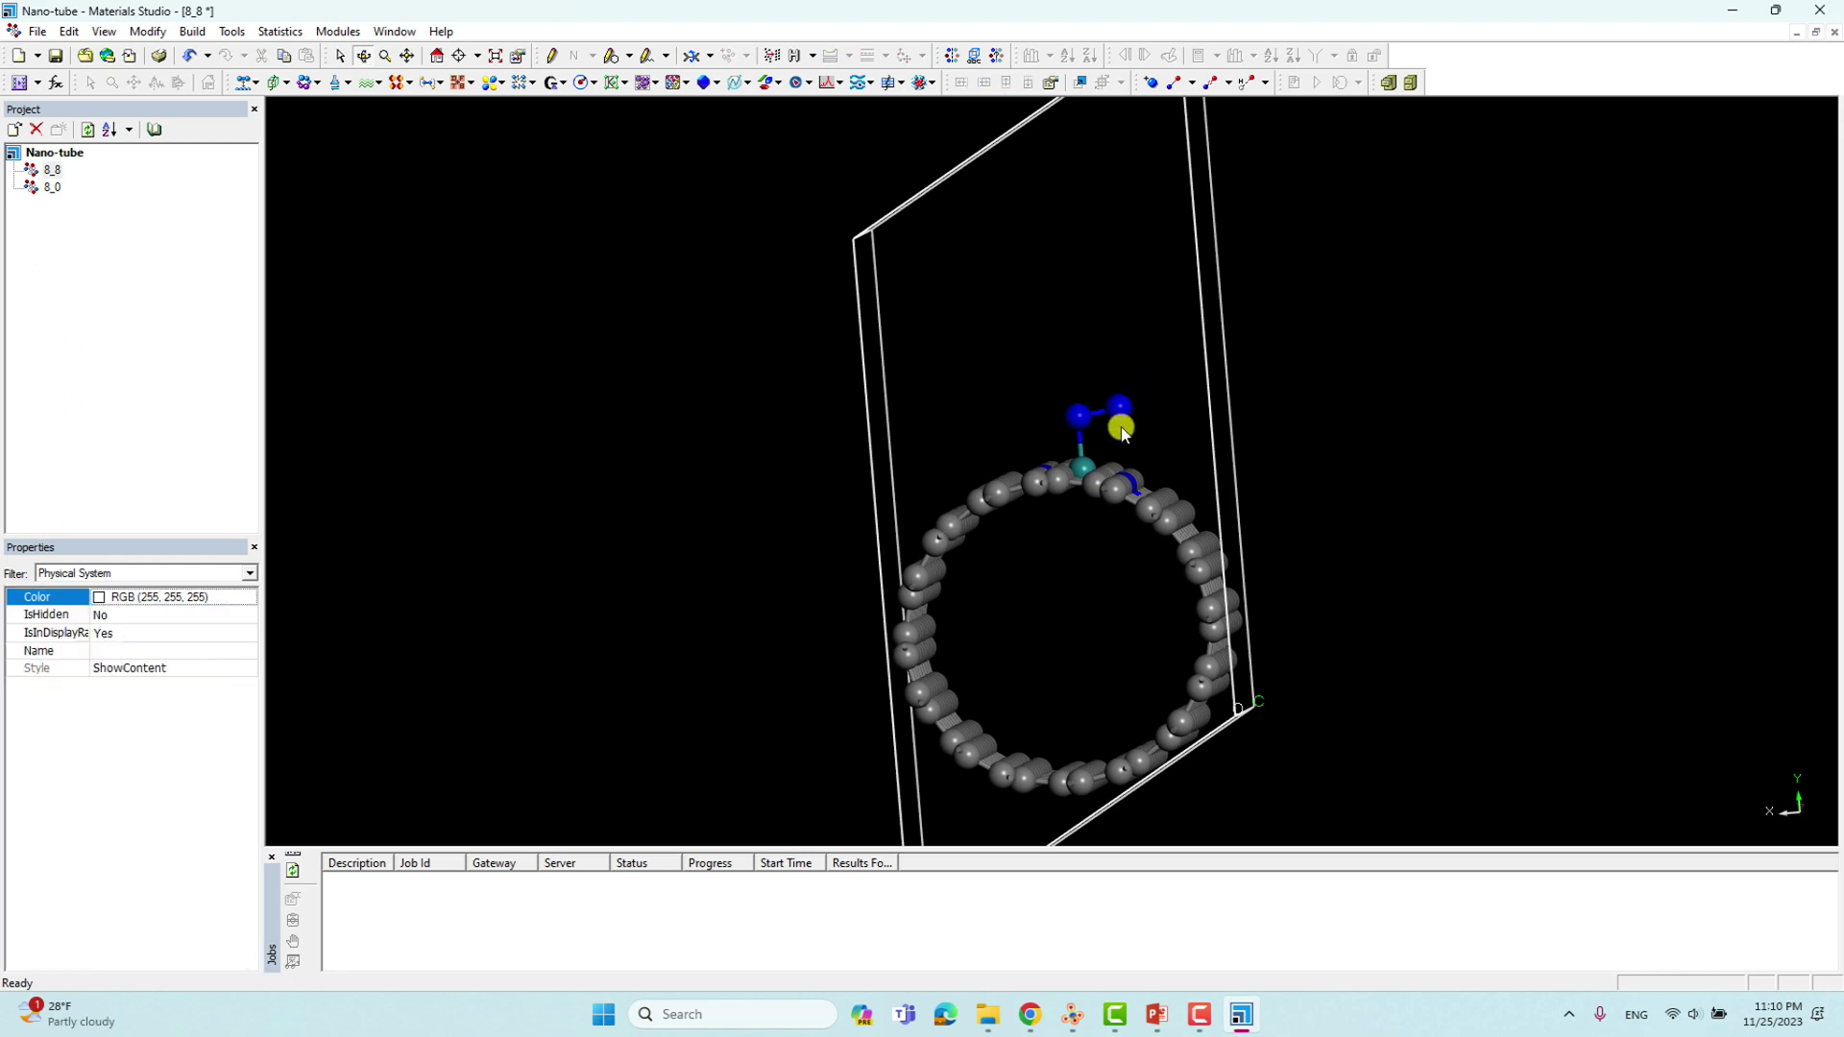
# Move the outer nitrogen atom directly above the nitrogen bonded to ruthenium so the pair stands upright on the tube
pyautogui.click(1119, 404)
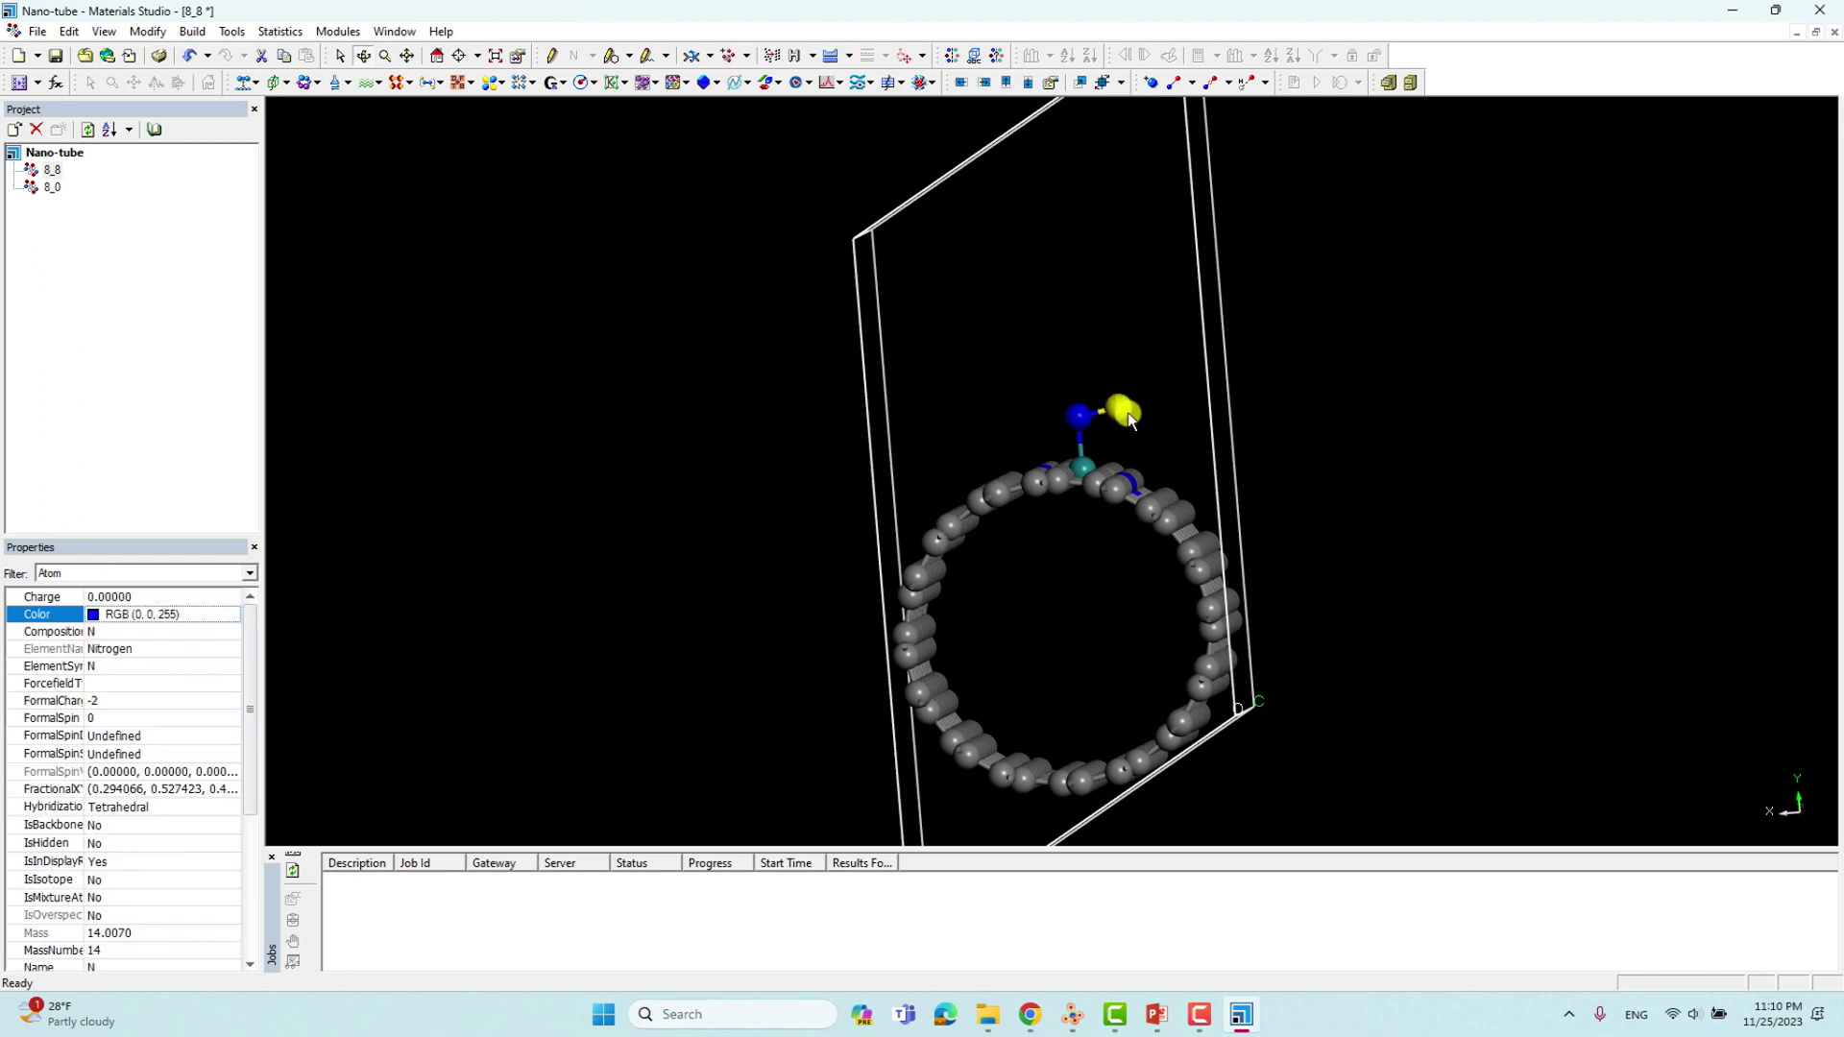
pyautogui.moveTo(1124, 411); pyautogui.dragTo(1080, 375)
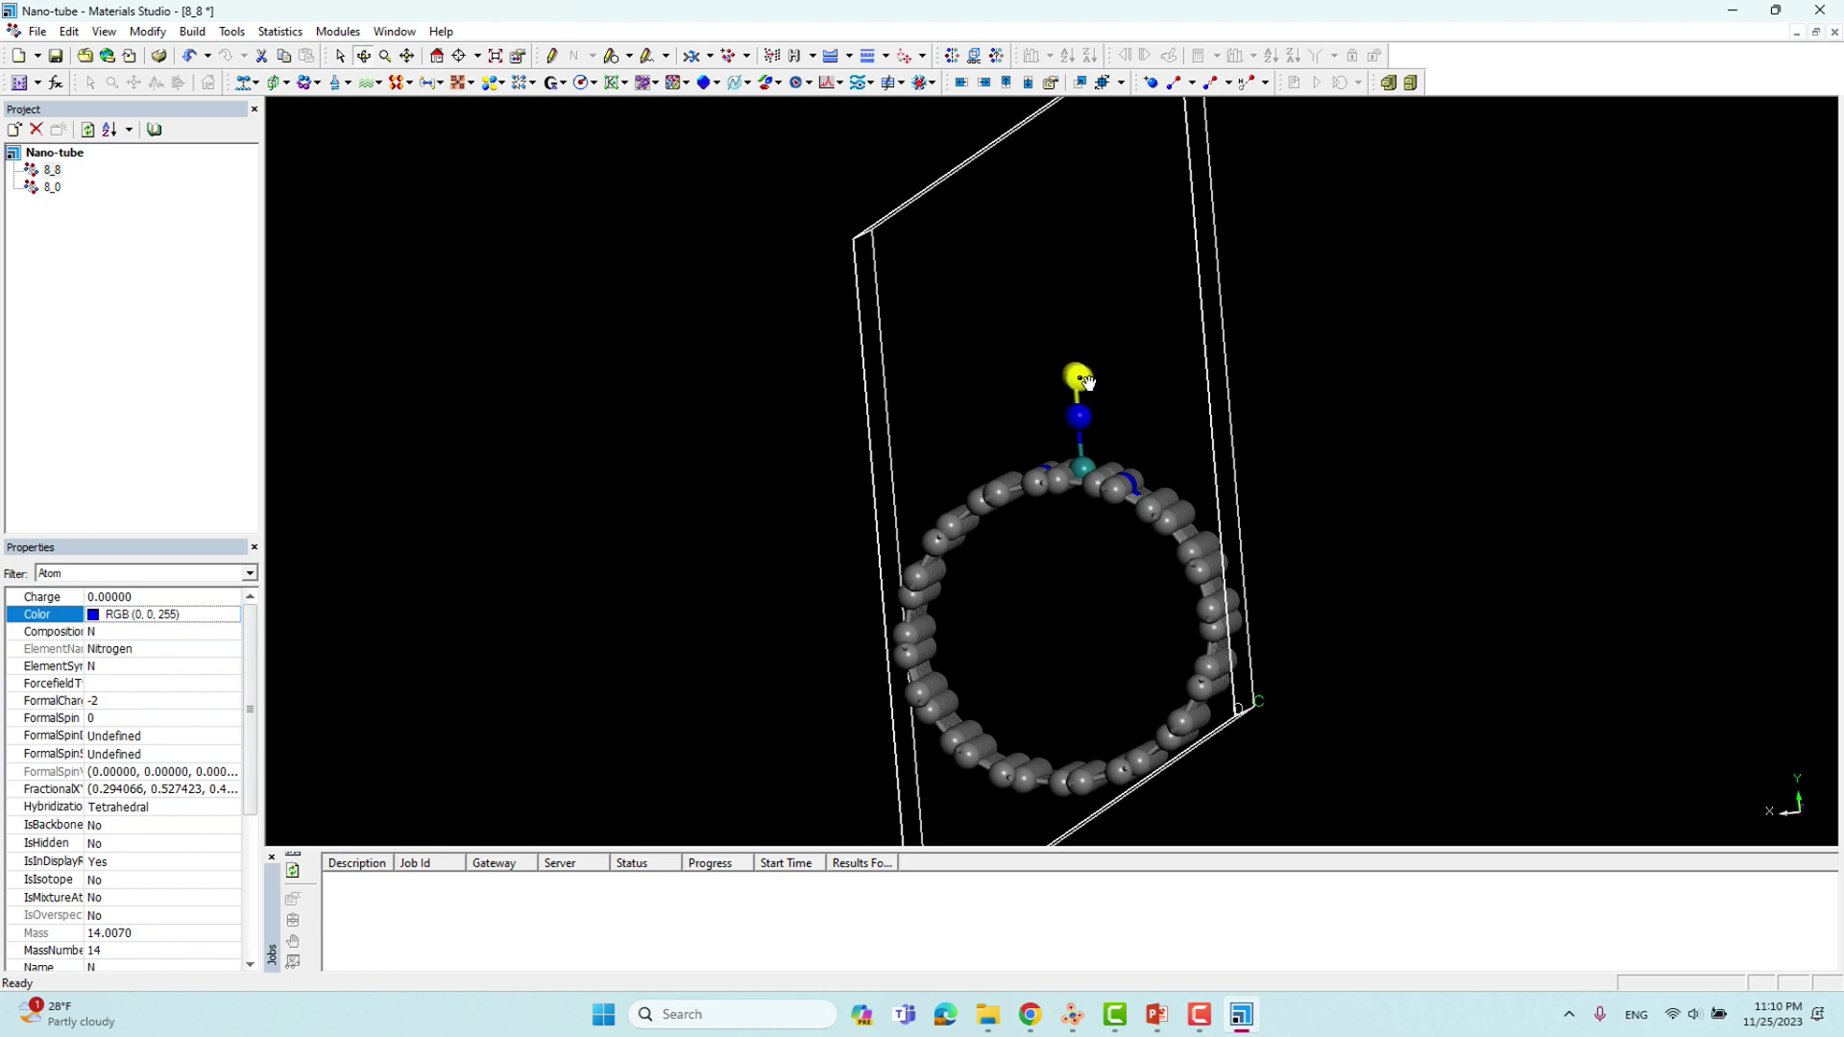
pyautogui.moveTo(1085, 381); pyautogui.dragTo(1080, 378)
pyautogui.moveTo(877, 362)
pyautogui.mouseDown(button='right')
pyautogui.moveTo(1063, 480)
pyautogui.moveTo(1040, 626)
pyautogui.moveTo(1025, 428)
pyautogui.moveTo(1136, 146)
pyautogui.mouseUp(button='right')
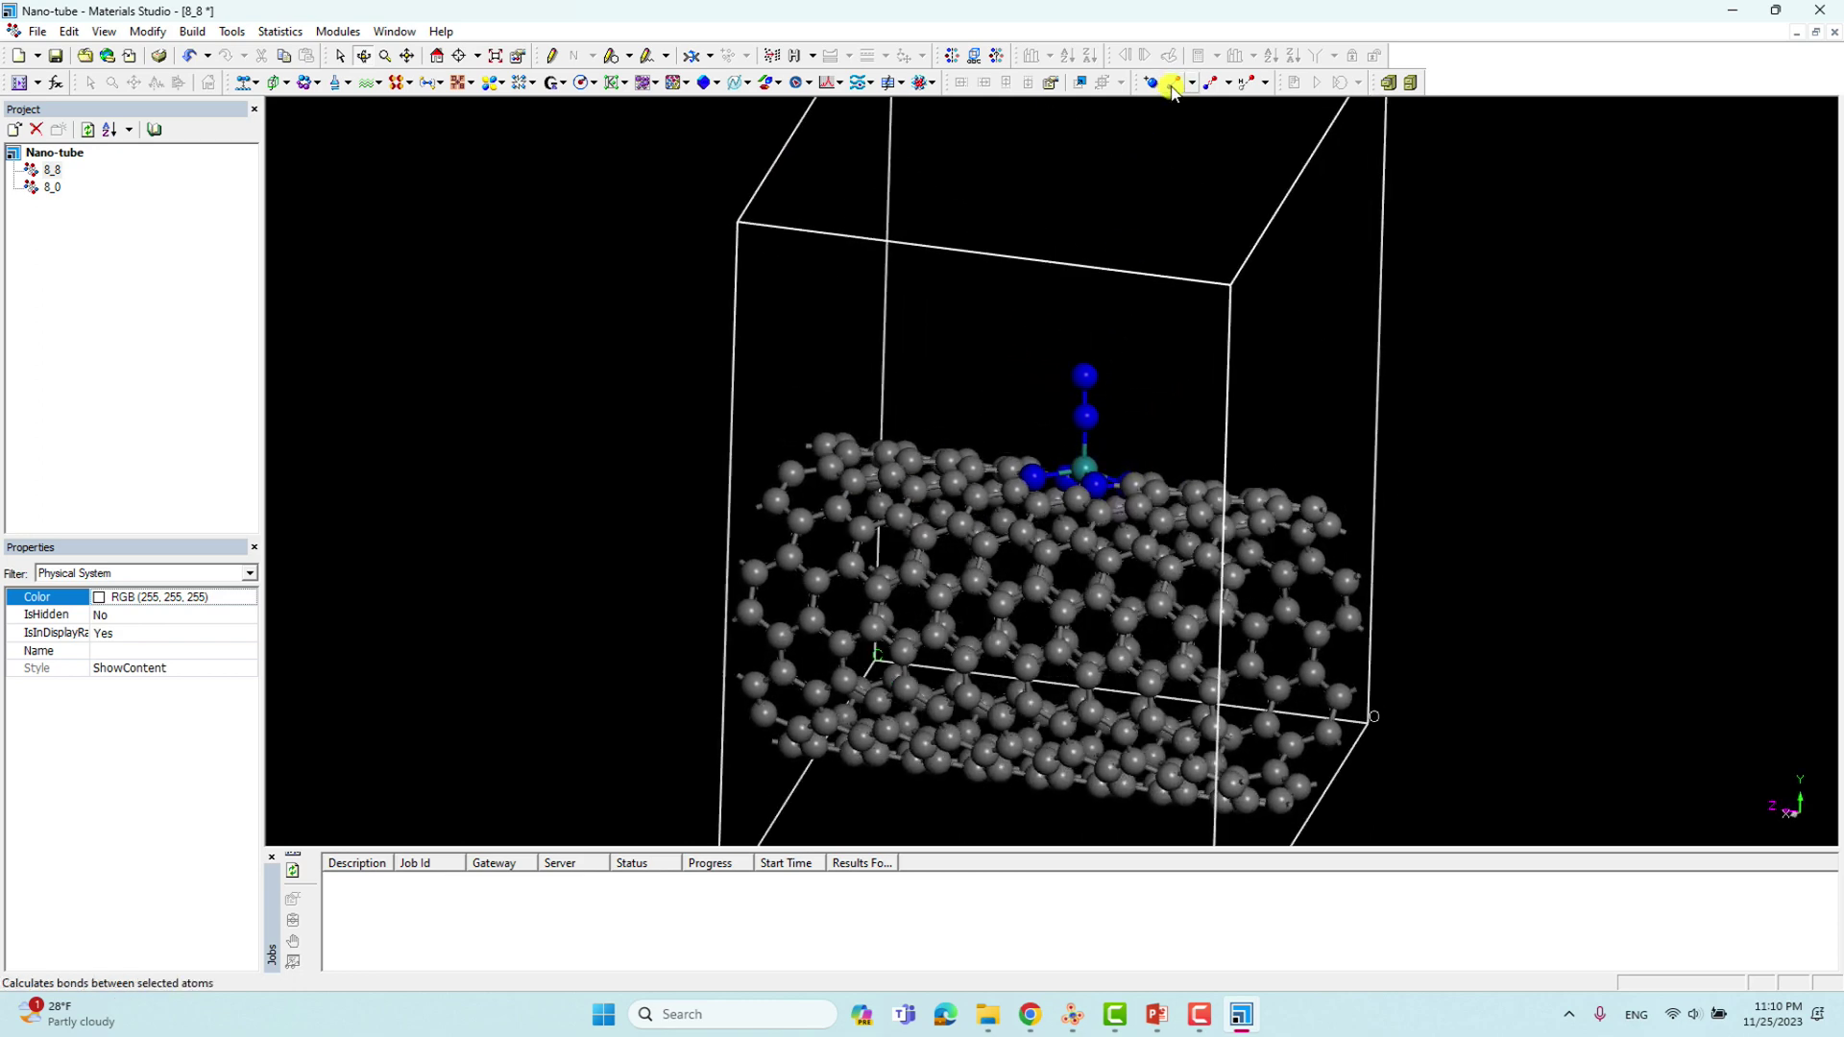
pyautogui.scroll(5, 1091, 443)
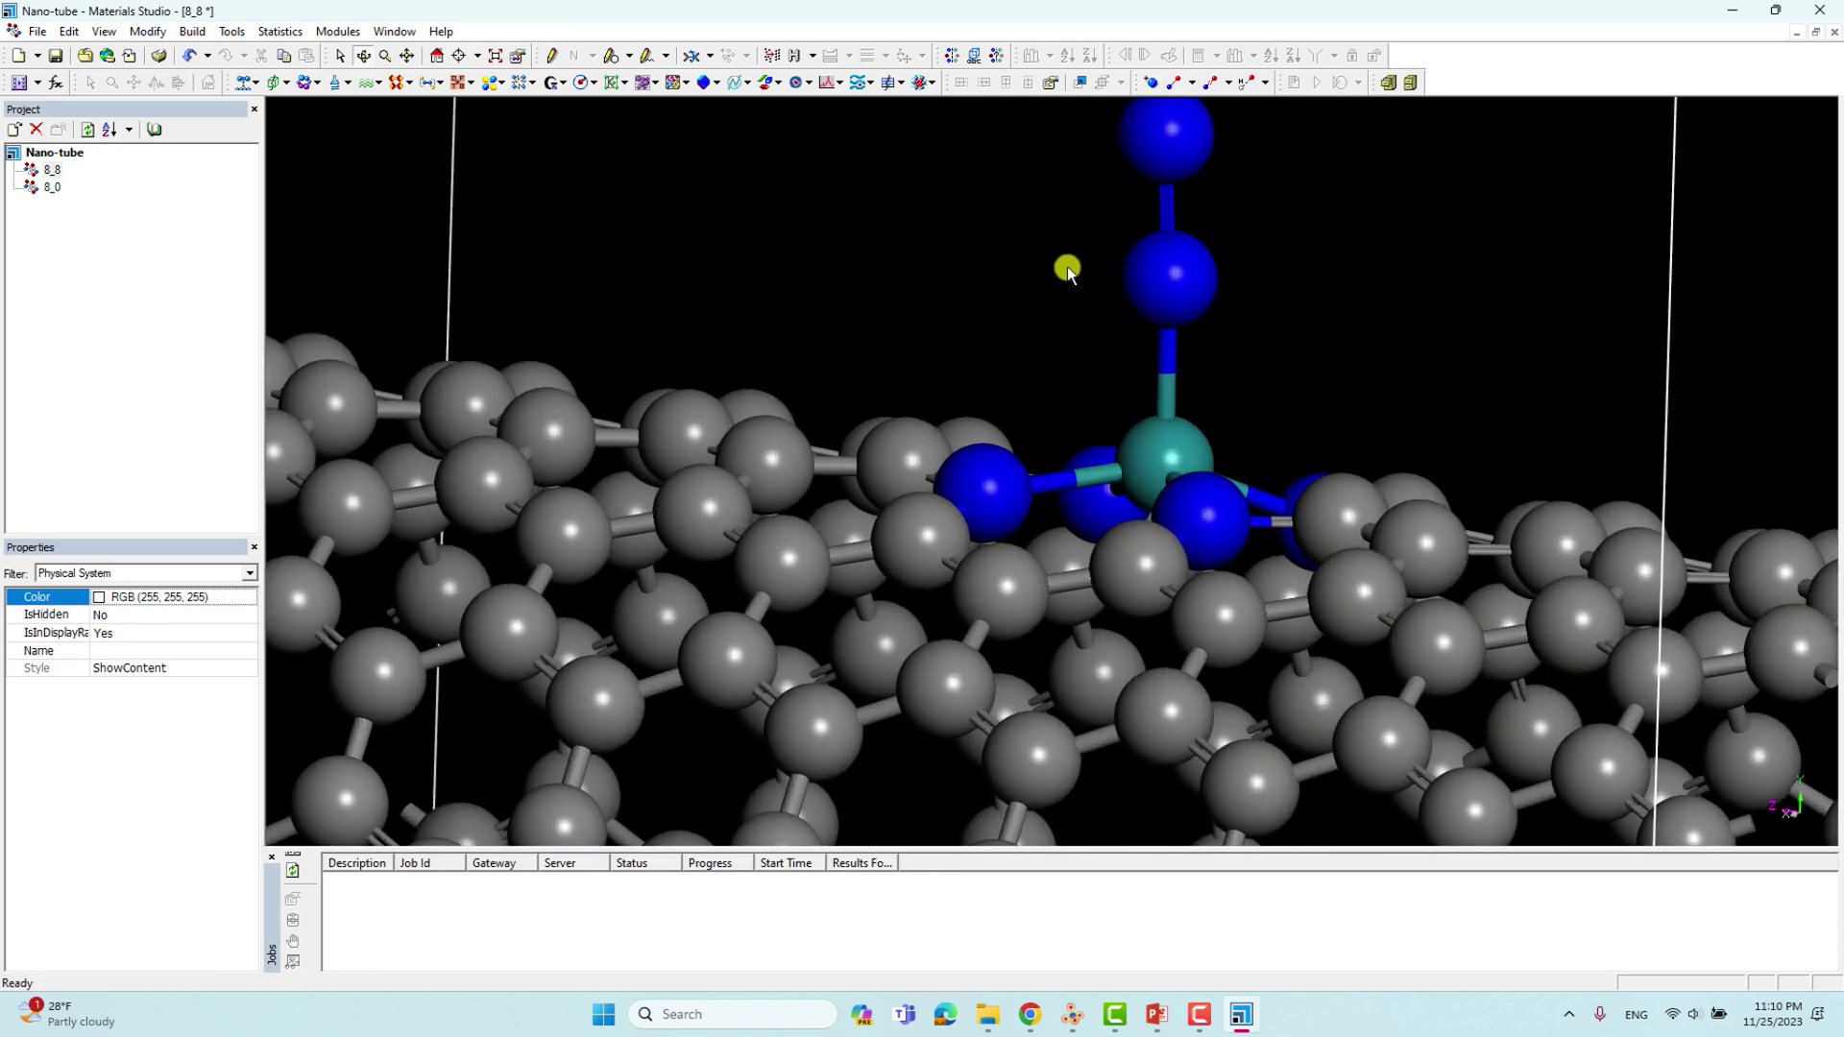
pyautogui.scroll(-6, 1109, 268)
pyautogui.moveTo(1108, 255); pyautogui.dragTo(873, 390, button='right')
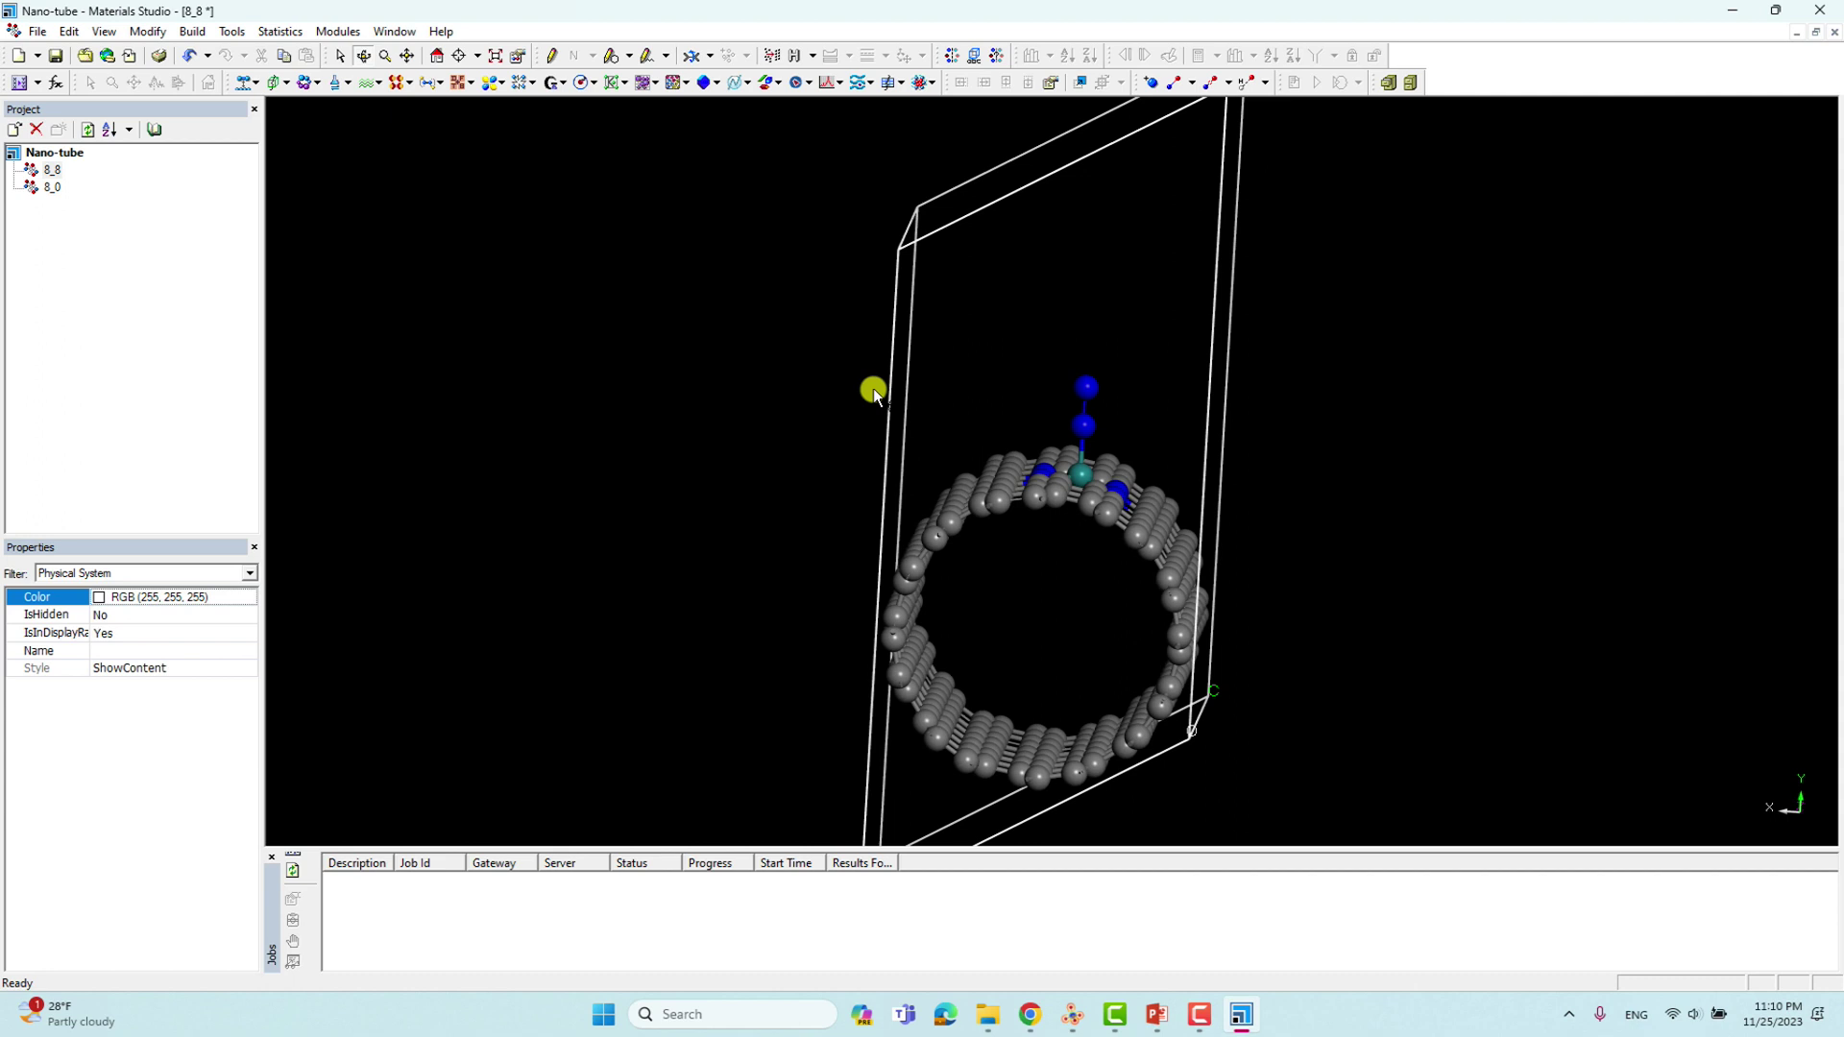
# Start exporting the 8_8 structure and choose the armchair folder inside YTSTUDIO\nanotubes-mate on drive C as the destination
pyautogui.click(38, 31)
pyautogui.click(67, 224)
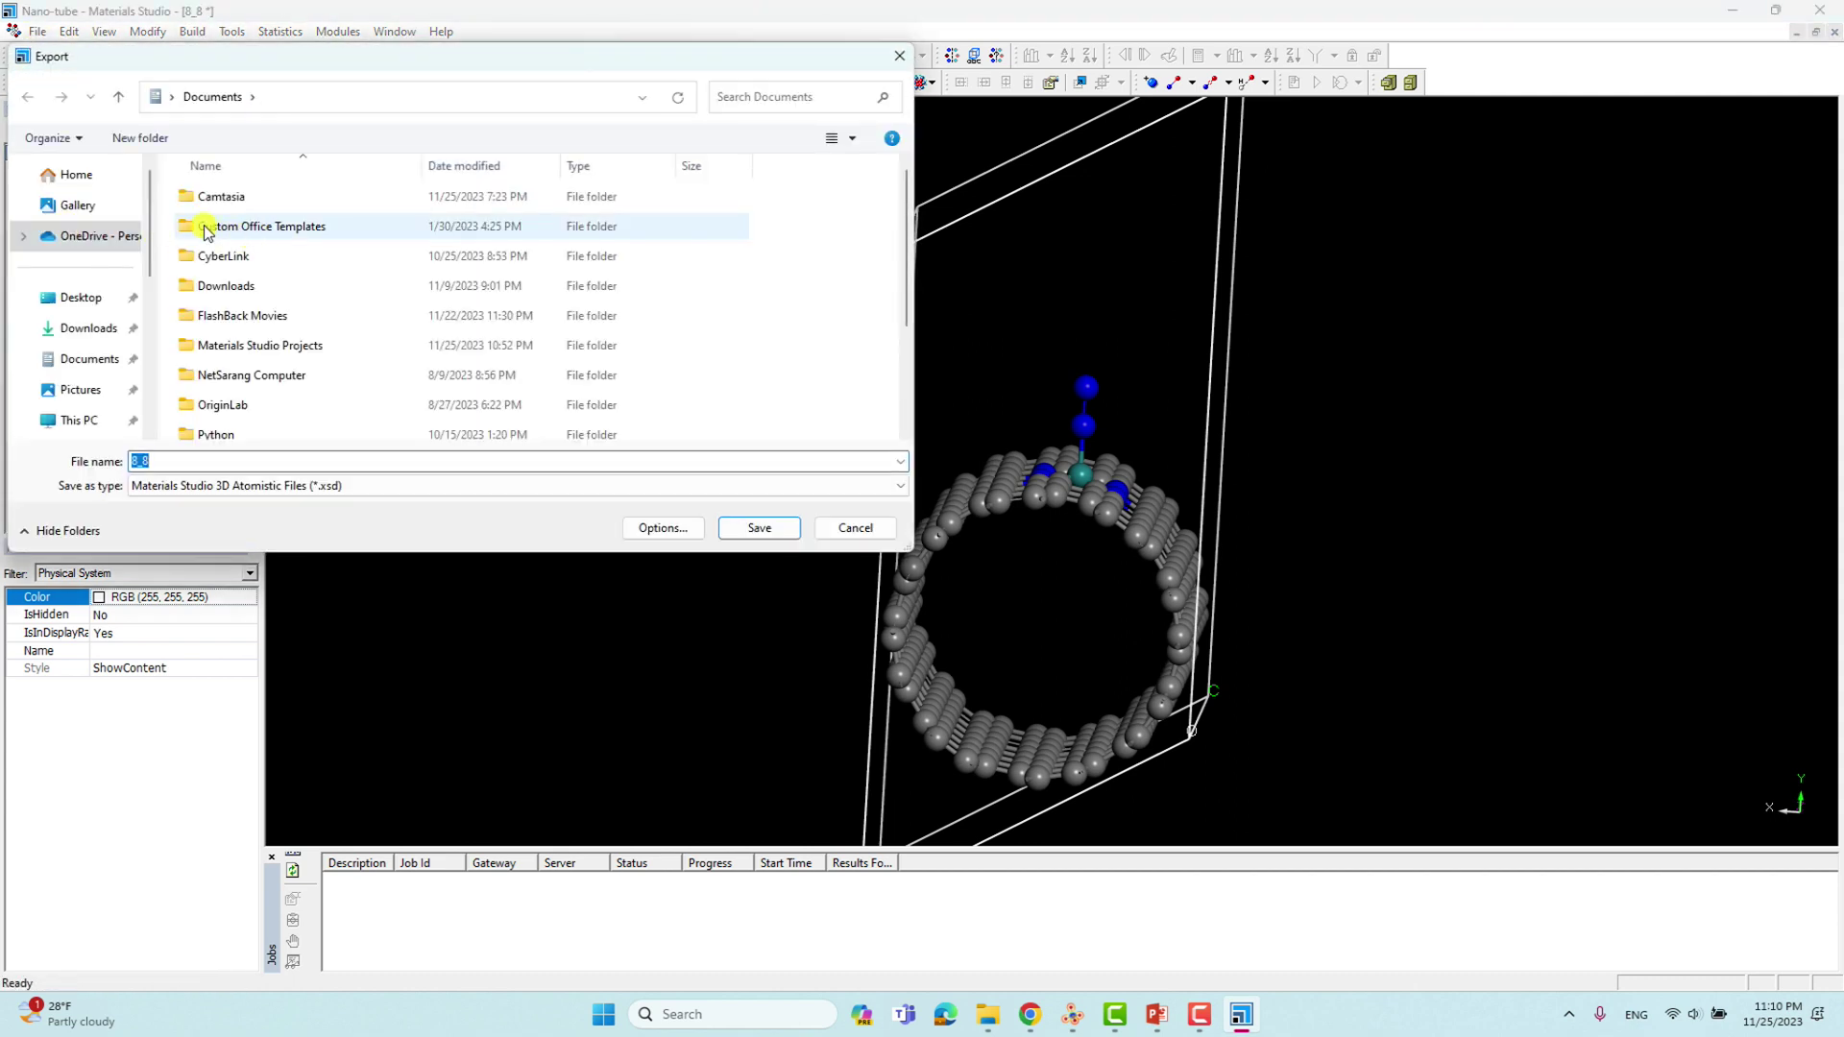
pyautogui.scroll(-5, 131, 258)
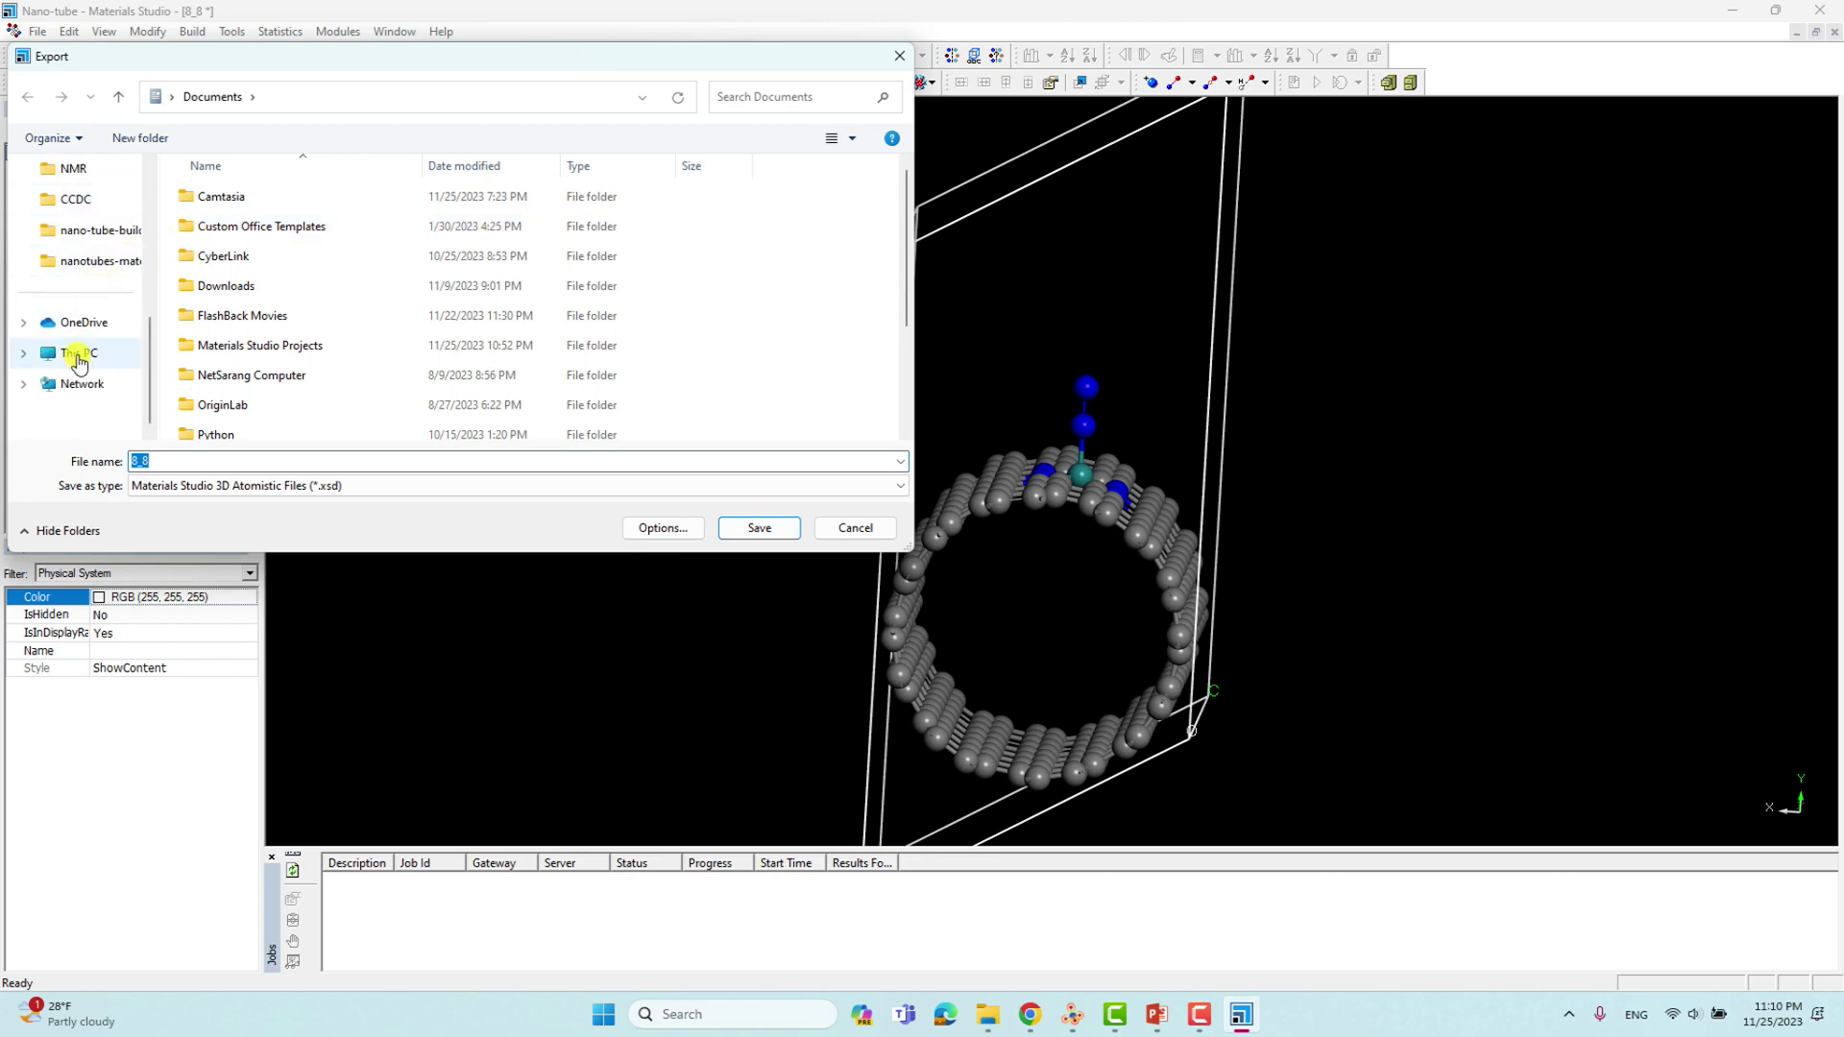
pyautogui.click(80, 356)
pyautogui.doubleClick(242, 224)
pyautogui.click(229, 261)
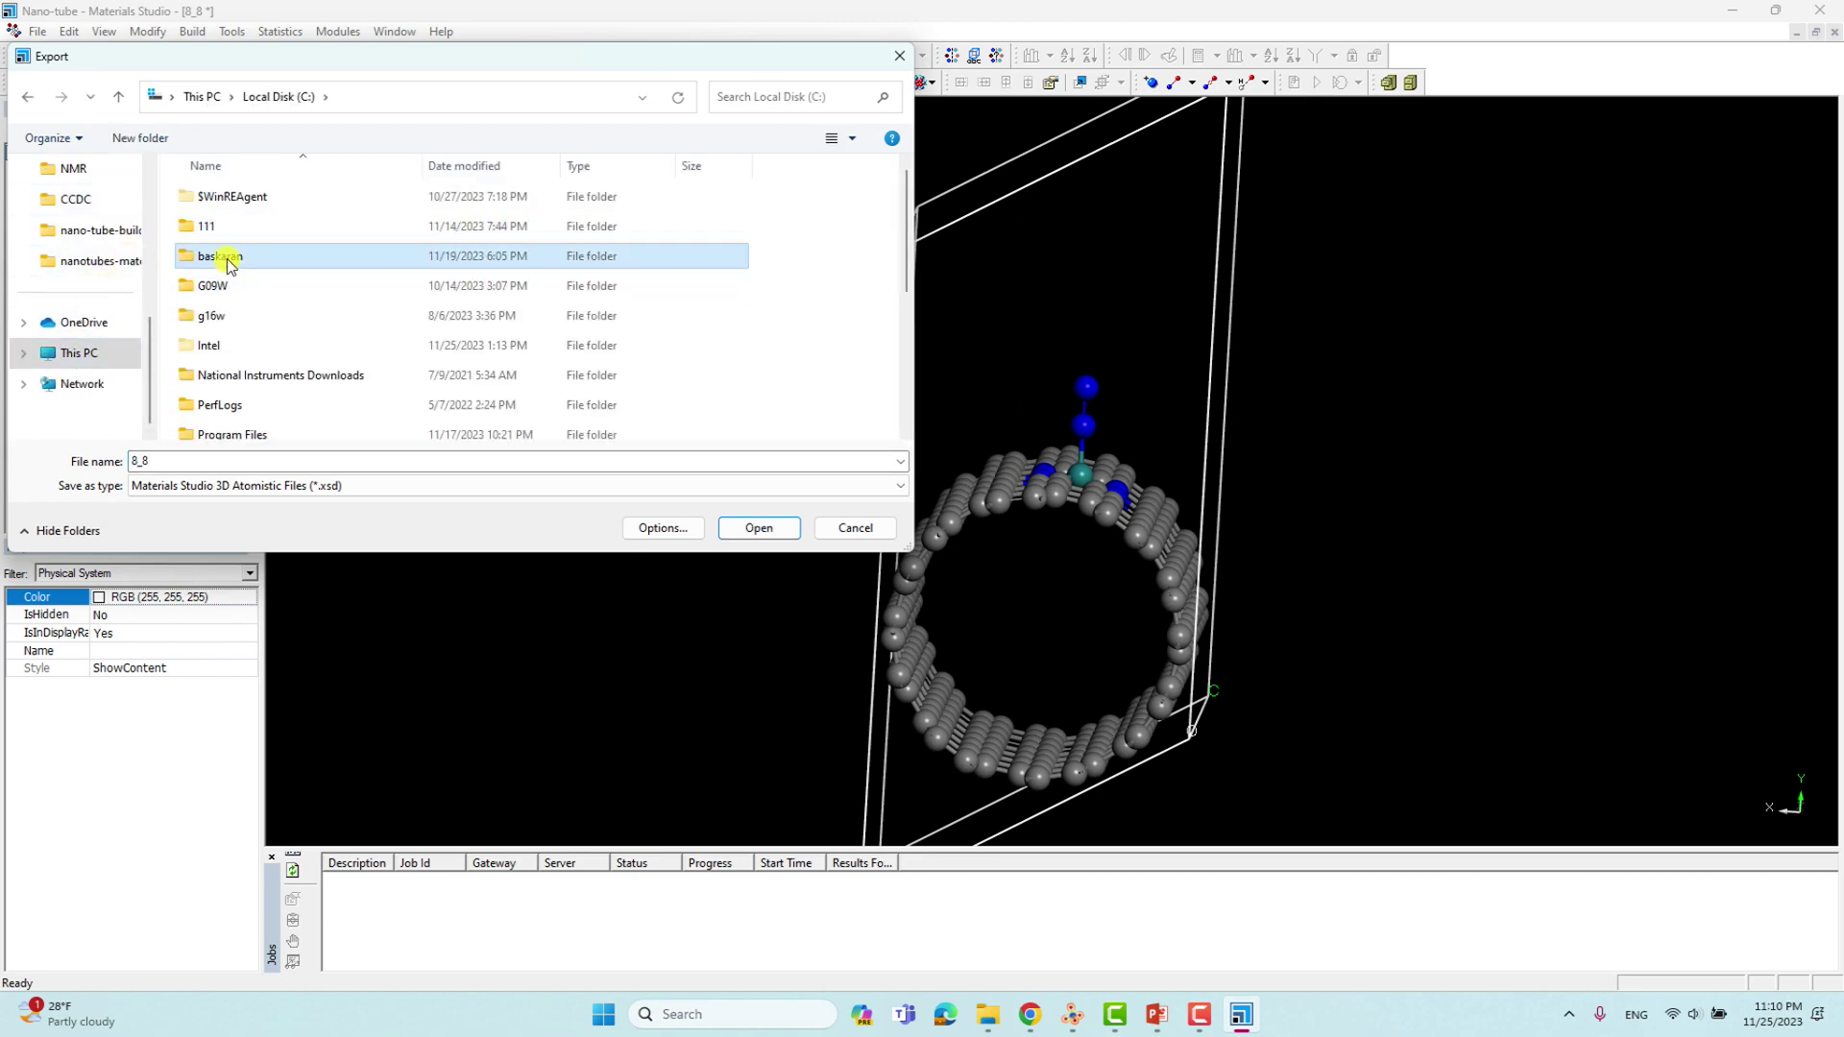
pyautogui.doubleClick(230, 259)
pyautogui.doubleClick(236, 197)
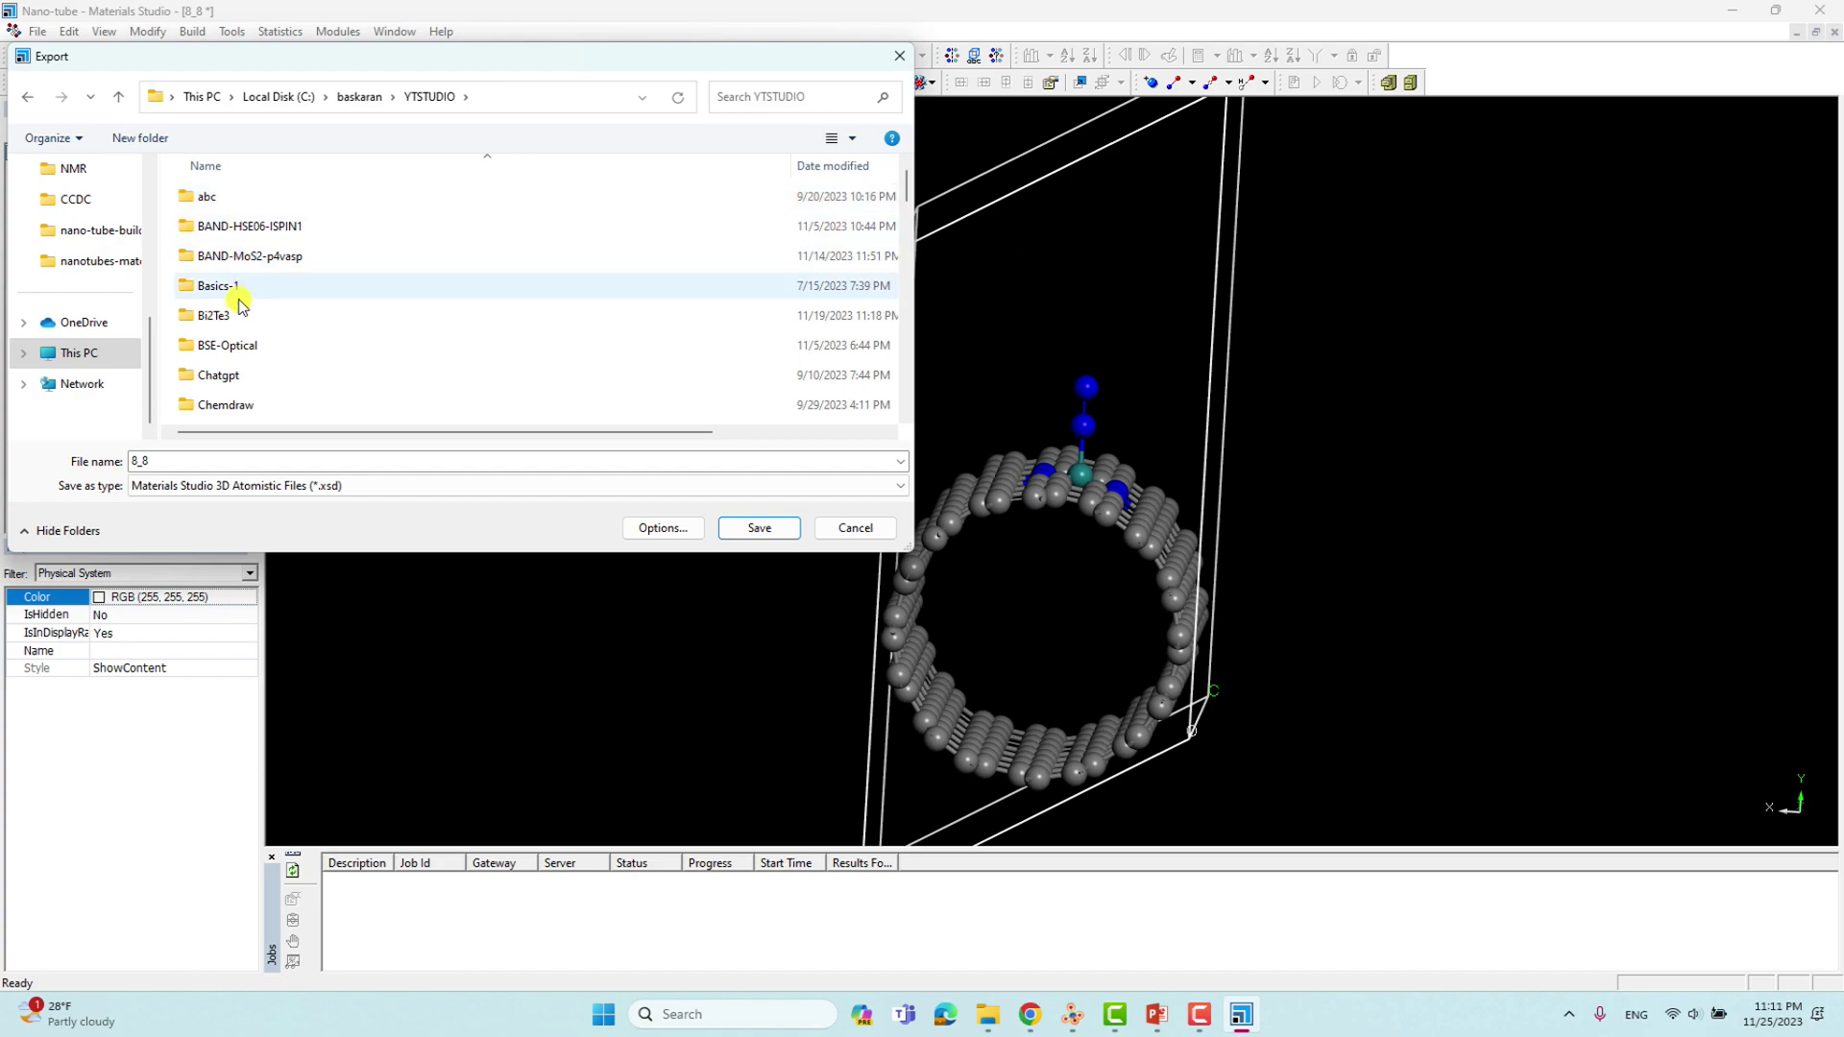
pyautogui.scroll(-2, 242, 306)
pyautogui.scroll(-5, 251, 288)
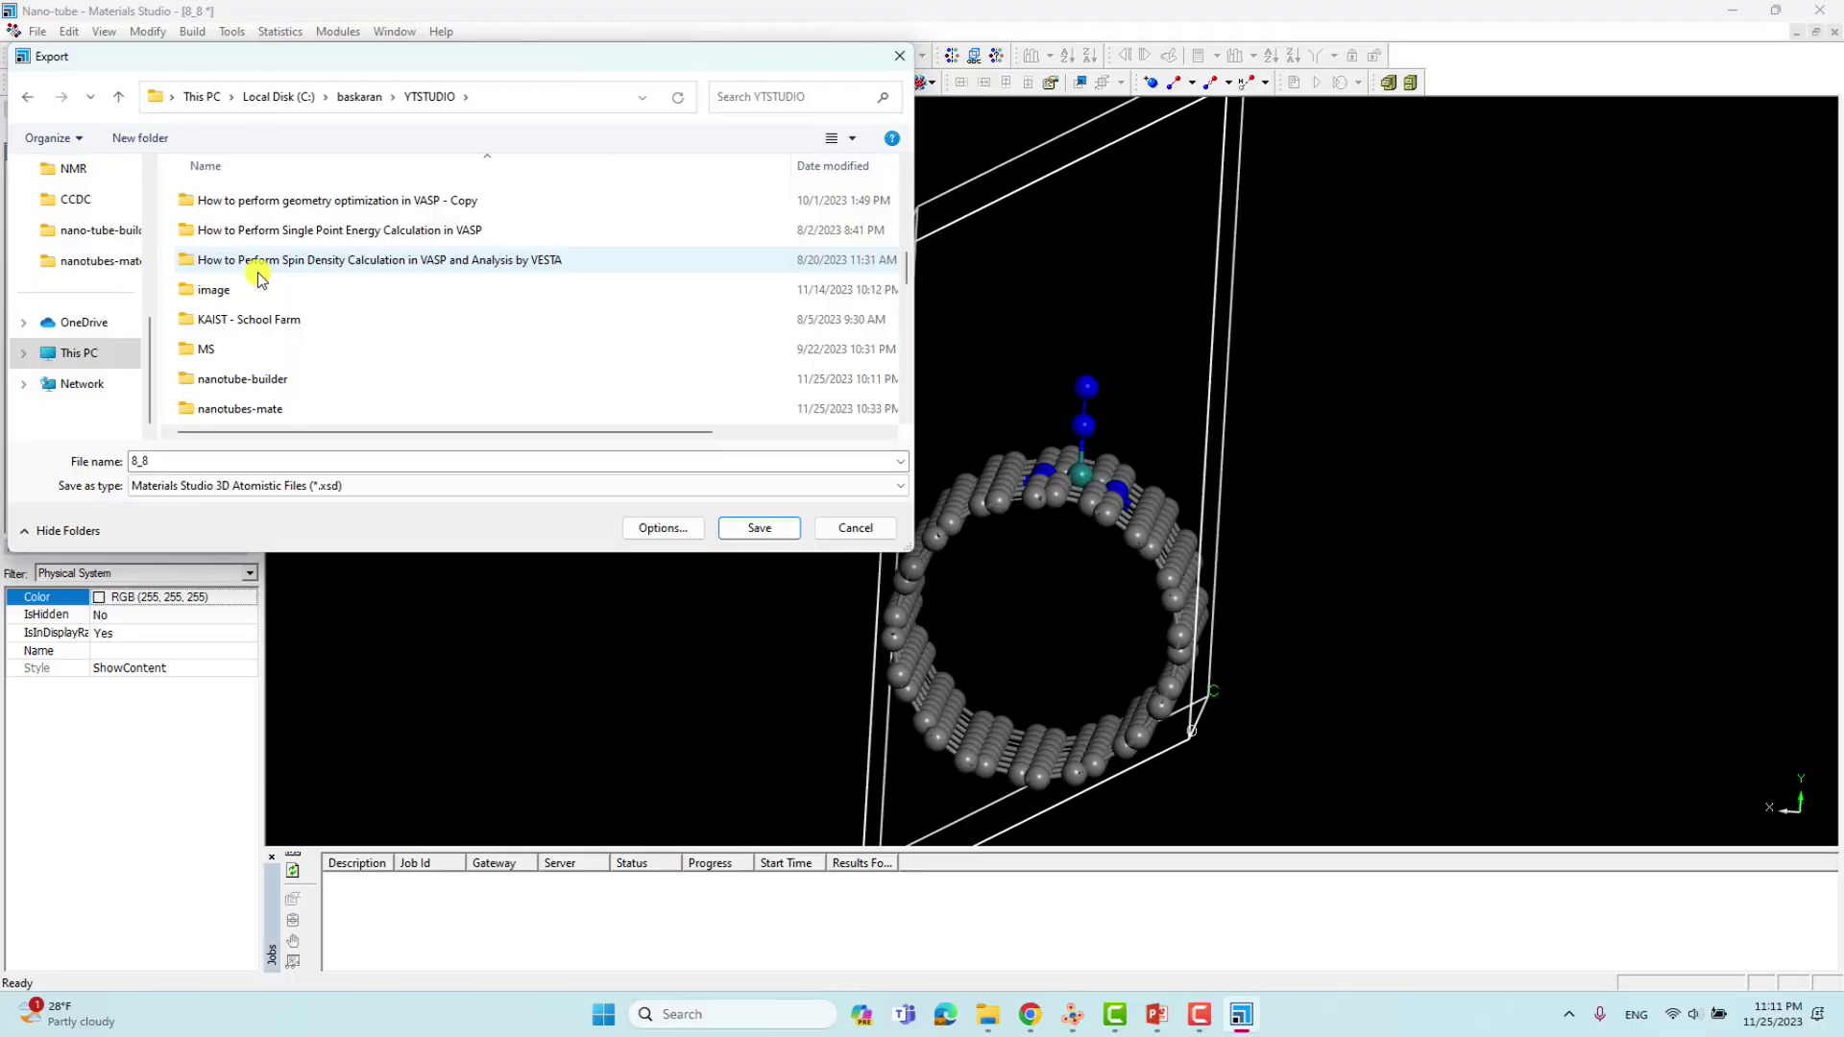
pyautogui.doubleClick(271, 411)
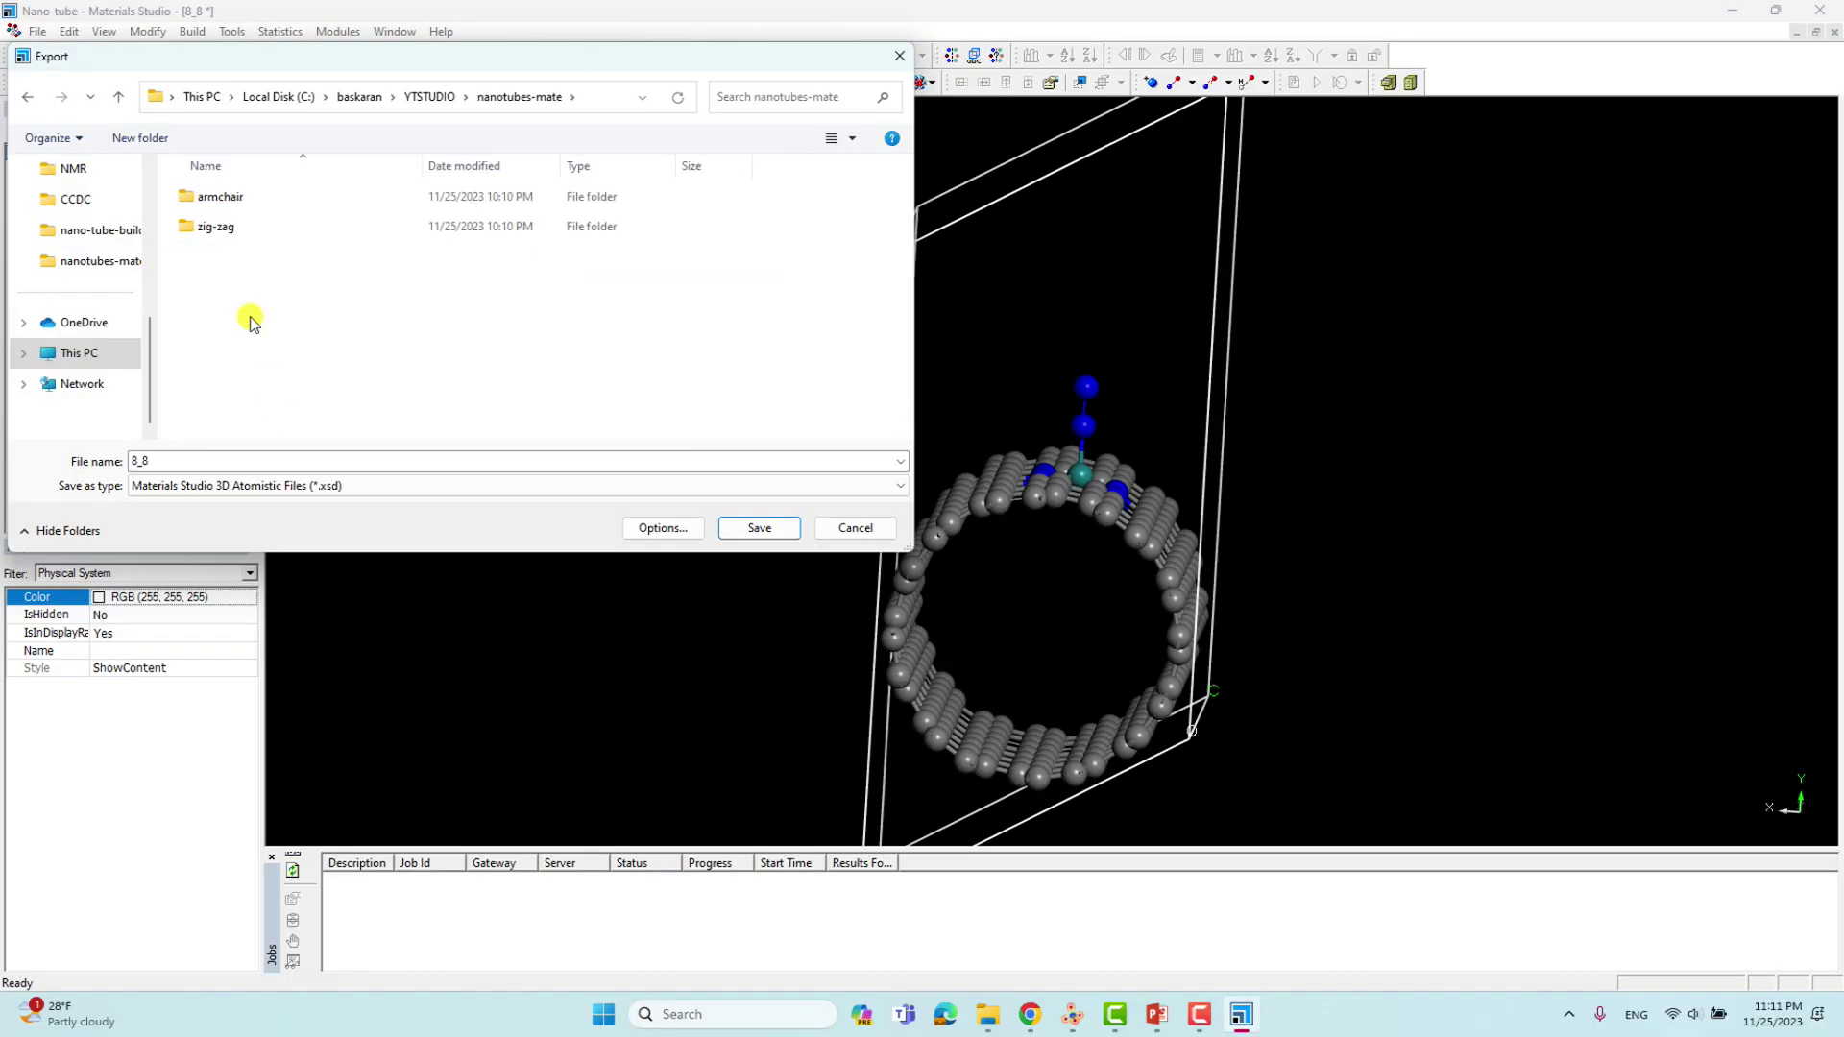
pyautogui.doubleClick(233, 201)
# Name the export file 8_8-cif and set its format to Crystallographic Information Files (*.cif;*.cmf)
pyautogui.click(209, 462)
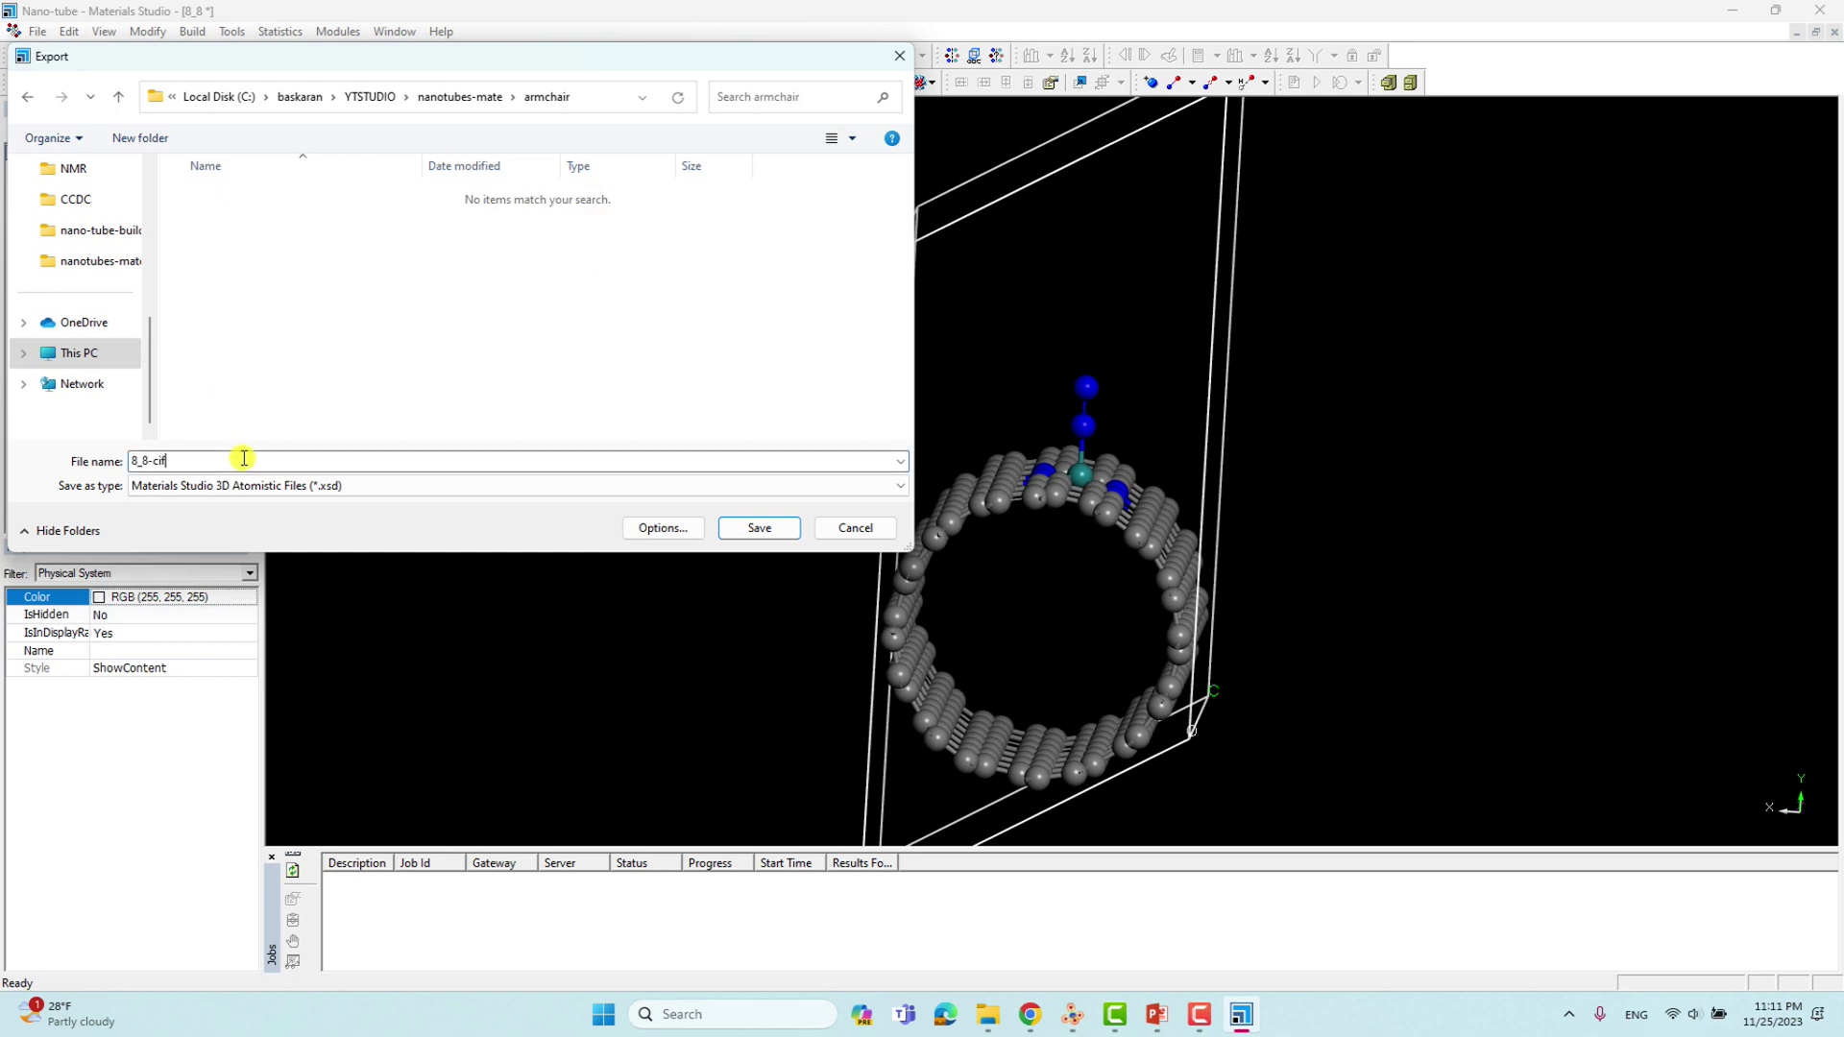
pyautogui.click(169, 486)
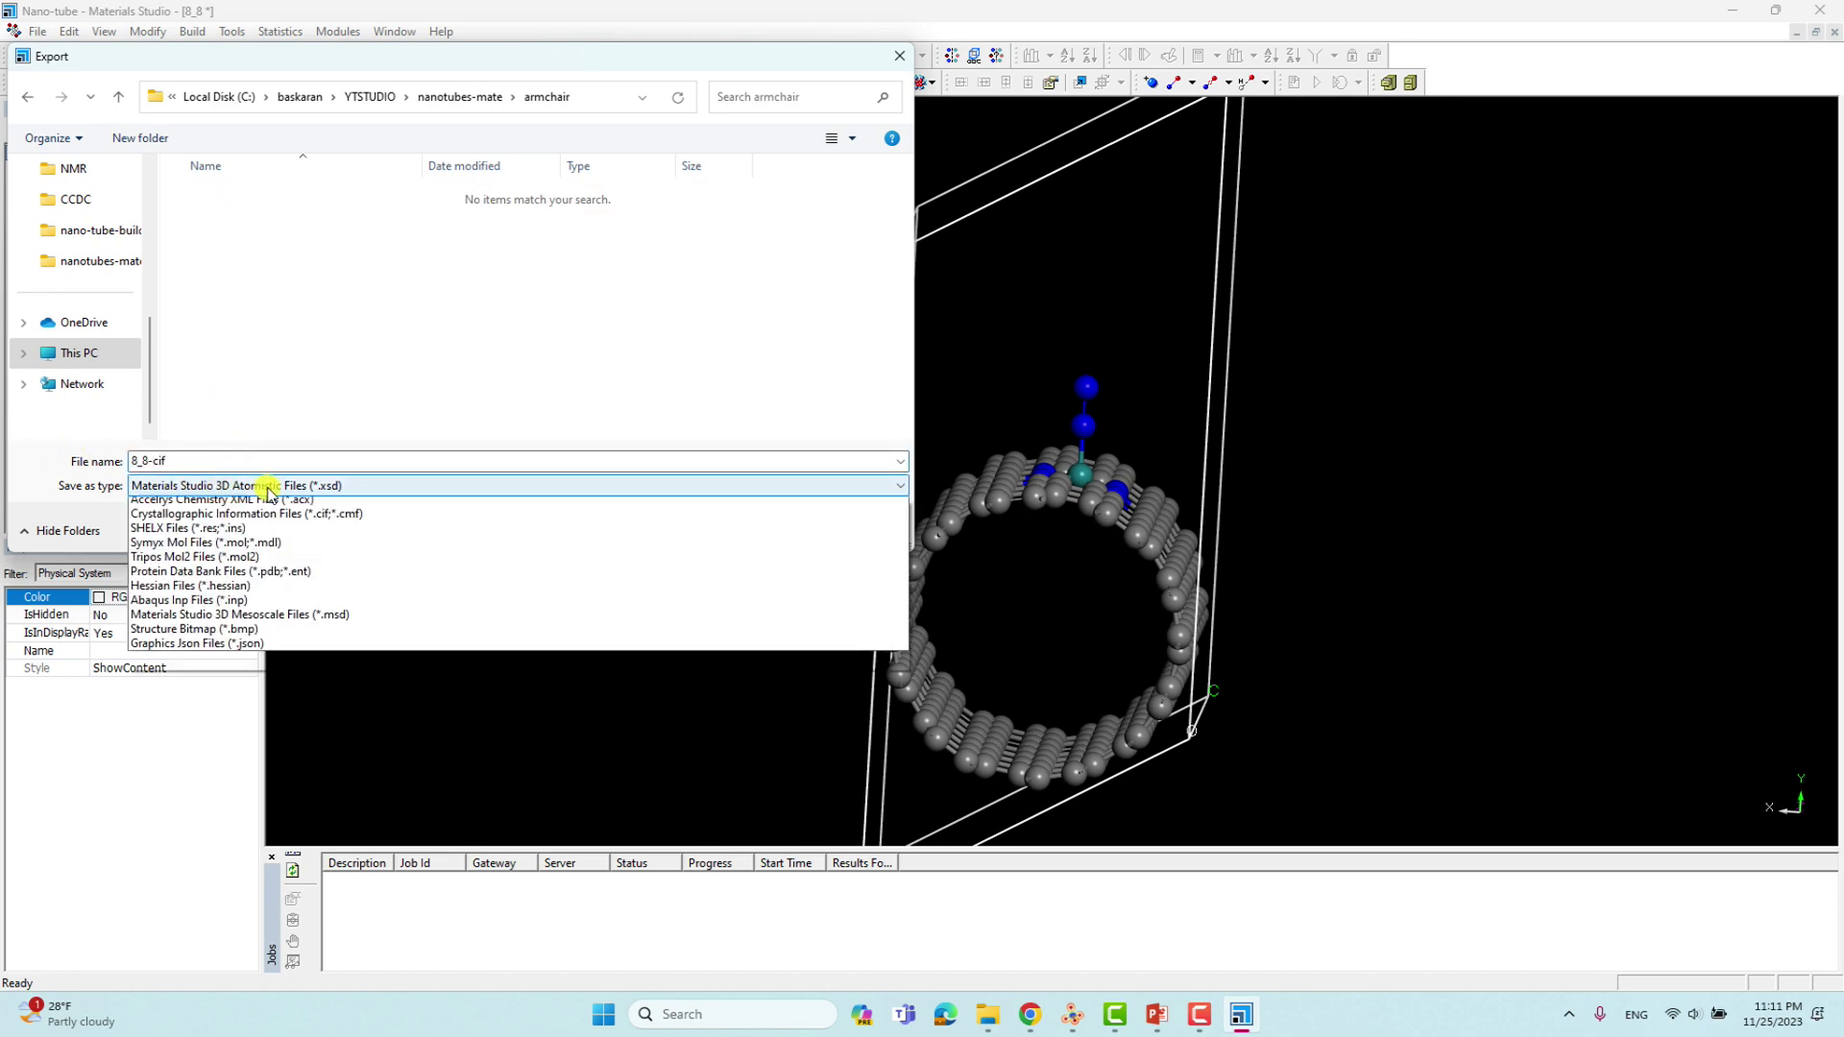
pyautogui.click(304, 580)
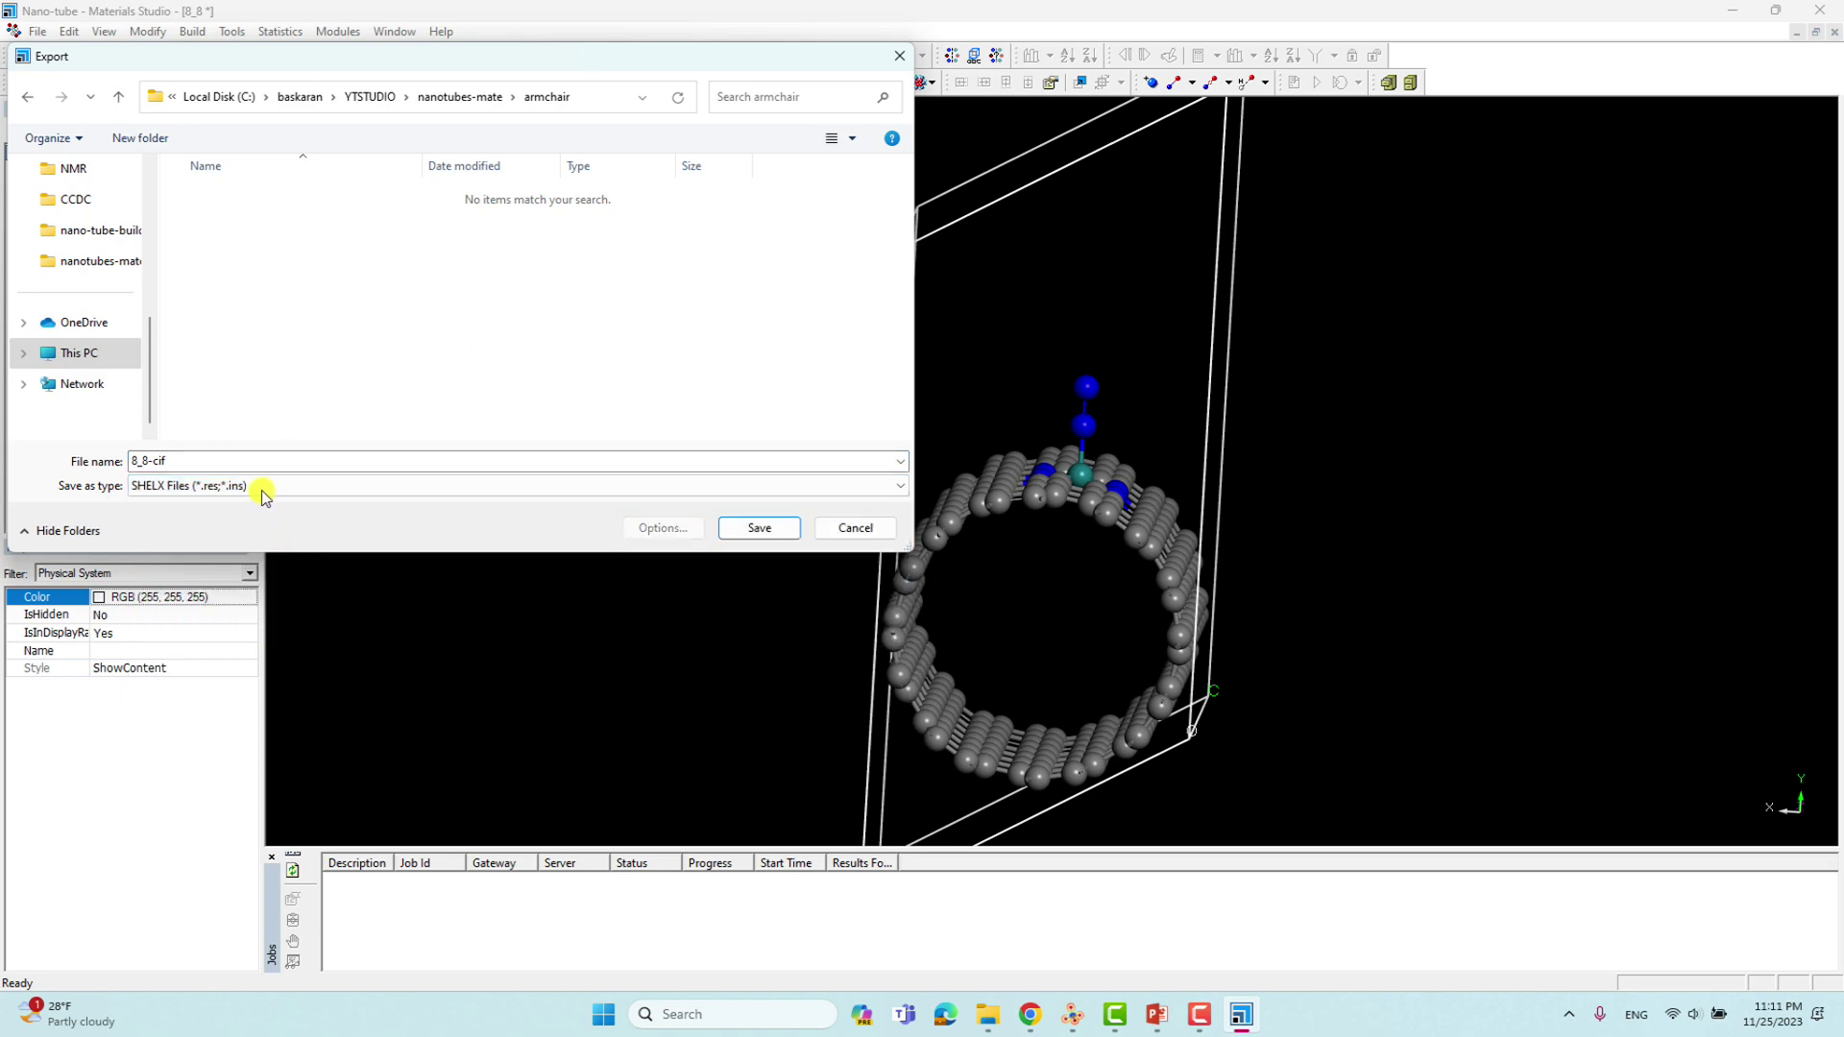
pyautogui.click(260, 487)
pyautogui.click(304, 567)
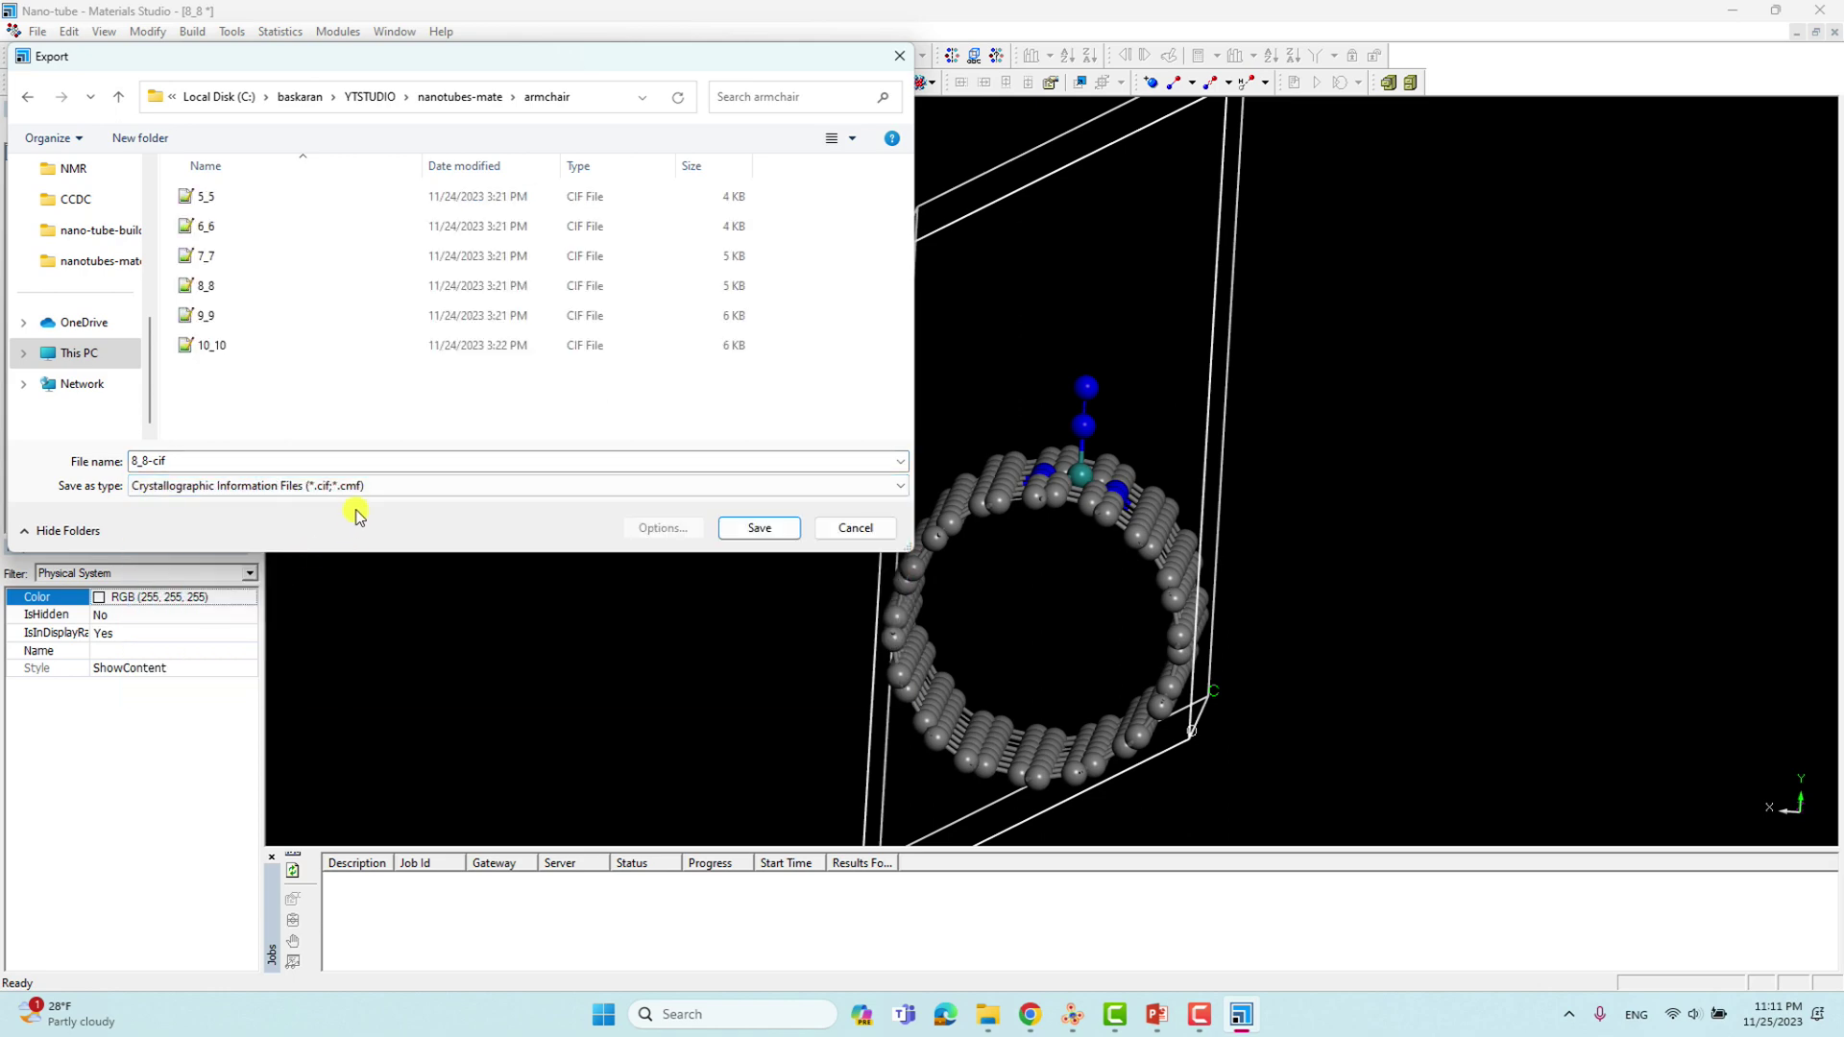
pyautogui.click(172, 465)
pyautogui.click(147, 465)
pyautogui.click(271, 461)
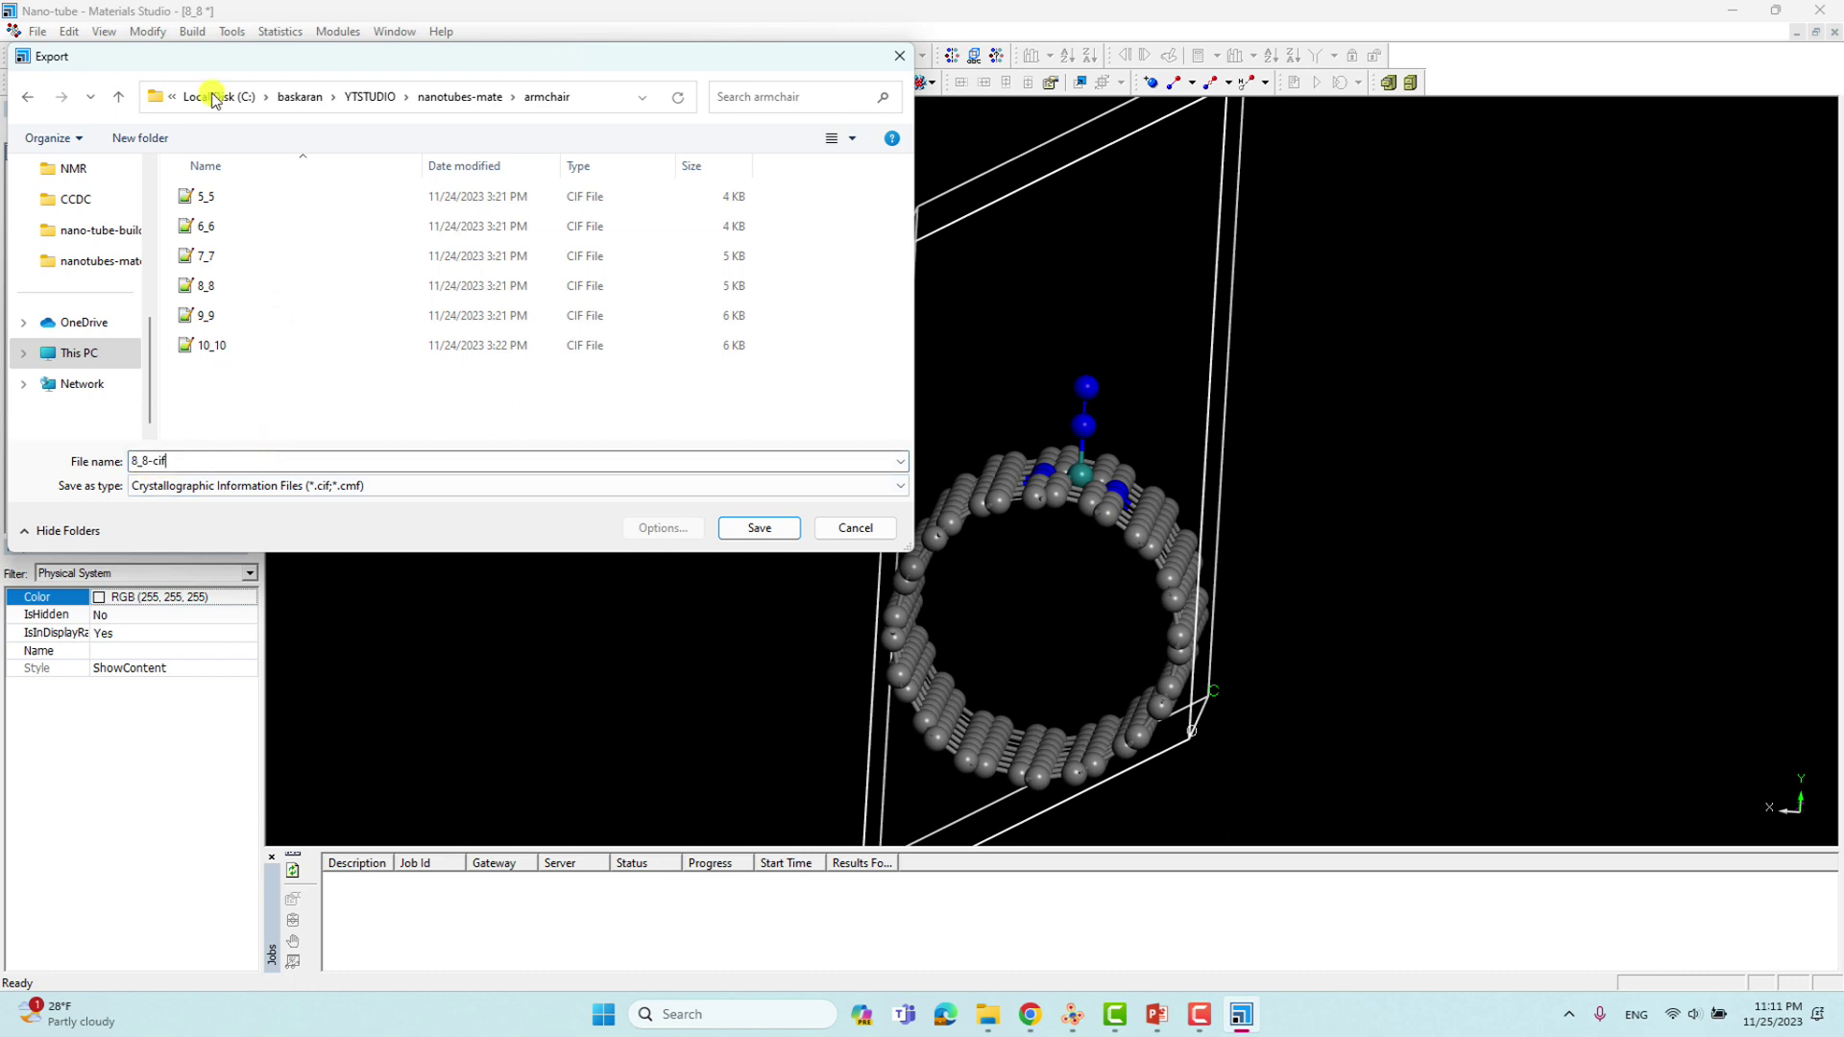